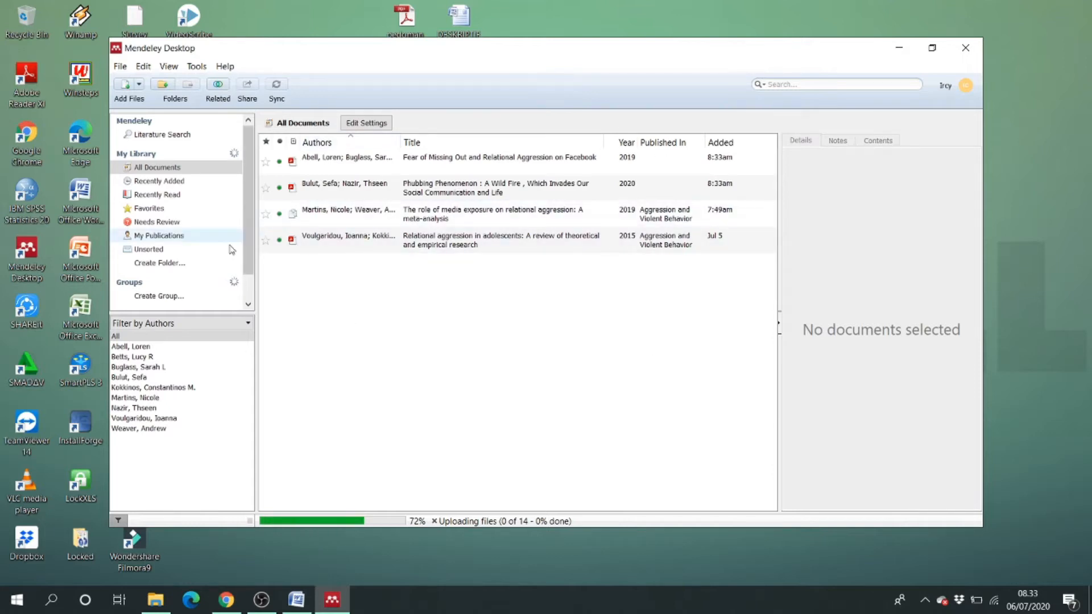
- Create a new library folder named "Semester 1"
{"action": "left_click", "coordinate": [181, 262]}
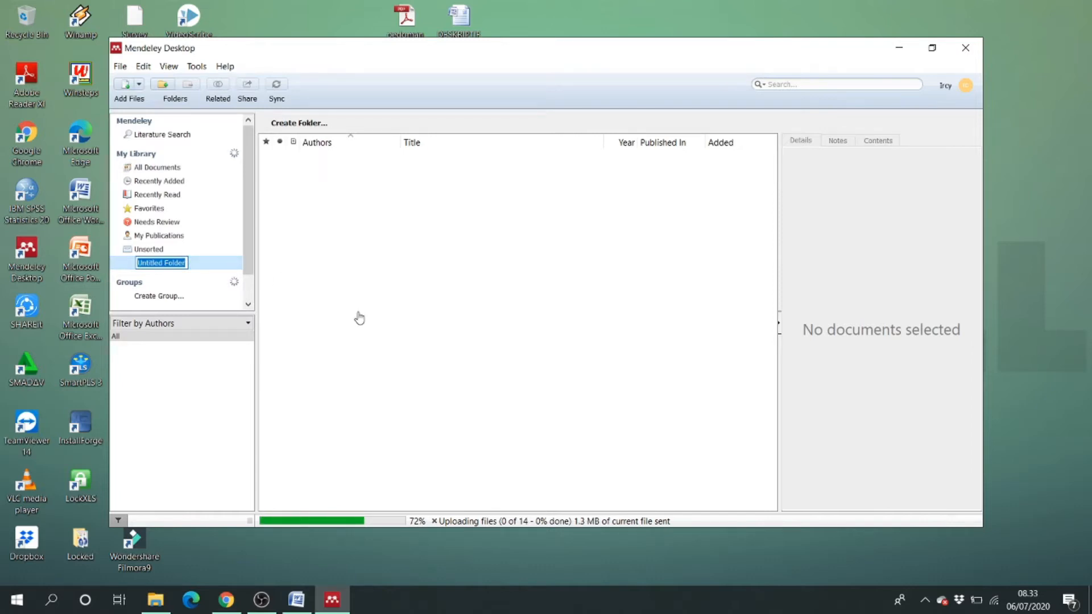
{"action": "type", "text": "Semester 1"}
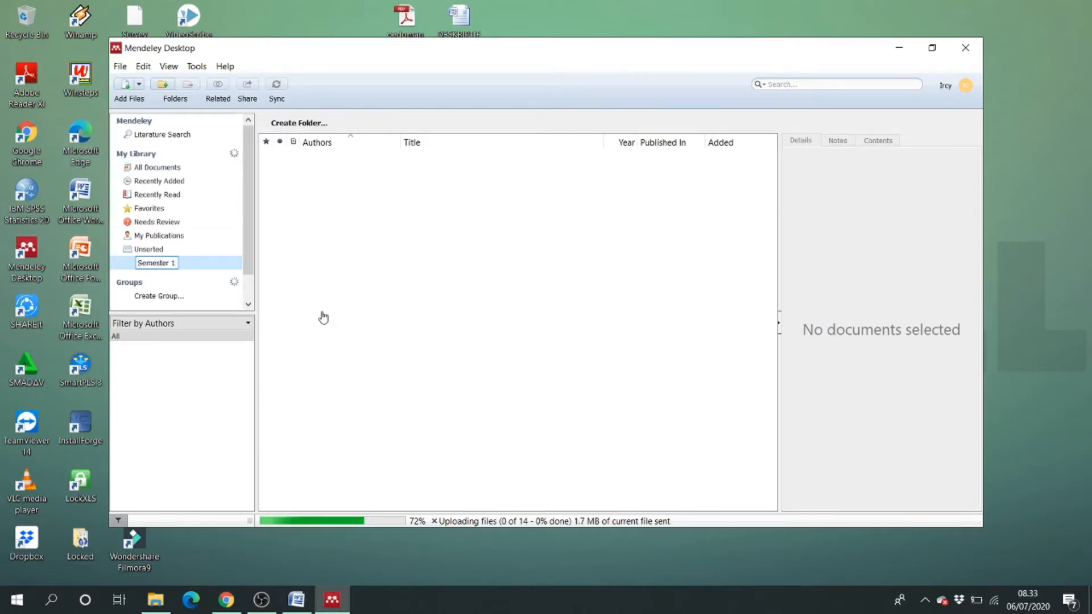
{"action": "key", "text": "Return"}
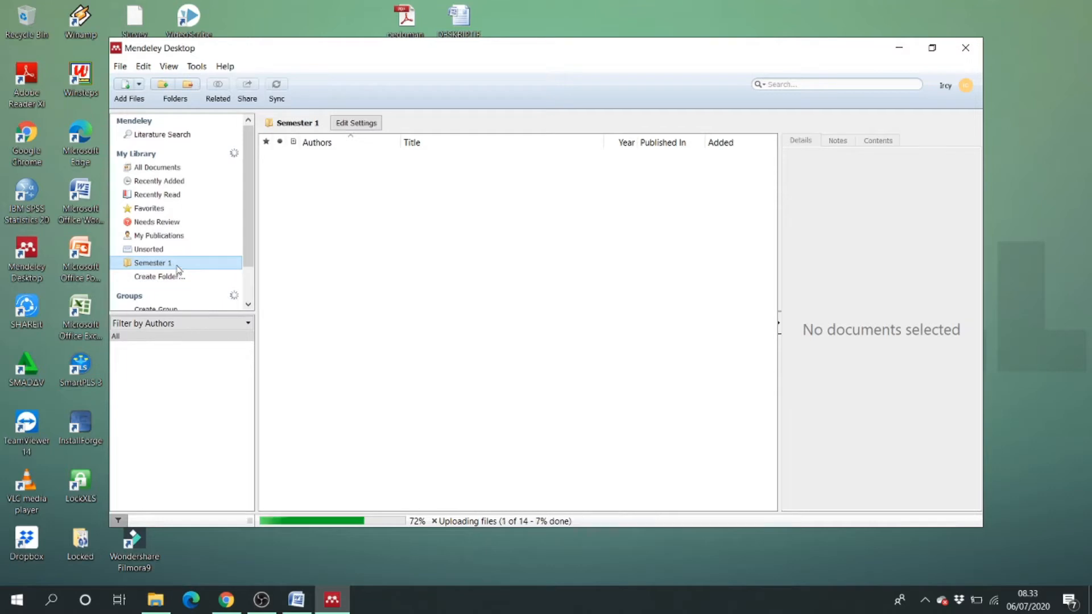
- Import the "rujukan" folder from "Bank artikel" on drive D: into the Semester 1 folder and clear the document selection
{"action": "left_click", "coordinate": [329, 201]}
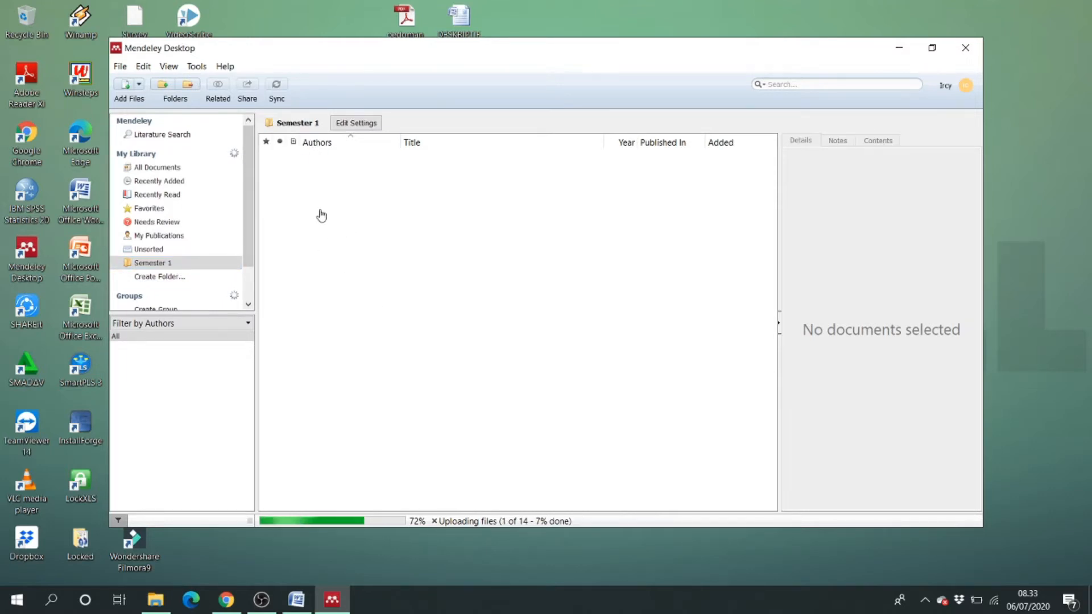
{"action": "right_click", "coordinate": [377, 238]}
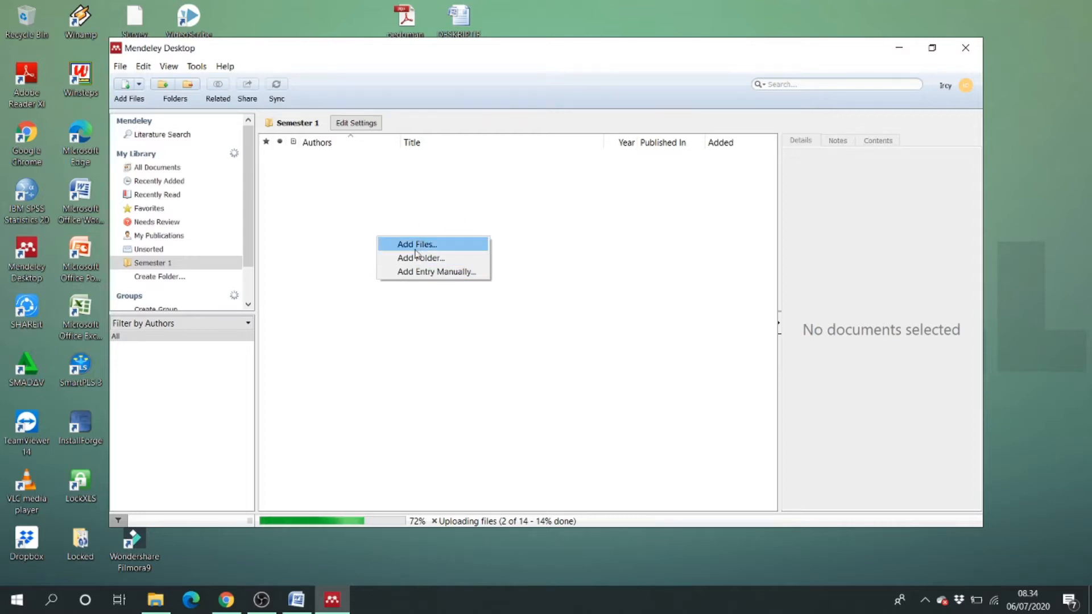
{"action": "left_click", "coordinate": [475, 258]}
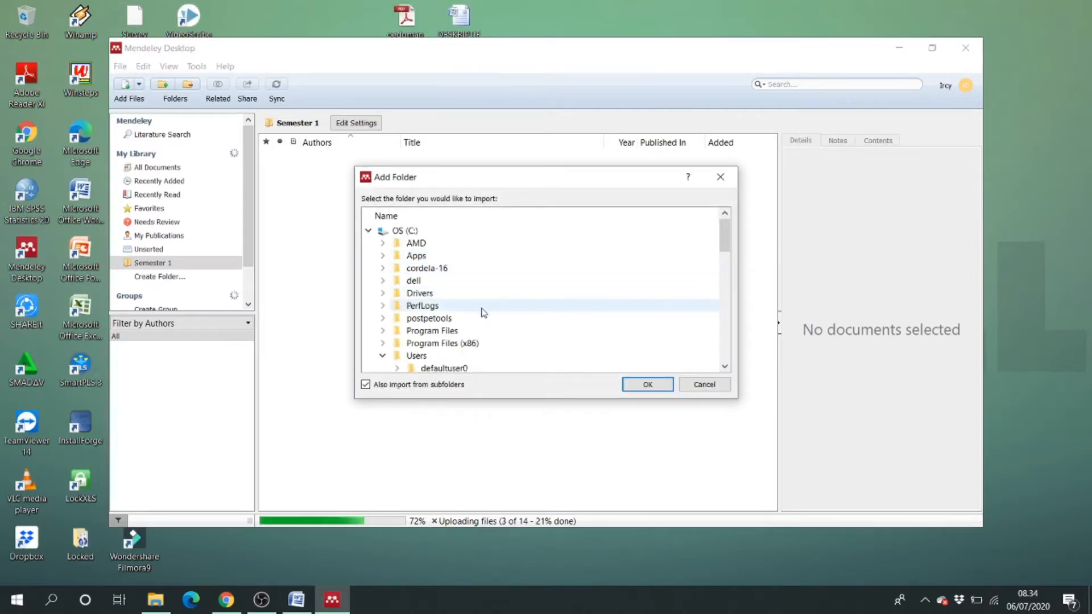
{"action": "scroll", "coordinate": [480, 310], "scroll_direction": "down", "scroll_amount": 15}
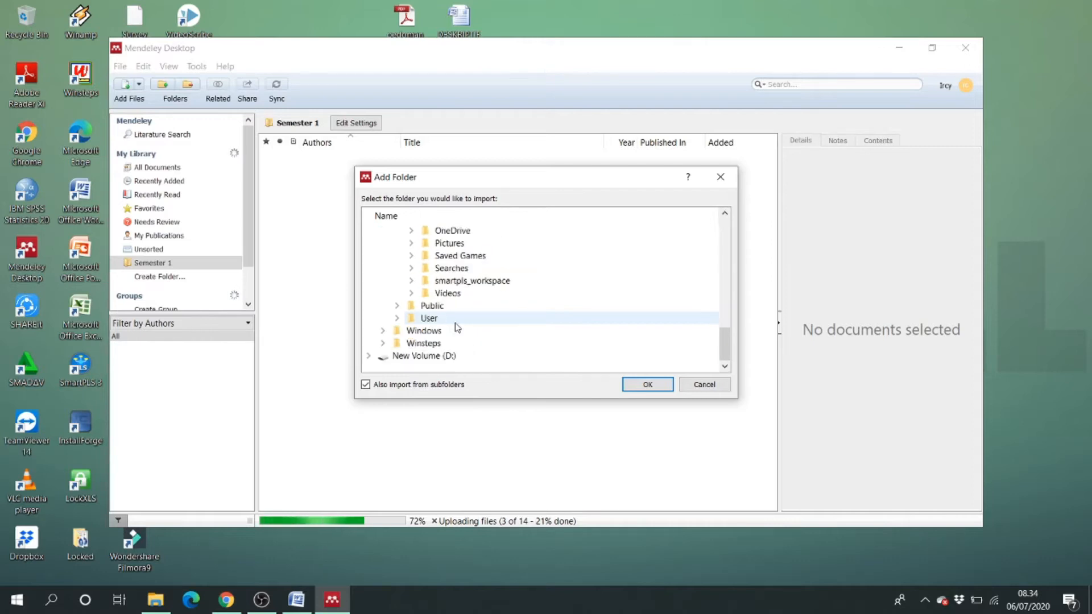
{"action": "left_click", "coordinate": [368, 355]}
{"action": "scroll", "coordinate": [415, 353], "scroll_direction": "down", "scroll_amount": 2}
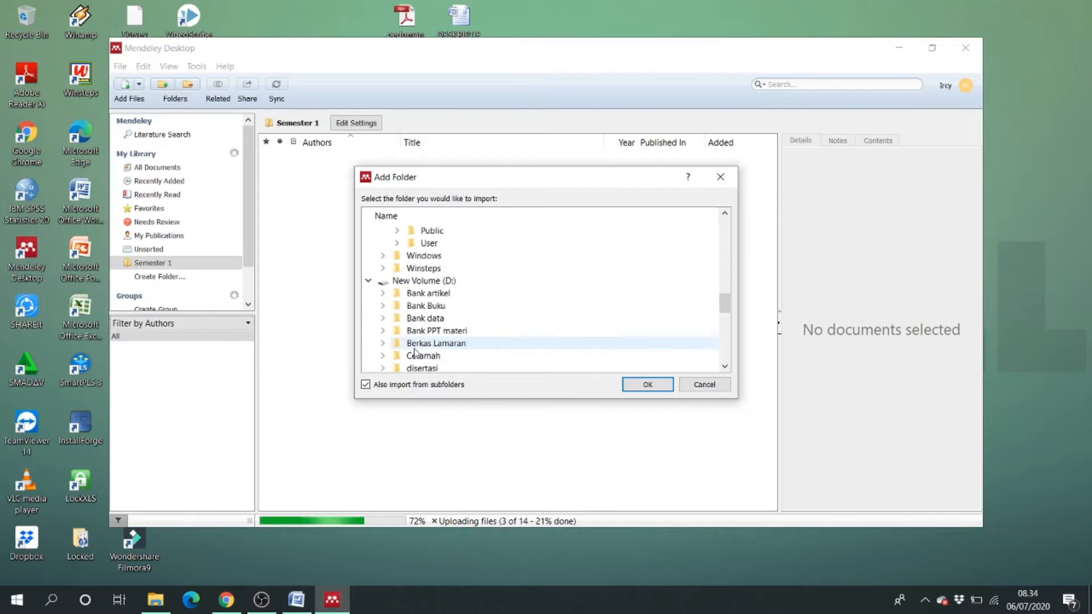
{"action": "left_click", "coordinate": [427, 293]}
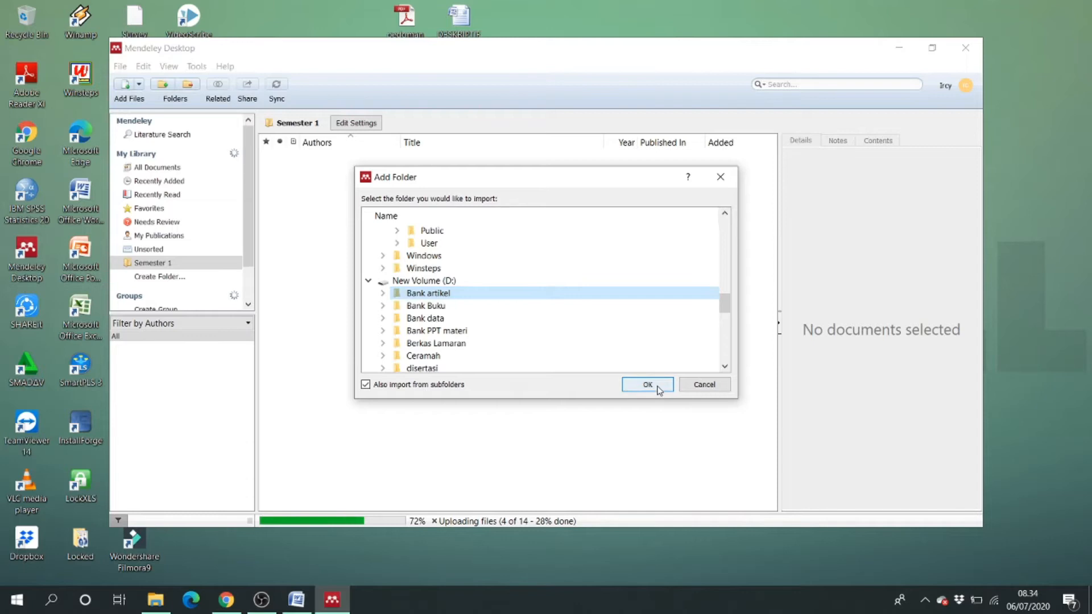
{"action": "left_click", "coordinate": [382, 294]}
{"action": "left_click", "coordinate": [406, 306]}
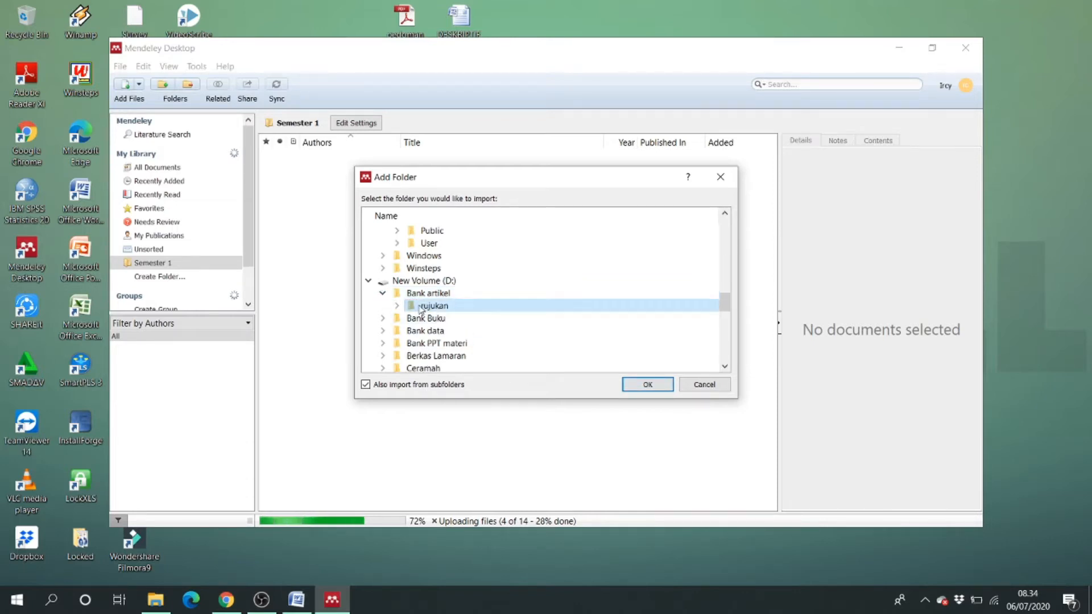
{"action": "left_click", "coordinate": [646, 383]}
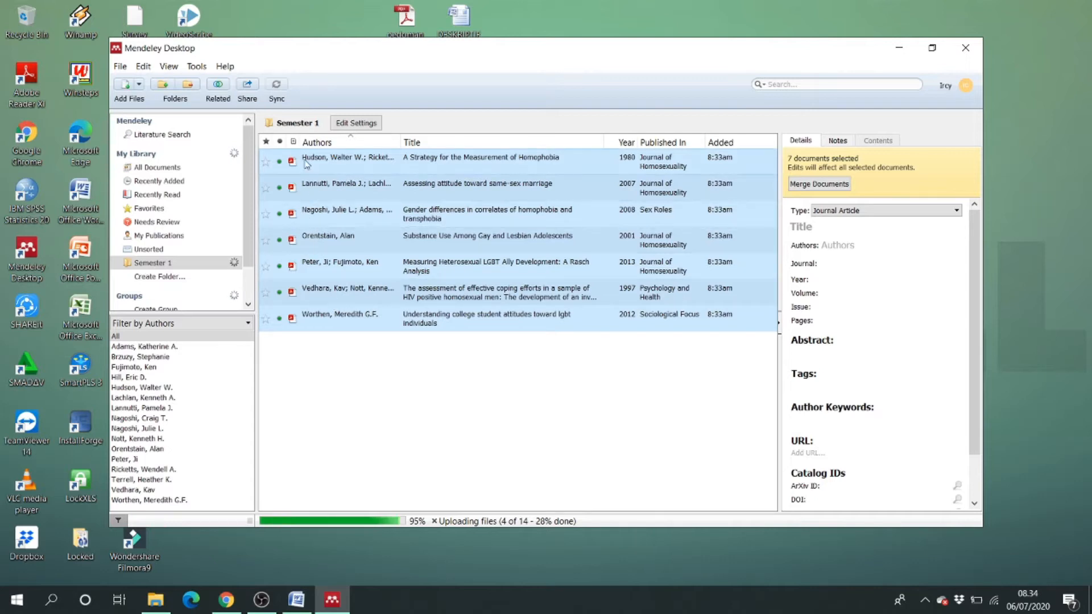
{"action": "left_click", "coordinate": [455, 419]}
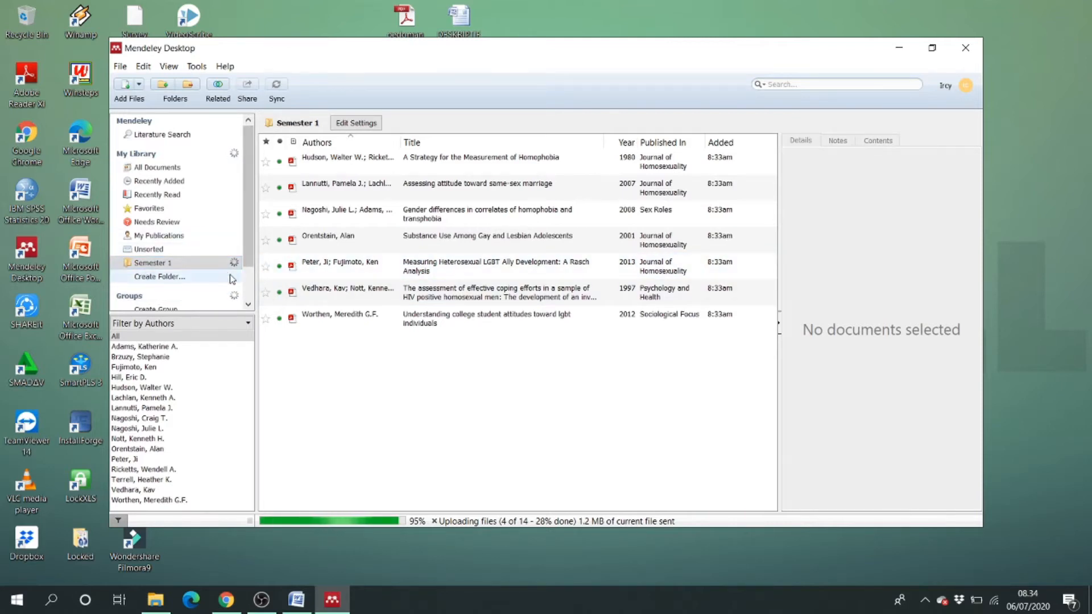
- Check the documents in the Semester 1 folder against the complete document list of the library
{"action": "left_click", "coordinate": [165, 266]}
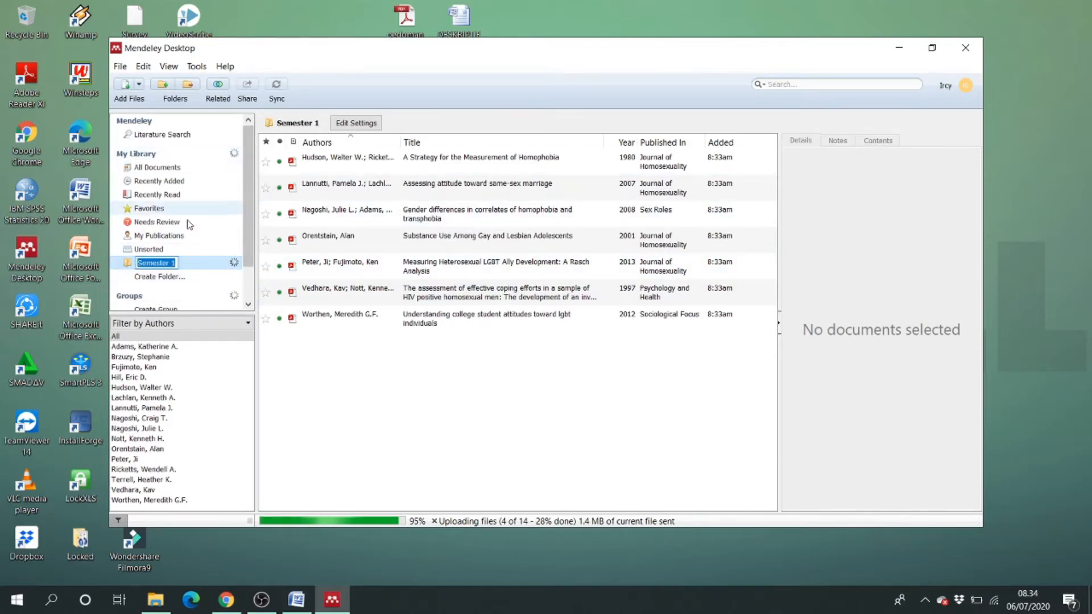
{"action": "left_click", "coordinate": [339, 382]}
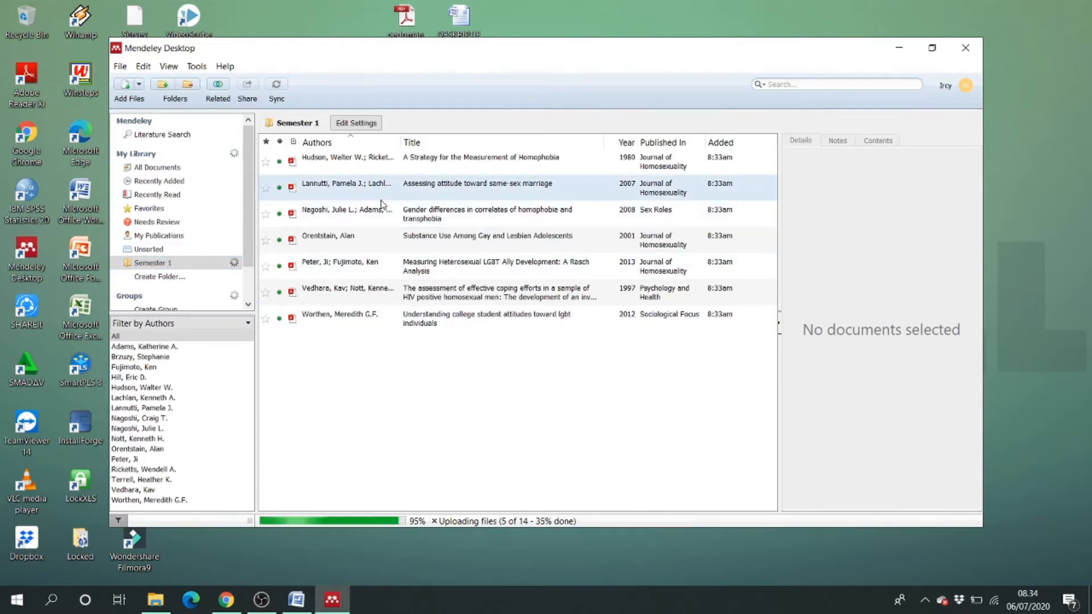
{"action": "left_click", "coordinate": [166, 167]}
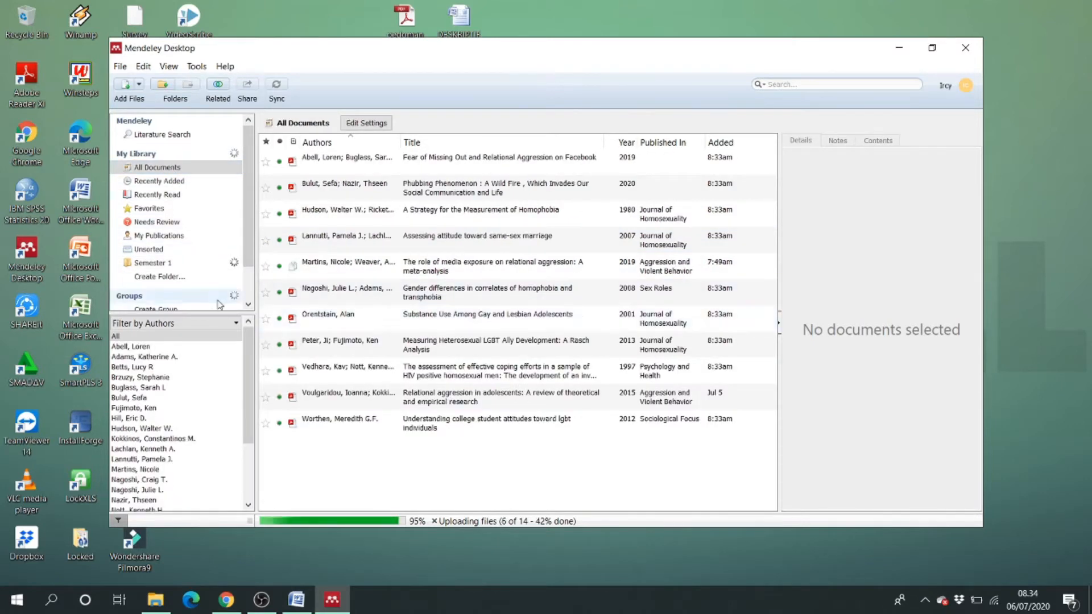
- Create another library folder named "Semester 2"
{"action": "left_click", "coordinate": [170, 276]}
{"action": "type", "text": "Semester 2"}
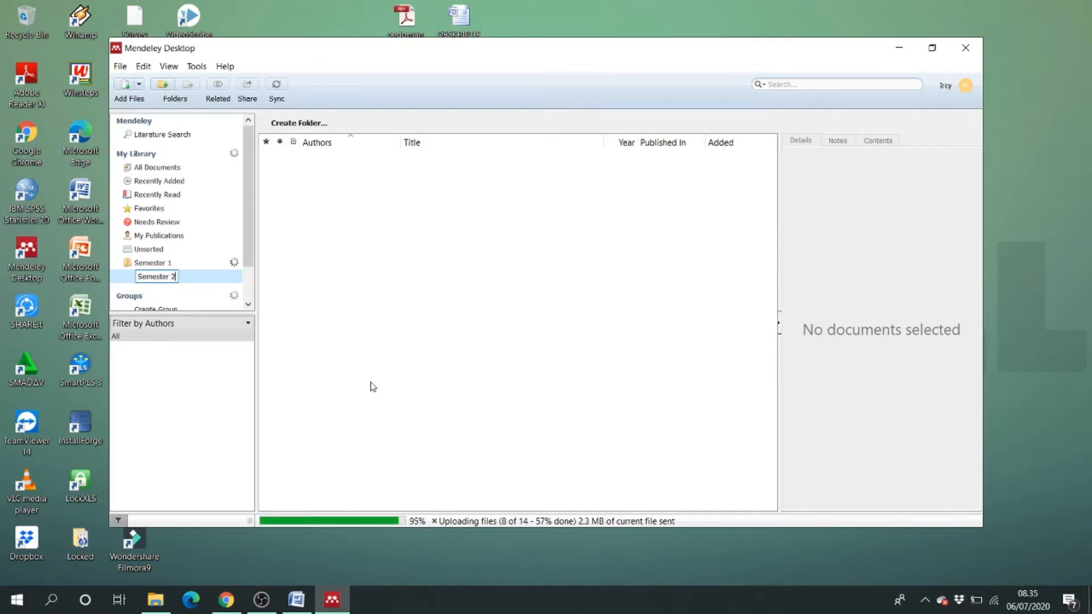
{"action": "key", "text": "Return"}
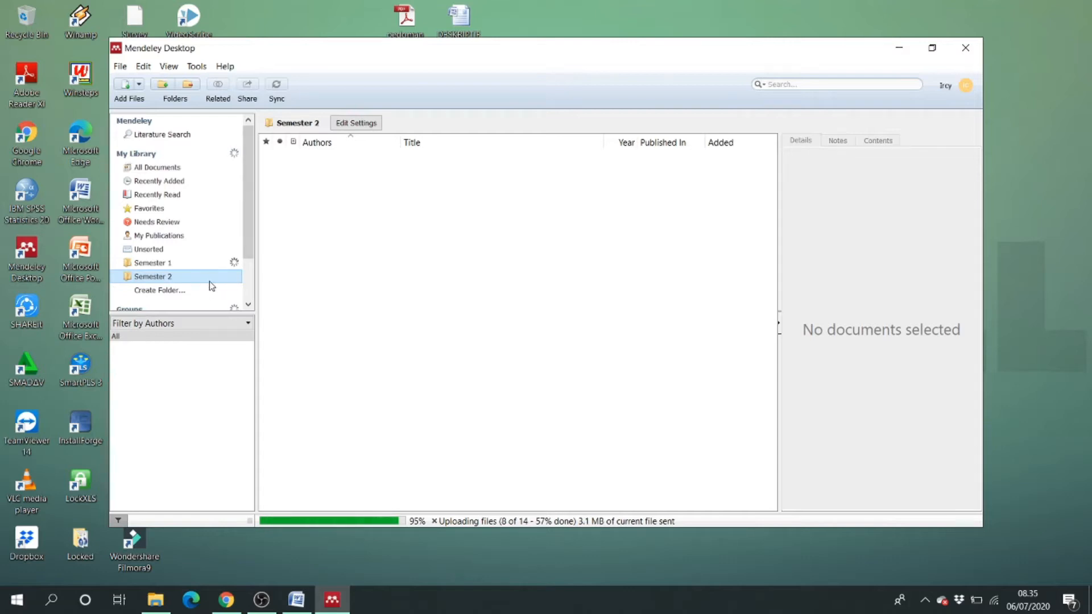
{"action": "scroll", "coordinate": [247, 243], "scroll_direction": "down", "scroll_amount": 2}
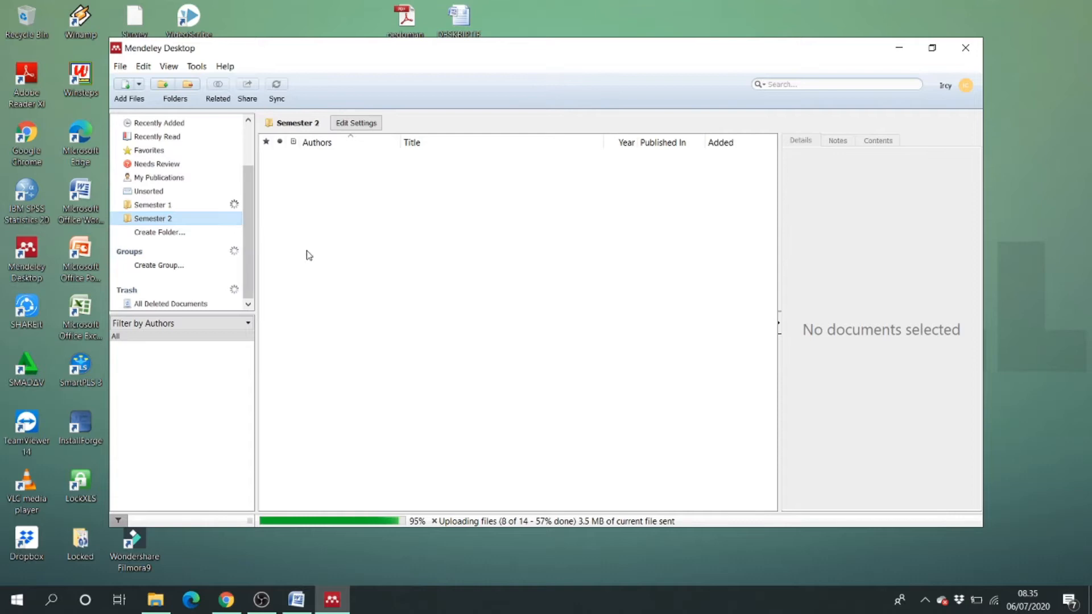
{"action": "scroll", "coordinate": [251, 284], "scroll_direction": "up", "scroll_amount": 2}
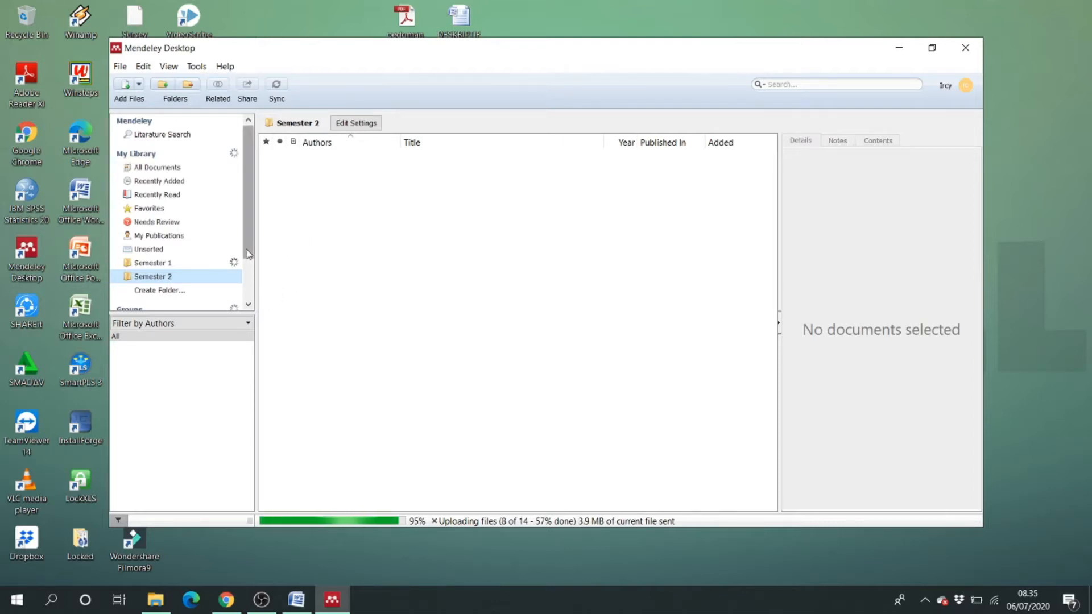
{"action": "scroll", "coordinate": [249, 279], "scroll_direction": "down", "scroll_amount": 3}
{"action": "scroll", "coordinate": [244, 250], "scroll_direction": "up", "scroll_amount": 3}
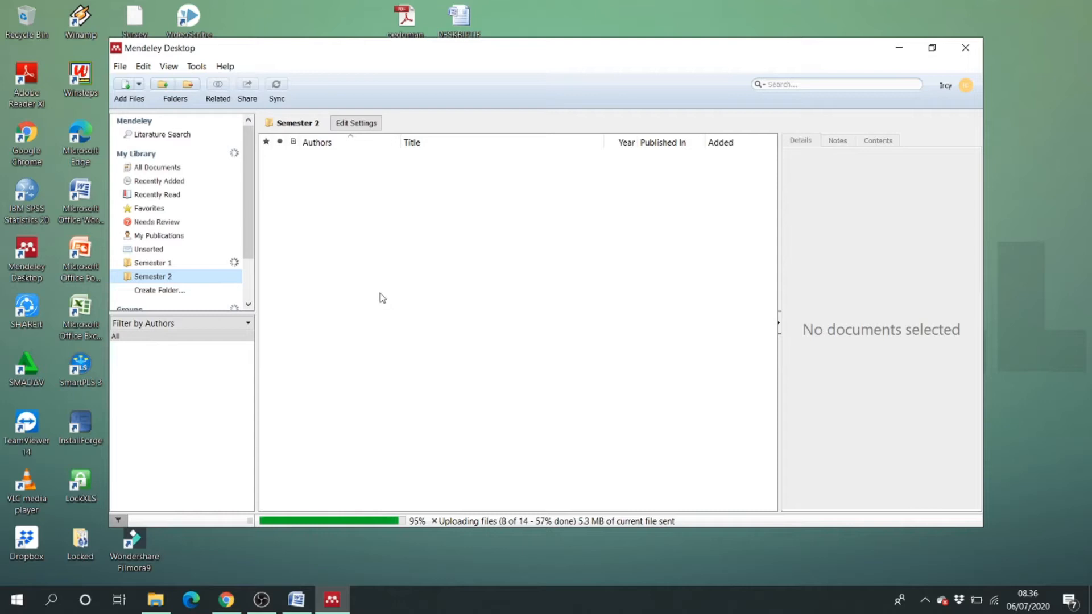
- Start a manual document entry in the Semester 2 folder with the title "Psikologi Pendidikan"
{"action": "right_click", "coordinate": [383, 298]}
{"action": "right_click", "coordinate": [334, 301]}
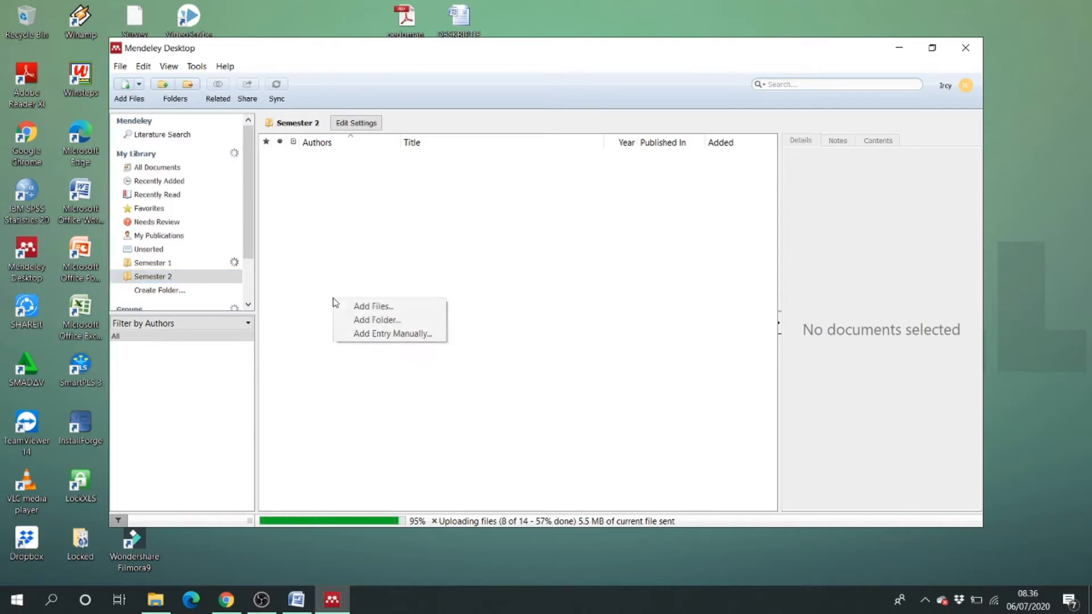
{"action": "left_click", "coordinate": [378, 334]}
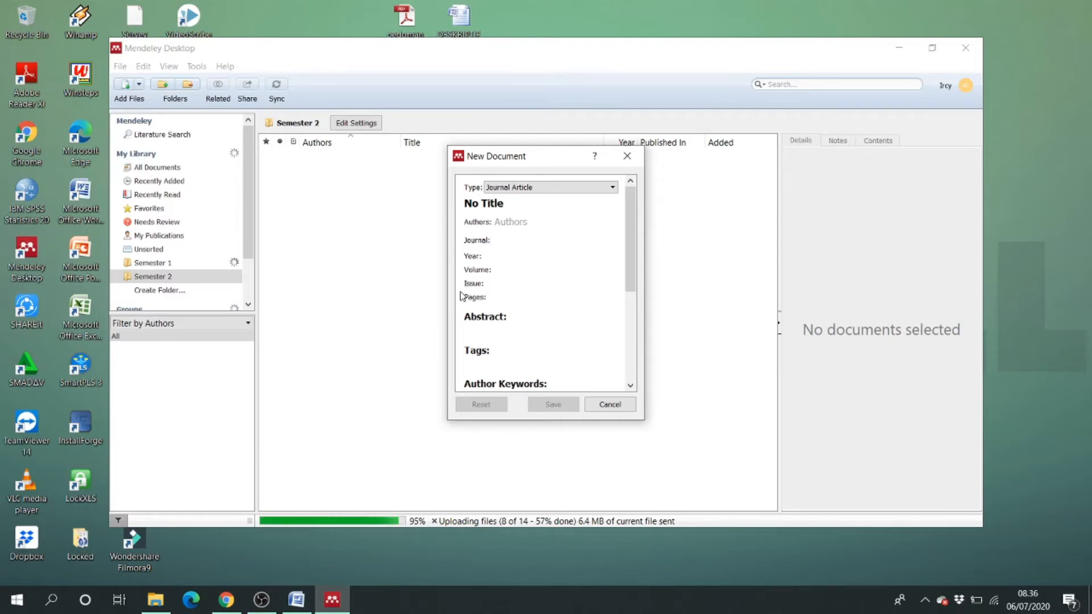
{"action": "left_click", "coordinate": [513, 206]}
{"action": "key", "text": "ctrl+a"}
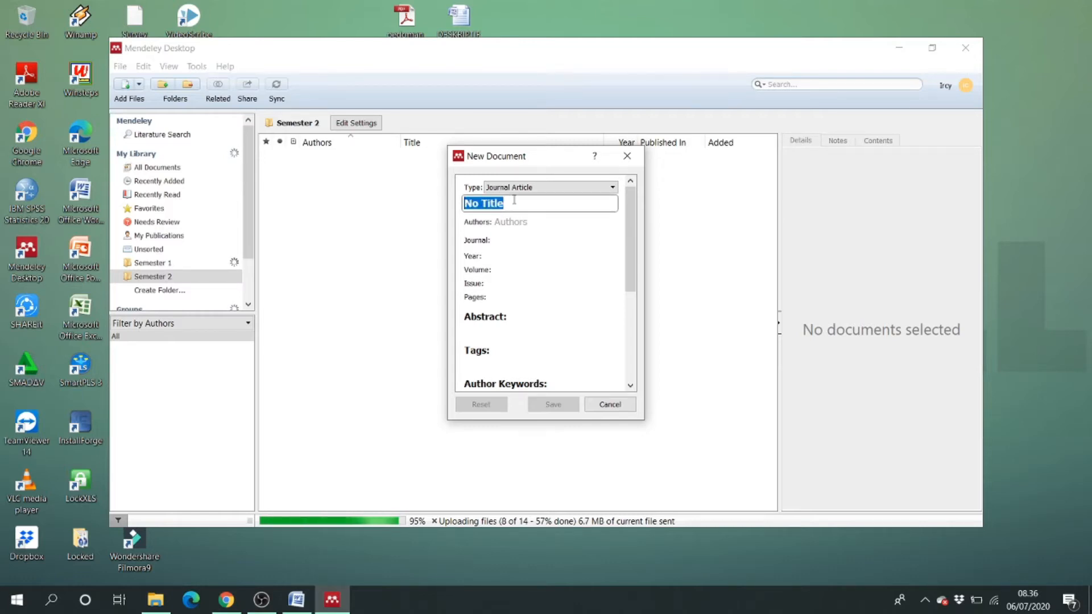
{"action": "type", "text": "Psikologi"}
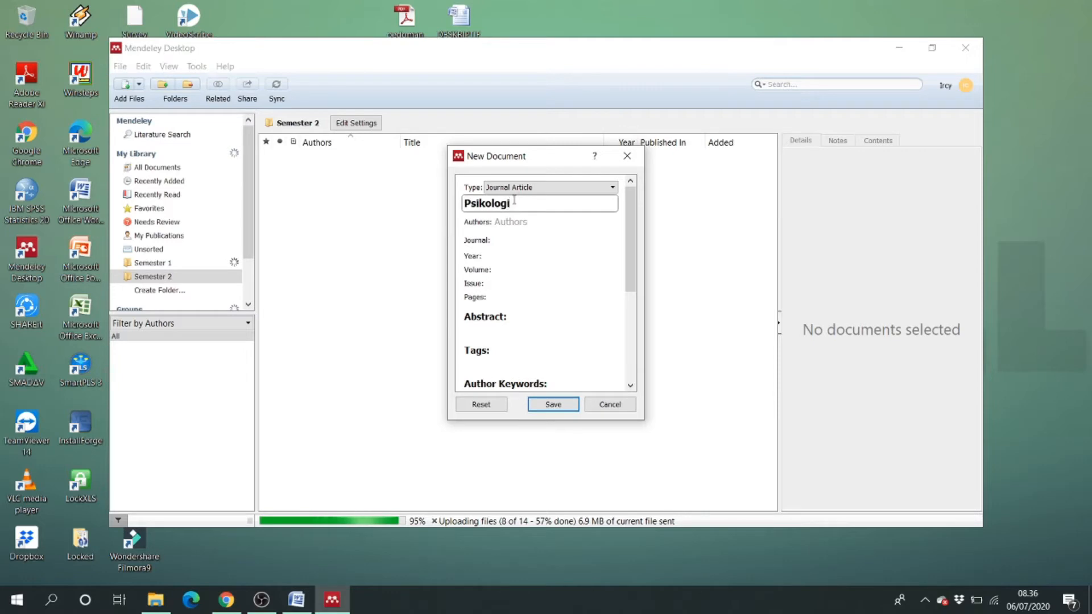
{"action": "type", "text": " pen"}
{"action": "key", "text": "BackSpace"}
{"action": "key", "text": "BackSpace"}
{"action": "key", "text": "BackSpace"}
{"action": "type", "text": "Pe"}
- Enter the author's name for the new document entry
{"action": "left_click", "coordinate": [518, 221]}
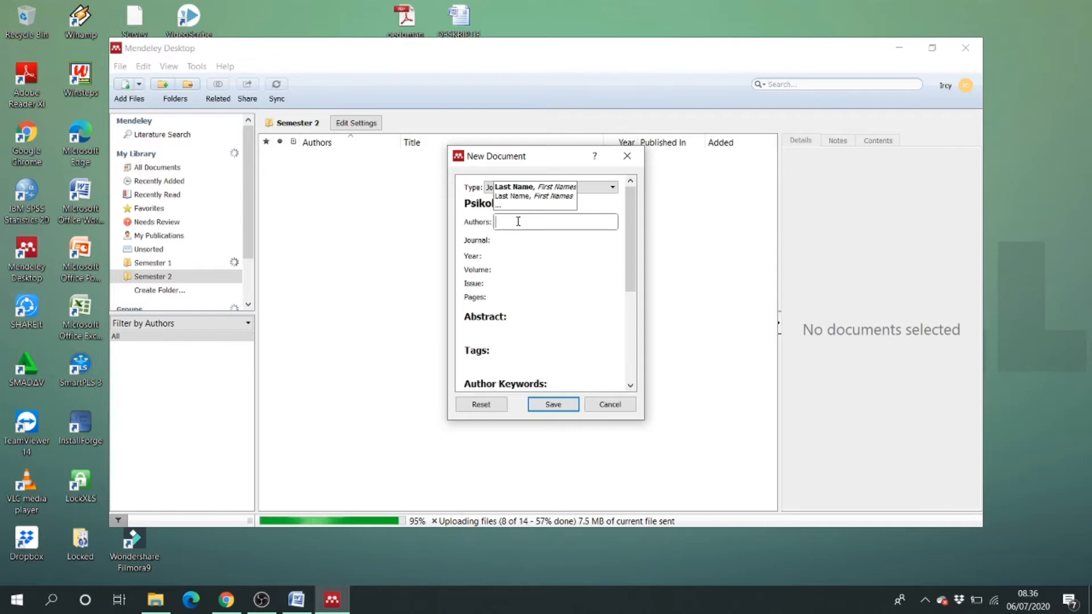
{"action": "type", "text": "Ircy"}
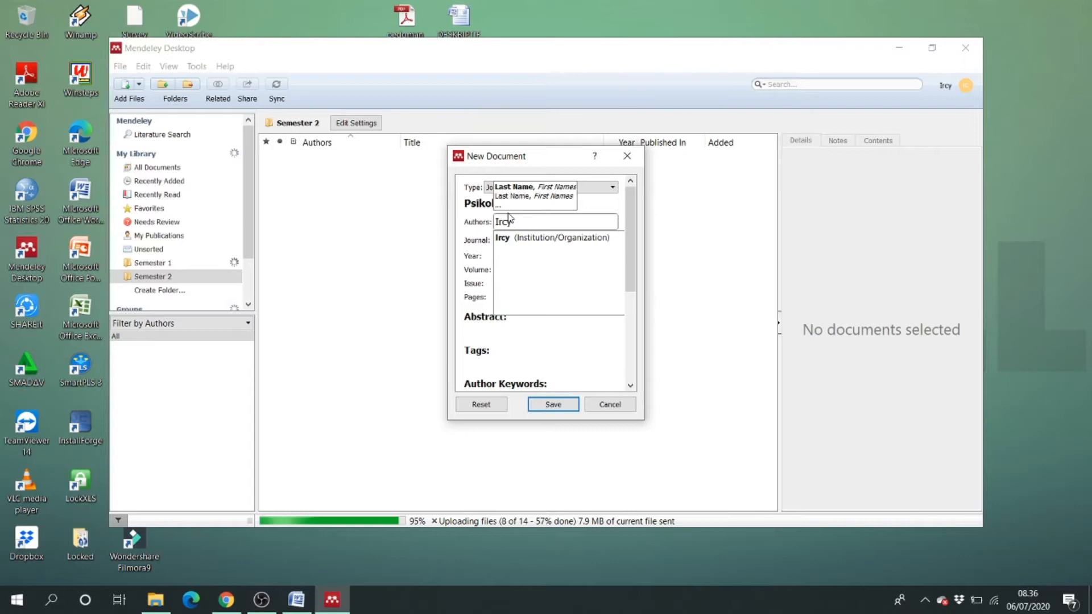
{"action": "type", "text": " Channel"}
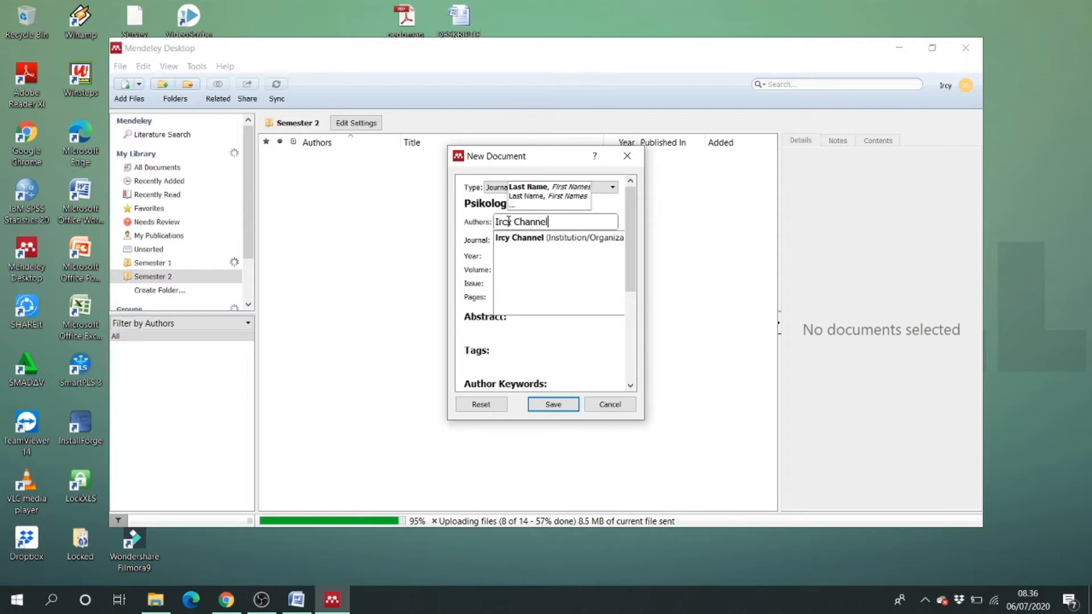
{"action": "left_click", "coordinate": [470, 239]}
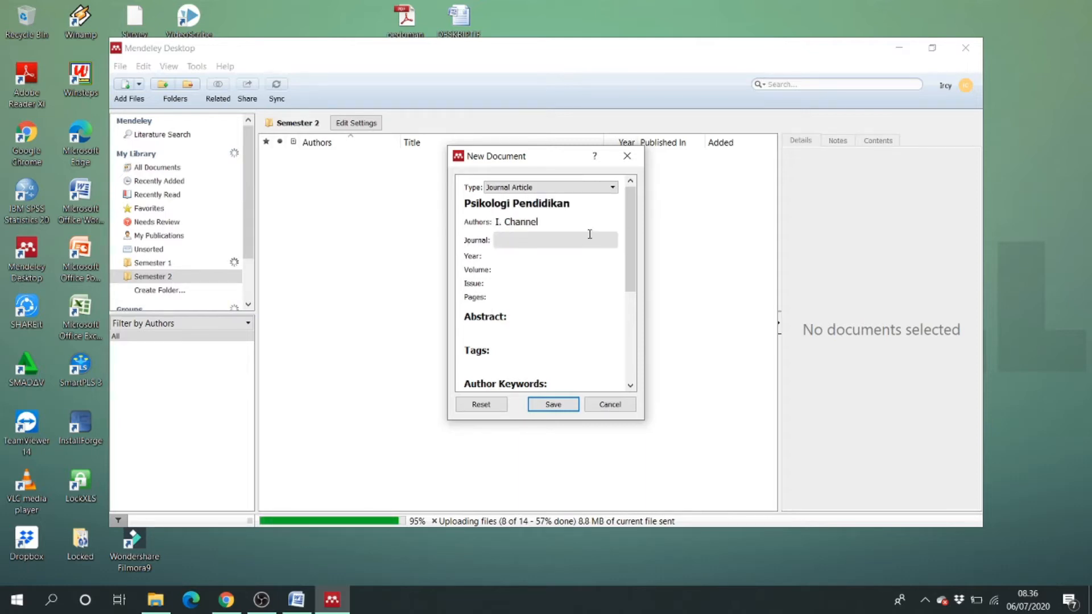
{"action": "left_click", "coordinate": [535, 240]}
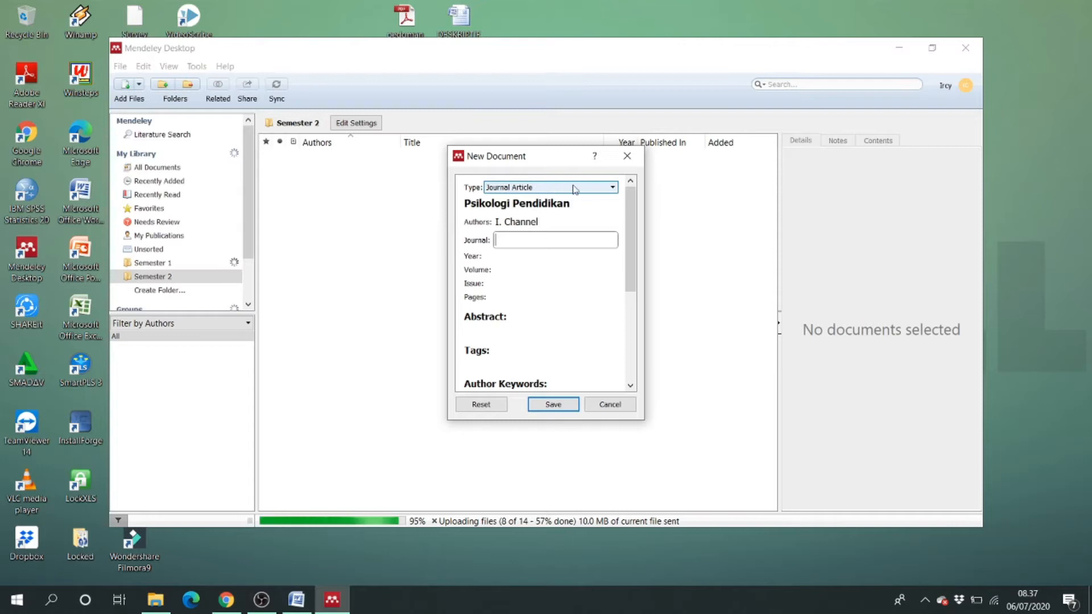
- Change the new entry's document type to Book and set its year to 2020
{"action": "left_click", "coordinate": [609, 192]}
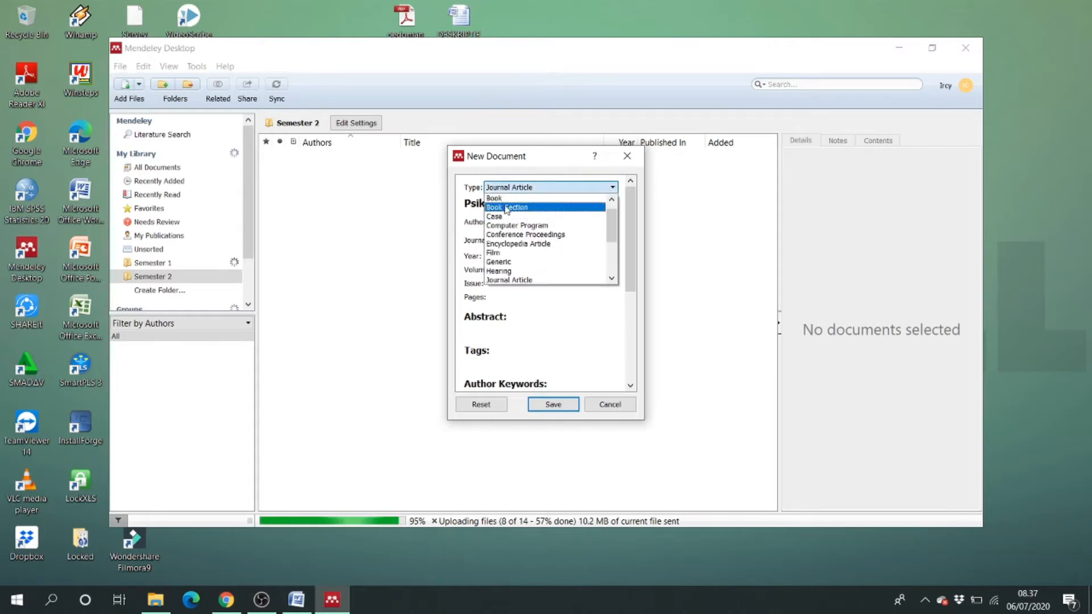
{"action": "scroll", "coordinate": [532, 212], "scroll_direction": "down", "scroll_amount": 3}
{"action": "scroll", "coordinate": [535, 259], "scroll_direction": "up", "scroll_amount": 2}
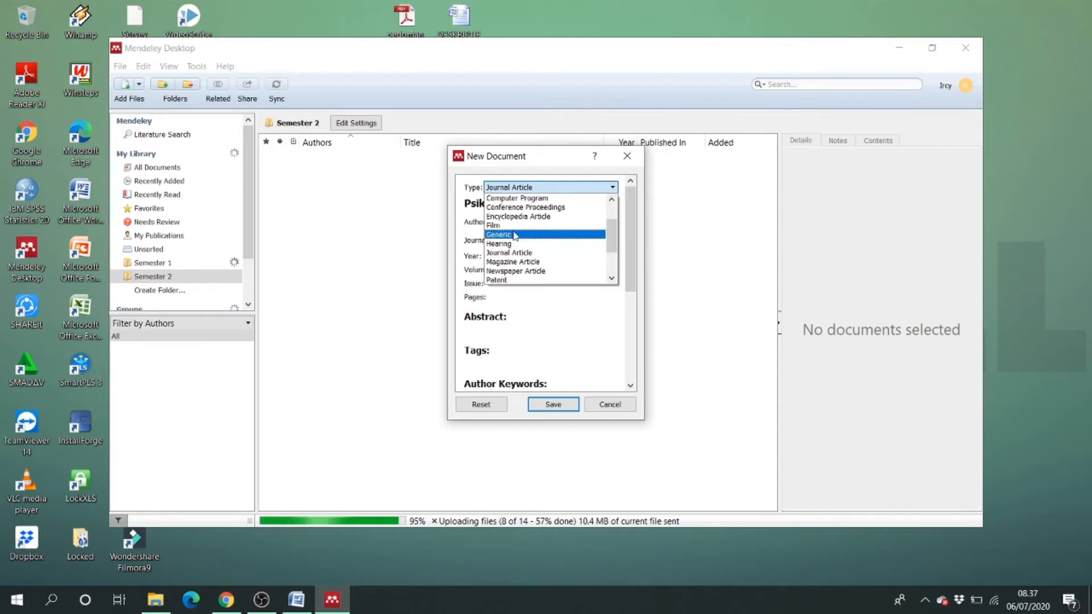
{"action": "scroll", "coordinate": [534, 236], "scroll_direction": "down", "scroll_amount": 1}
{"action": "scroll", "coordinate": [535, 235], "scroll_direction": "down", "scroll_amount": 1}
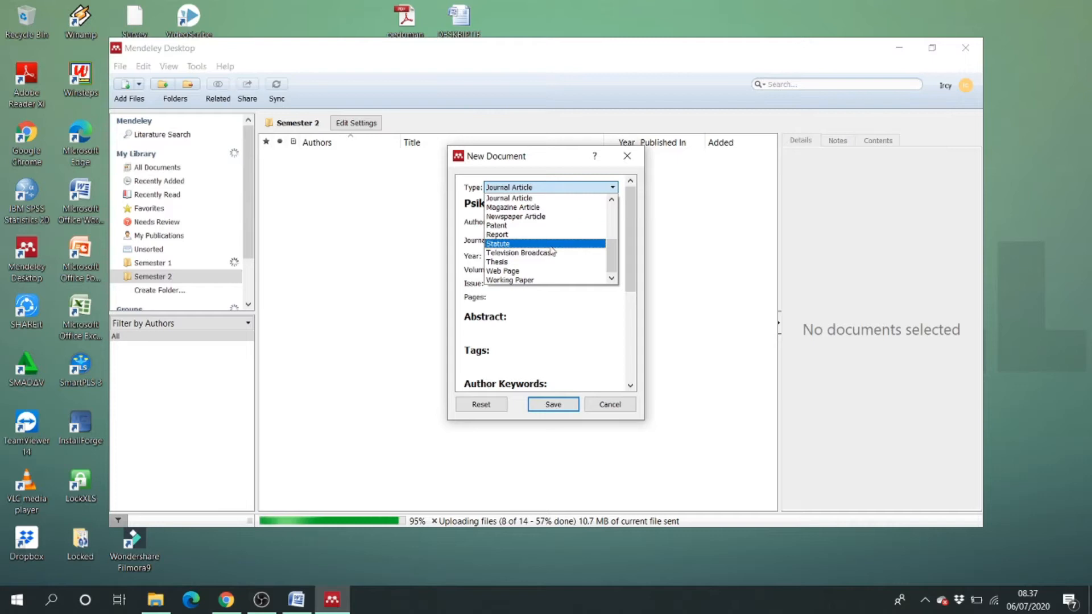
{"action": "scroll", "coordinate": [540, 256], "scroll_direction": "up", "scroll_amount": 4}
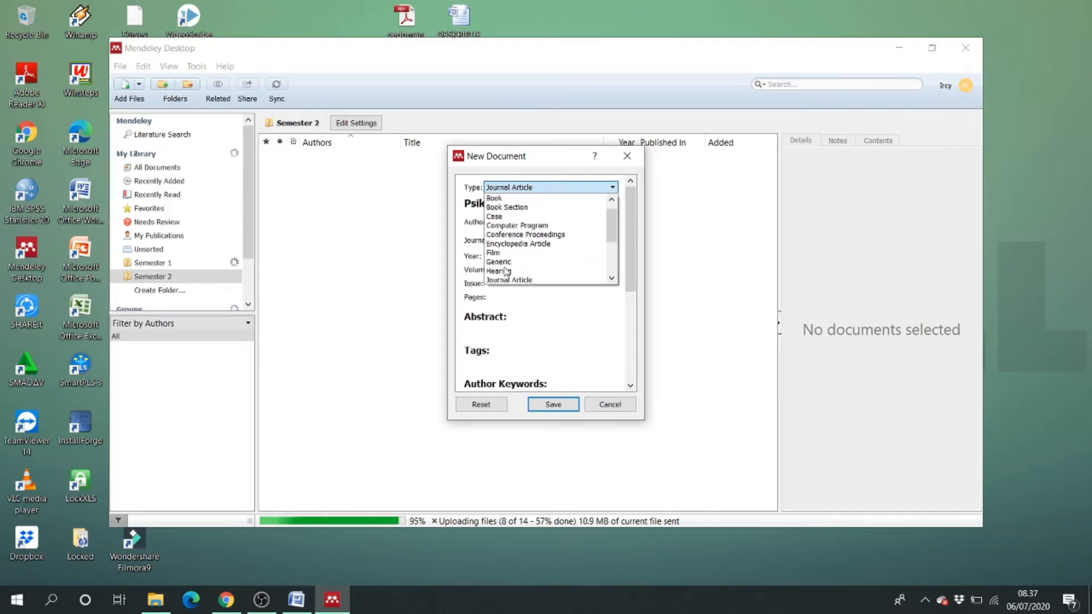
{"action": "left_click", "coordinate": [493, 207]}
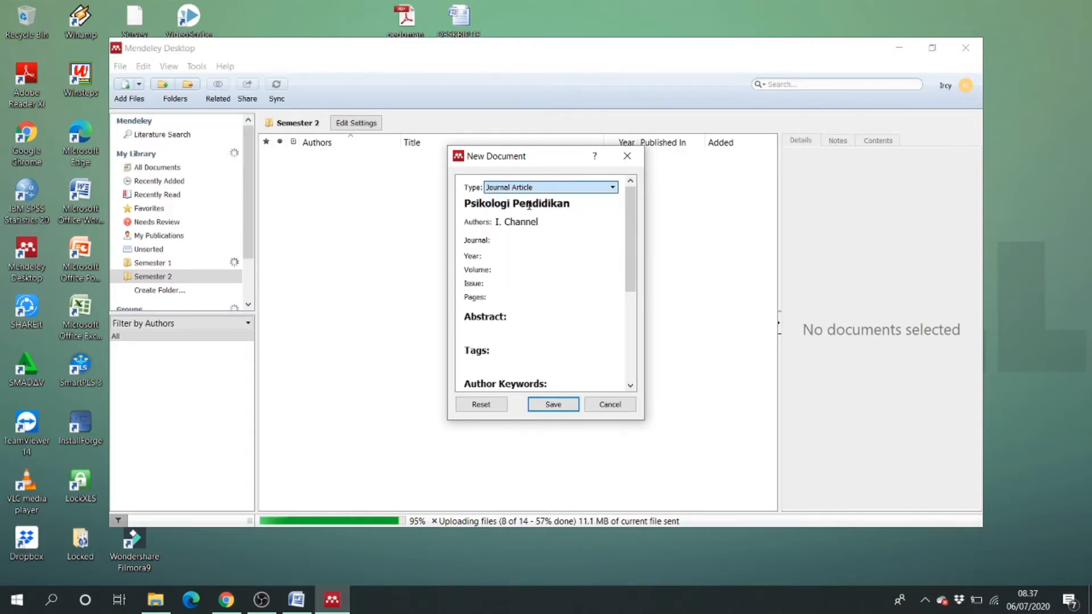
{"action": "left_click", "coordinate": [524, 237]}
{"action": "type", "text": "2020"}
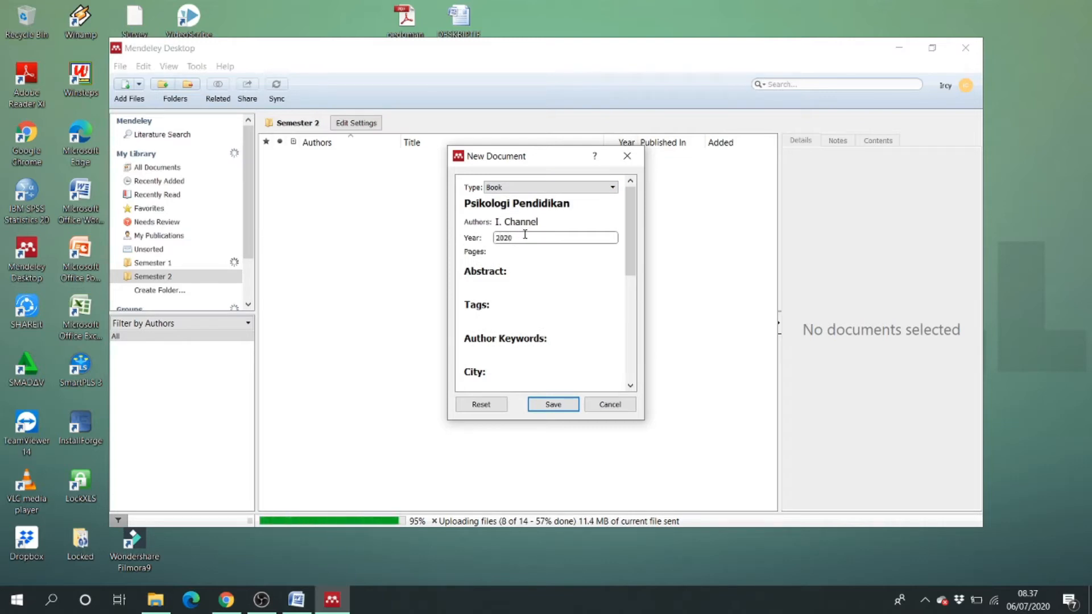
- Set the new book entry's pages to 1-100 and its city to Jakarta
{"action": "left_click", "coordinate": [541, 253]}
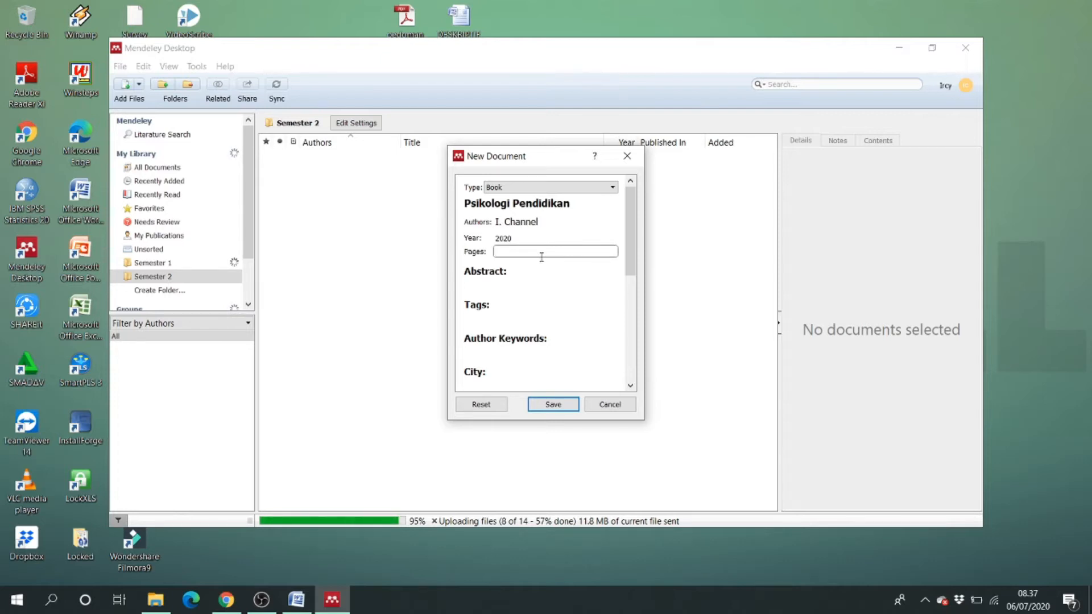
{"action": "type", "text": "1-100"}
{"action": "left_click", "coordinate": [526, 282]}
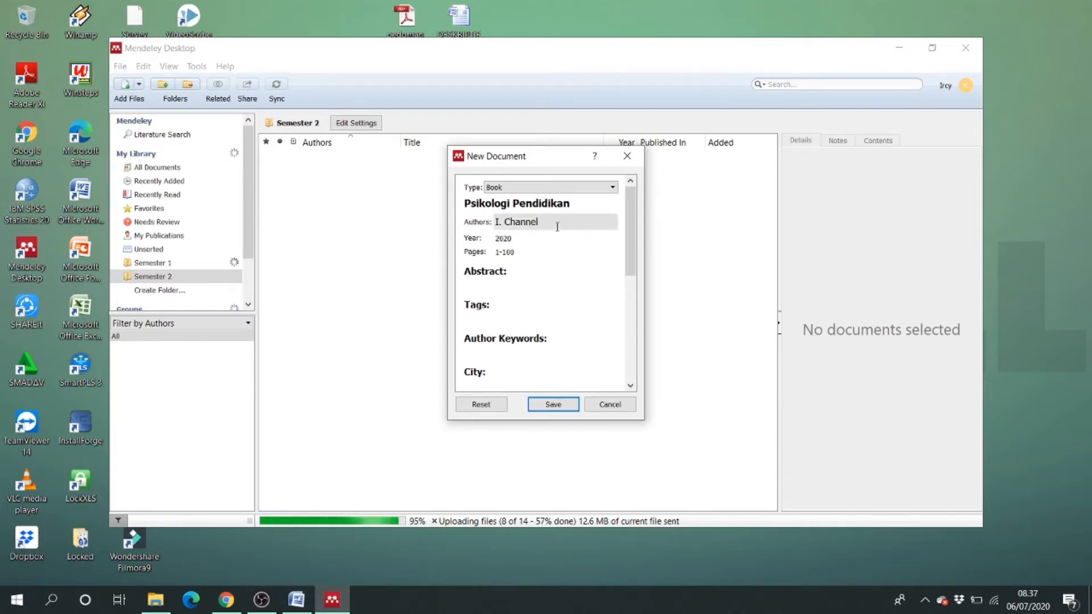
{"action": "scroll", "coordinate": [486, 285], "scroll_direction": "down", "scroll_amount": 2}
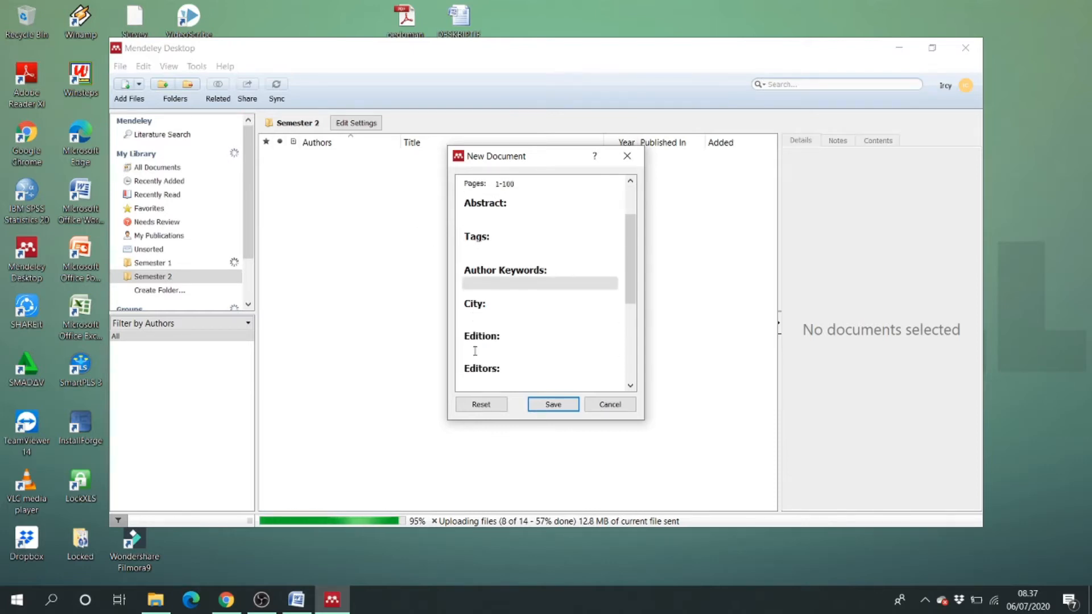
{"action": "left_click", "coordinate": [483, 315]}
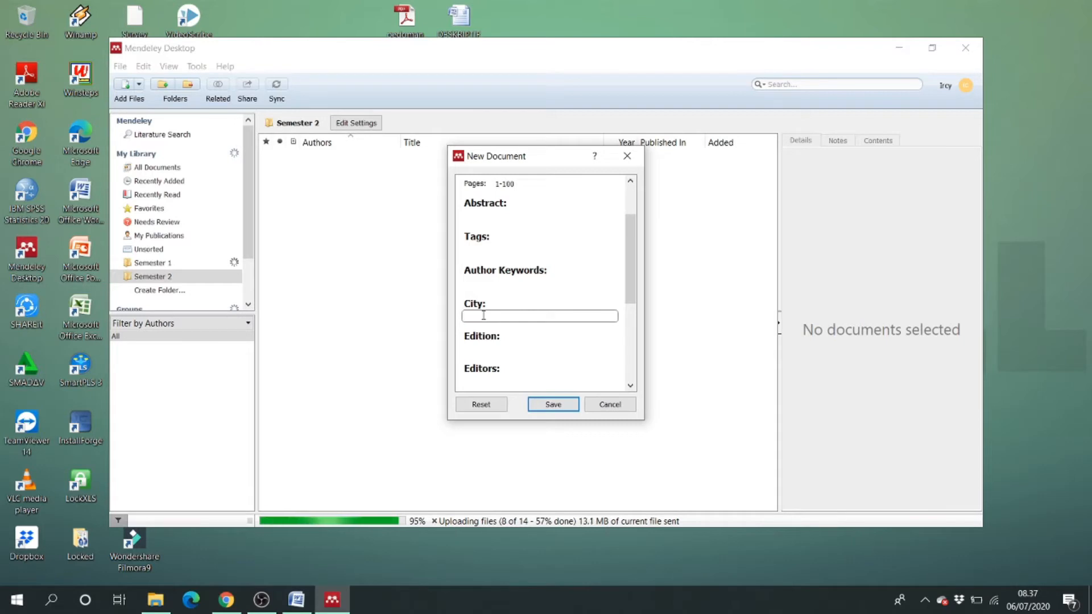
{"action": "type", "text": "Jakarta"}
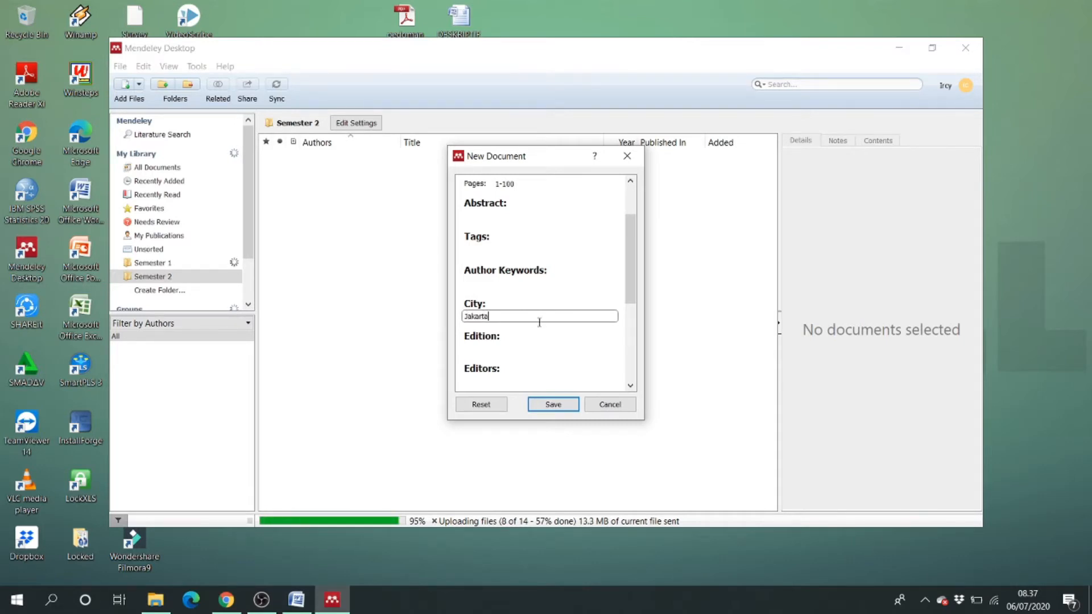
- Set the book entry's publisher to Gramedia, then review its fields and save it to the Semester 2 folder
{"action": "scroll", "coordinate": [539, 321], "scroll_direction": "down", "scroll_amount": 2}
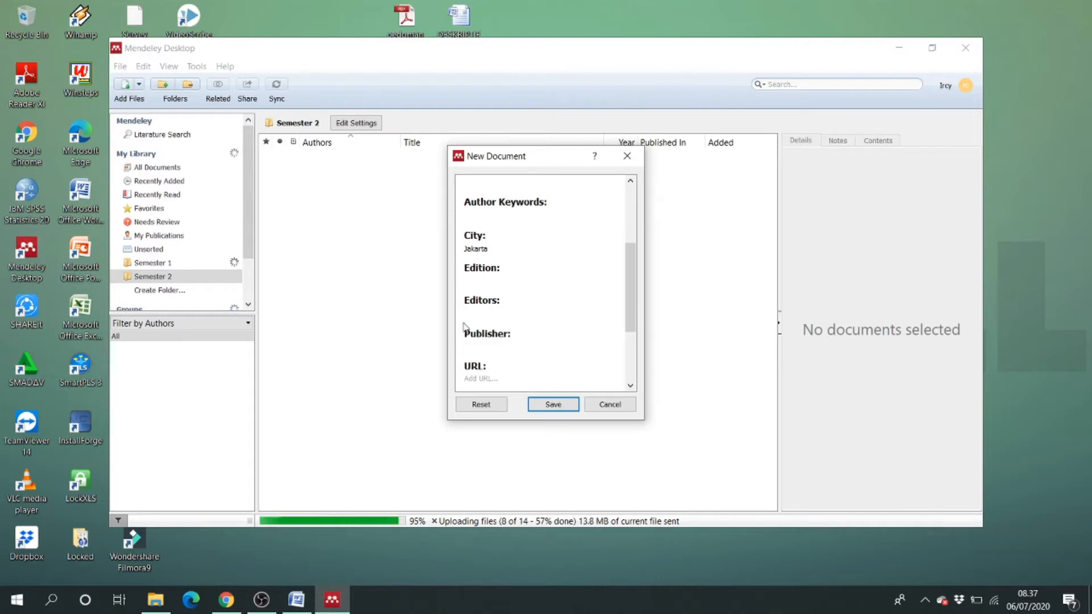
{"action": "left_click", "coordinate": [486, 345]}
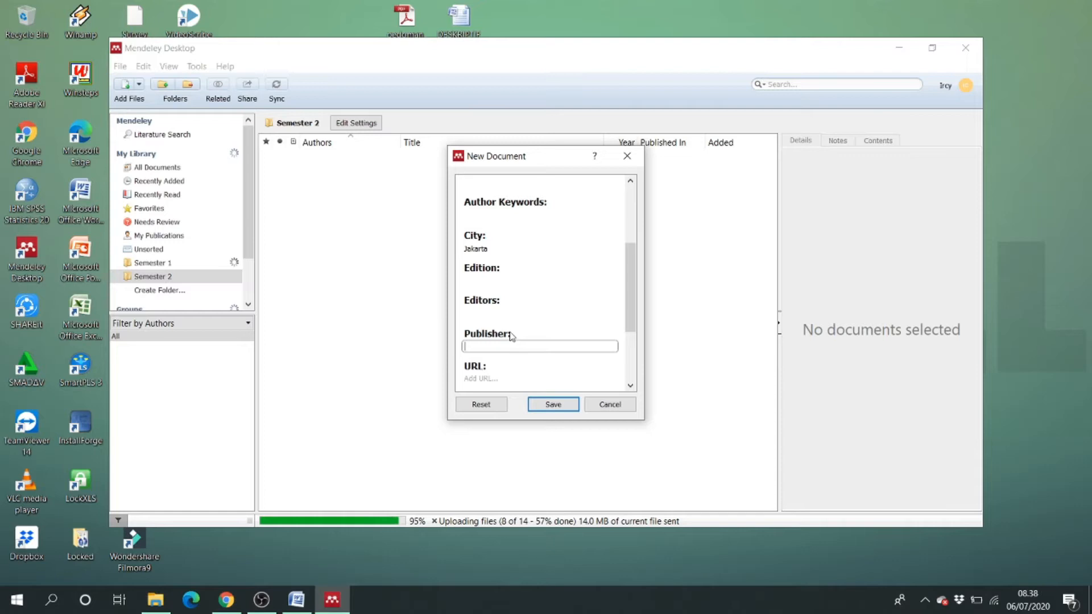
{"action": "type", "text": "Gramedia"}
{"action": "scroll", "coordinate": [530, 365], "scroll_direction": "down", "scroll_amount": 3}
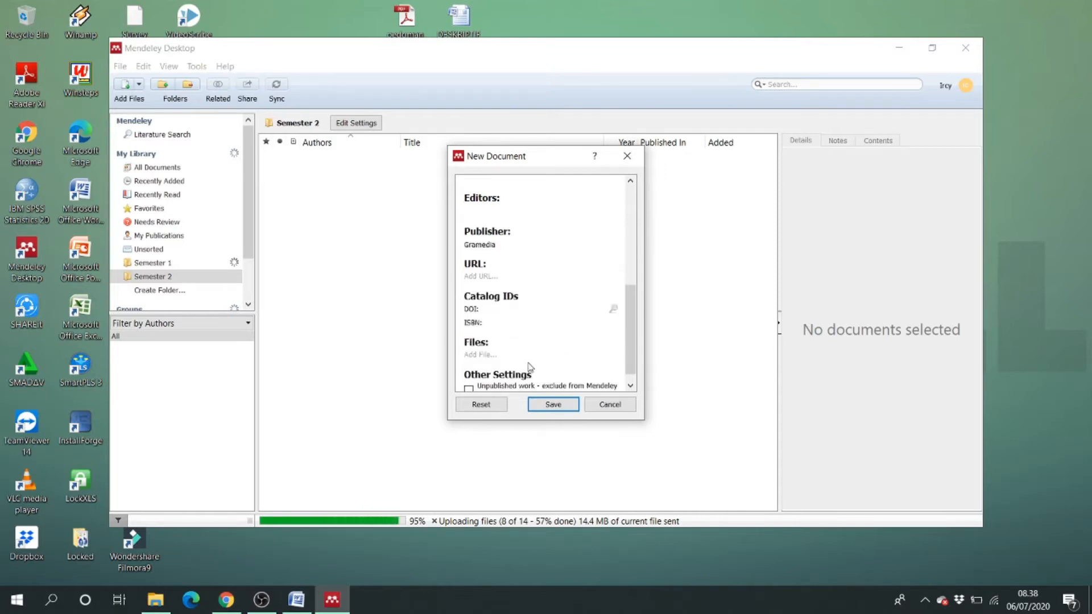
{"action": "scroll", "coordinate": [546, 373], "scroll_direction": "up", "scroll_amount": 3}
{"action": "scroll", "coordinate": [559, 377], "scroll_direction": "down", "scroll_amount": 1}
{"action": "scroll", "coordinate": [517, 337], "scroll_direction": "up", "scroll_amount": 5}
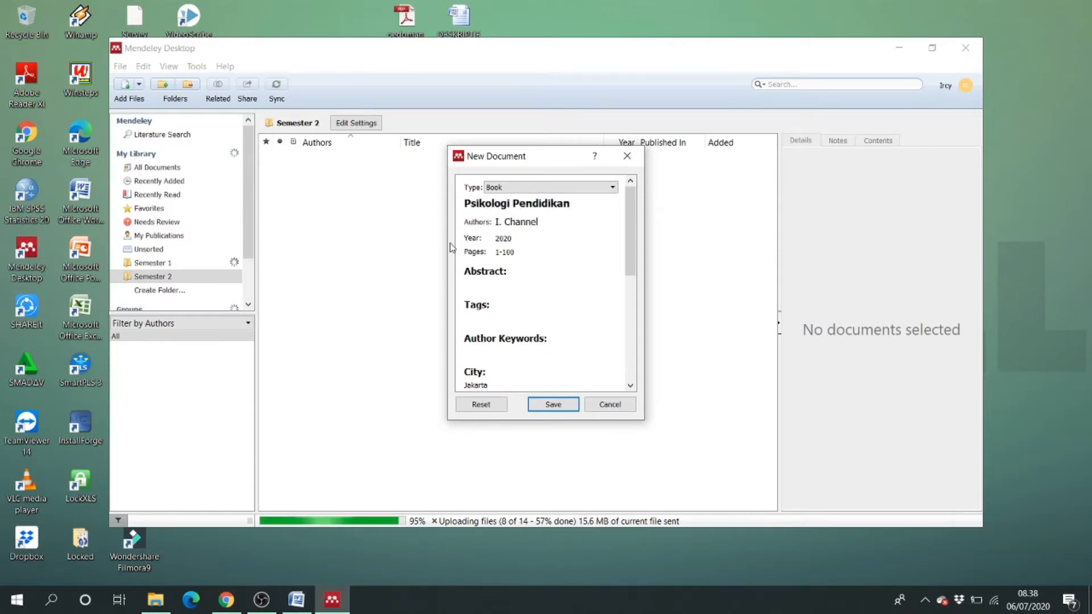
{"action": "scroll", "coordinate": [594, 273], "scroll_direction": "down", "scroll_amount": 1}
{"action": "scroll", "coordinate": [463, 335], "scroll_direction": "down", "scroll_amount": 3}
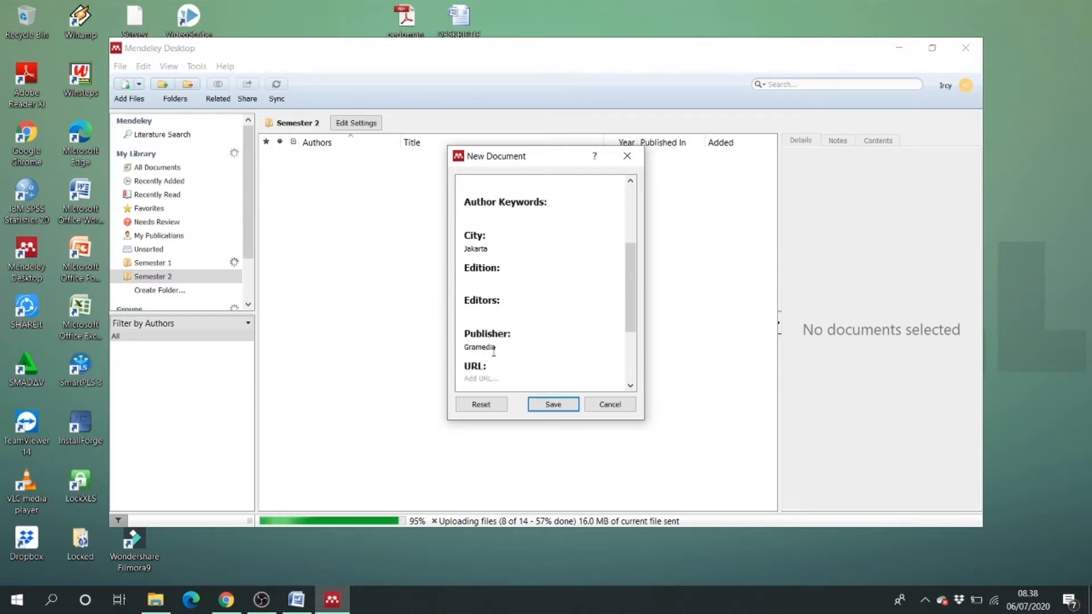
{"action": "left_click", "coordinate": [571, 409]}
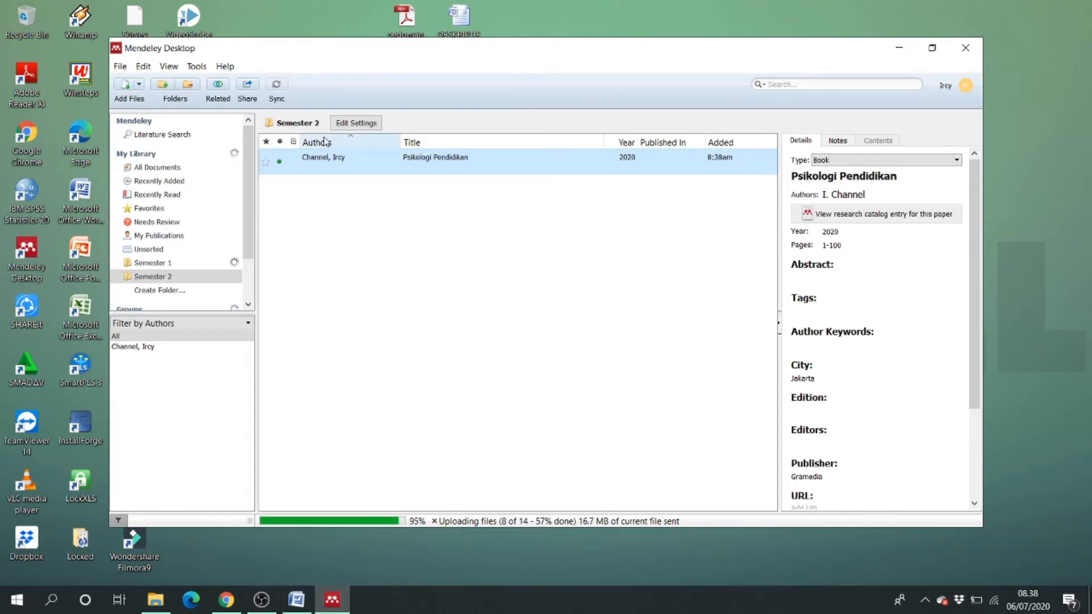
- Start another manual entry in the Semester 2 folder as a Book titled "Perkembangan Remaja"
{"action": "right_click", "coordinate": [423, 234]}
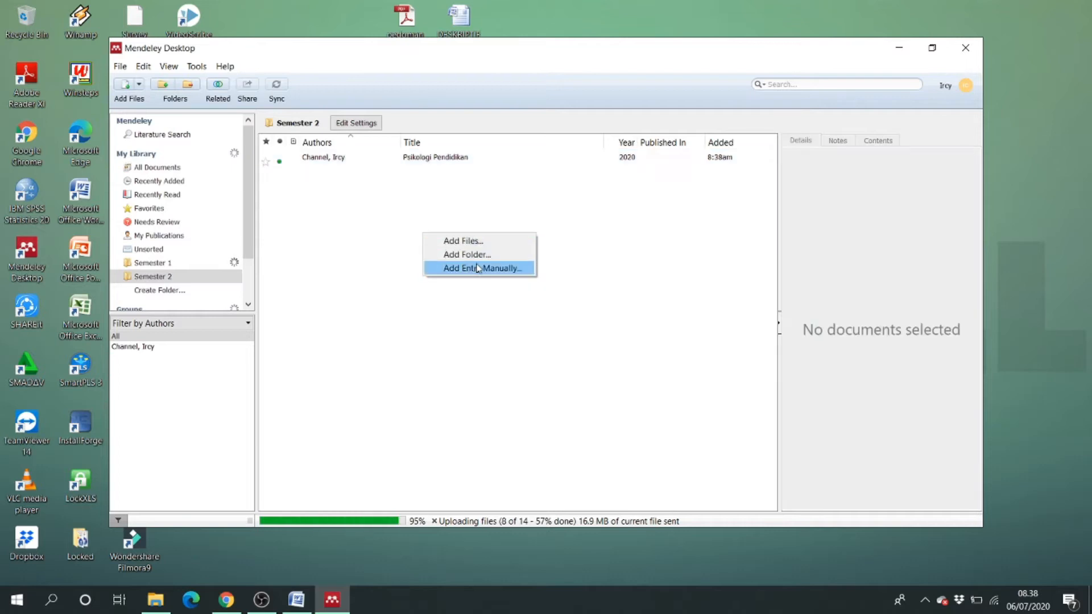
{"action": "left_click", "coordinate": [479, 267]}
{"action": "left_click", "coordinate": [537, 223]}
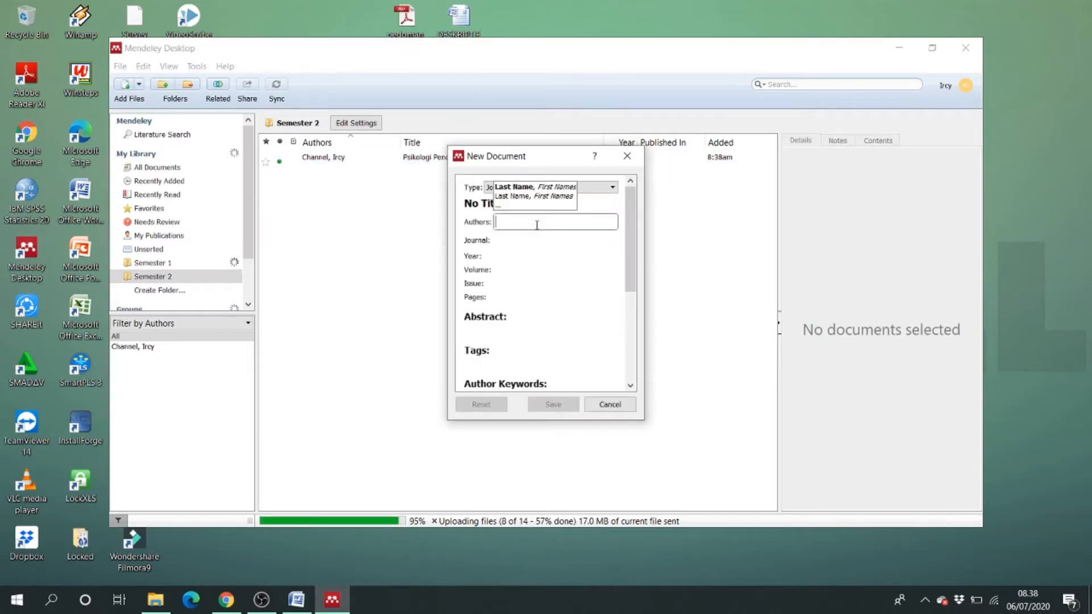
{"action": "left_click", "coordinate": [518, 190]}
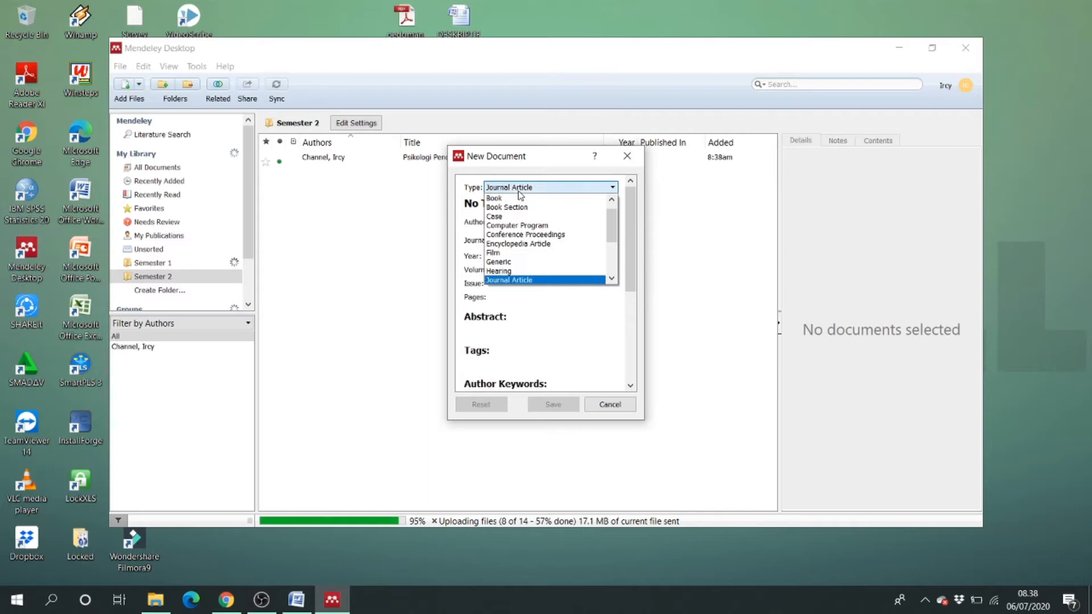
{"action": "left_click", "coordinate": [521, 198]}
{"action": "left_click", "coordinate": [467, 205]}
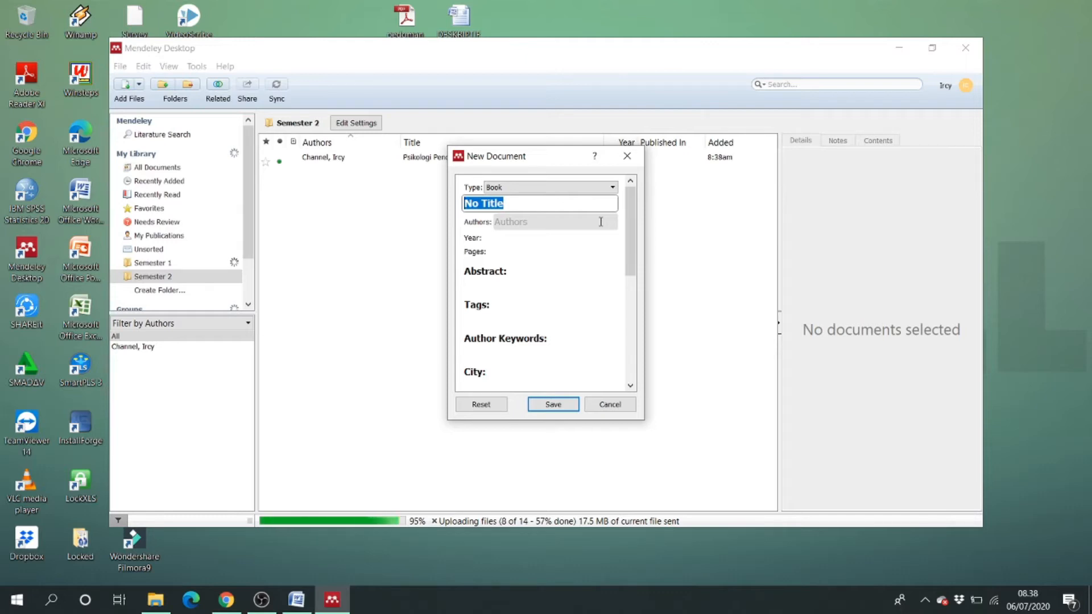
{"action": "type", "text": "Perk"}
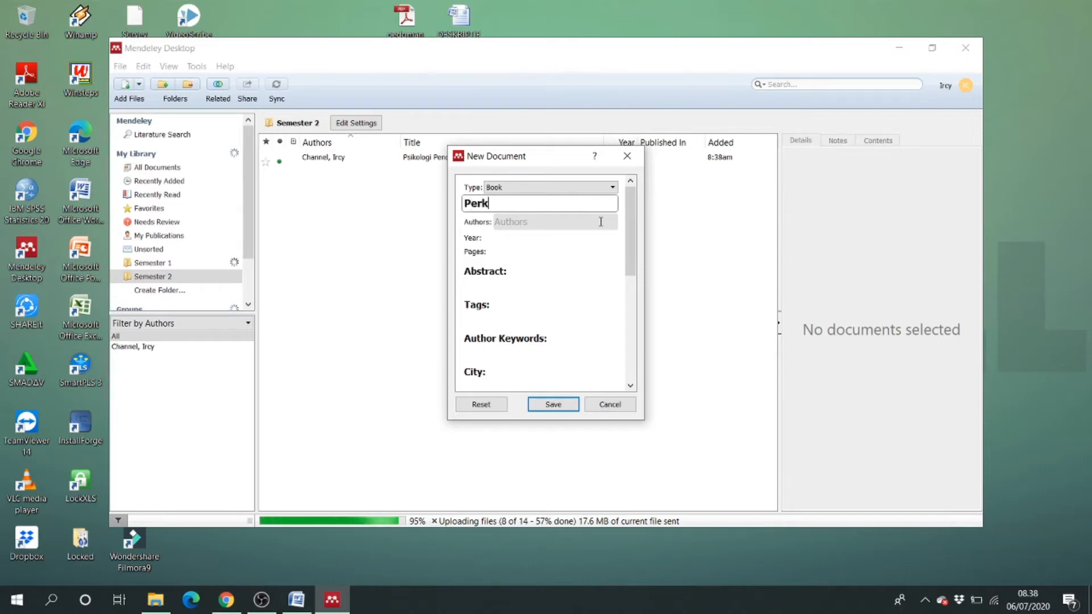
{"action": "type", "text": "embangan Remaja"}
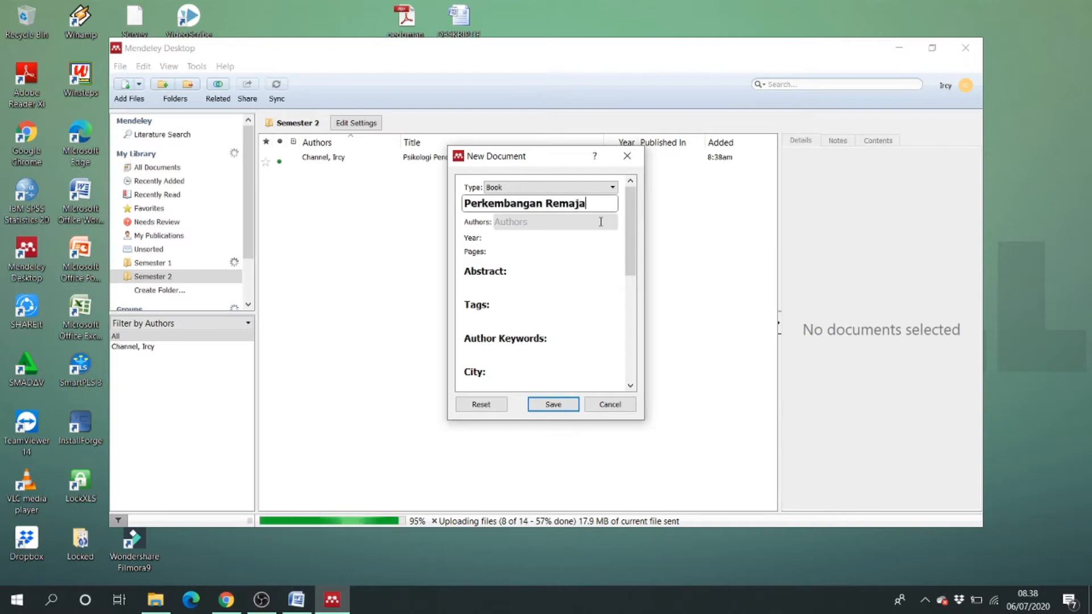
- Enter the author's name for the second book entry, capitalising both parts of the name
{"action": "left_click", "coordinate": [521, 220]}
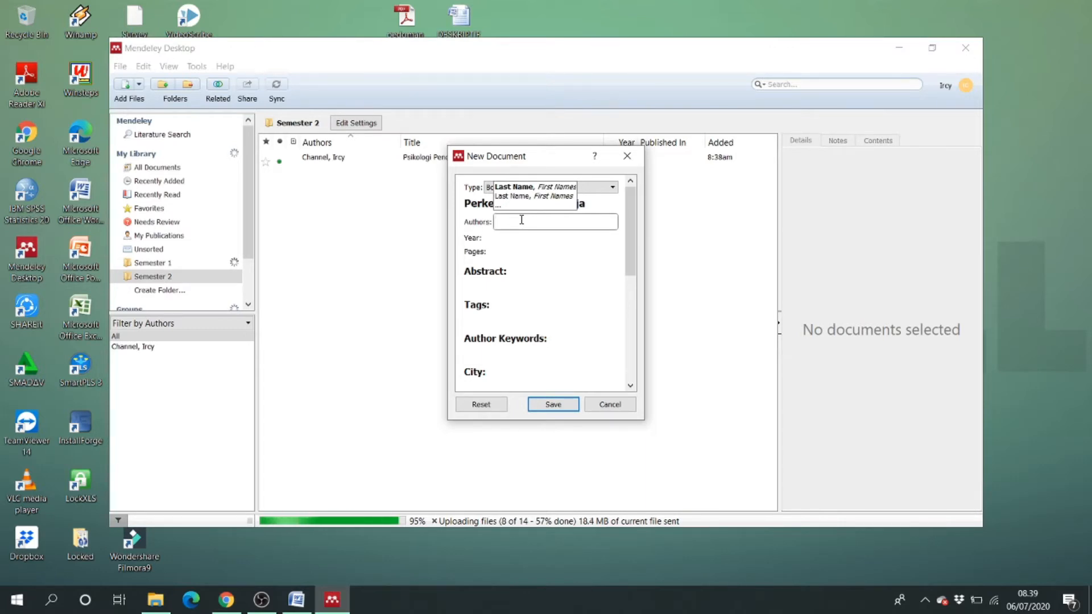
{"action": "type", "text": "Anto jaya"}
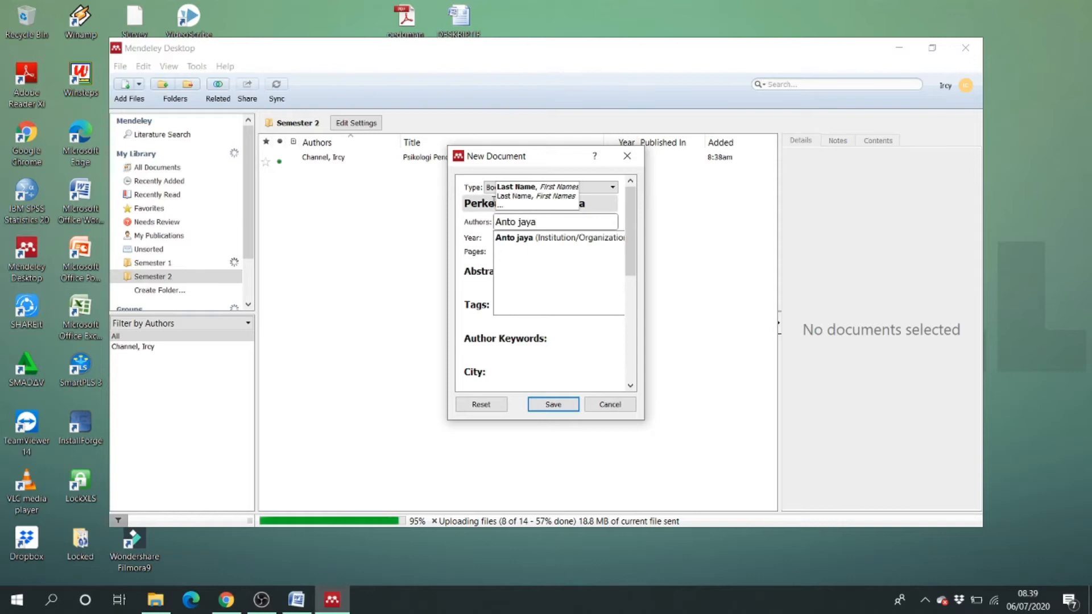
{"action": "key", "text": "BackSpace"}
{"action": "key", "text": "BackSpace"}
{"action": "key", "text": "BackSpace"}
{"action": "key", "text": "BackSpace"}
{"action": "type", "text": "Jaya"}
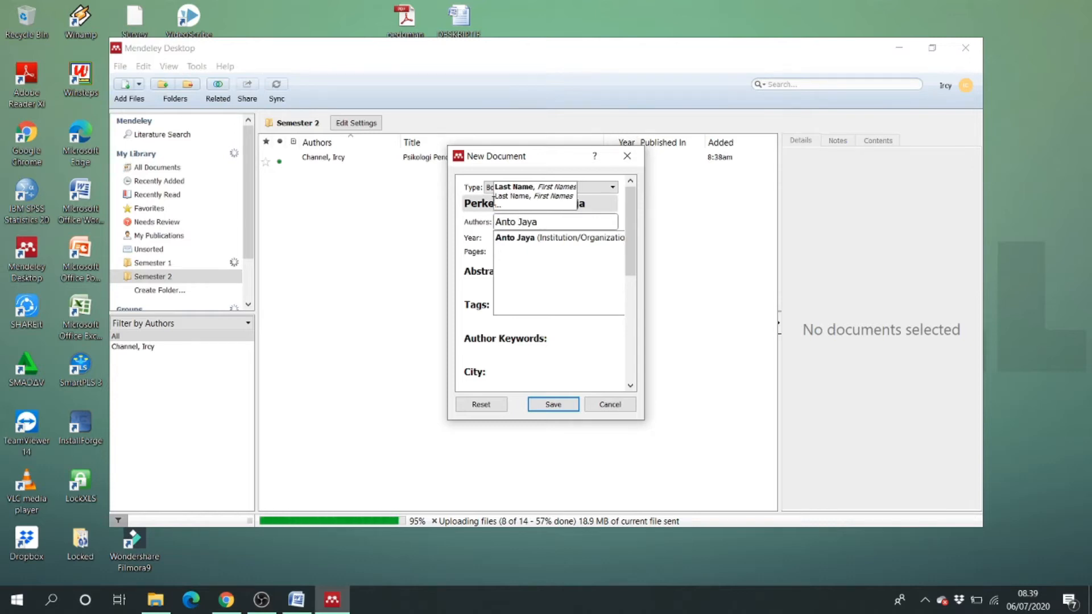
- Set the second book entry's year to 2019 and its city to Jakarta
{"action": "left_click", "coordinate": [525, 234]}
{"action": "type", "text": "2019"}
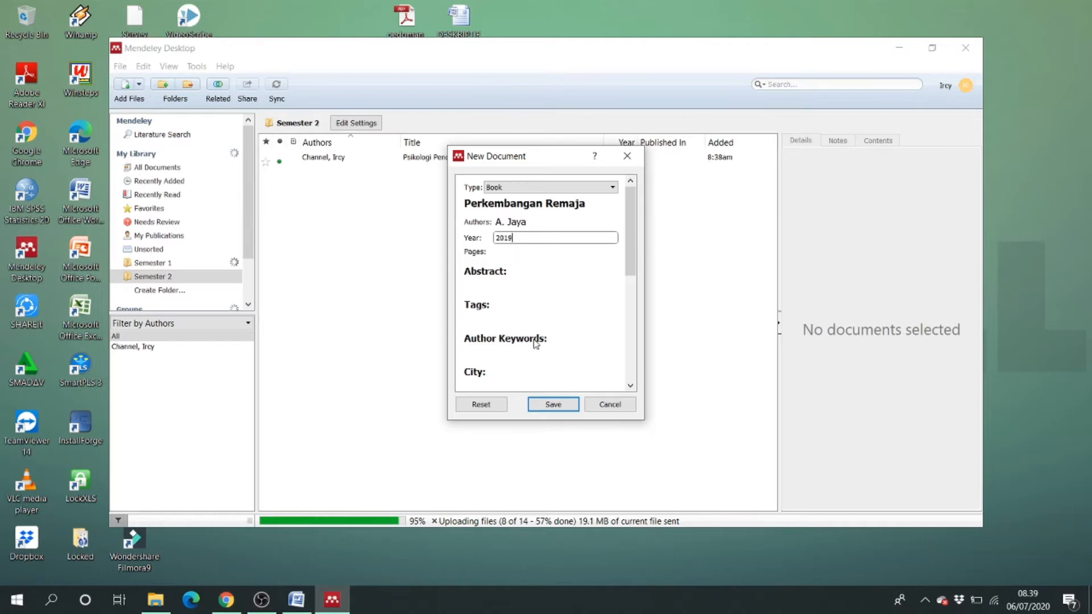
{"action": "scroll", "coordinate": [535, 343], "scroll_direction": "down", "scroll_amount": 1}
{"action": "left_click", "coordinate": [496, 347]}
{"action": "type", "text": "Jakarta"}
{"action": "key", "text": "Return"}
- Set the second book entry's publisher to Gramedia and save the entry
{"action": "scroll", "coordinate": [489, 348], "scroll_direction": "down", "scroll_amount": 3}
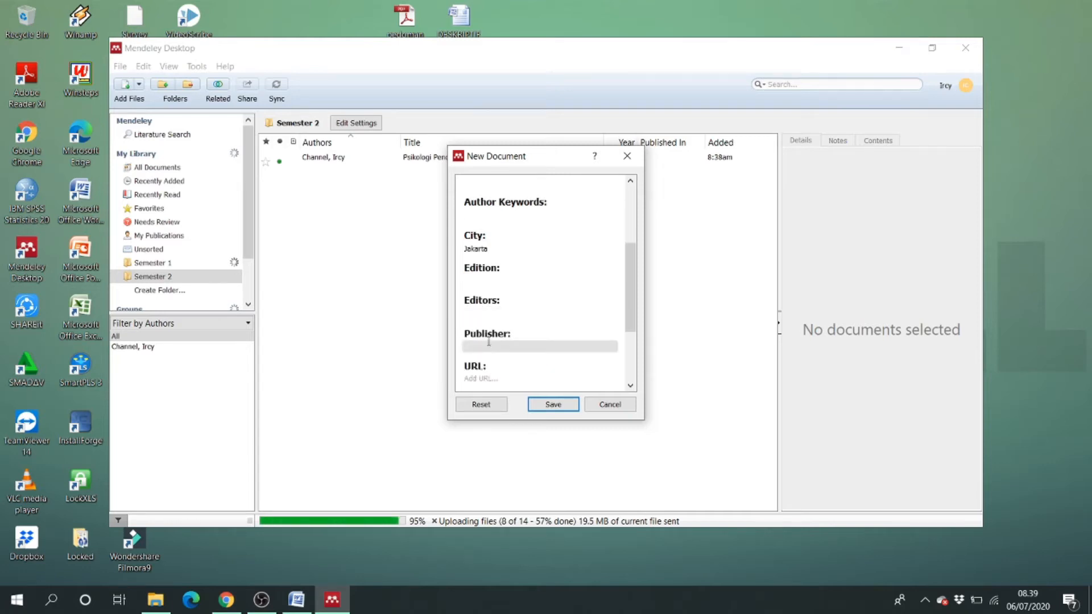
{"action": "left_click", "coordinate": [488, 345]}
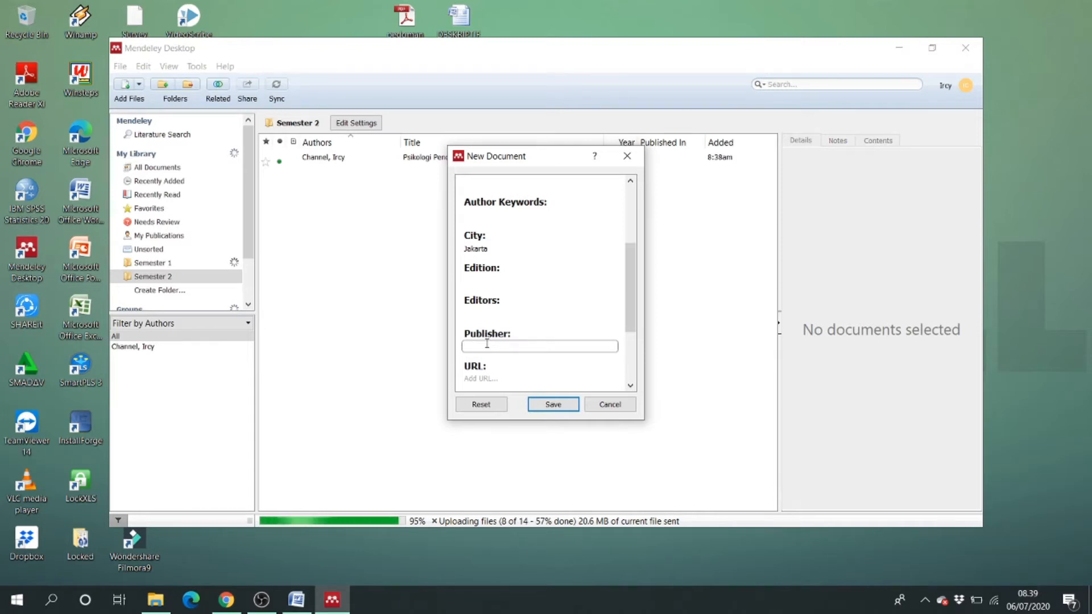
{"action": "type", "text": "Gramedia"}
{"action": "key", "text": "Return"}
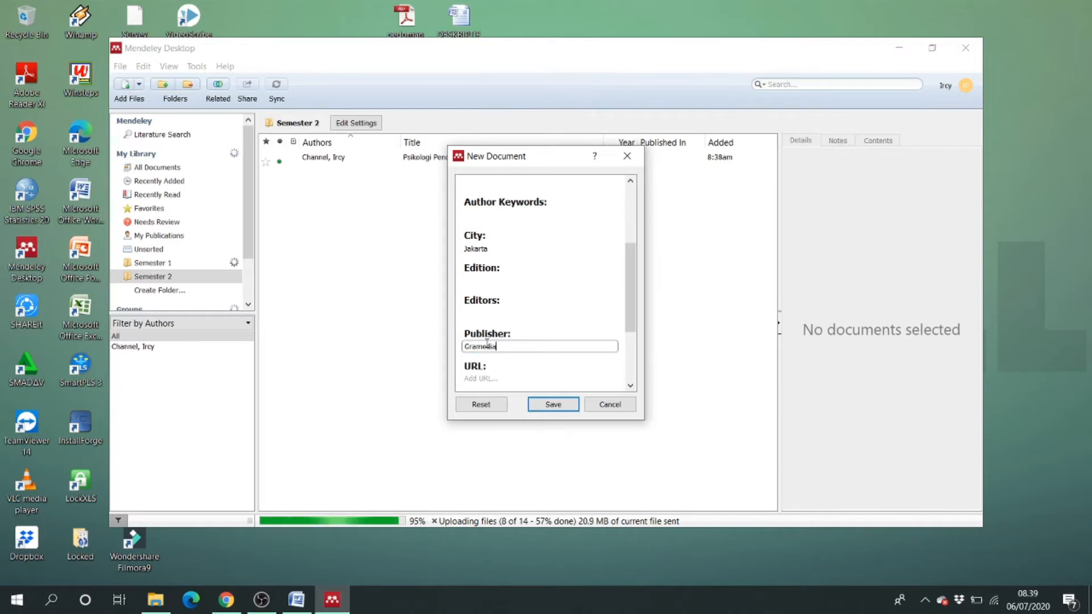
{"action": "left_click", "coordinate": [567, 406]}
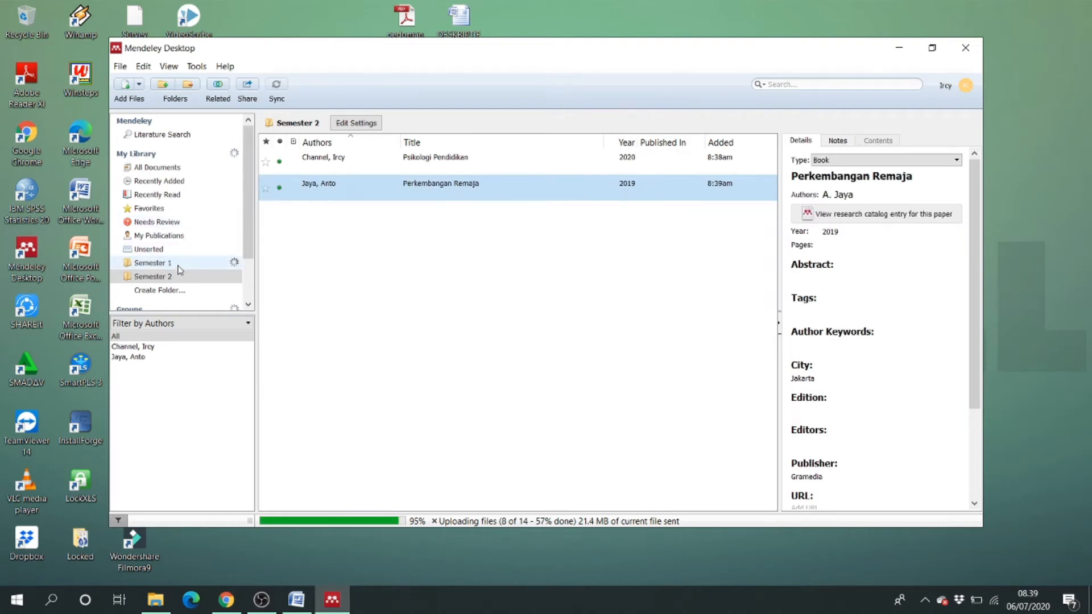
- Examine the references stored in the Semester 1 folder, the full document list and the Semester 2 folder
{"action": "left_click", "coordinate": [153, 262]}
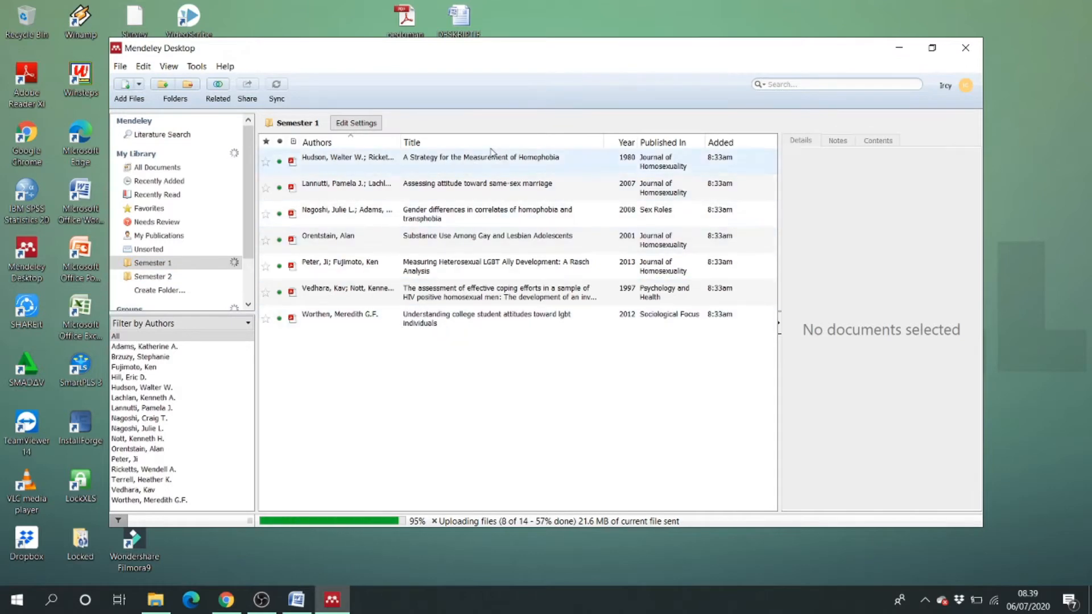
{"action": "right_click", "coordinate": [423, 364]}
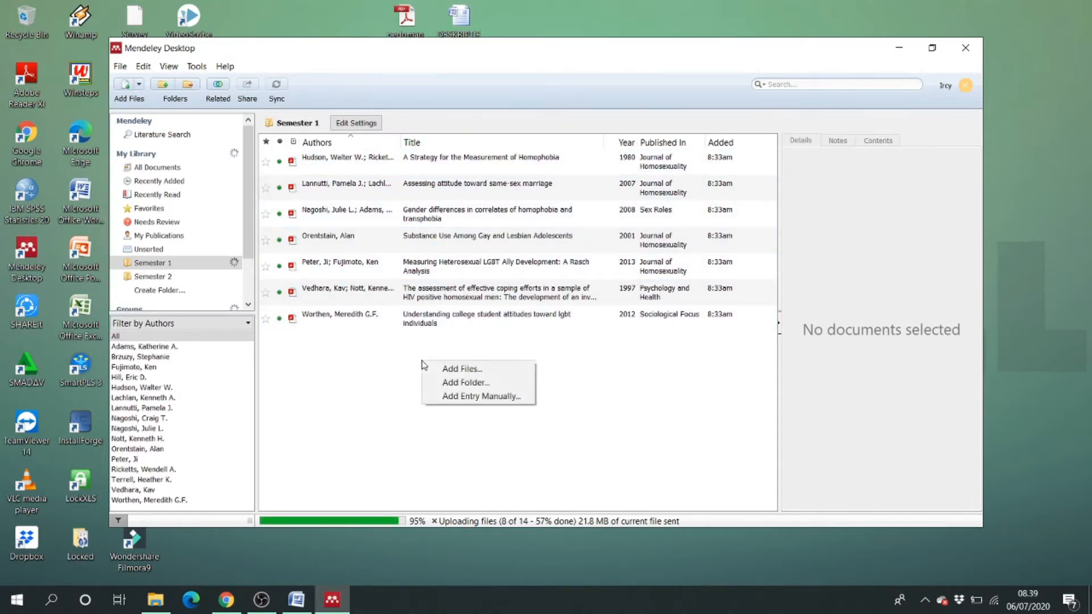
{"action": "left_click", "coordinate": [352, 375]}
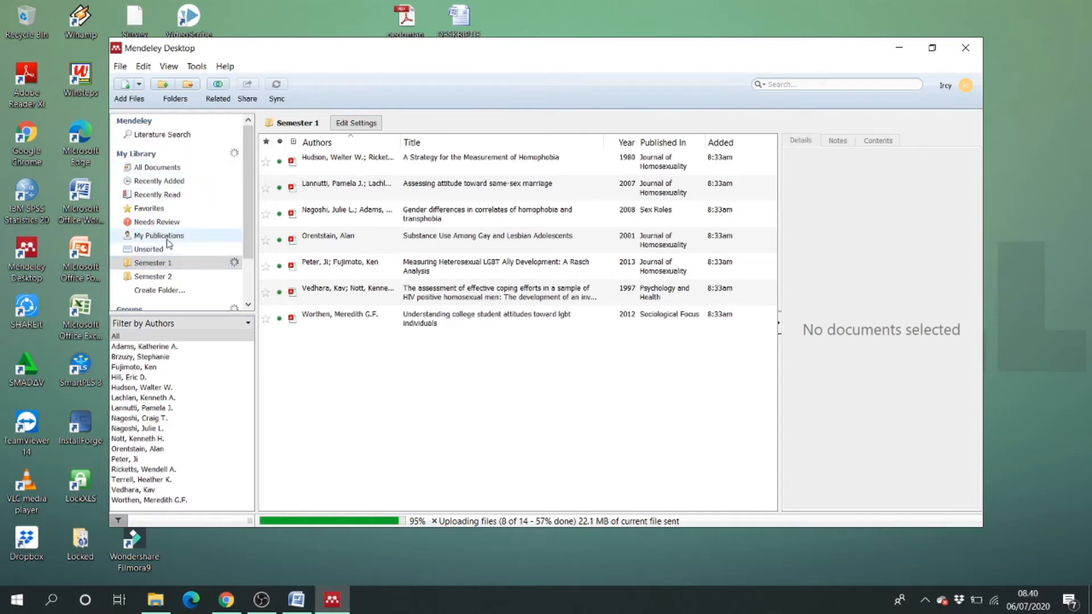
{"action": "left_click", "coordinate": [164, 170]}
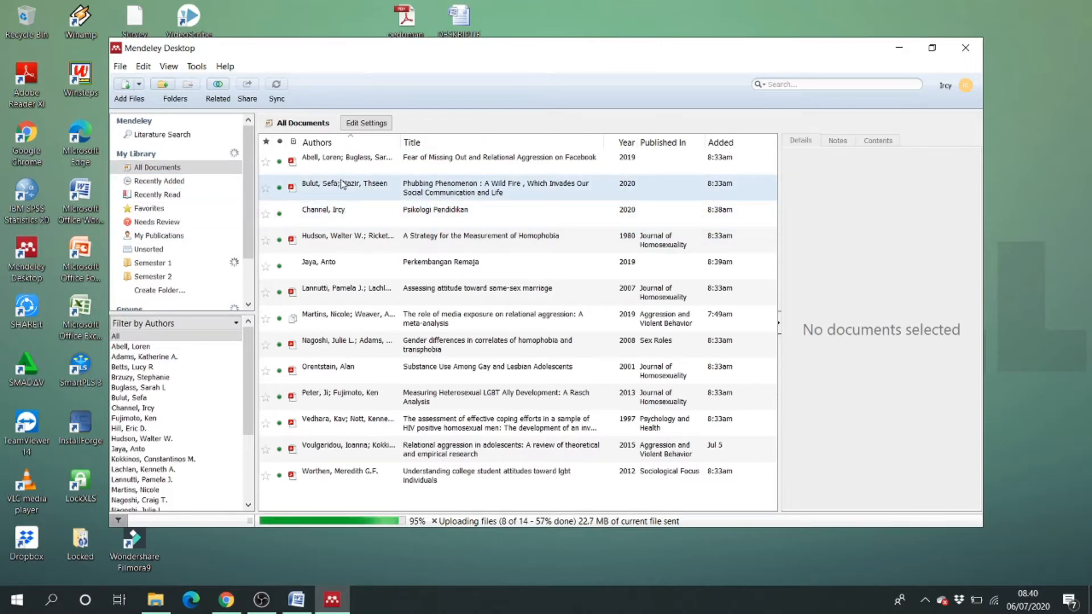
{"action": "left_click", "coordinate": [154, 263]}
{"action": "left_click", "coordinate": [169, 275]}
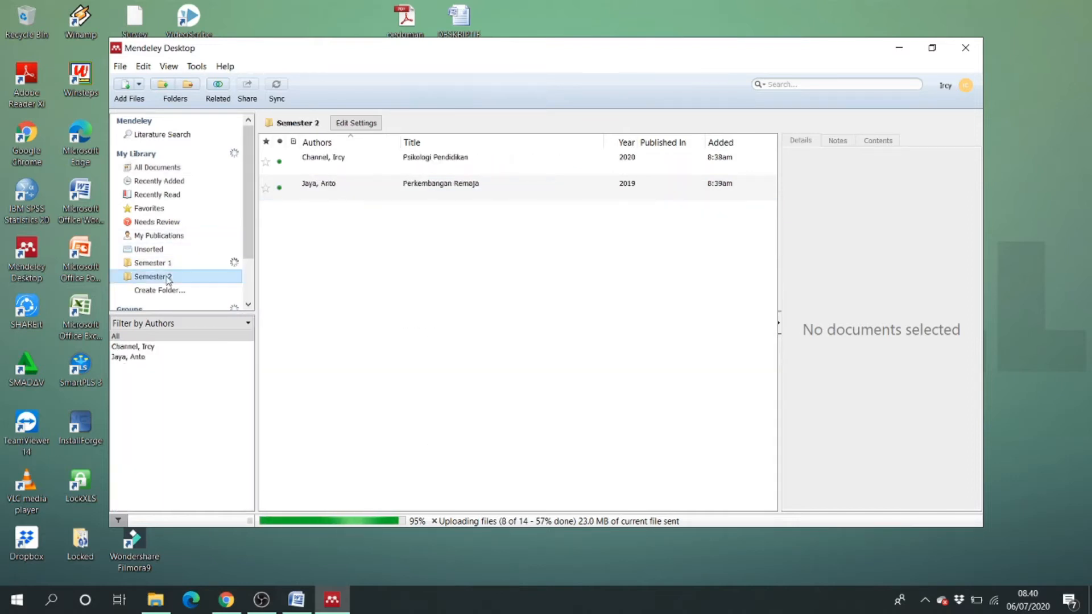
{"action": "left_click", "coordinate": [164, 263]}
{"action": "left_click", "coordinate": [163, 276]}
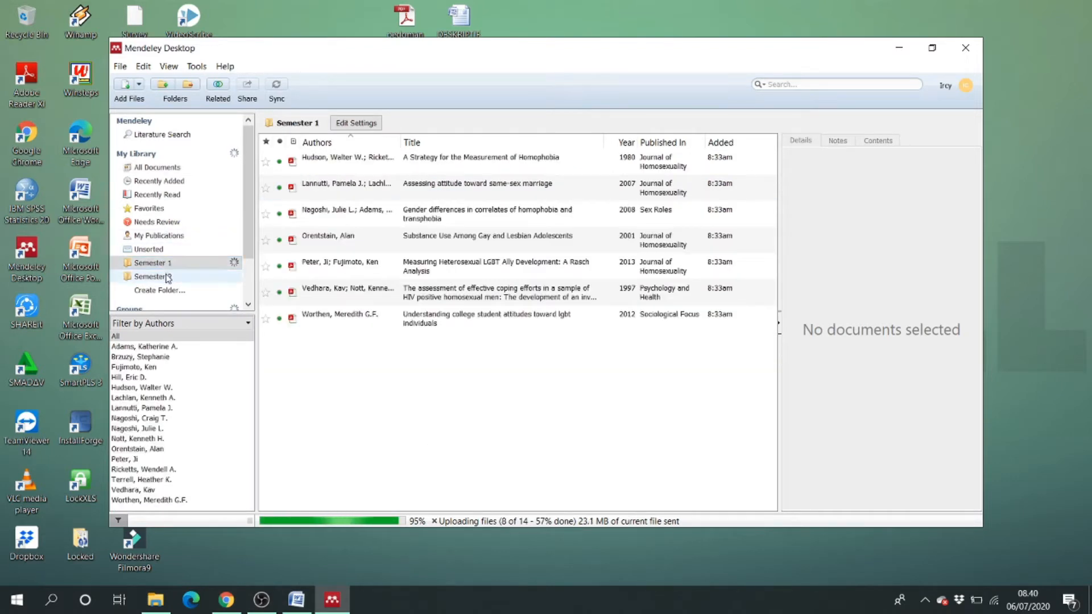
{"action": "left_click", "coordinate": [164, 263]}
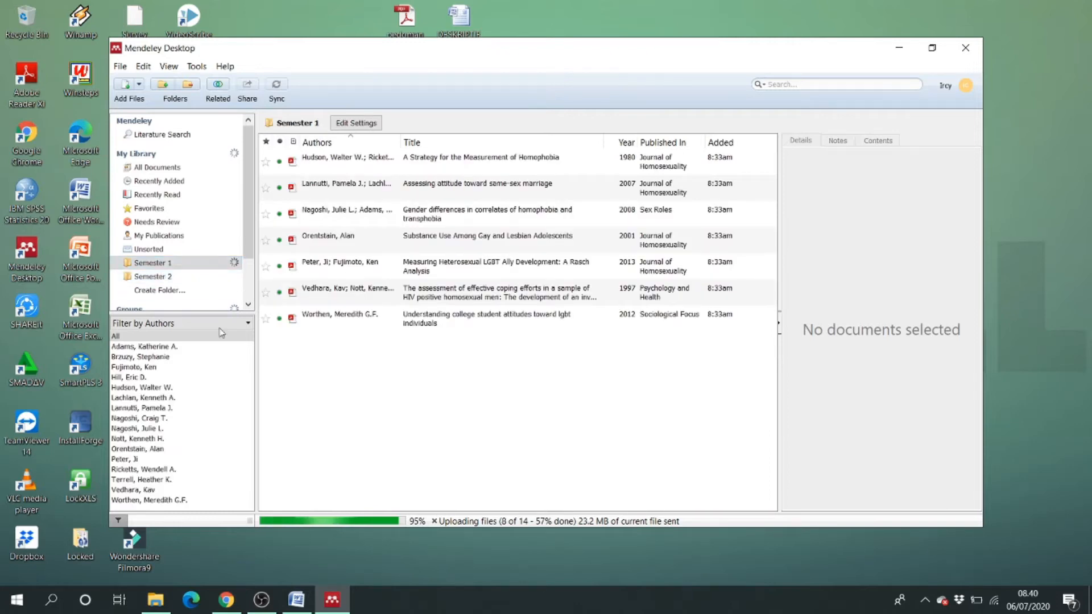
- Switch to Word and write the sentence "Mengemukakan bahwa agresif termasuk kedalam perilaku yang tidak baik."
{"action": "left_click", "coordinate": [296, 599]}
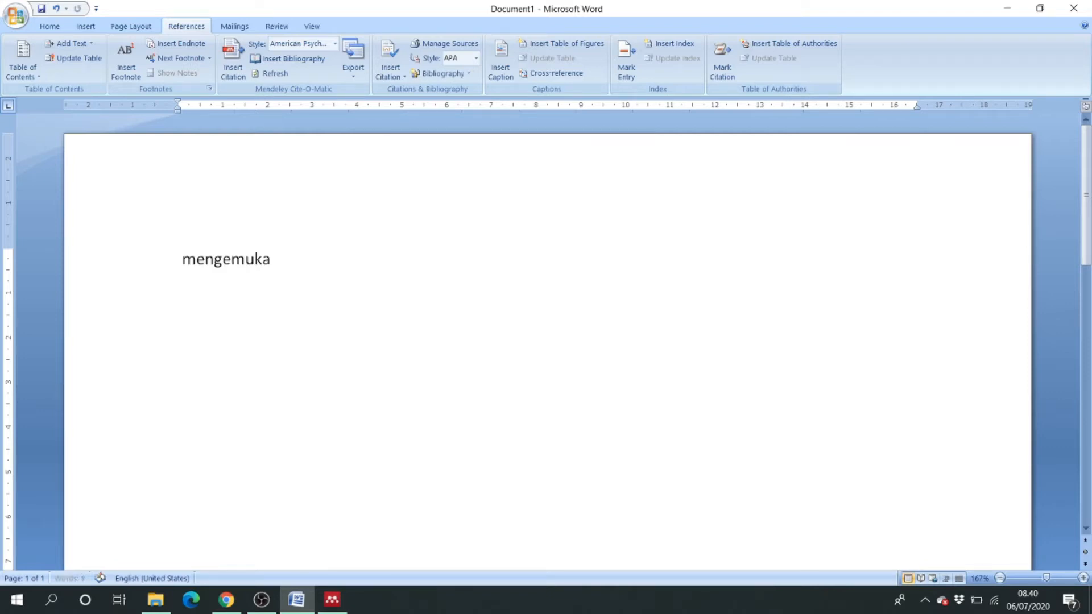
{"action": "type", "text": "bahwa agresif term"}
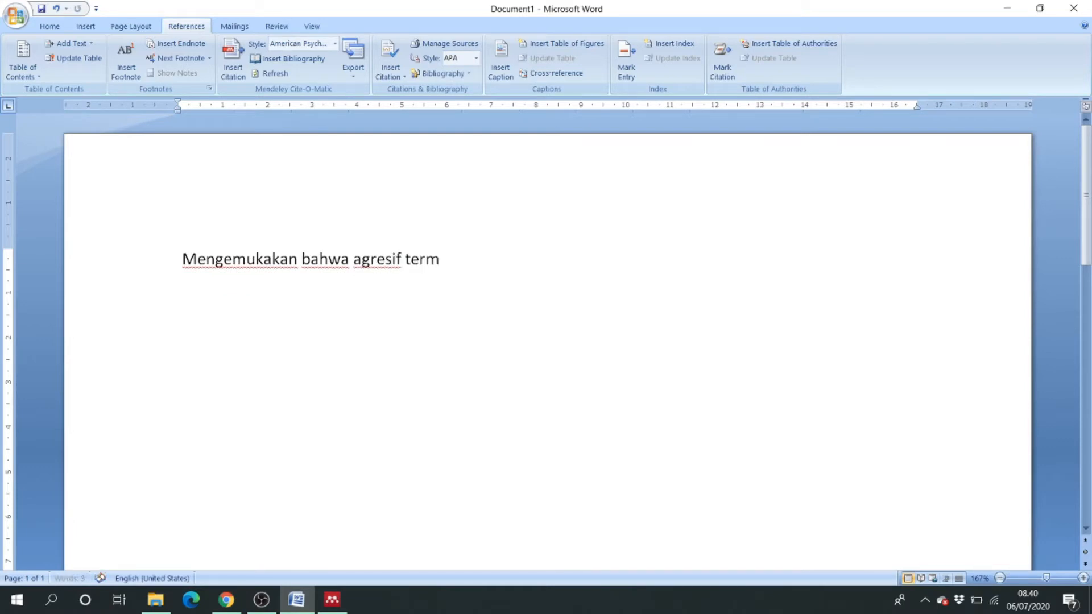
{"action": "type", "text": "am perilaku yan"}
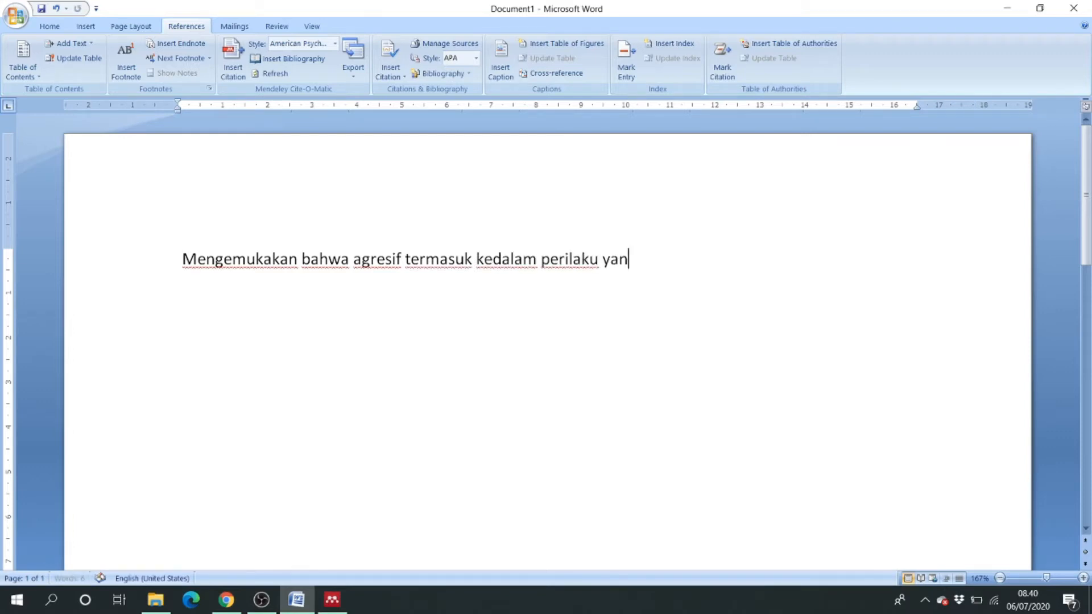
{"action": "type", "text": "g t"}
{"action": "type", "text": "tidak baik"}
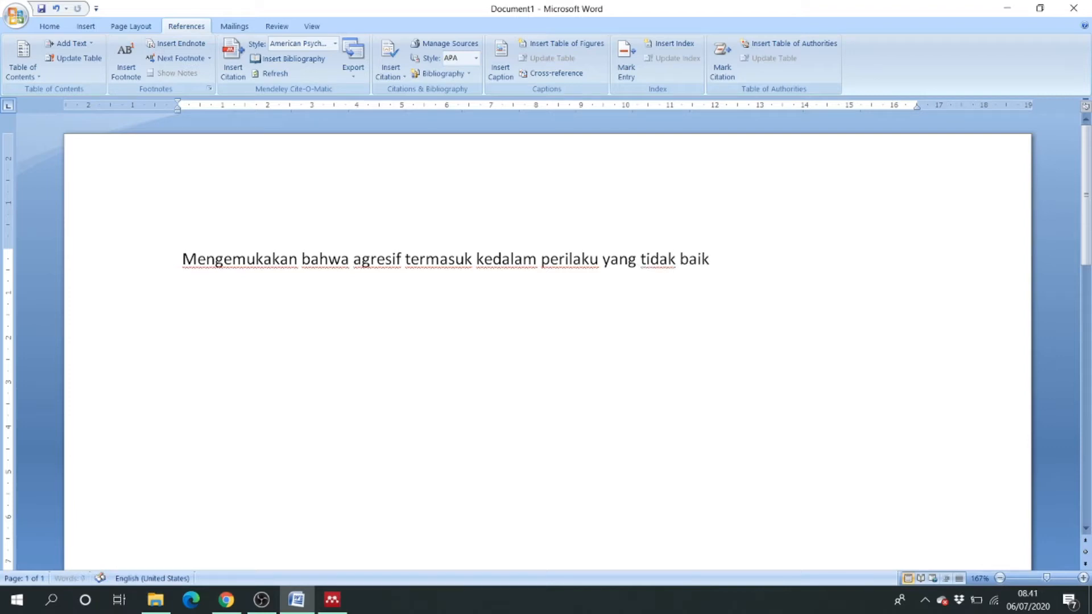
{"action": "type", "text": "."}
- Change the sentence's first letter to a lowercase "m" so it begins with "mengemukakan"
{"action": "left_click", "coordinate": [182, 256]}
{"action": "key", "text": "BackSpace"}
{"action": "type", "text": ","}
{"action": "key", "text": "BackSpace"}
{"action": "type", "text": "m"}
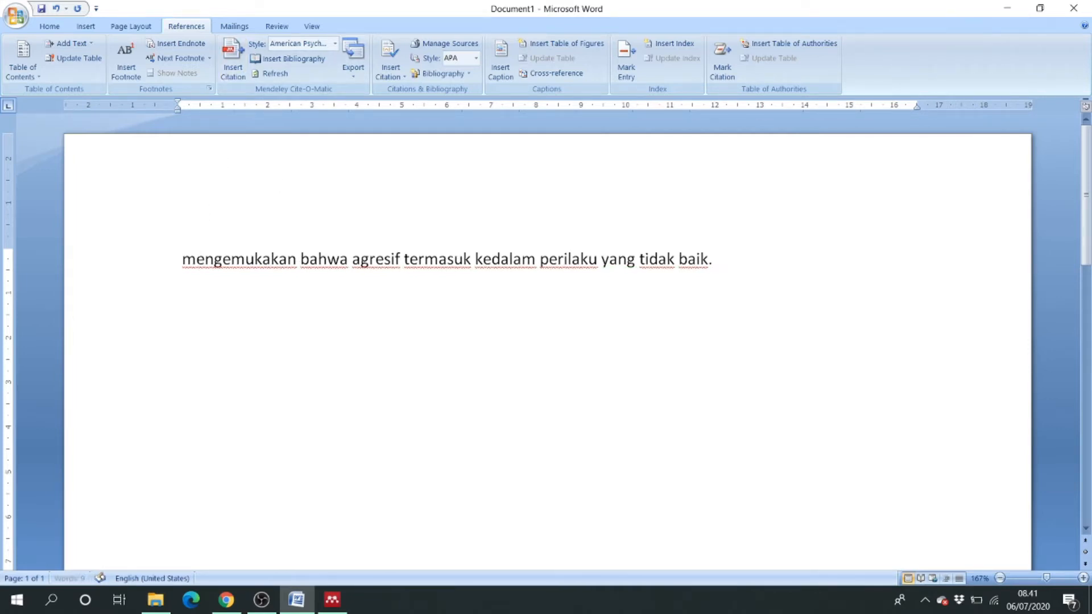
- Insert a Mendeley citation of the 2020 book Psikologi Pendidikan from the Semester 2 folder before "mengemukakan"
{"action": "left_click", "coordinate": [179, 259]}
{"action": "left_click", "coordinate": [233, 64]}
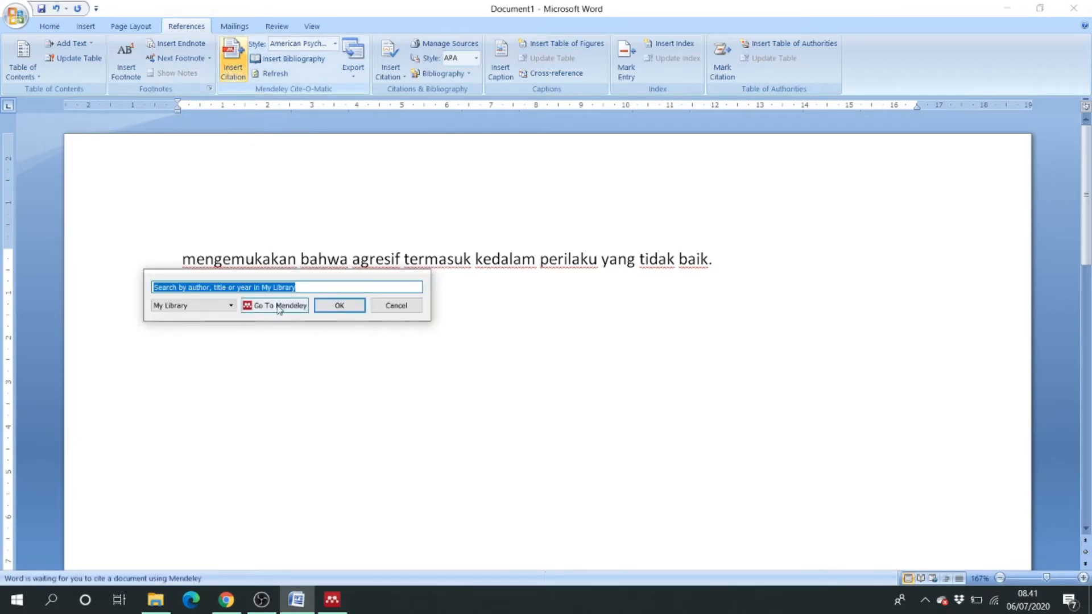
{"action": "left_click", "coordinate": [278, 307]}
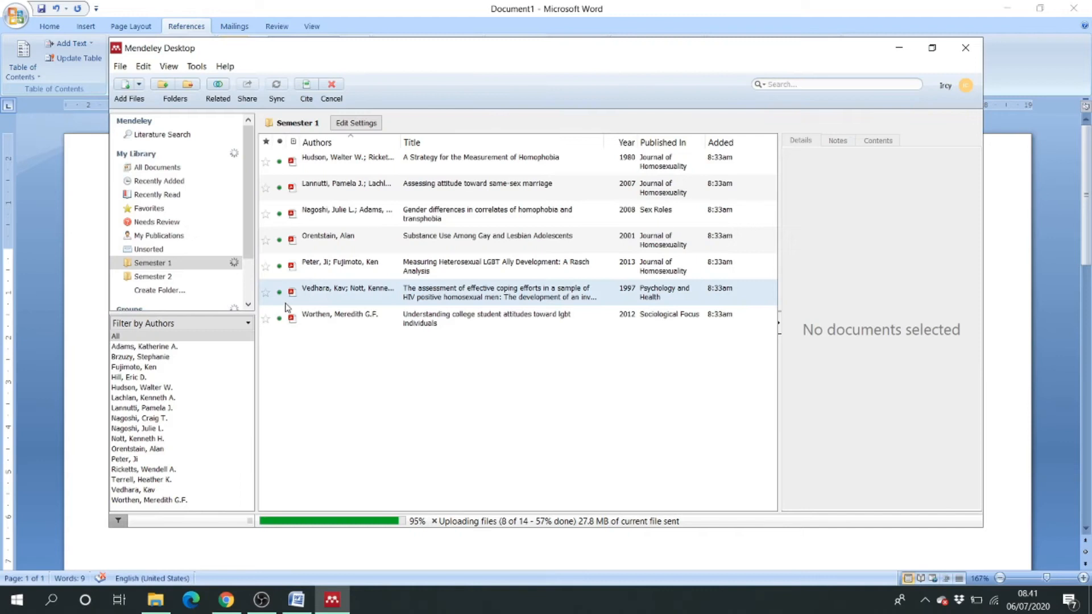
{"action": "left_click", "coordinate": [185, 278]}
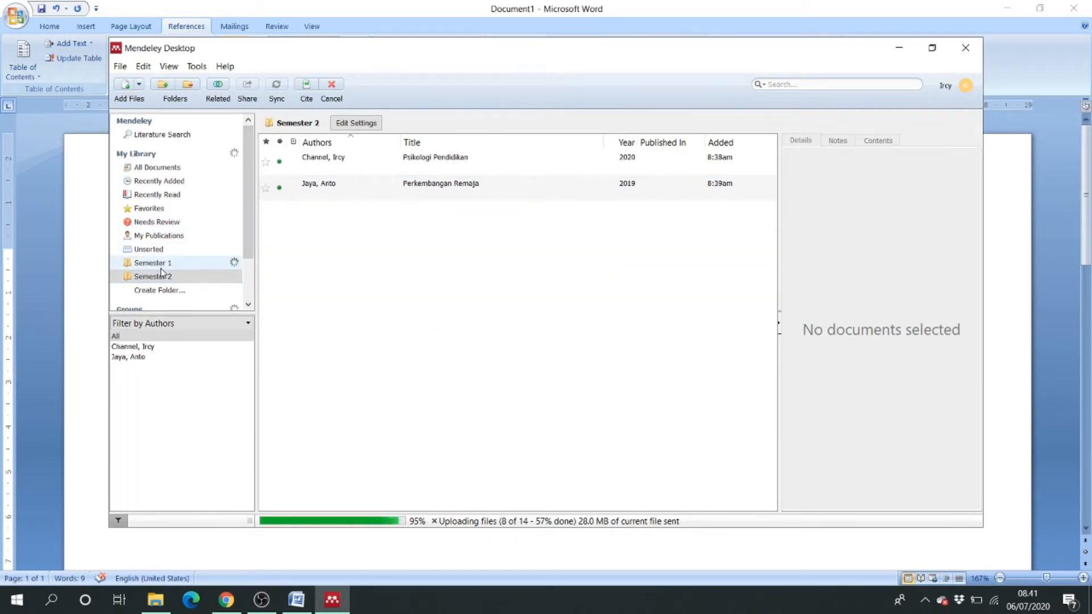
{"action": "left_click", "coordinate": [323, 164]}
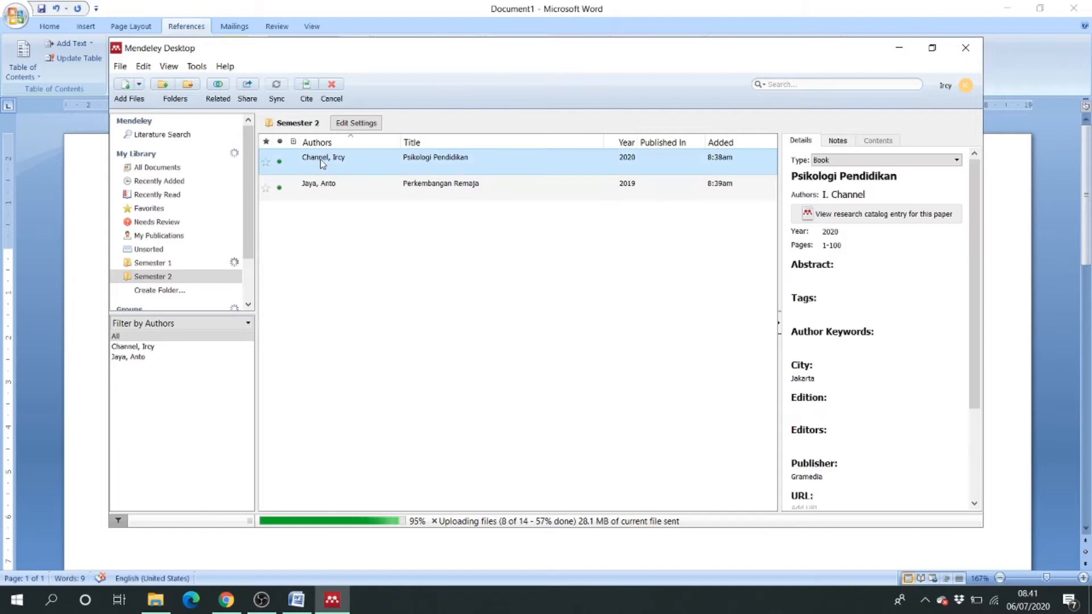
{"action": "left_click", "coordinate": [302, 94]}
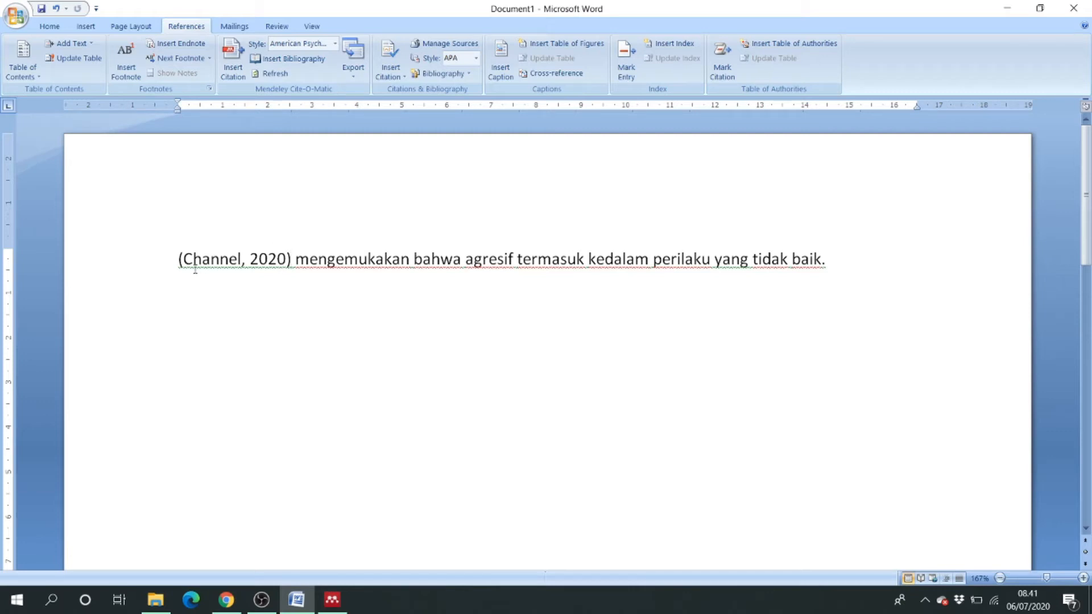
- Reformat the opening citation so only the year 2020 stands in parentheses, without the comma, and keep the manual edit
{"action": "left_click", "coordinate": [185, 257]}
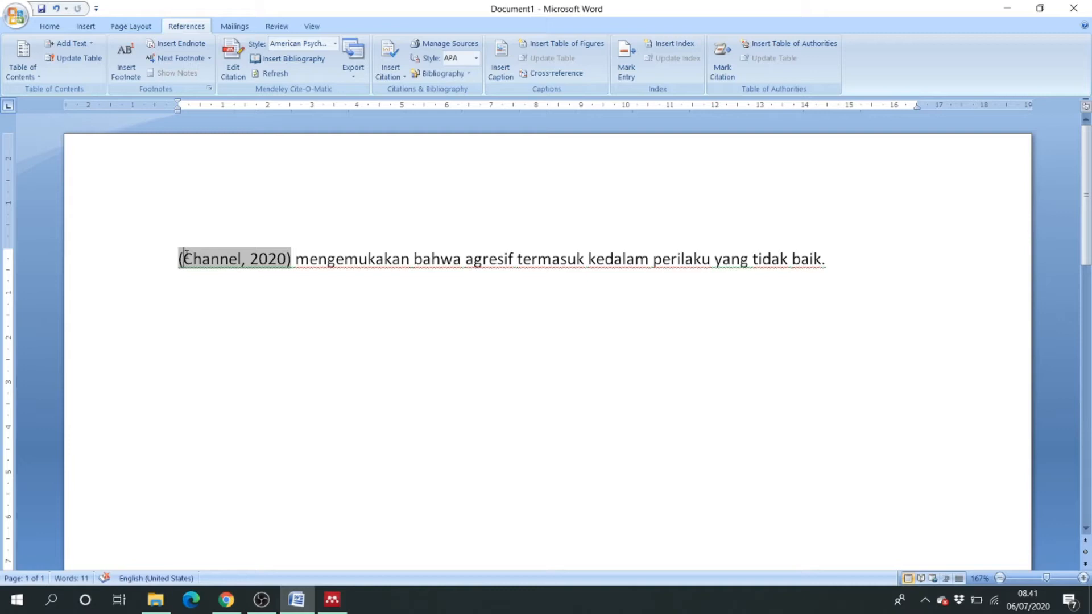
{"action": "key", "text": "BackSpace"}
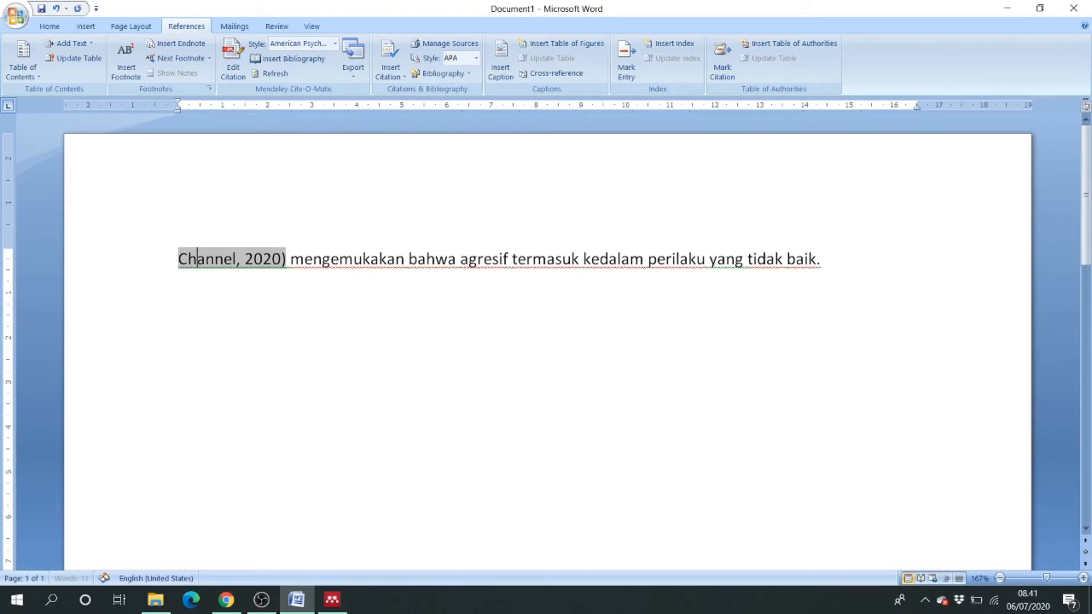
{"action": "key", "text": "BackSpace"}
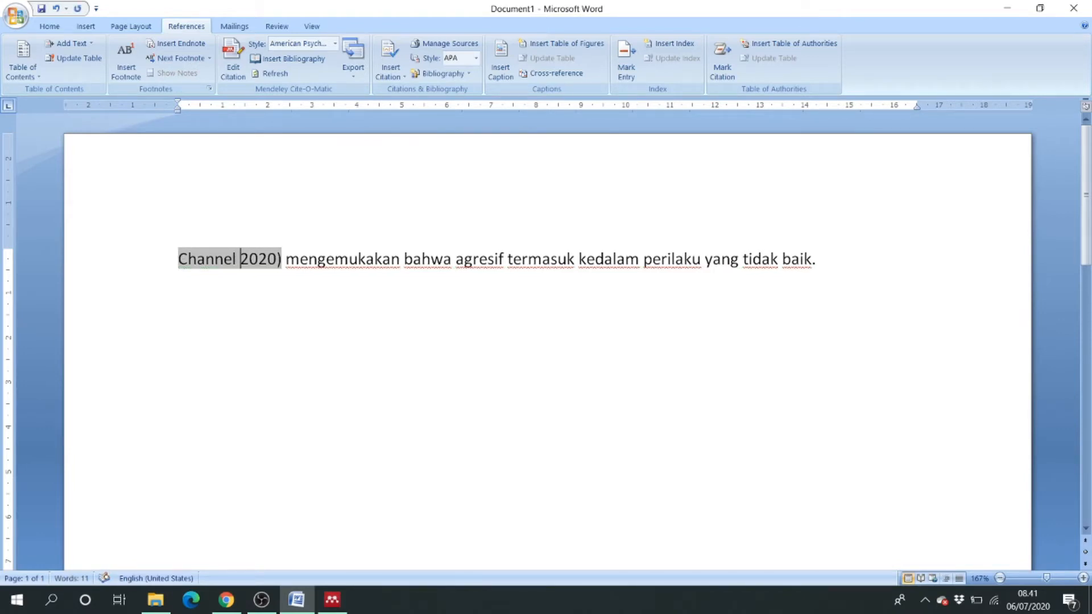
{"action": "type", "text": "("}
{"action": "left_click", "coordinate": [363, 271]}
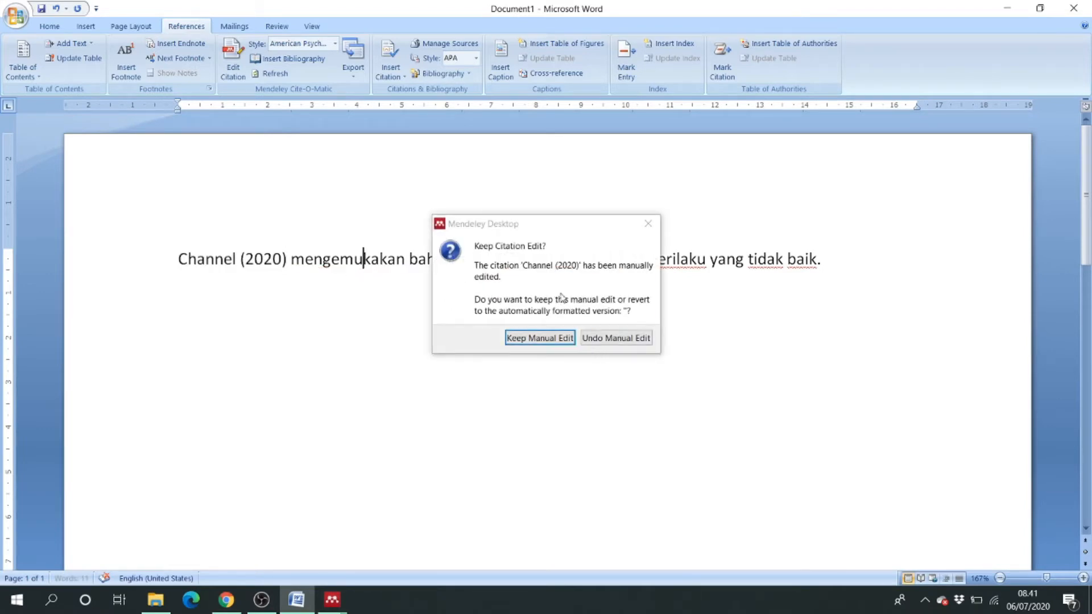
{"action": "left_click", "coordinate": [537, 338]}
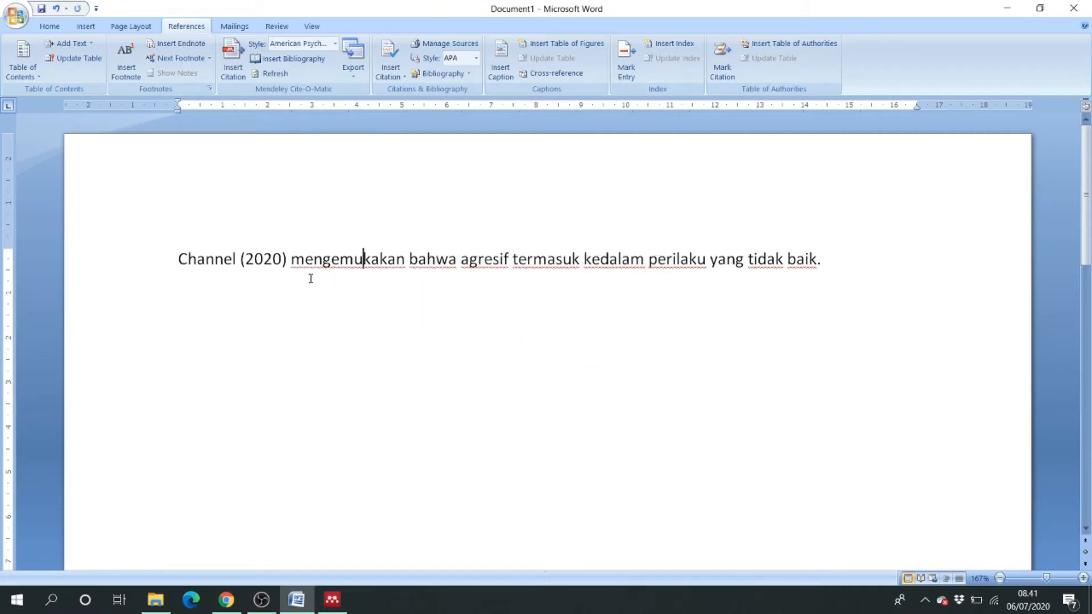
- Begin a second sentence after the first with "Faktor penyebab individu melakukan perilaku agresif"
{"action": "left_click", "coordinate": [831, 261]}
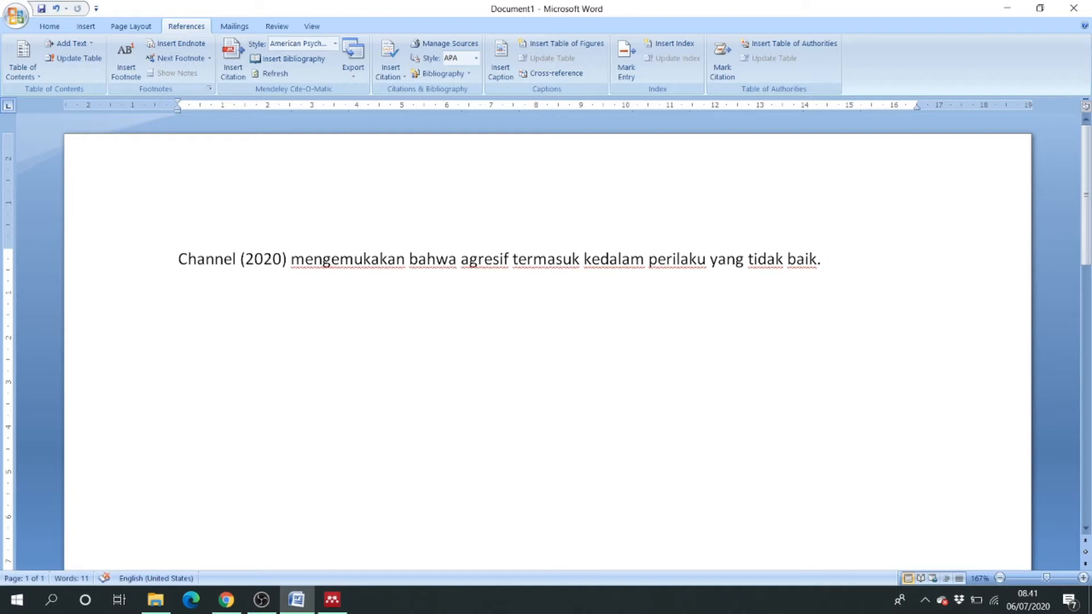
{"action": "type", "text": "Fa"}
{"action": "type", "text": "ktor-f"}
{"action": "type", "text": "ka"}
{"action": "key", "text": "BackSpace"}
{"action": "key", "text": "BackSpace"}
{"action": "key", "text": "BackSpace"}
{"action": "key", "text": "BackSpace"}
{"action": "type", "text": "penyebab "}
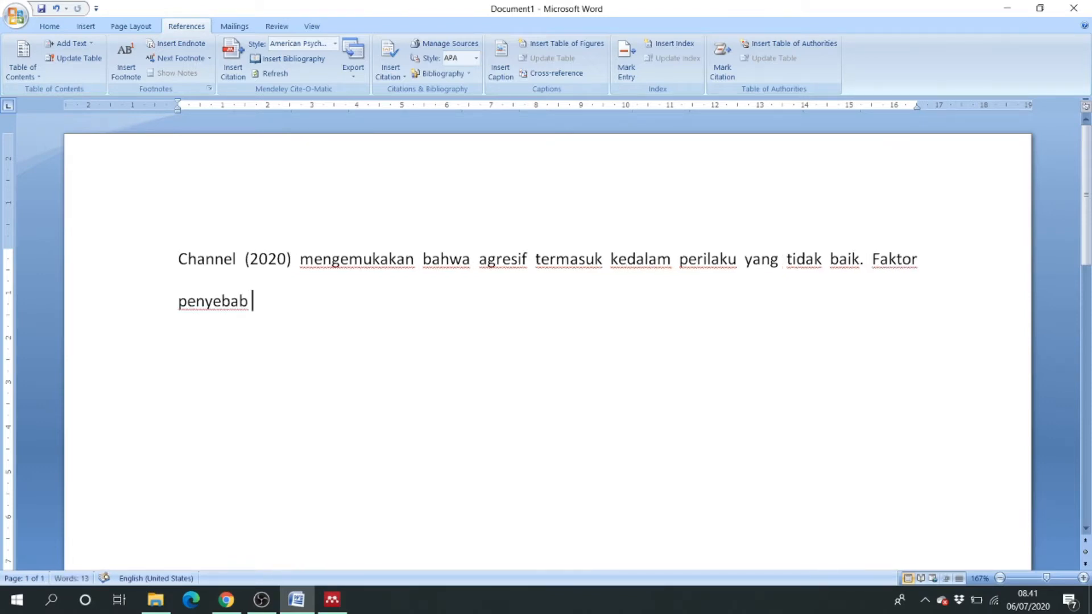
{"action": "type", "text": "individu melakukan perilaku agresif"}
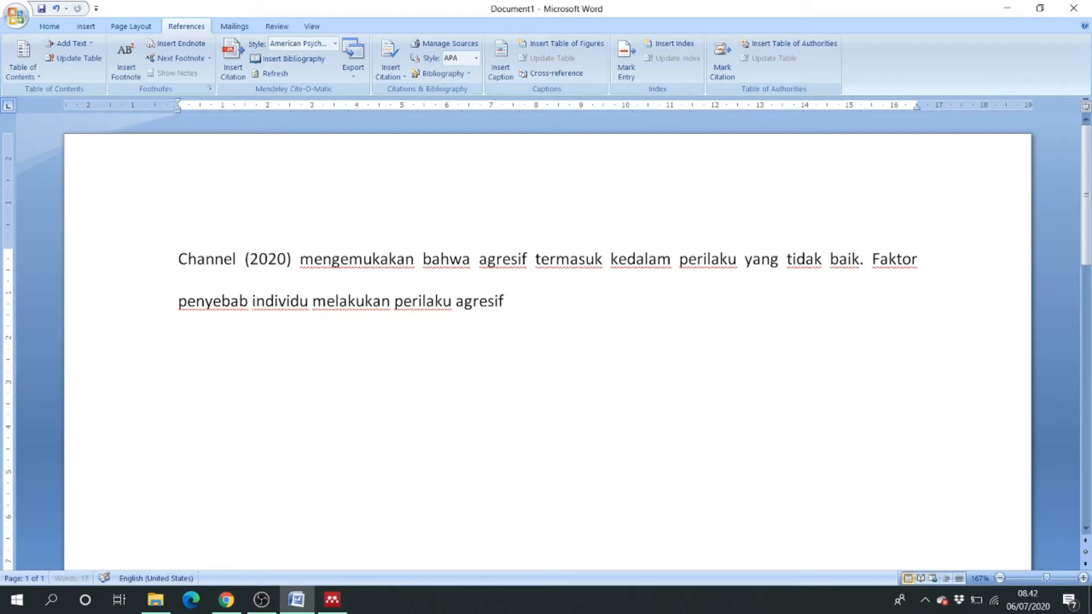
{"action": "type", "text": " adalah"}
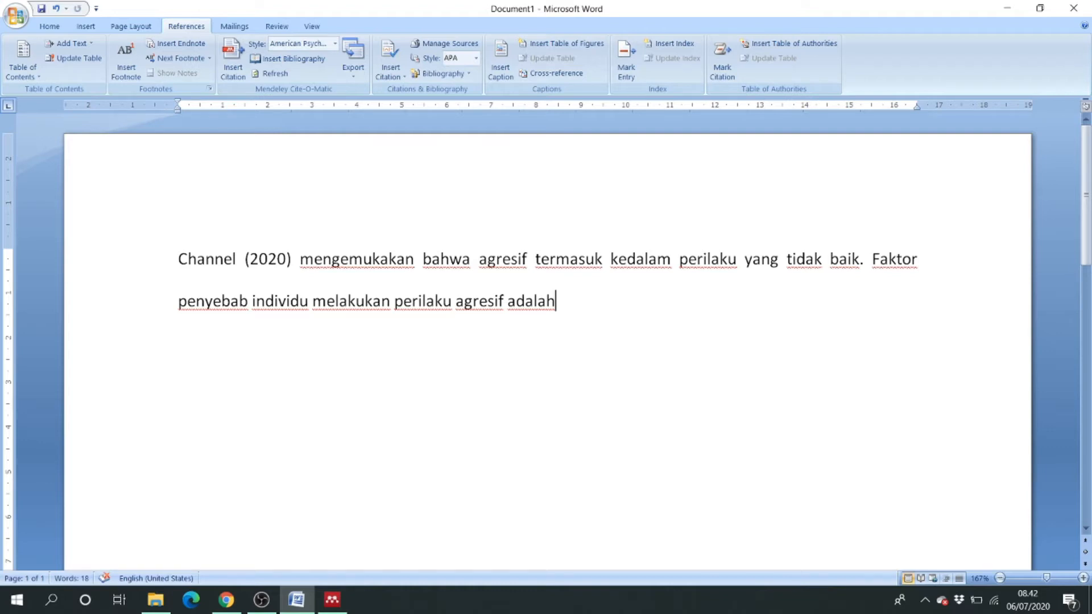
{"action": "key", "text": "BackSpace"}
{"action": "key", "text": "BackSpace"}
{"action": "key", "text": "BackSpace"}
{"action": "key", "text": "BackSpace"}
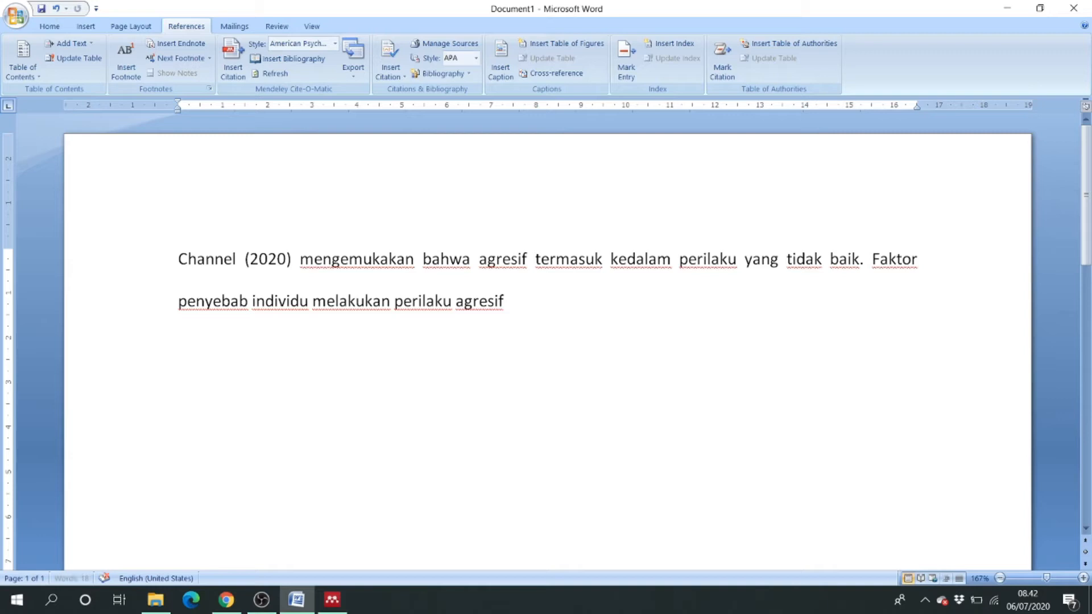
- Continue the second sentence with "karena kondisi lingkungan yang tidak baik"
{"action": "type", "text": "karena "}
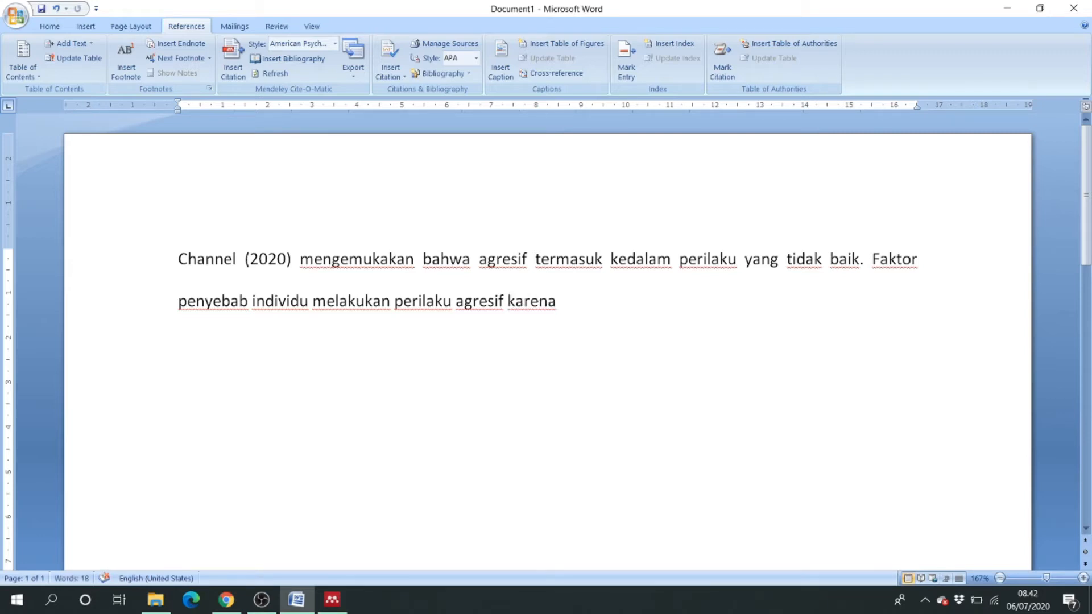
{"action": "type", "text": "kondisi lingkung"}
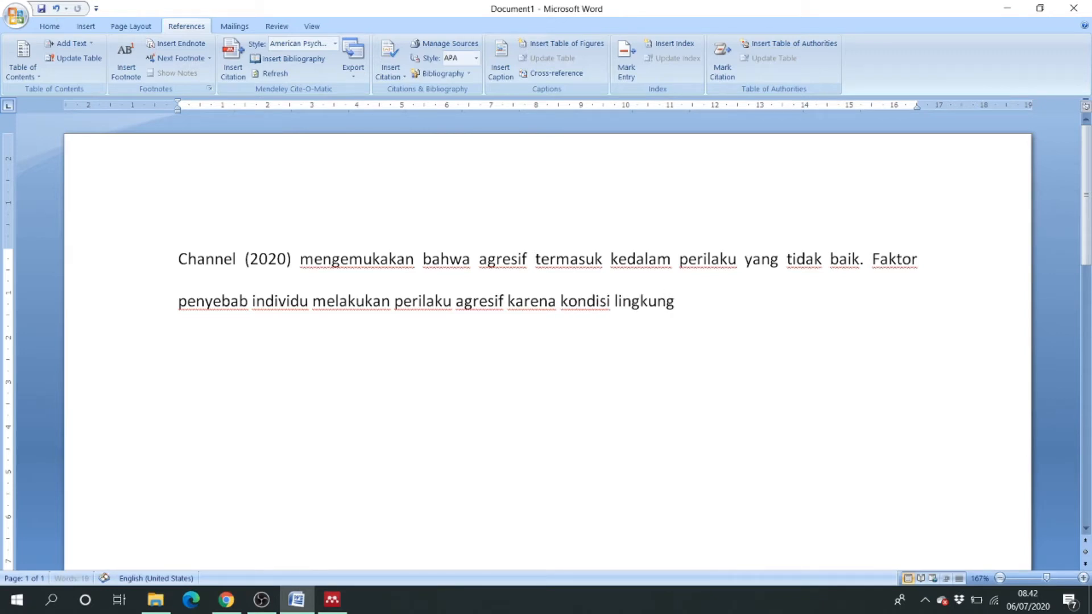
{"action": "type", "text": "an yang ti"}
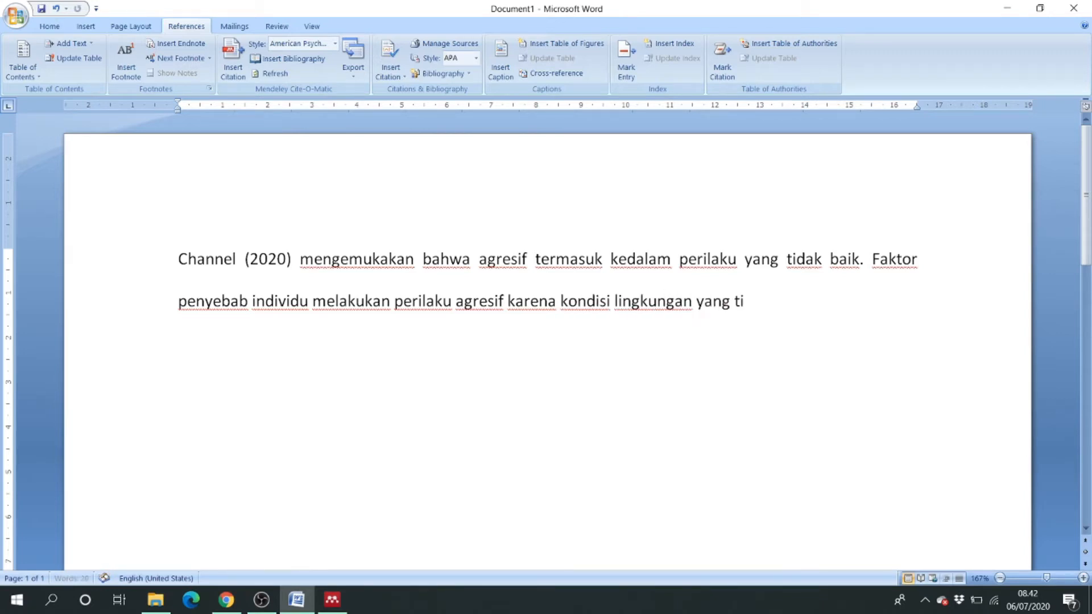
{"action": "type", "text": "dak baik"}
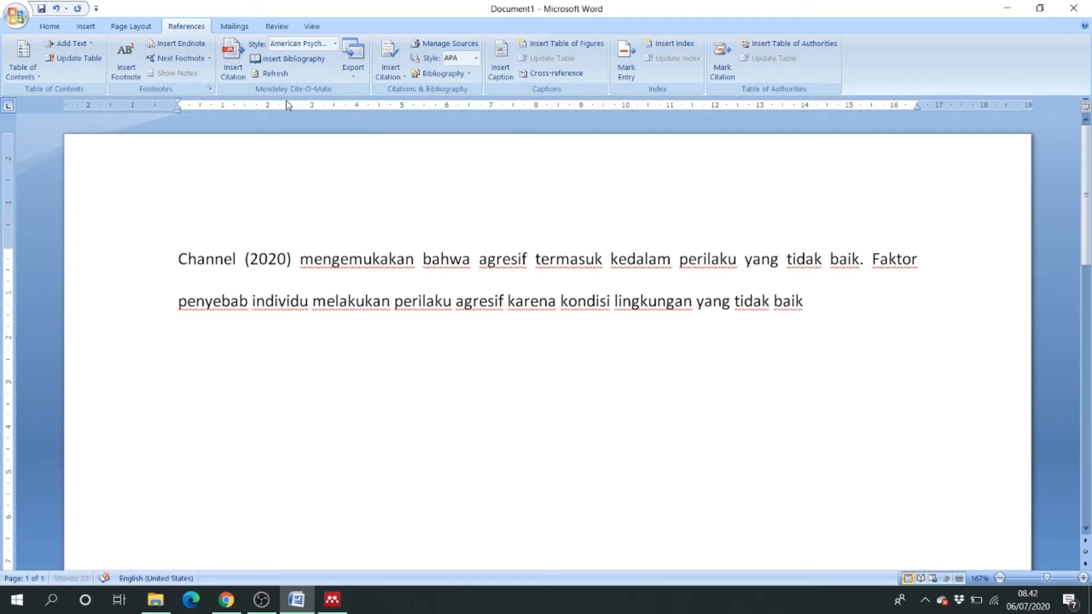
- Cite the 1980 article A Strategy for the Measurement of Homophobia from Semester 1 after "tidak baik" and close the sentence with a full stop
{"action": "left_click", "coordinate": [233, 67]}
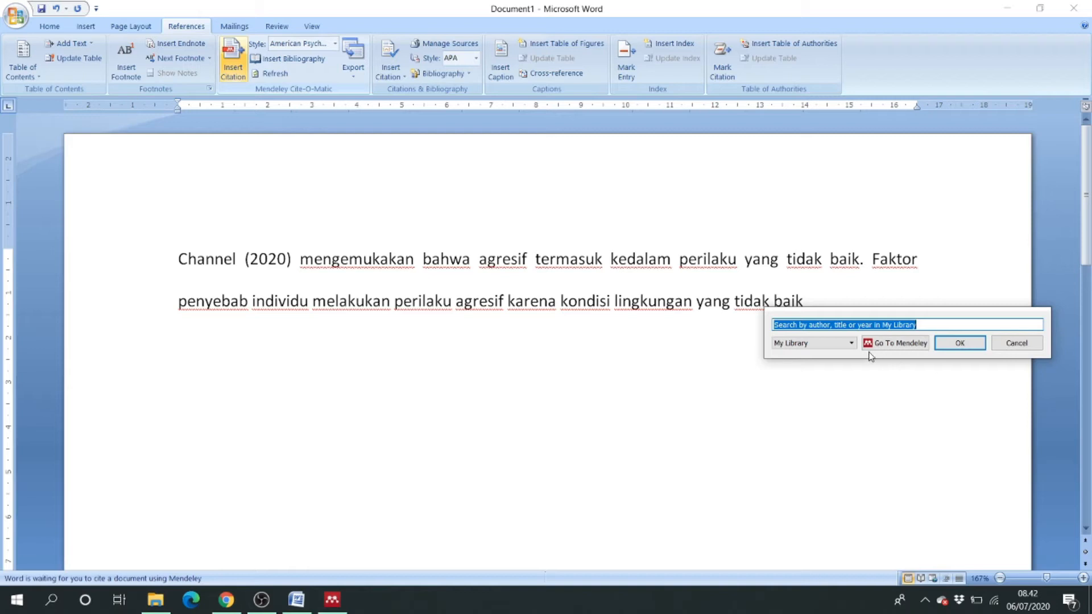
{"action": "left_click", "coordinate": [887, 344]}
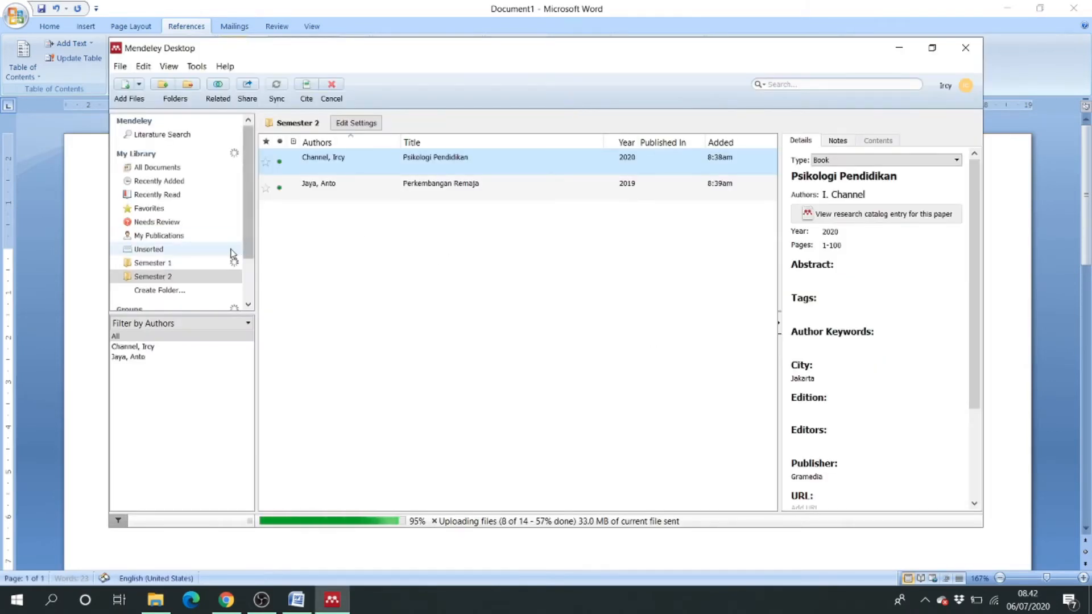
{"action": "left_click", "coordinate": [176, 264]}
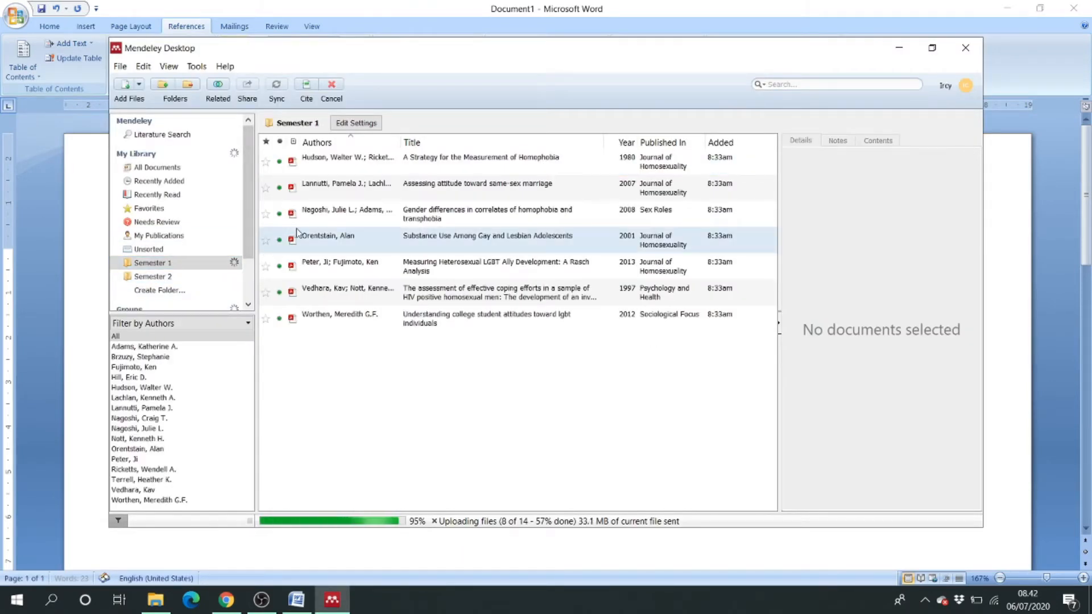
{"action": "left_click", "coordinate": [424, 159]}
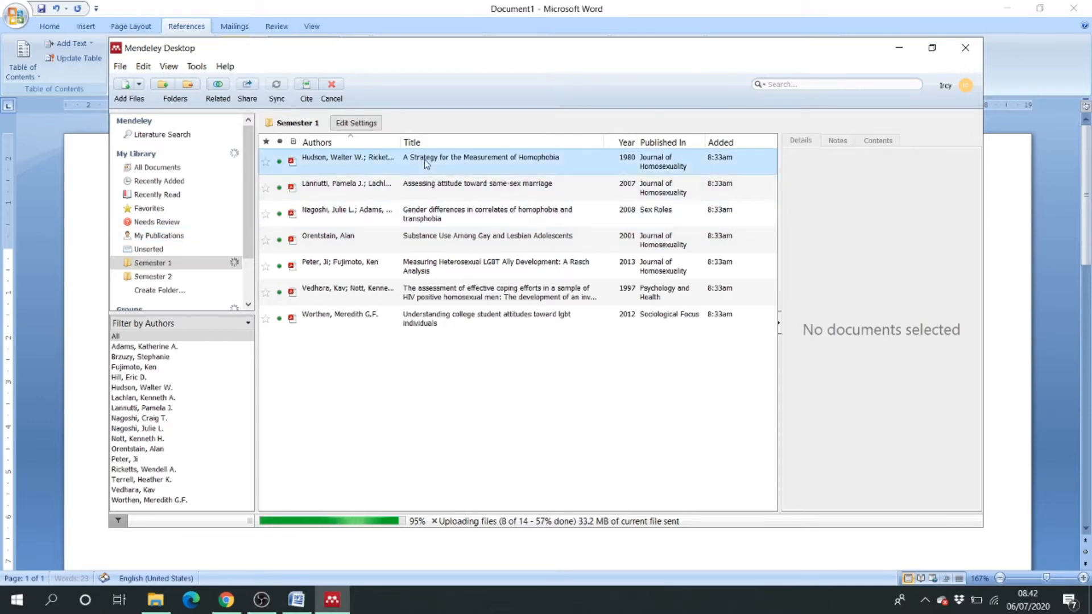
{"action": "left_click", "coordinate": [307, 86]}
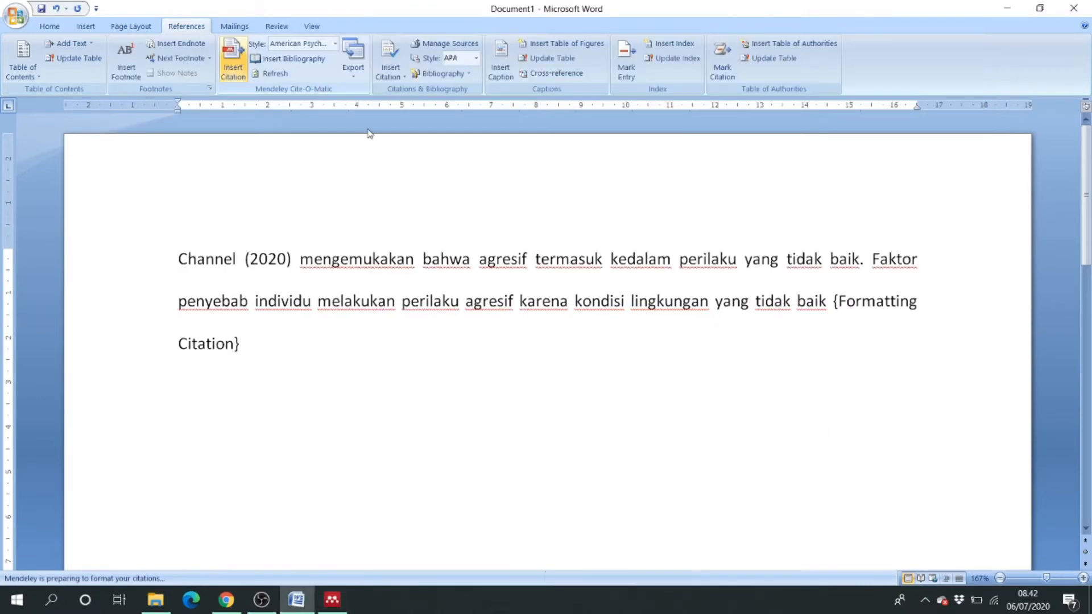
{"action": "type", "text": "."}
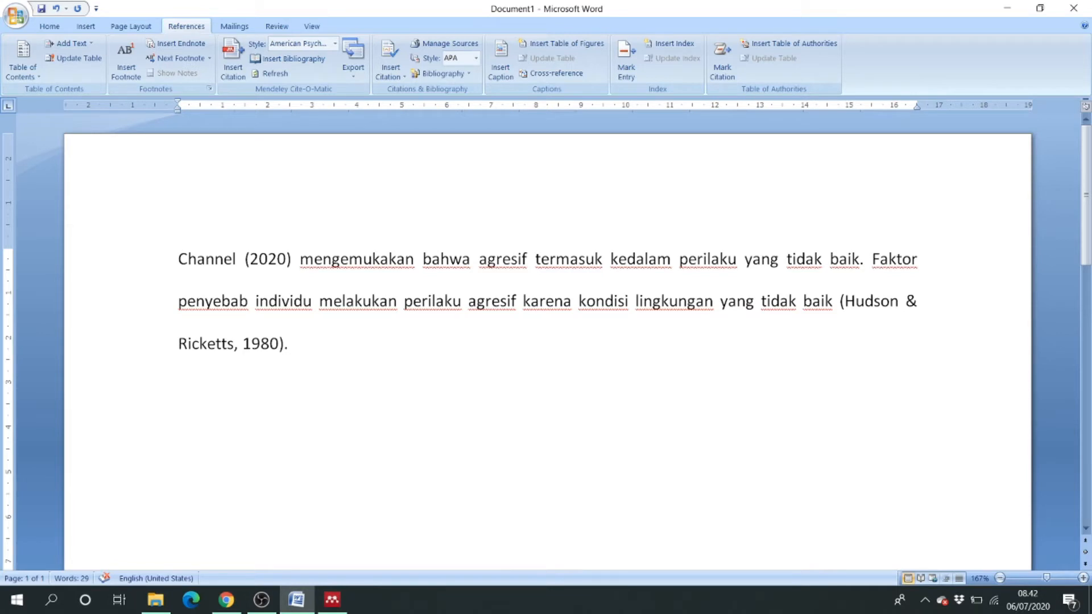
{"action": "type", "text": "Amarah termasu"}
{"action": "key", "text": "BackSpace"}
{"action": "key", "text": "BackSpace"}
{"action": "key", "text": "BackSpace"}
{"action": "key", "text": "BackSpace"}
{"action": "key", "text": "BackSpace"}
{"action": "key", "text": "BackSpace"}
{"action": "key", "text": "BackSpace"}
{"action": "key", "text": "BackSpace"}
{"action": "key", "text": "BackSpace"}
{"action": "key", "text": "BackSpace"}
{"action": "key", "text": "BackSpace"}
{"action": "key", "text": "BackSpace"}
{"action": "key", "text": "BackSpace"}
{"action": "key", "text": "BackSpace"}
- Write the third sentence's text "Managemen emosi termasuk ke dalam treatmen untuk mengatasi perilaku agresif" after the 1980 citation
{"action": "type", "text": "Managem"}
{"action": "type", "text": "en em"}
{"action": "type", "text": "so"}
{"action": "type", "text": "i"}
{"action": "key", "text": "BackSpace"}
{"action": "key", "text": "BackSpace"}
{"action": "key", "text": "BackSpace"}
{"action": "type", "text": "osi"}
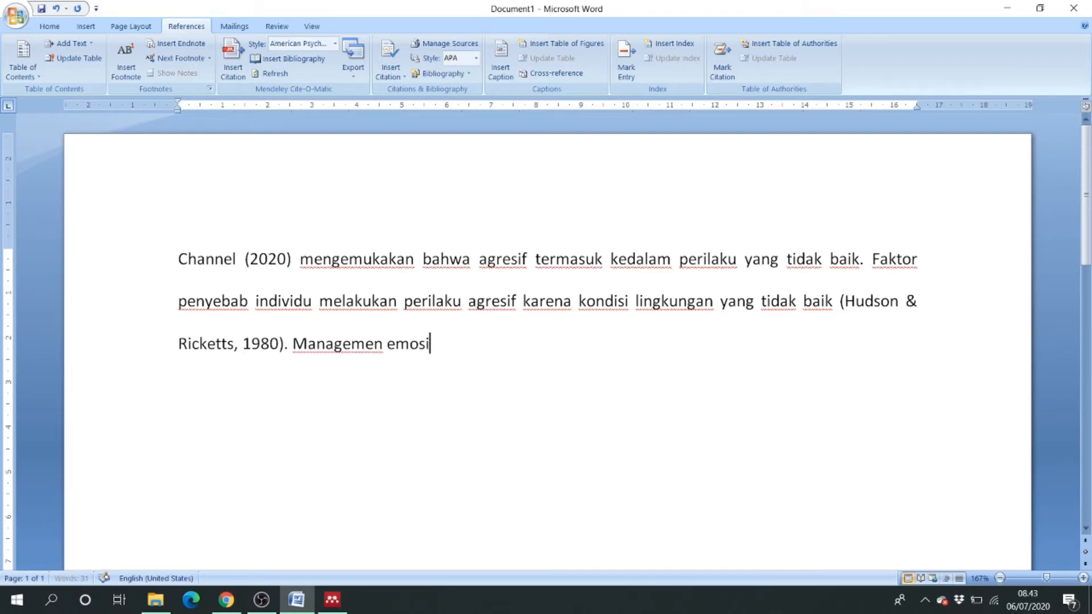
{"action": "type", "text": " termasuk ke dalam"}
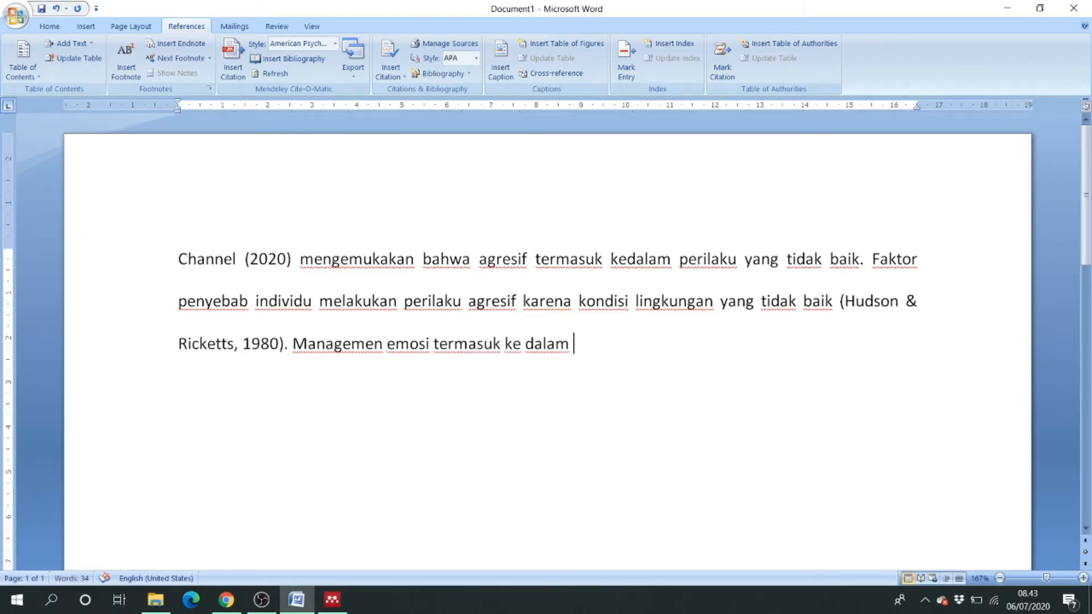
{"action": "type", "text": " treatmen untuk mengatasi perilaku agresif"}
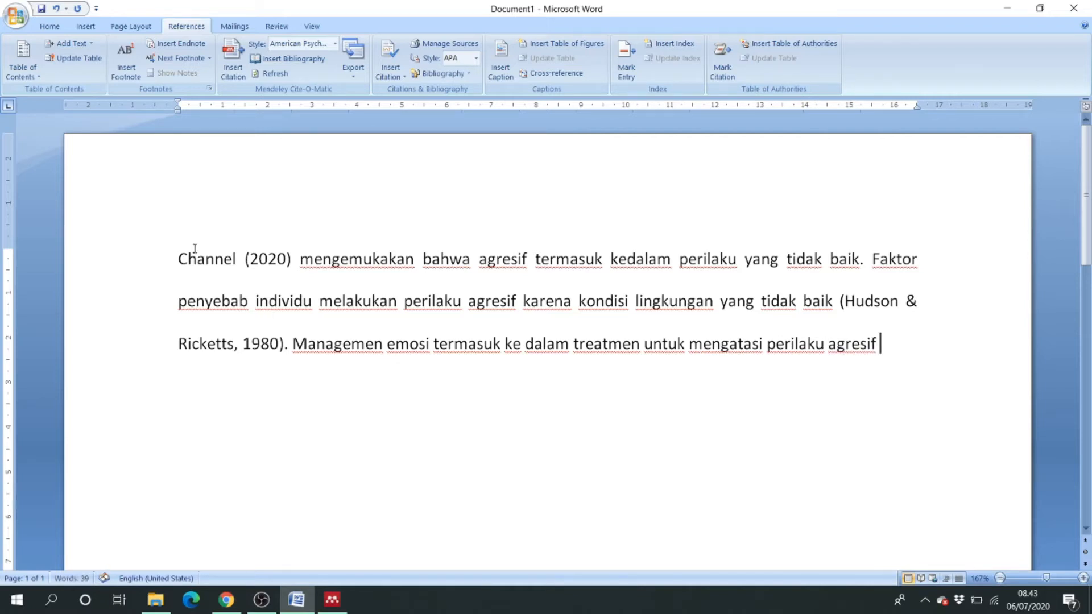
- Cite the 2019 article Fear of Missing Out and Relational Aggression on Facebook after the third sentence's text and close the sentence with a full stop
{"action": "left_click", "coordinate": [233, 63]}
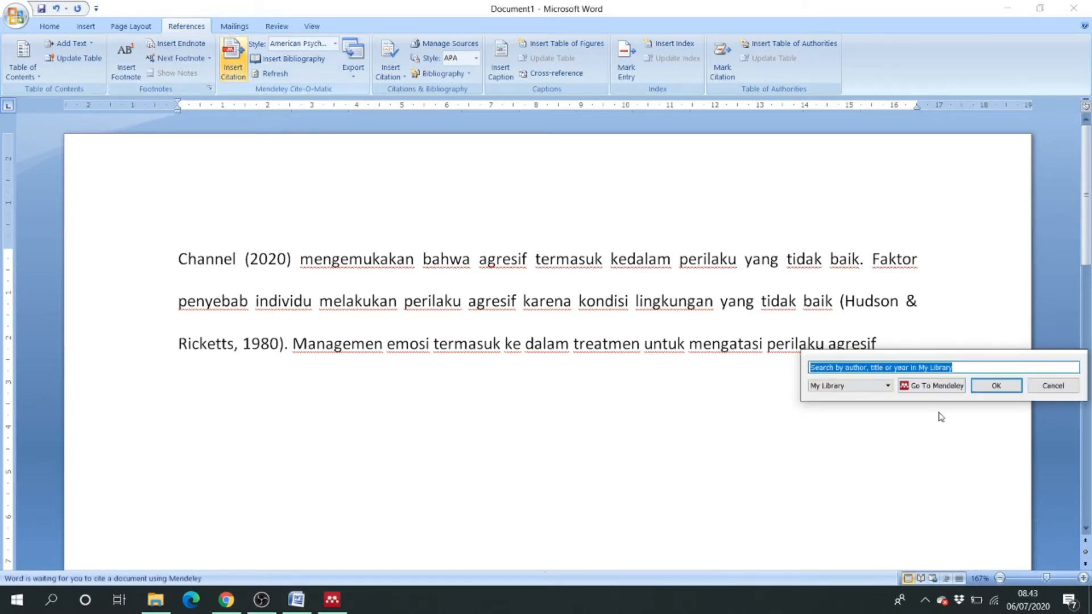
{"action": "left_click", "coordinate": [927, 389]}
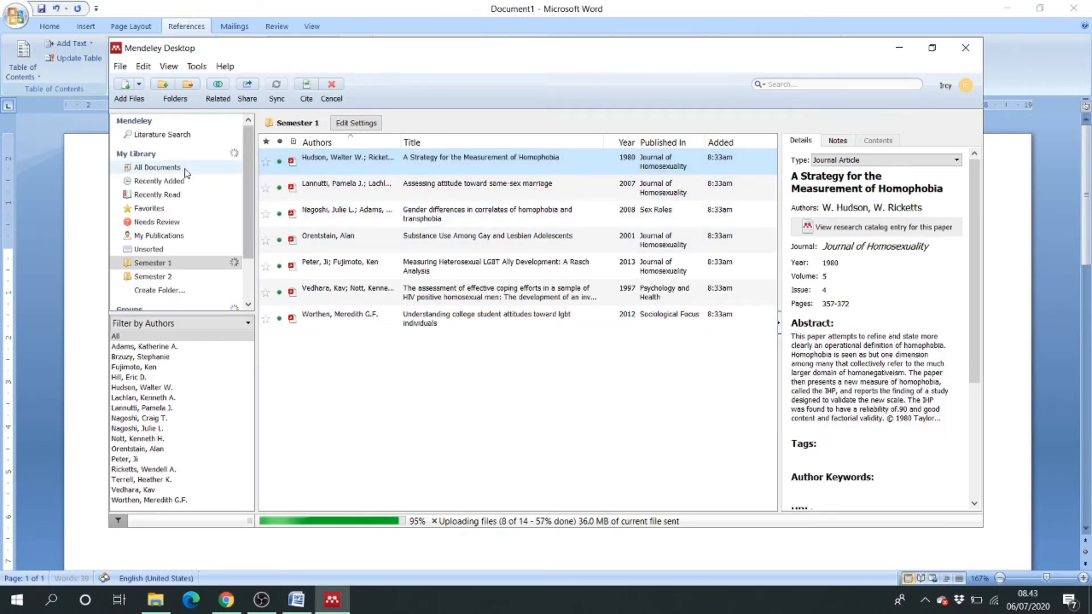
{"action": "left_click", "coordinate": [185, 168]}
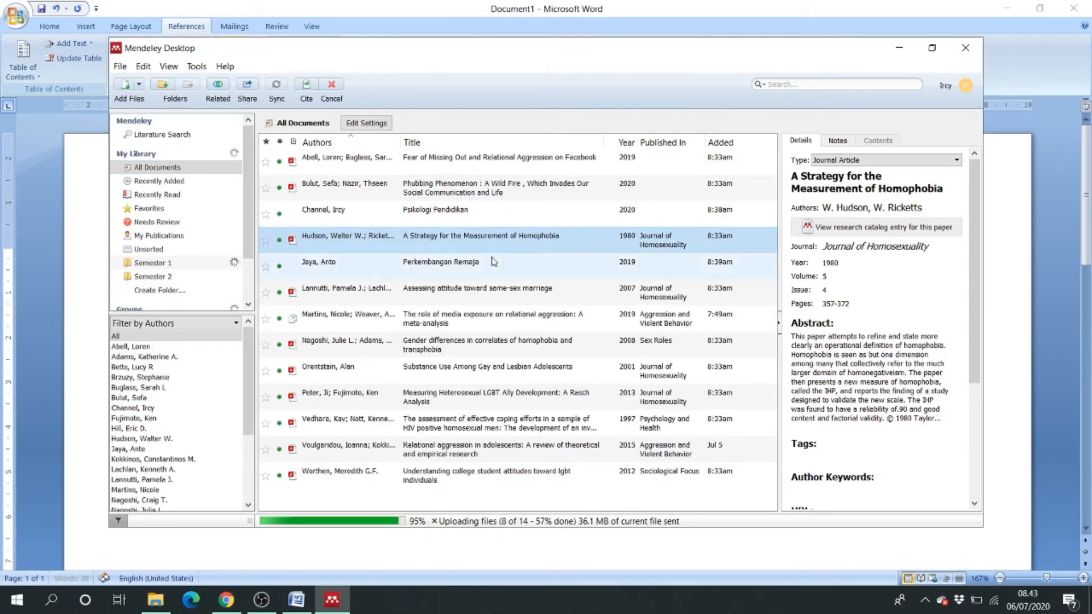
{"action": "left_click", "coordinate": [366, 168]}
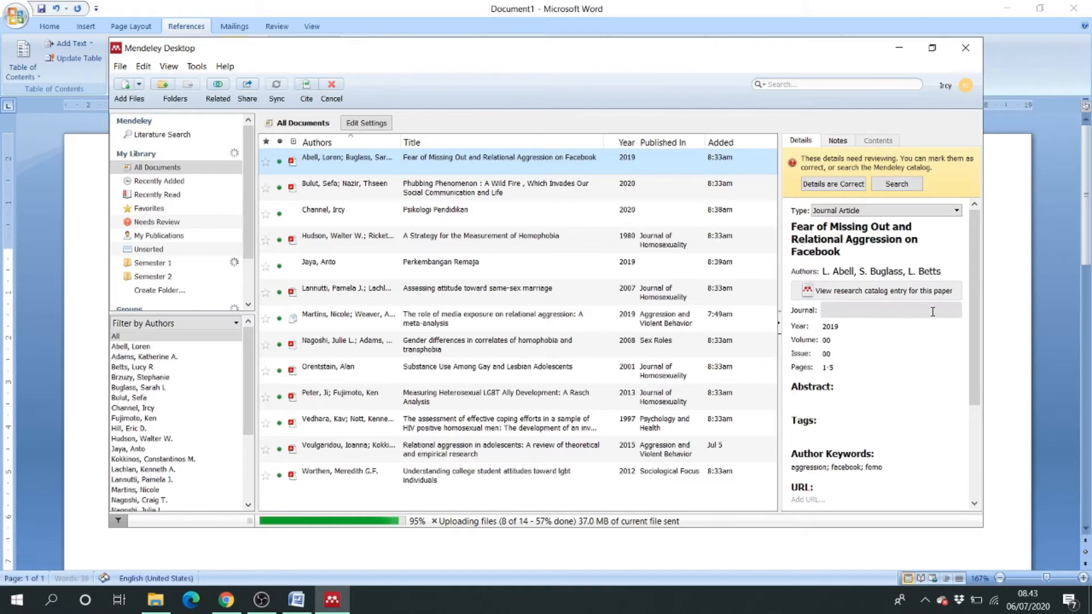
{"action": "scroll", "coordinate": [863, 318], "scroll_direction": "down", "scroll_amount": 5}
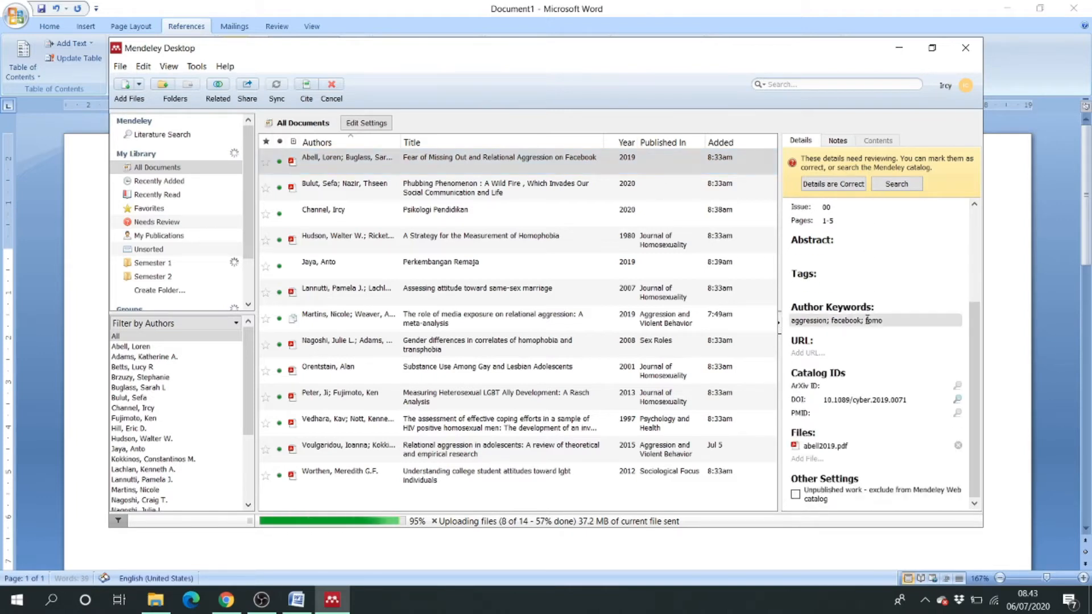
{"action": "scroll", "coordinate": [861, 318], "scroll_direction": "up", "scroll_amount": 5}
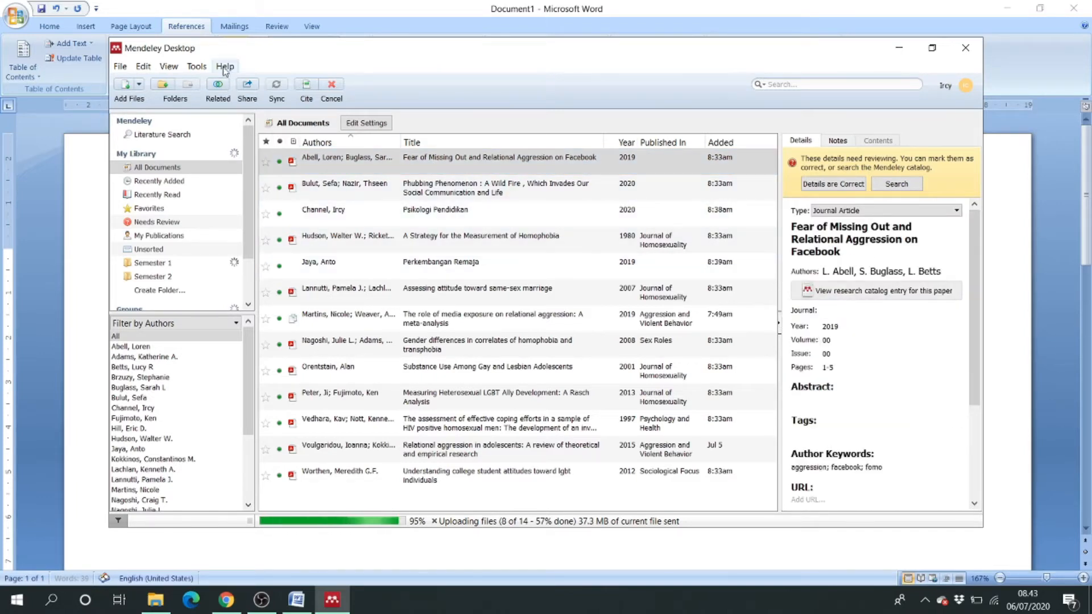
{"action": "left_click", "coordinate": [319, 91]}
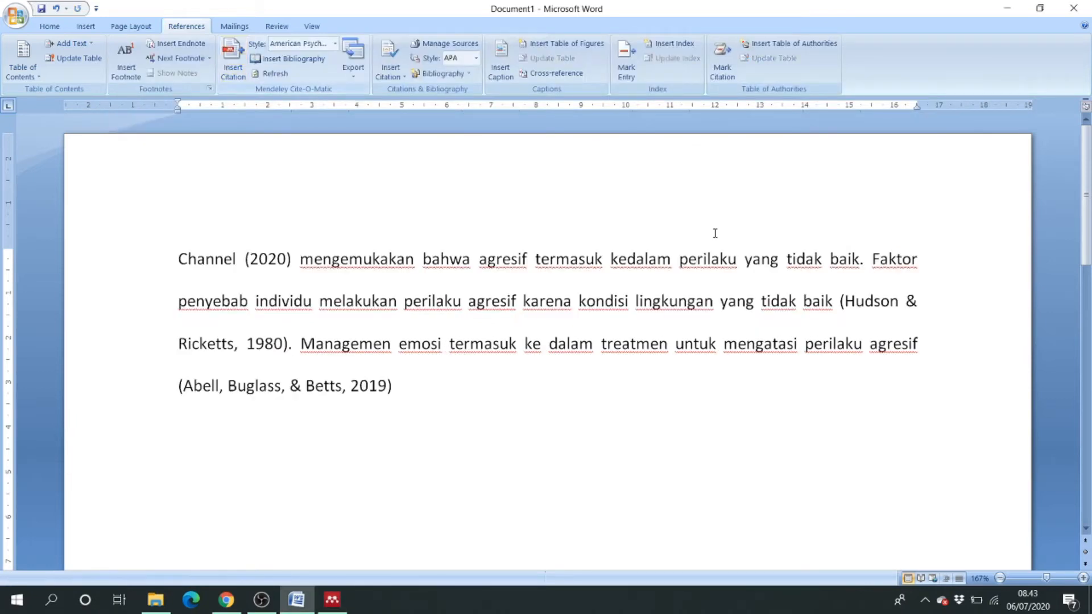
{"action": "type", "text": "."}
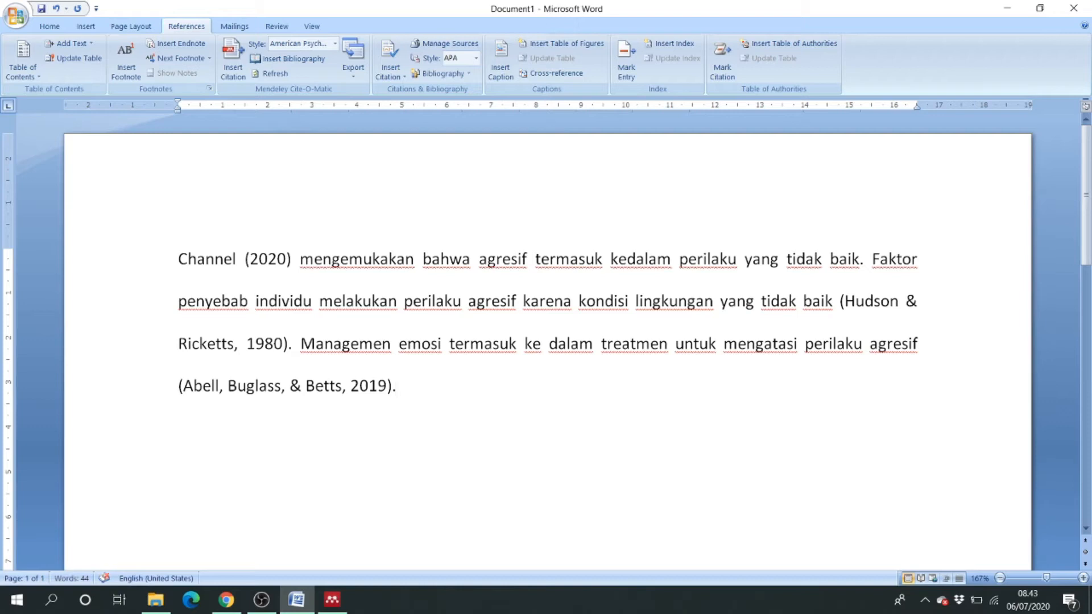
{"action": "key", "text": "BackSpace"}
{"action": "key", "text": "BackSpace"}
{"action": "type", "text": ". "}
- Write the fourth sentence's text "Factor lingkungan sangat mempengaruhi individu dalam melakukan perilaku agresif" after the 2019 citation
{"action": "type", "text": "faktor lingkungan"}
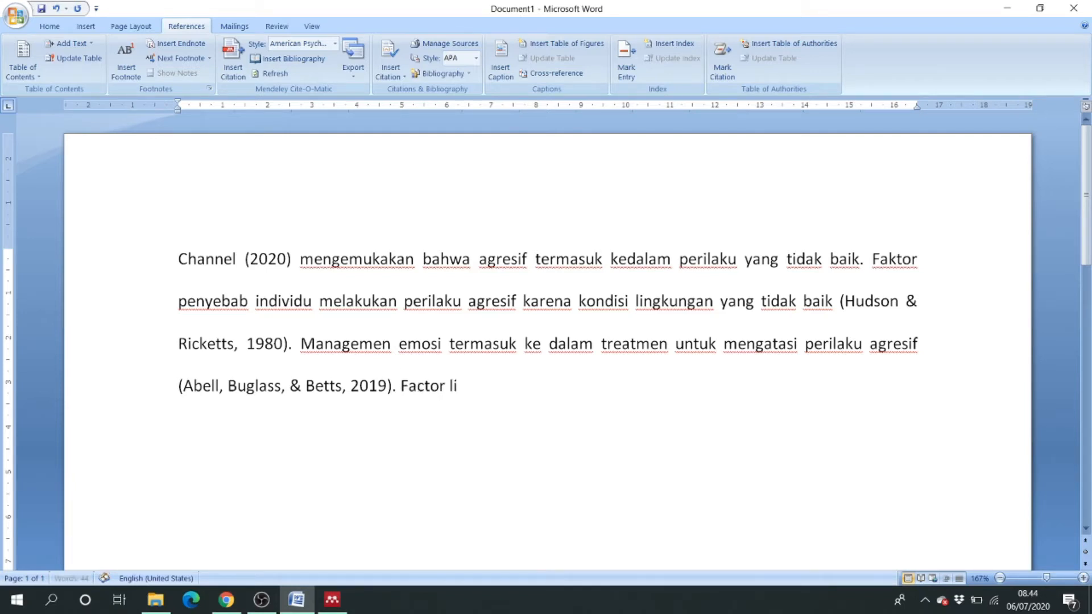
{"action": "type", "text": " sa"}
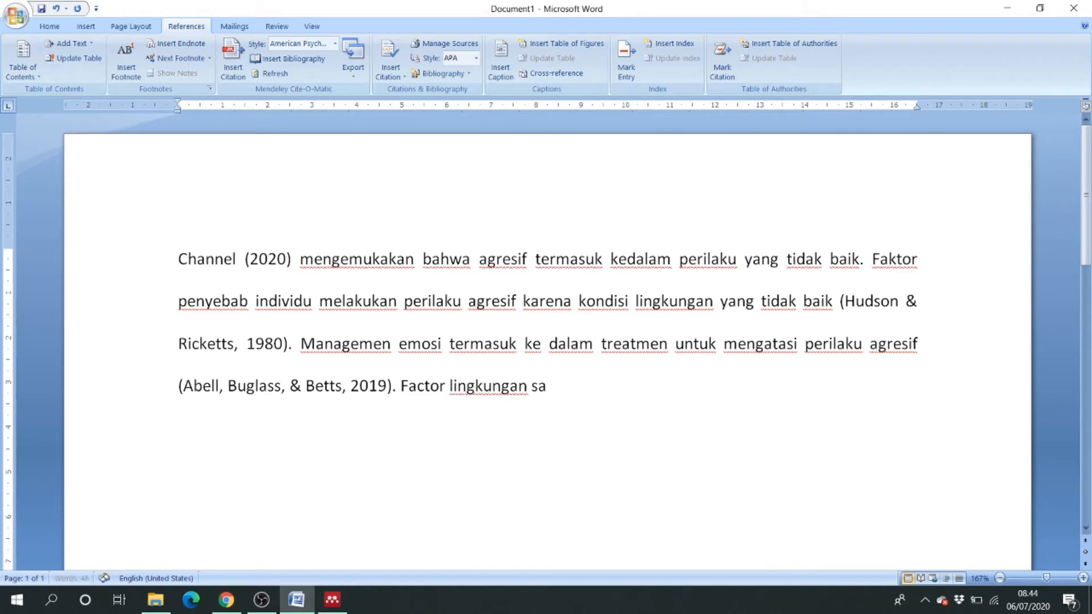
{"action": "type", "text": "ngat mempengaruhi"}
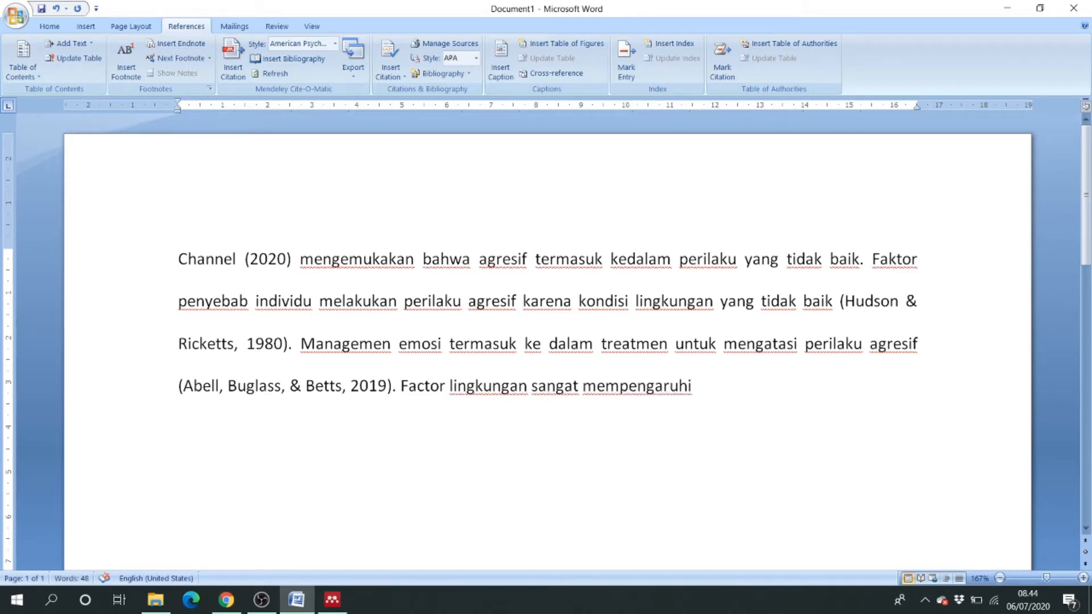
{"action": "type", "text": "inividu"}
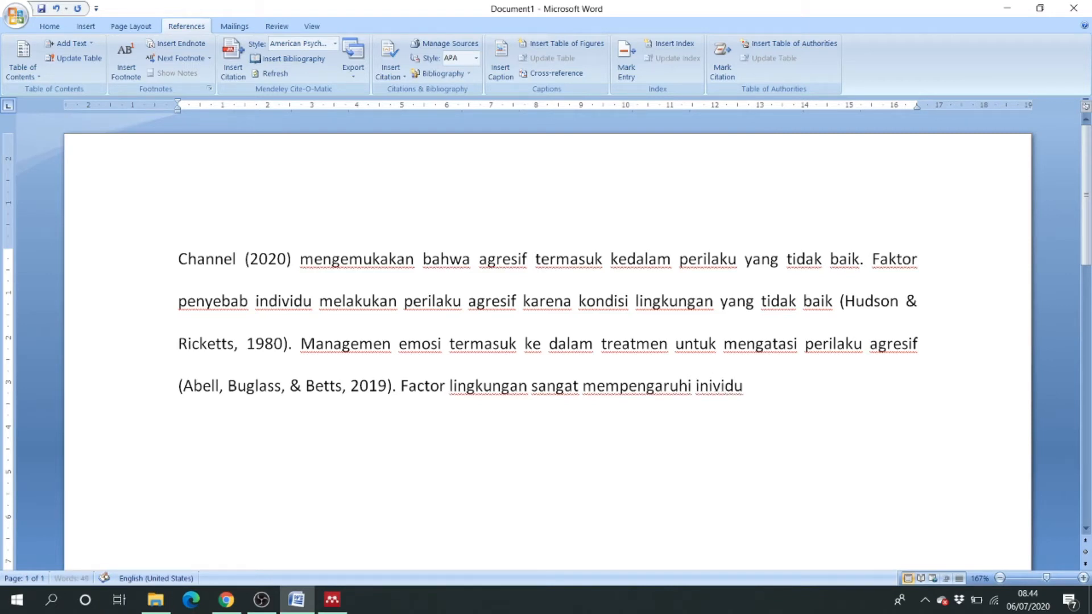
{"action": "key", "text": "BackSpace"}
{"action": "key", "text": "BackSpace"}
{"action": "key", "text": "BackSpace"}
{"action": "key", "text": "BackSpace"}
{"action": "key", "text": "BackSpace"}
{"action": "type", "text": "dividu dalam melakukan p"}
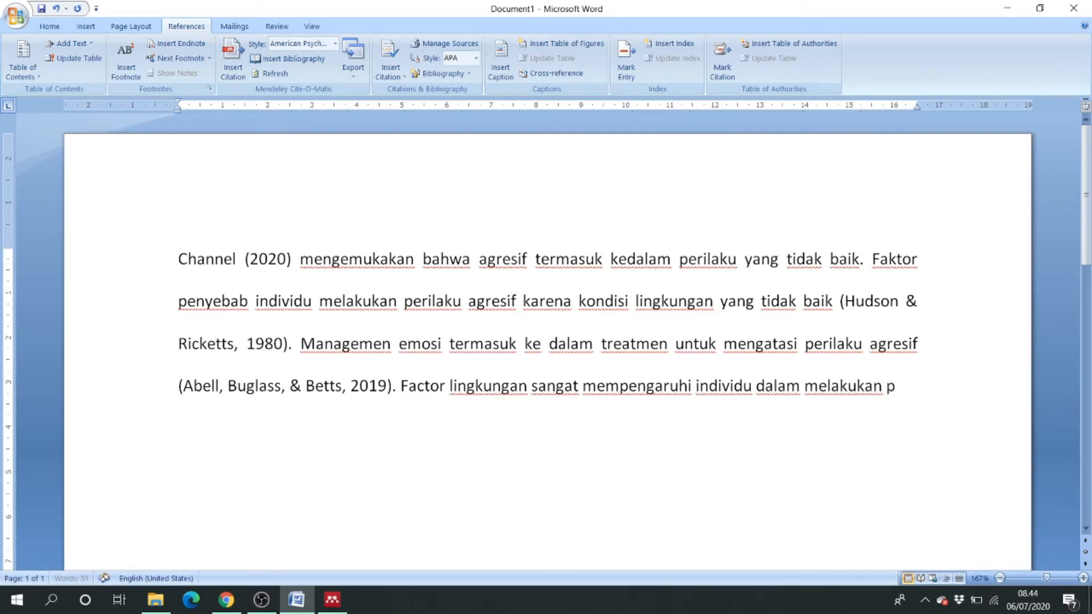
{"action": "type", "text": "erilaku agresif"}
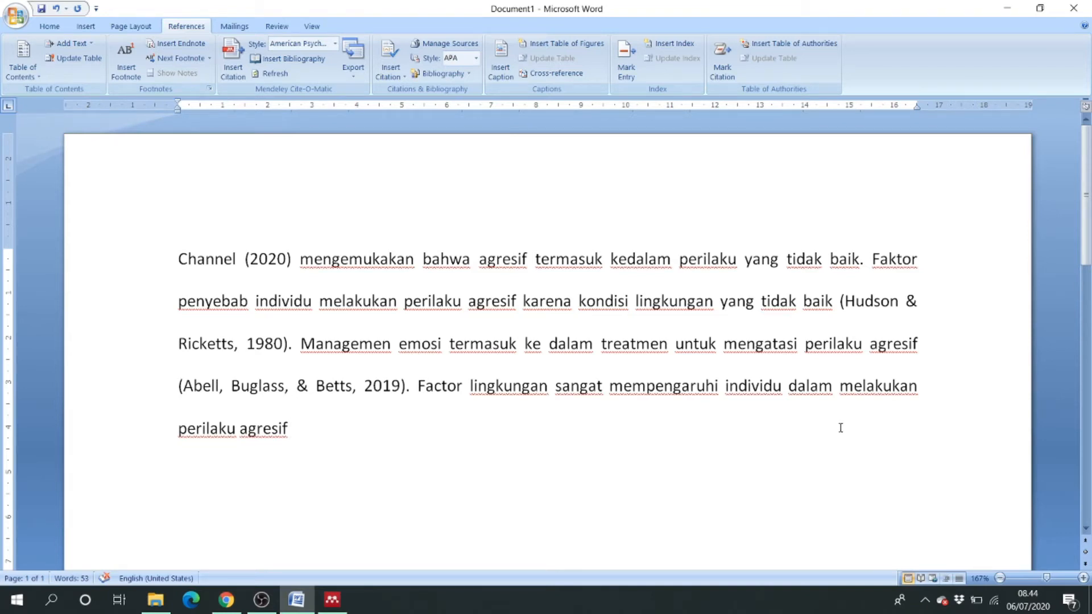
- Cite the Phubbing Phenomenon, Gender differences, Measuring Heterosexual LGBT Ally Development and 1997 coping efforts articles together after the fourth sentence, ending with a full stop
{"action": "left_click", "coordinate": [232, 64]}
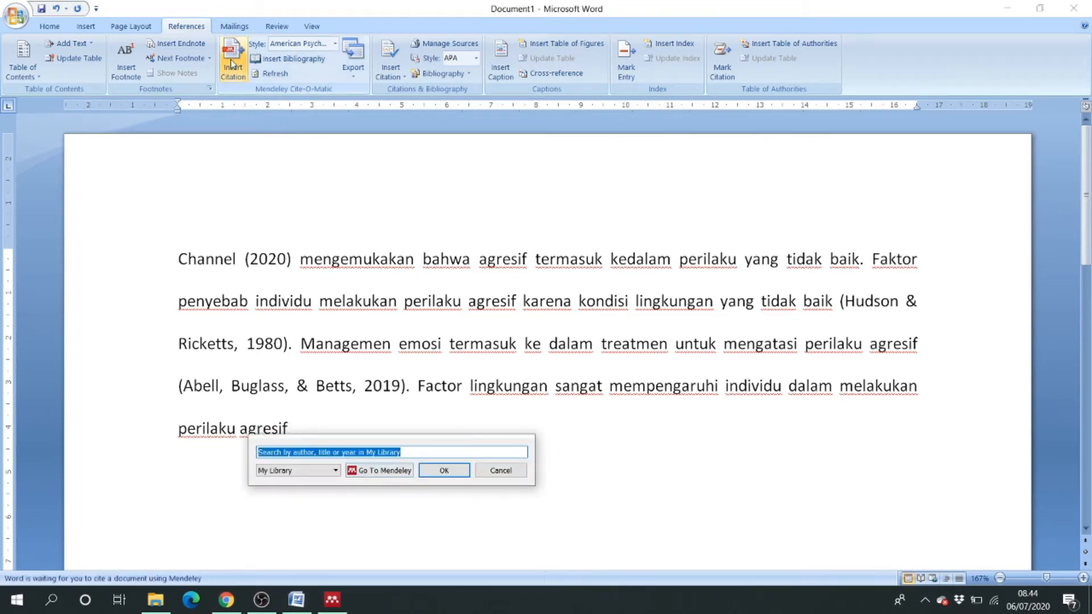
{"action": "left_click", "coordinate": [375, 471]}
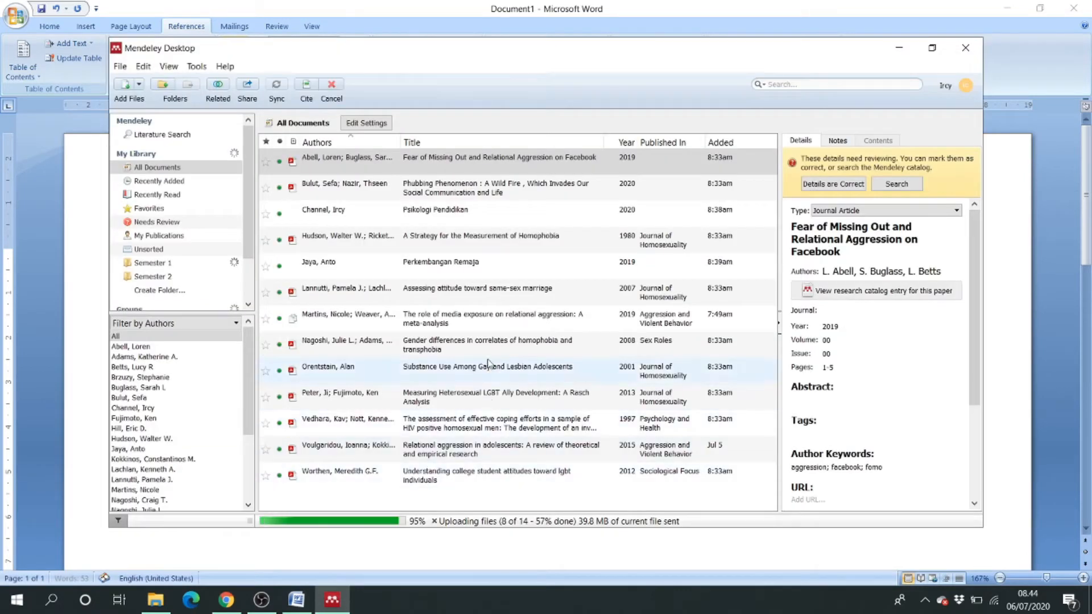
{"action": "left_click", "coordinate": [446, 196]}
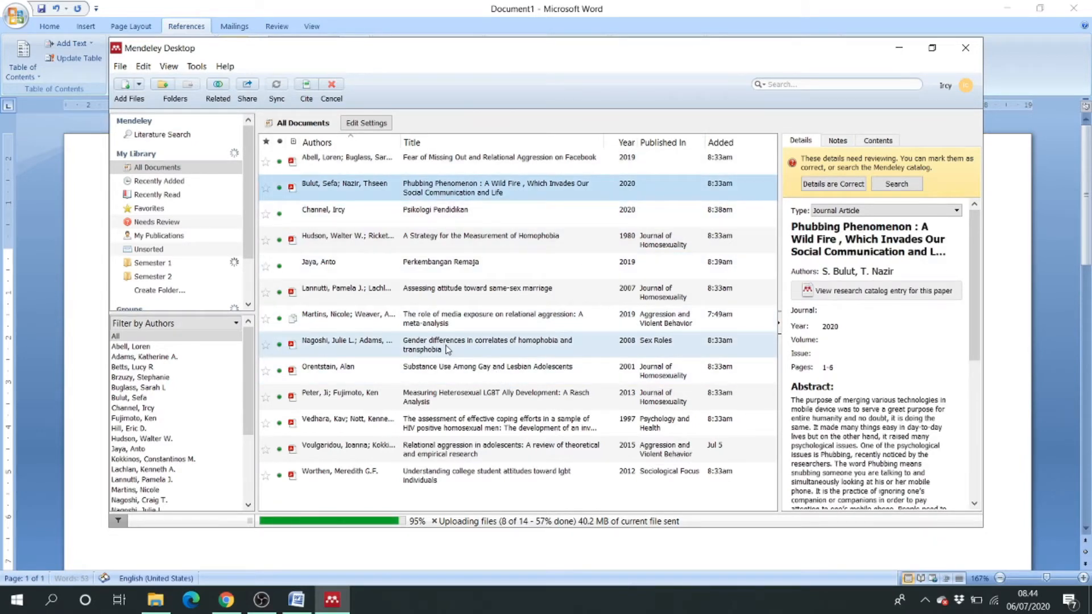
{"action": "left_click", "coordinate": [336, 351], "text": "ctrl"}
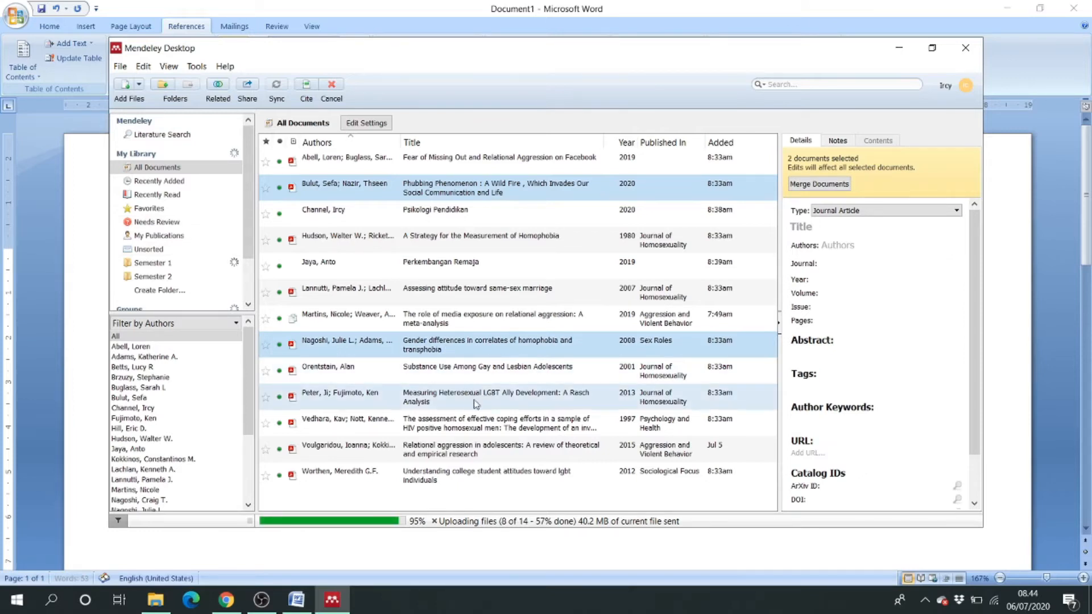
{"action": "left_click", "coordinate": [318, 398], "text": "ctrl"}
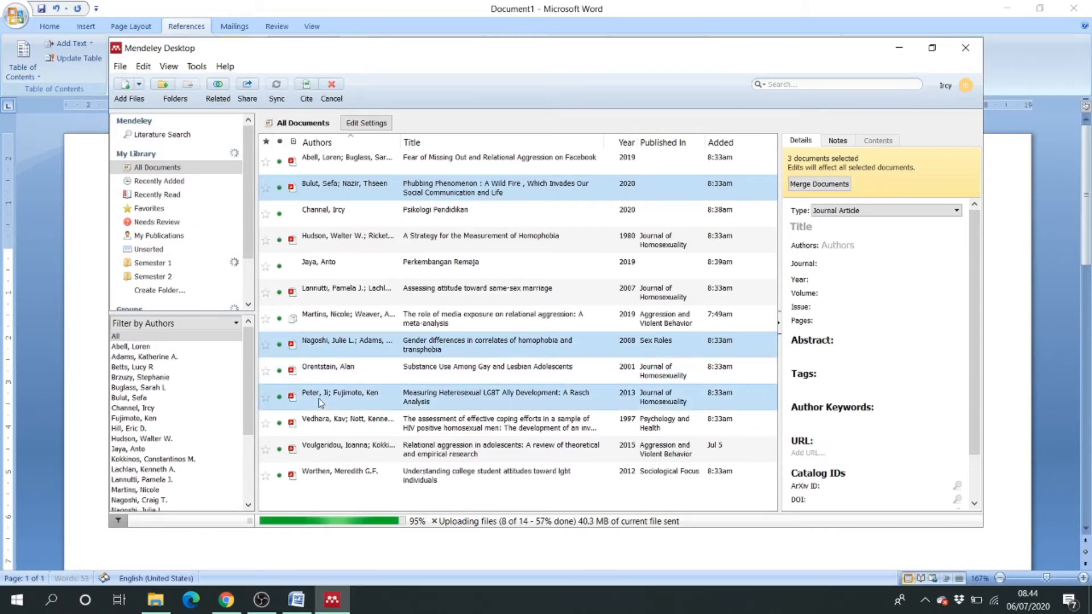
{"action": "left_click", "coordinate": [337, 428], "text": "ctrl"}
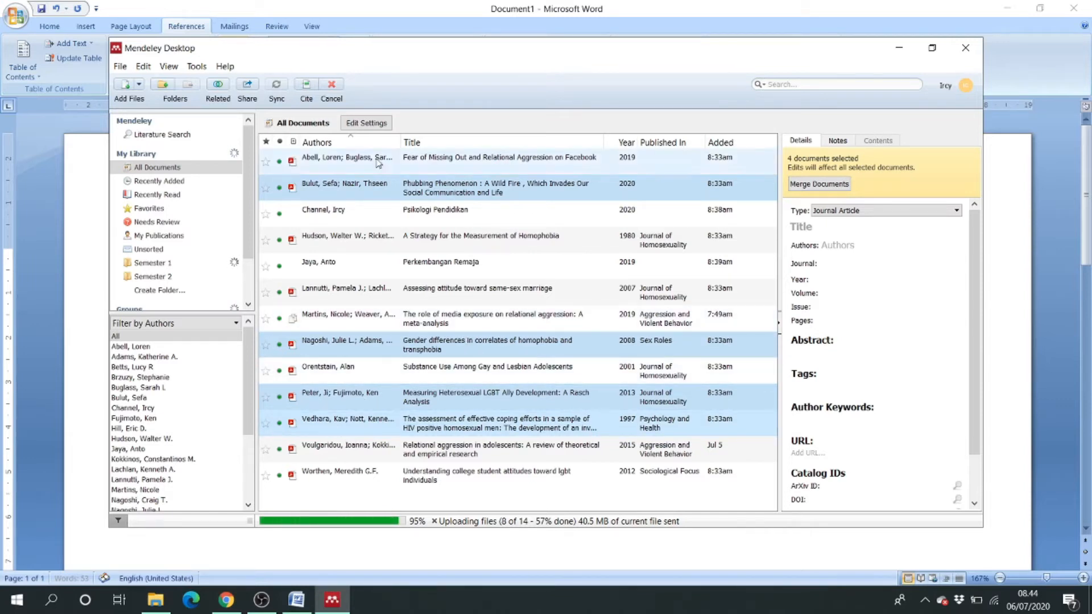
{"action": "left_click", "coordinate": [307, 90]}
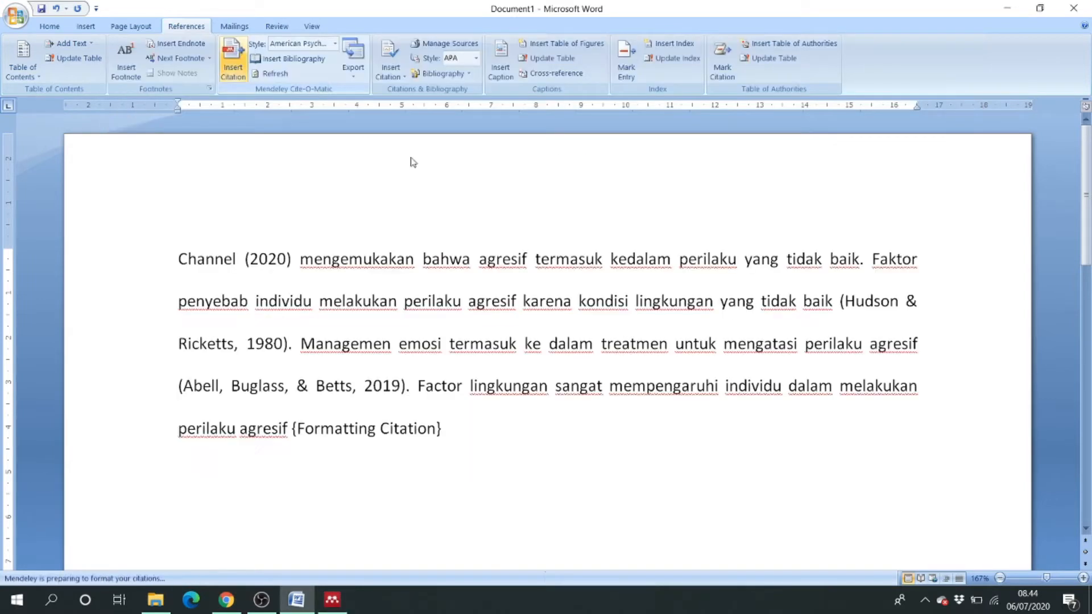
{"action": "left_click", "coordinate": [311, 430]}
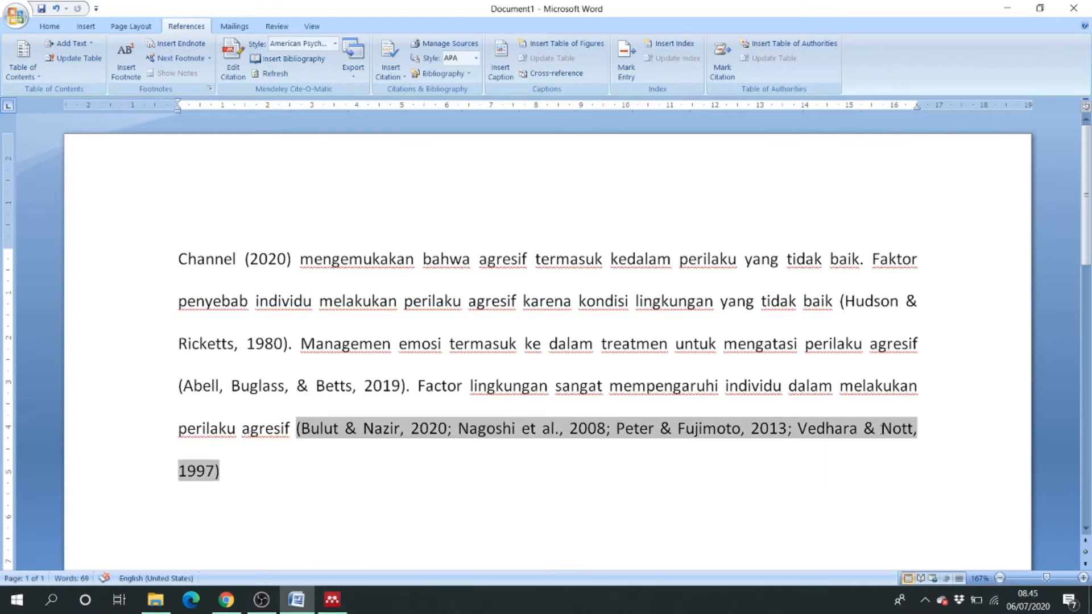
{"action": "left_click", "coordinate": [247, 469]}
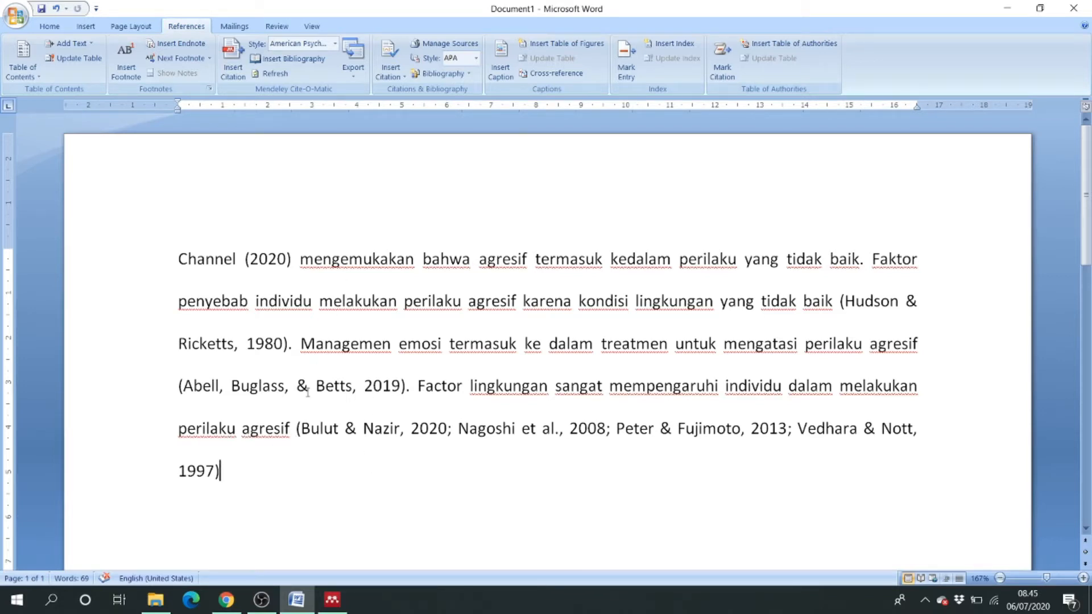
{"action": "type", "text": "."}
- Add a centred heading "Referensi" below the paragraph with an empty line under it
{"action": "key", "text": "Return"}
{"action": "scroll", "coordinate": [233, 476], "scroll_direction": "down", "scroll_amount": 3}
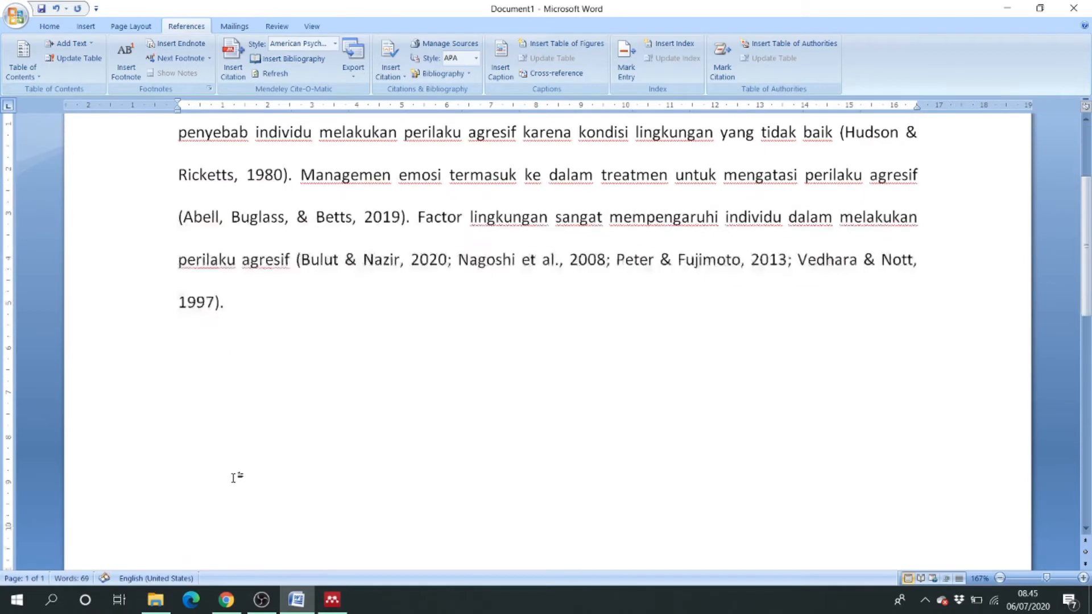
{"action": "scroll", "coordinate": [582, 370], "scroll_direction": "up", "scroll_amount": 2}
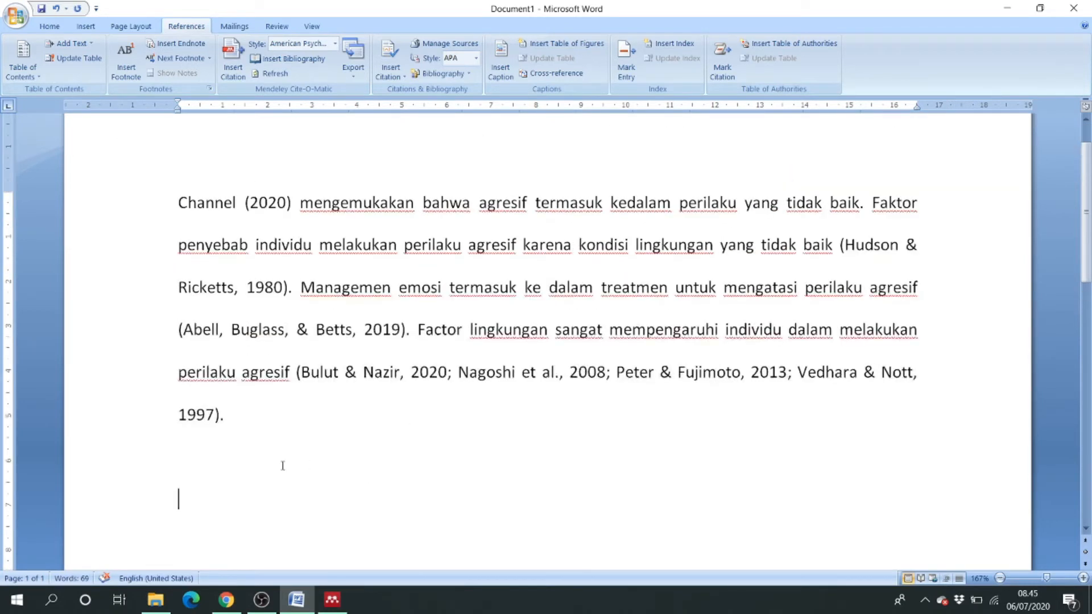
{"action": "scroll", "coordinate": [281, 465], "scroll_direction": "down", "scroll_amount": 2}
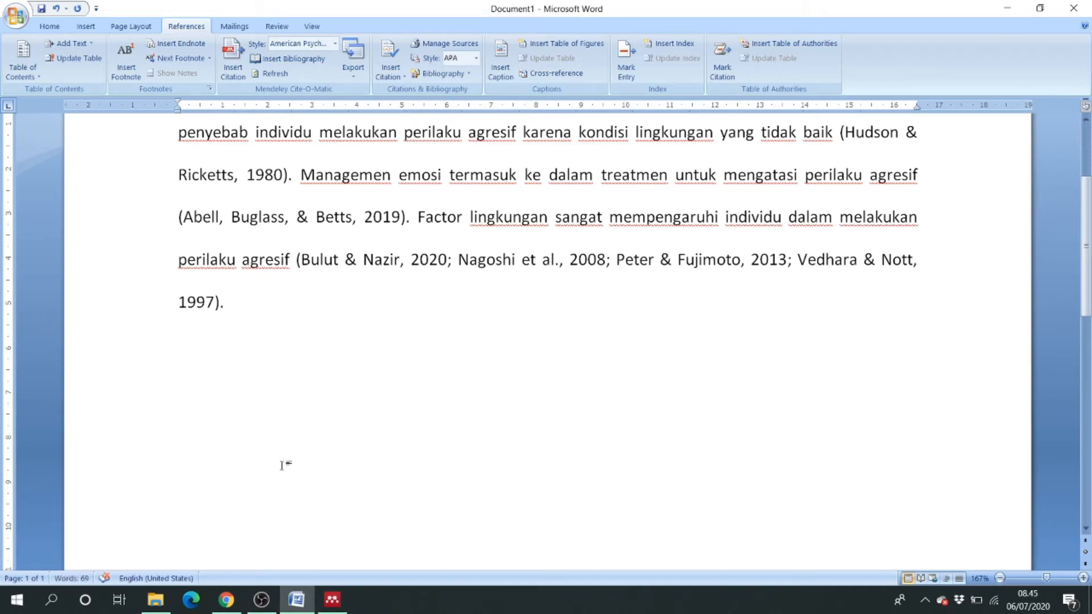
{"action": "type", "text": "referensi"}
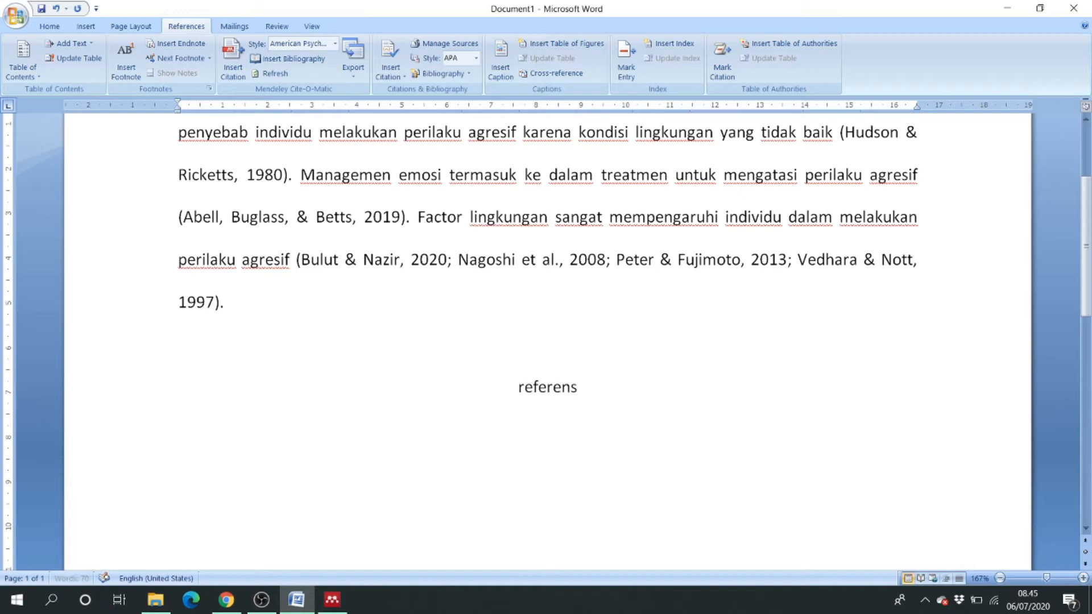
{"action": "key", "text": "Return"}
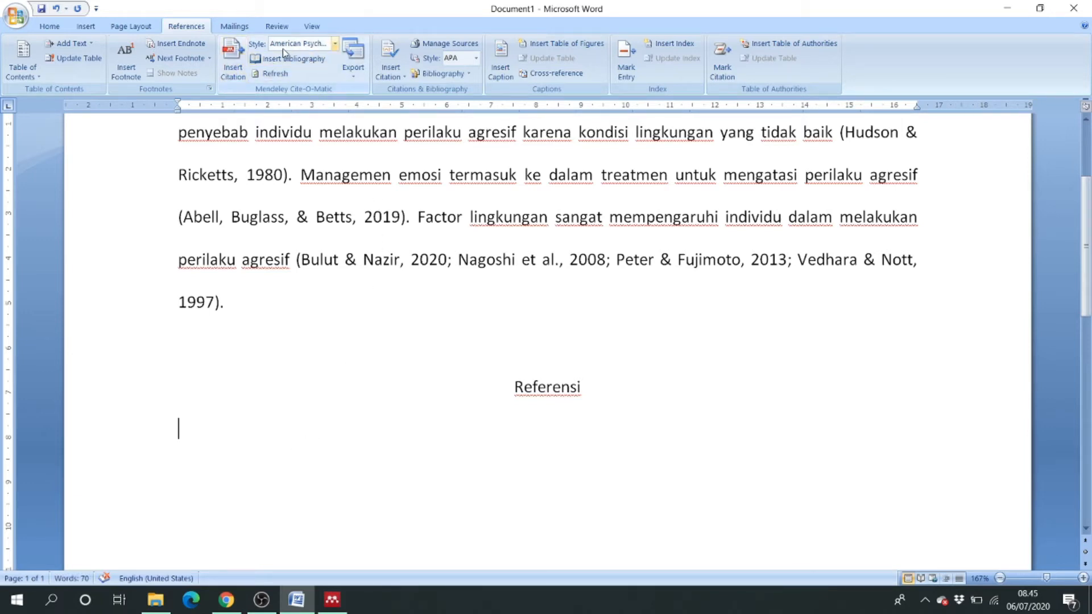
- Insert the Mendeley bibliography below the Referensi heading and justify all of its entries
{"action": "left_click", "coordinate": [319, 62]}
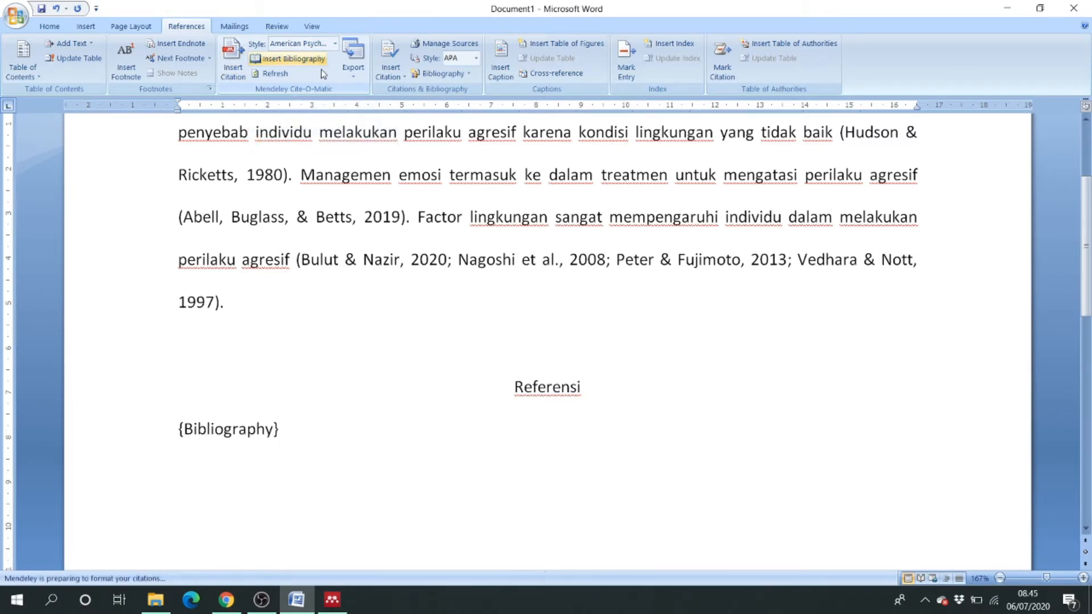
{"action": "left_click_drag", "start_coordinate": [188, 455], "coordinate": [597, 459]}
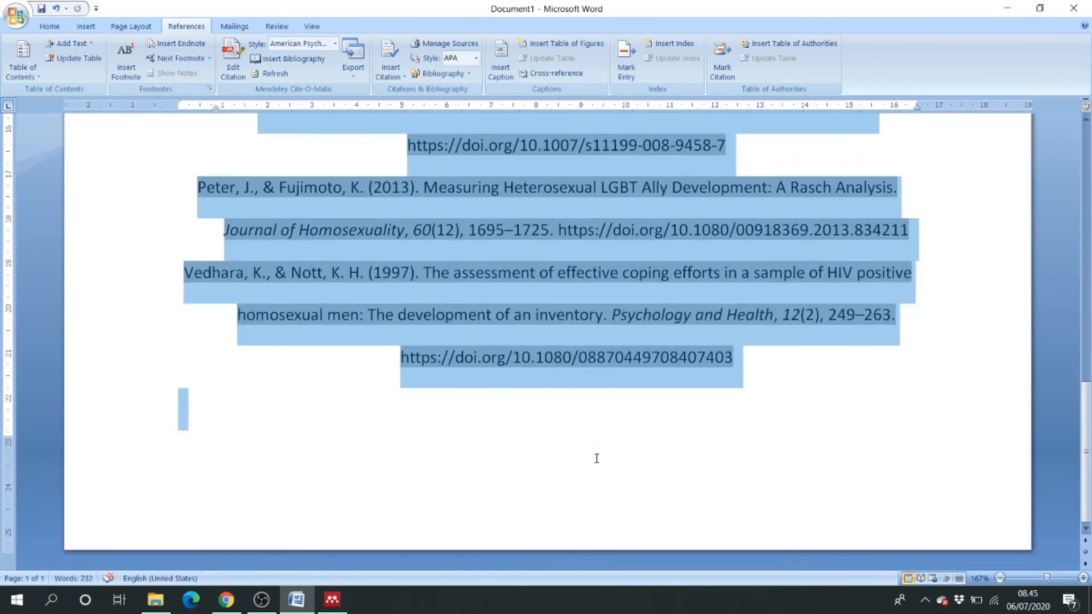
{"action": "key", "text": "ctrl+j"}
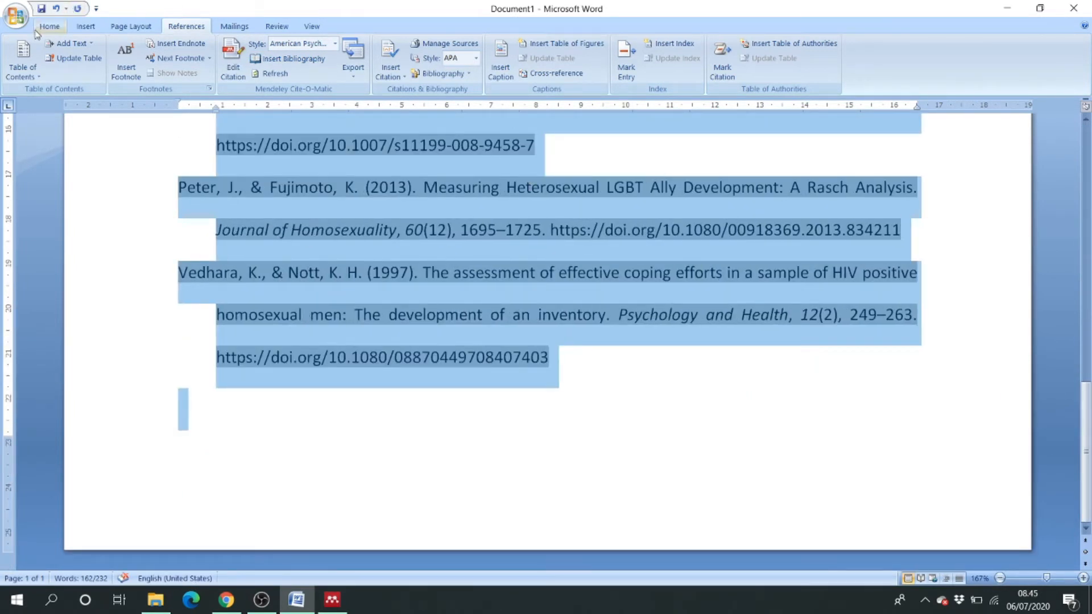
- Set the bibliography's line spacing to 1,0 and add space before each of its paragraphs
{"action": "left_click", "coordinate": [41, 27]}
{"action": "left_click", "coordinate": [358, 70]}
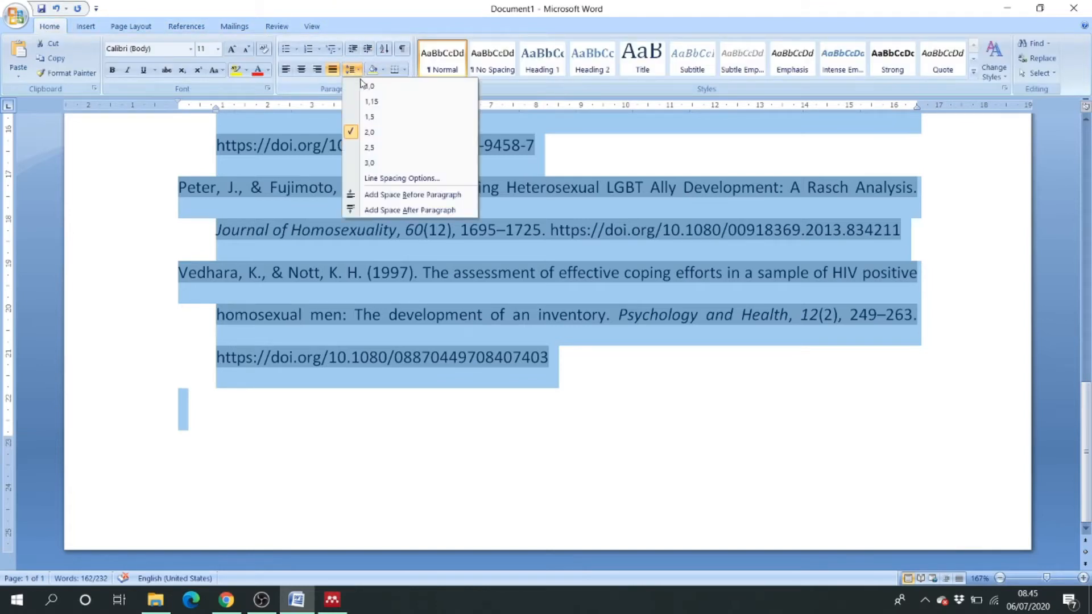
{"action": "left_click", "coordinate": [370, 85]}
{"action": "left_click", "coordinate": [351, 69]}
{"action": "left_click", "coordinate": [382, 194]}
{"action": "left_click", "coordinate": [378, 277]}
- Review the formatted reference list from its first entry down to the last one
{"action": "scroll", "coordinate": [378, 282], "scroll_direction": "up", "scroll_amount": 10}
{"action": "scroll", "coordinate": [378, 282], "scroll_direction": "down", "scroll_amount": 3}
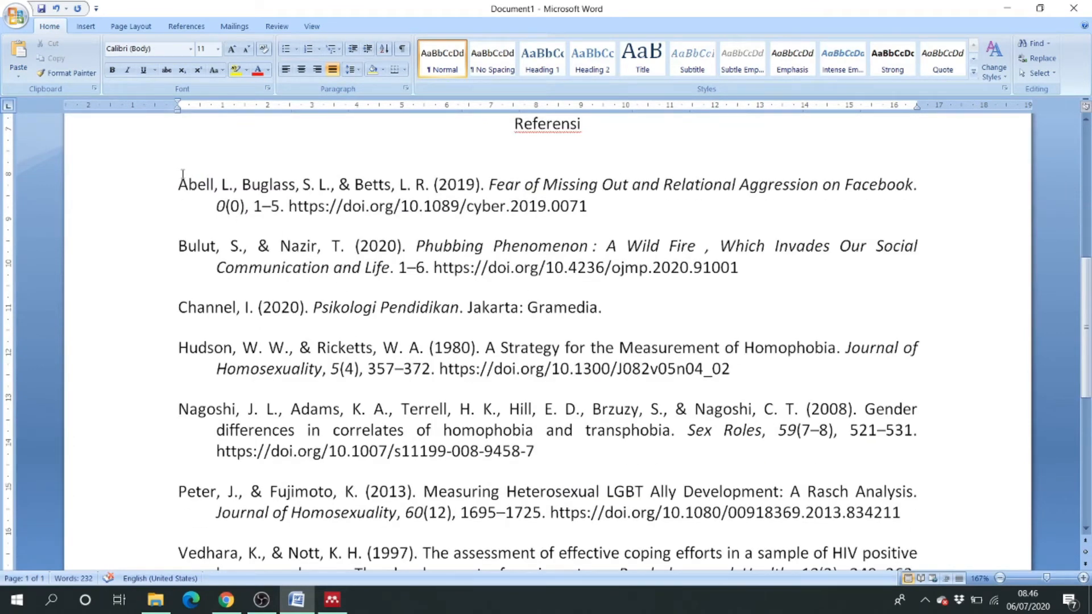
{"action": "left_click_drag", "start_coordinate": [178, 181], "coordinate": [216, 183]}
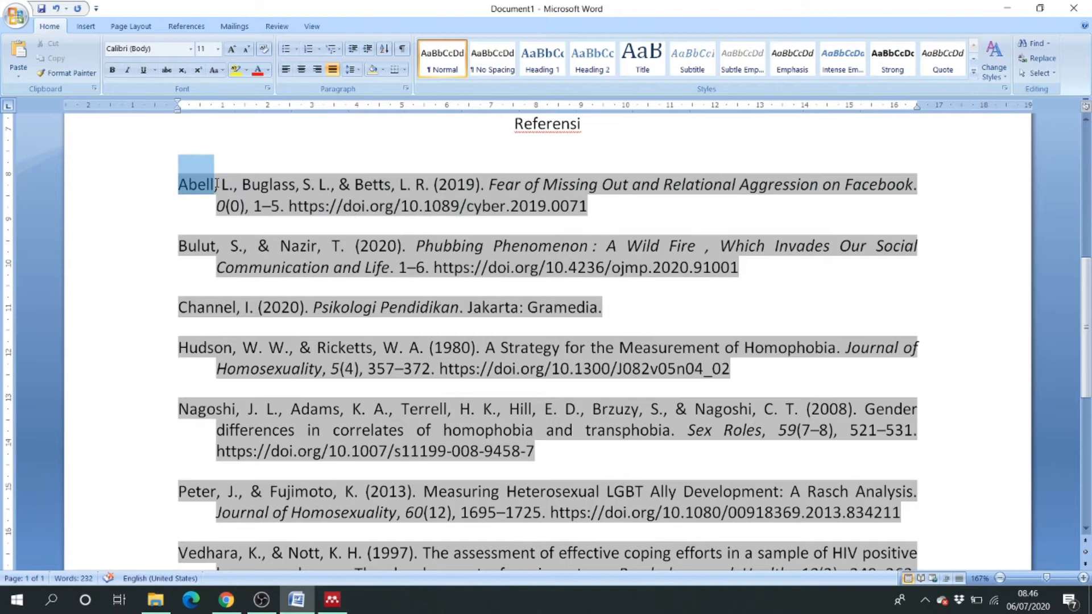
{"action": "left_click", "coordinate": [178, 183]}
{"action": "mouse_move", "coordinate": [184, 187]}
{"action": "left_mouse_down"}
{"action": "mouse_move", "coordinate": [212, 239]}
{"action": "mouse_move", "coordinate": [210, 378]}
{"action": "left_mouse_up"}
{"action": "scroll", "coordinate": [210, 378], "scroll_direction": "down", "scroll_amount": 7}
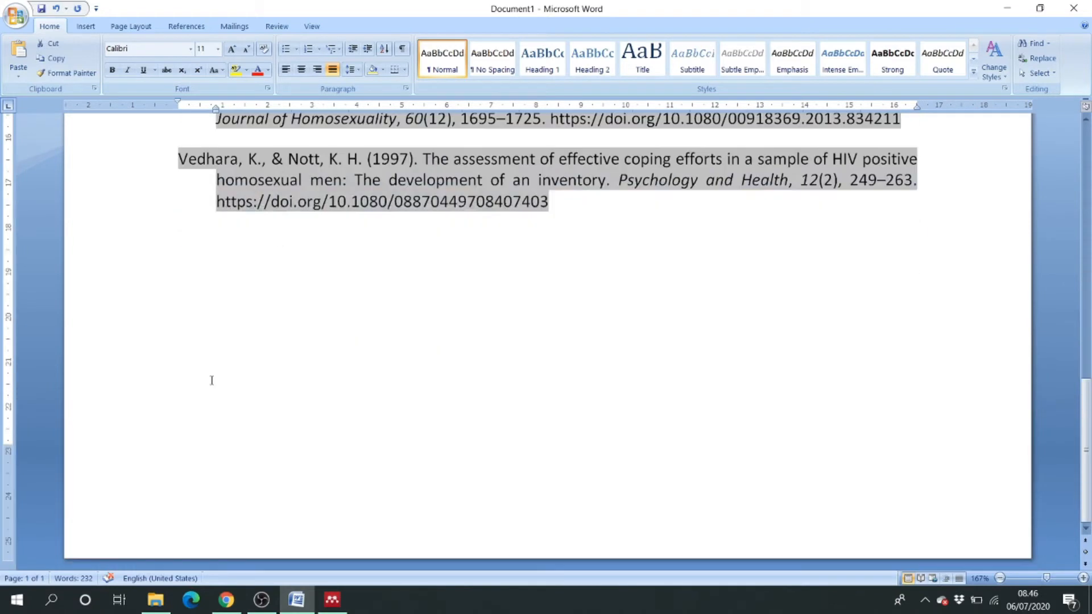
- Review the Referensi heading and the reference entries below it once more, down to the last entry and back
{"action": "left_click", "coordinate": [254, 316]}
{"action": "scroll", "coordinate": [319, 335], "scroll_direction": "up", "scroll_amount": 4}
{"action": "scroll", "coordinate": [324, 336], "scroll_direction": "up", "scroll_amount": 4}
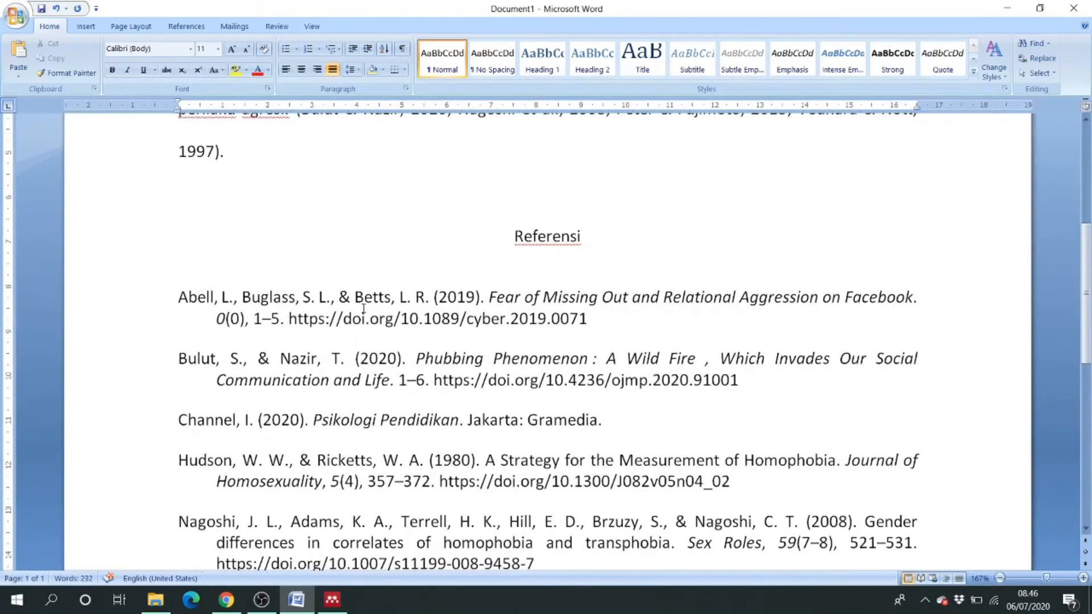
{"action": "left_click", "coordinate": [386, 253]}
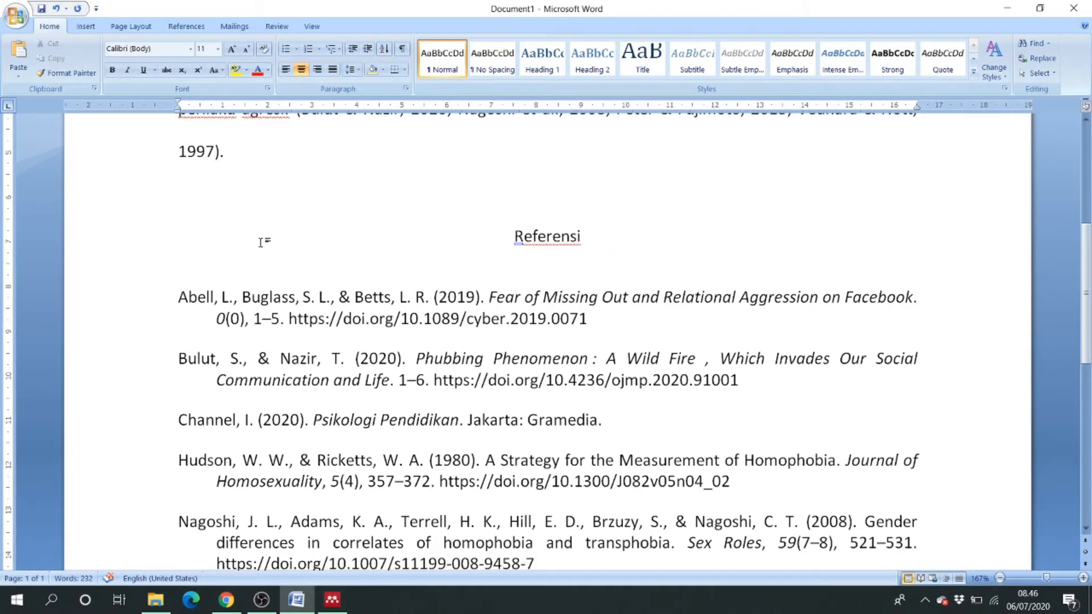
{"action": "scroll", "coordinate": [361, 243], "scroll_direction": "up", "scroll_amount": 3}
{"action": "scroll", "coordinate": [362, 244], "scroll_direction": "down", "scroll_amount": 4}
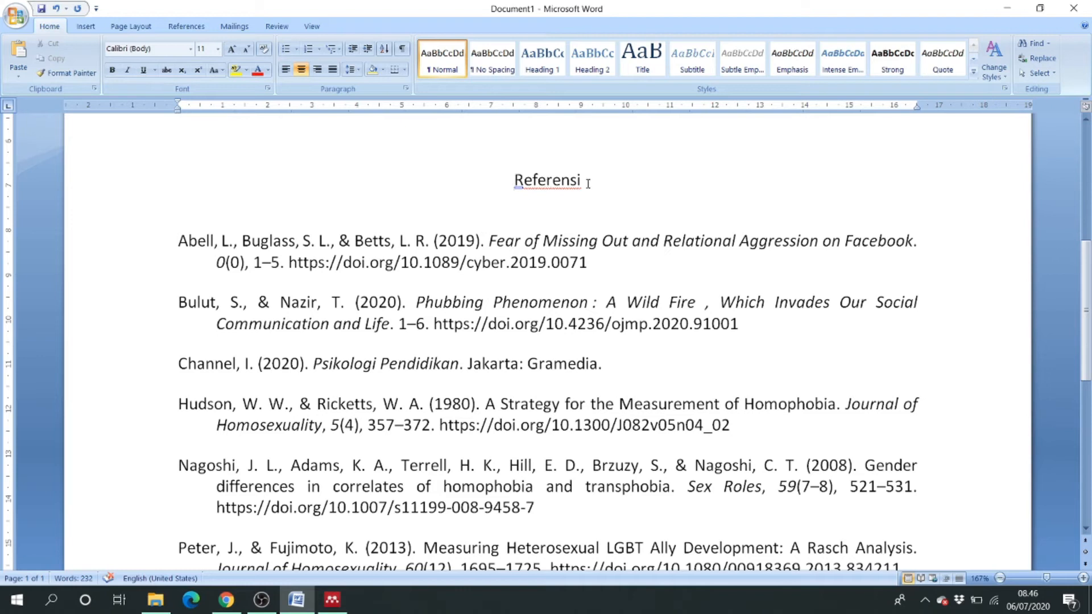
{"action": "left_click", "coordinate": [640, 267]}
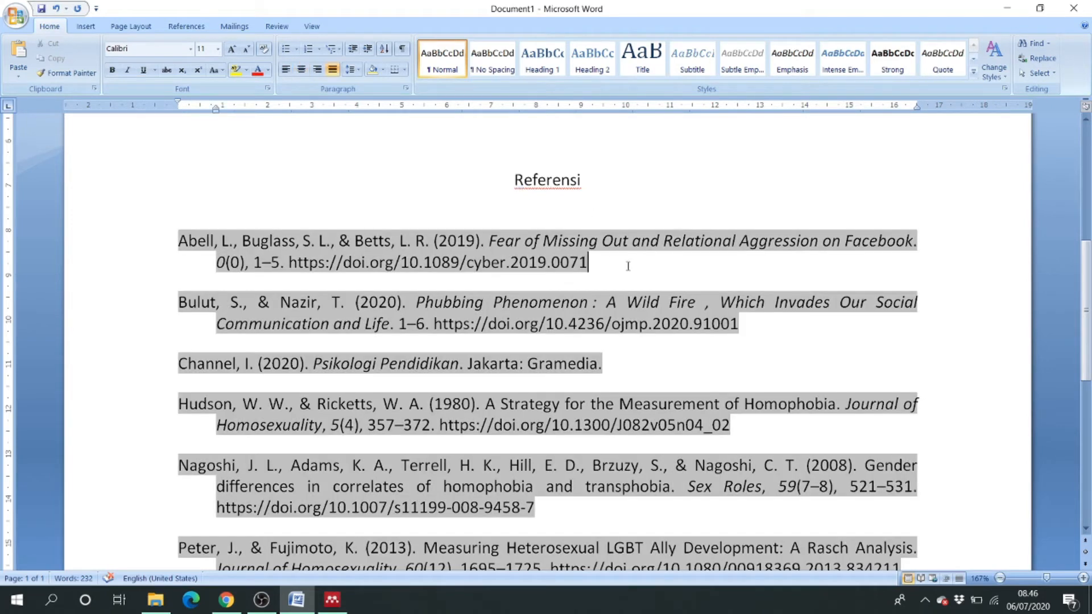
{"action": "scroll", "coordinate": [625, 266], "scroll_direction": "down", "scroll_amount": 3}
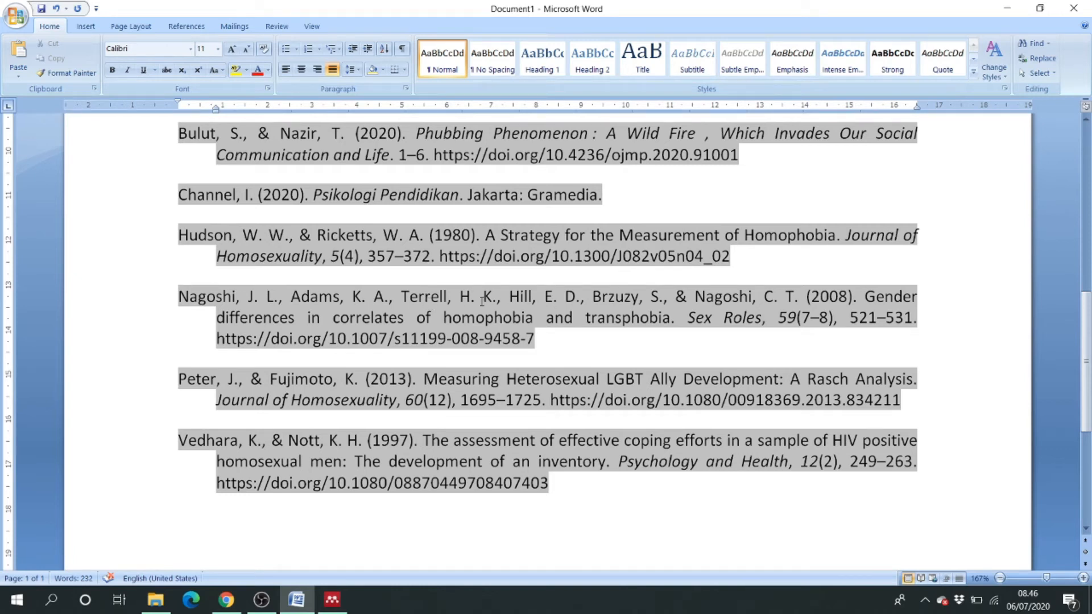
{"action": "scroll", "coordinate": [482, 300], "scroll_direction": "up", "scroll_amount": 2}
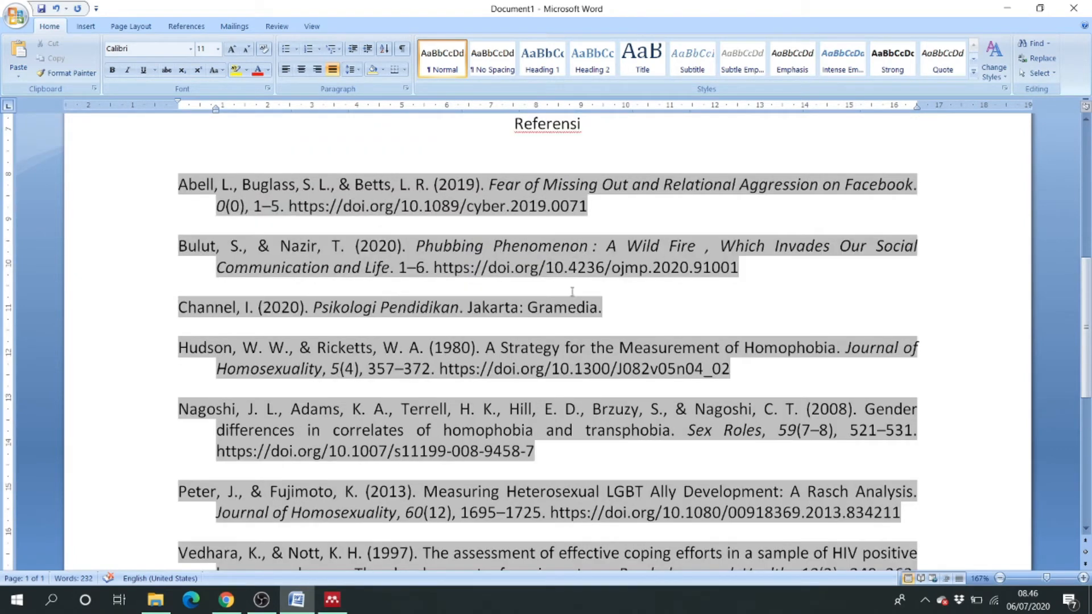
- Examine the authors, title and DOI of the first journal entry, and the author, title and publisher of the Psikologi Pendidikan book entry
{"action": "left_click_drag", "start_coordinate": [173, 314], "coordinate": [259, 310]}
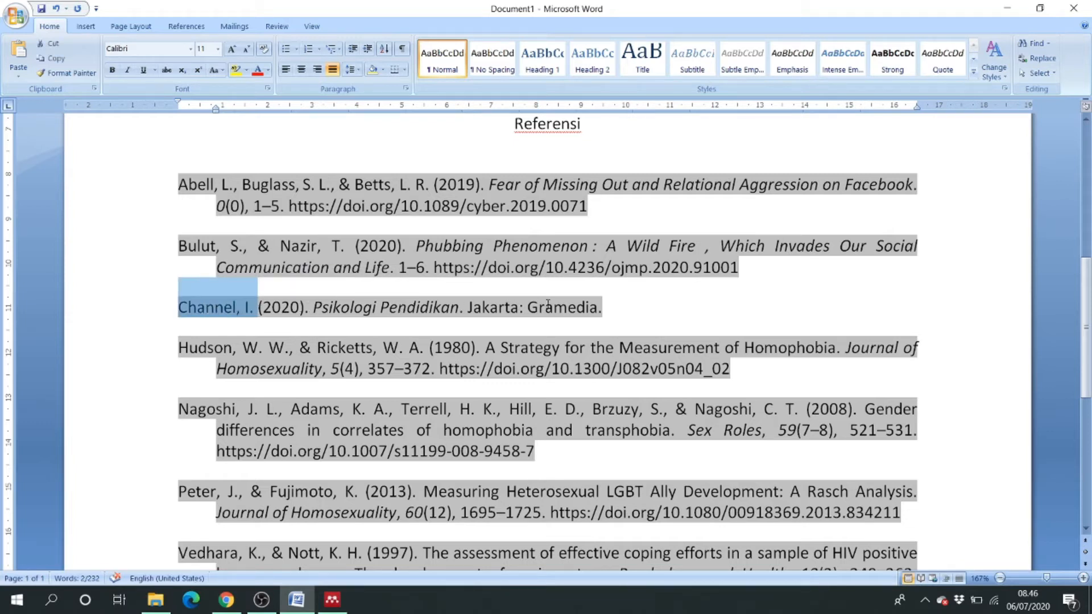
{"action": "left_click", "coordinate": [633, 303]}
{"action": "left_click", "coordinate": [490, 264]}
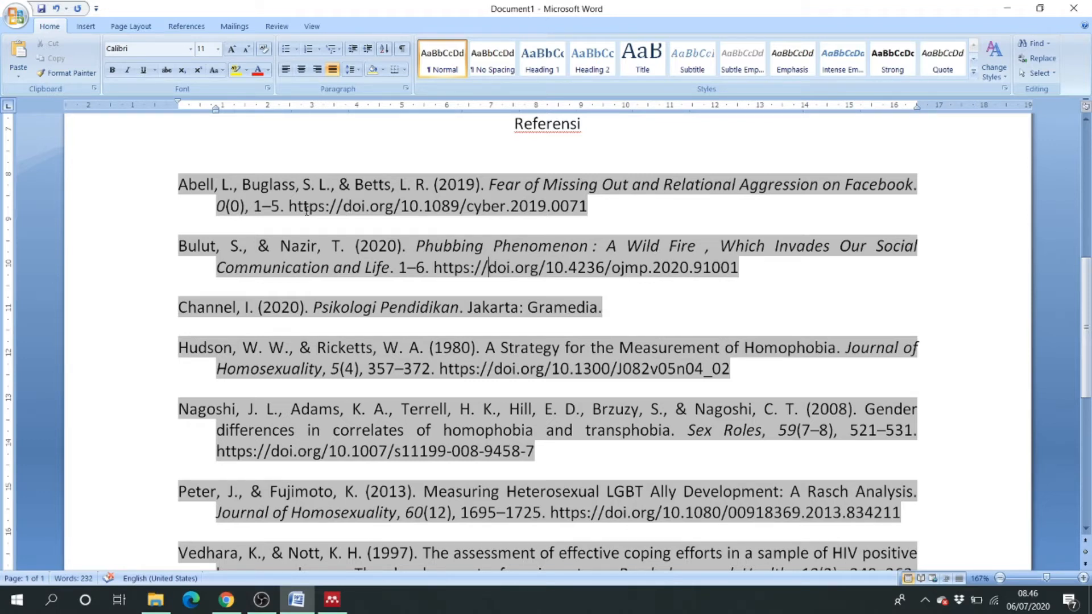
{"action": "left_click_drag", "start_coordinate": [174, 183], "coordinate": [423, 186]}
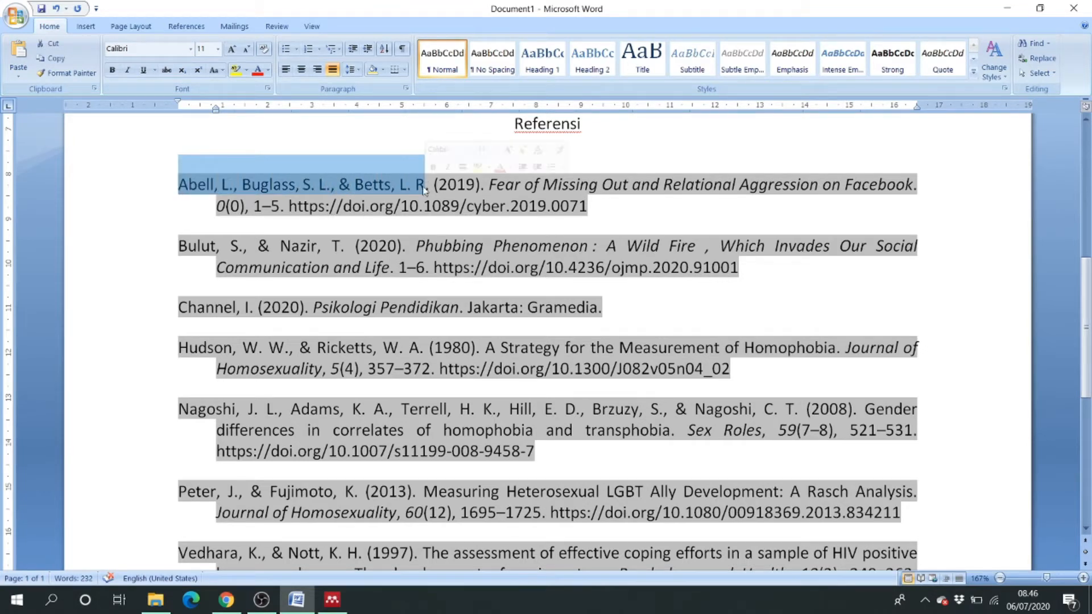
{"action": "left_click", "coordinate": [361, 150]}
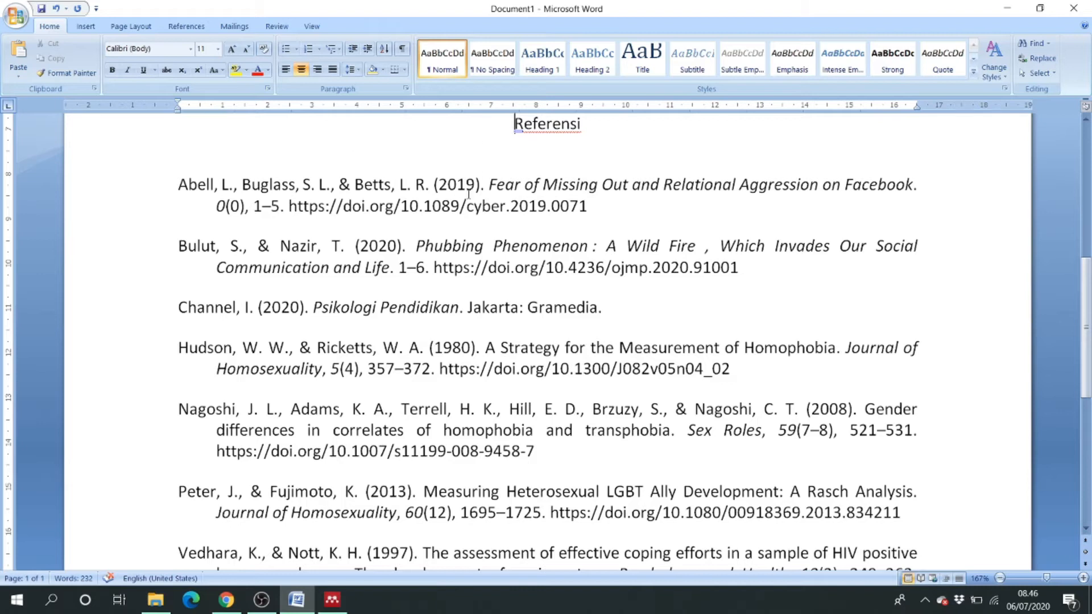
{"action": "left_click", "coordinate": [920, 182]}
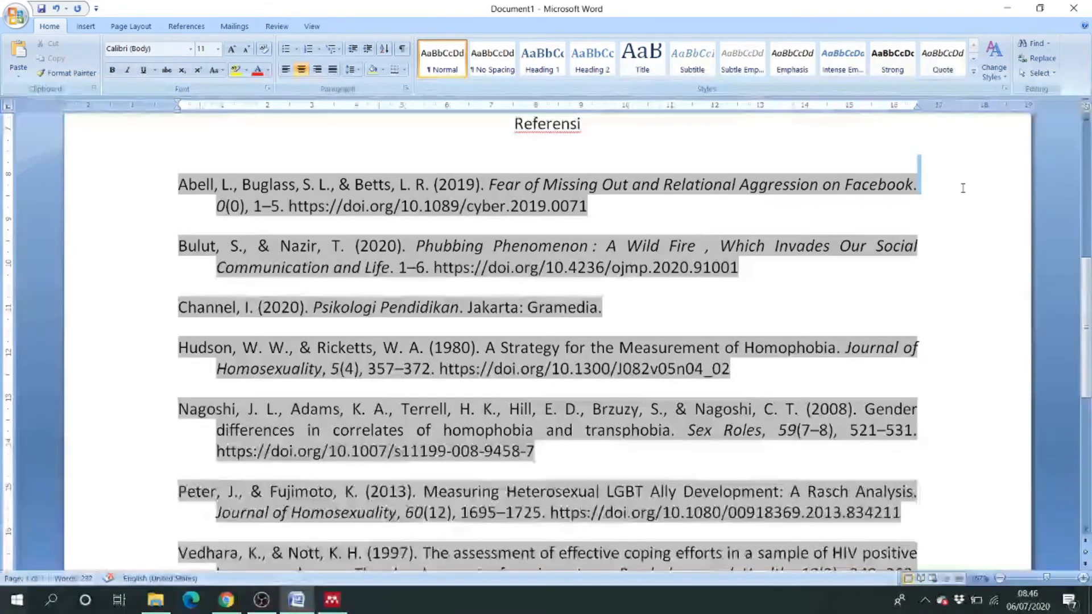
{"action": "left_click", "coordinate": [331, 157]}
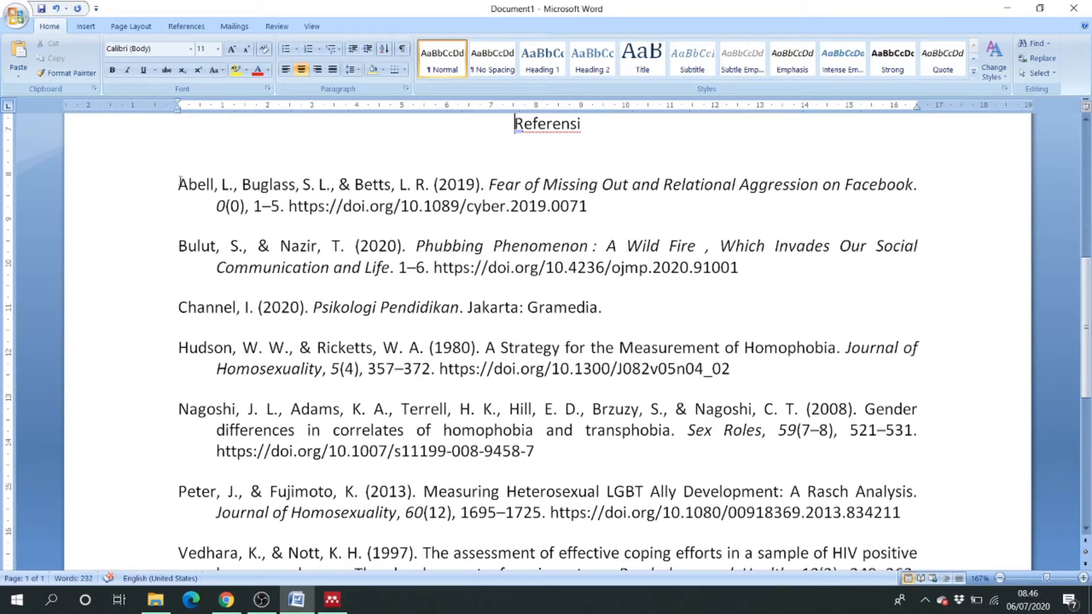
{"action": "left_click_drag", "start_coordinate": [180, 183], "coordinate": [423, 187]}
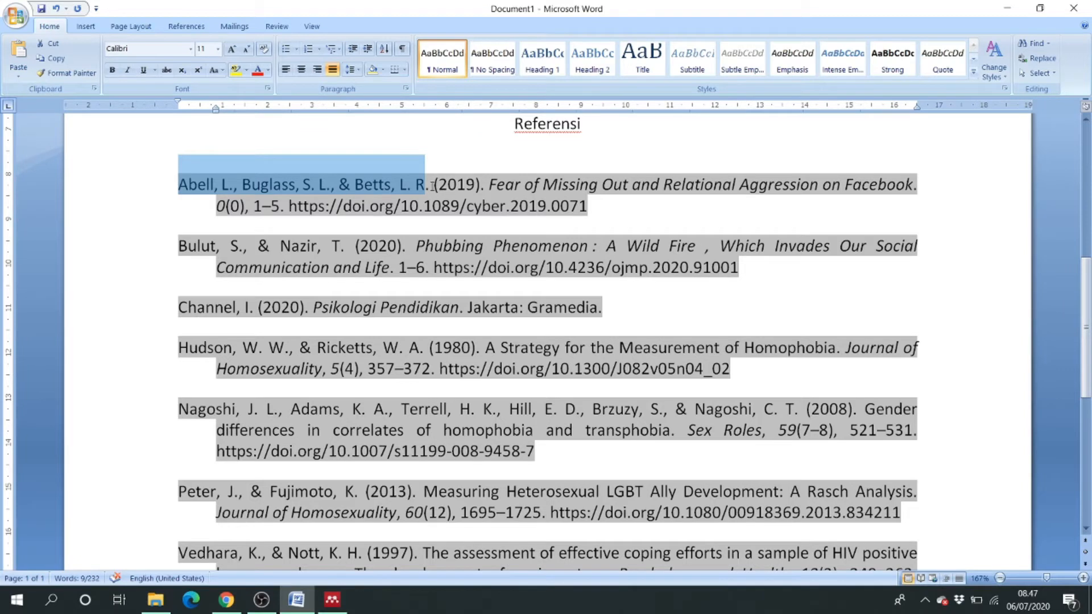
{"action": "left_click_drag", "start_coordinate": [438, 186], "coordinate": [924, 193]}
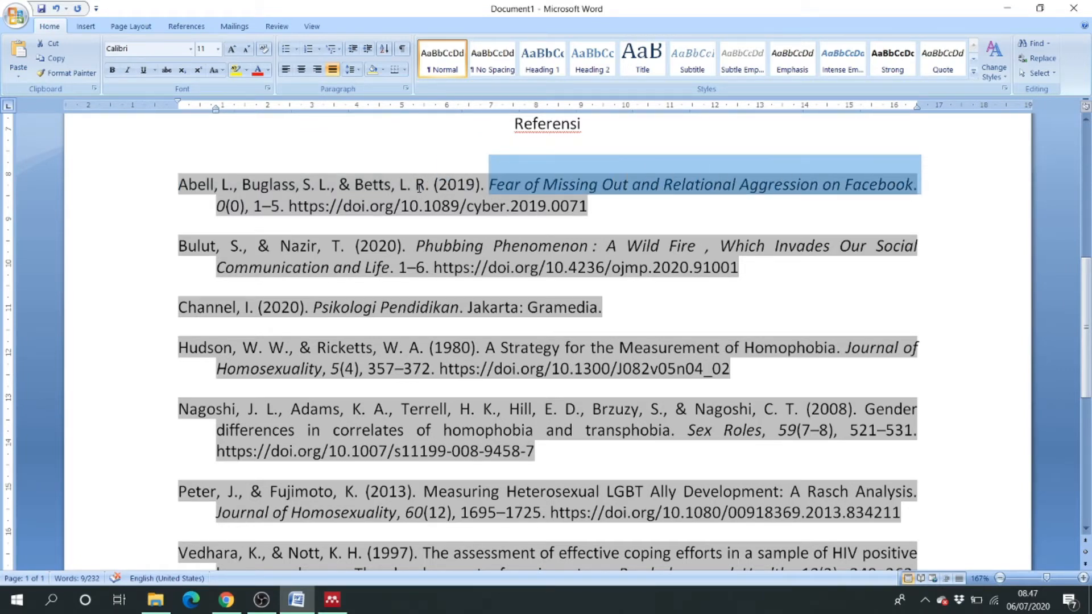
{"action": "left_click_drag", "start_coordinate": [218, 206], "coordinate": [587, 205]}
{"action": "left_click_drag", "start_coordinate": [179, 307], "coordinate": [597, 307]}
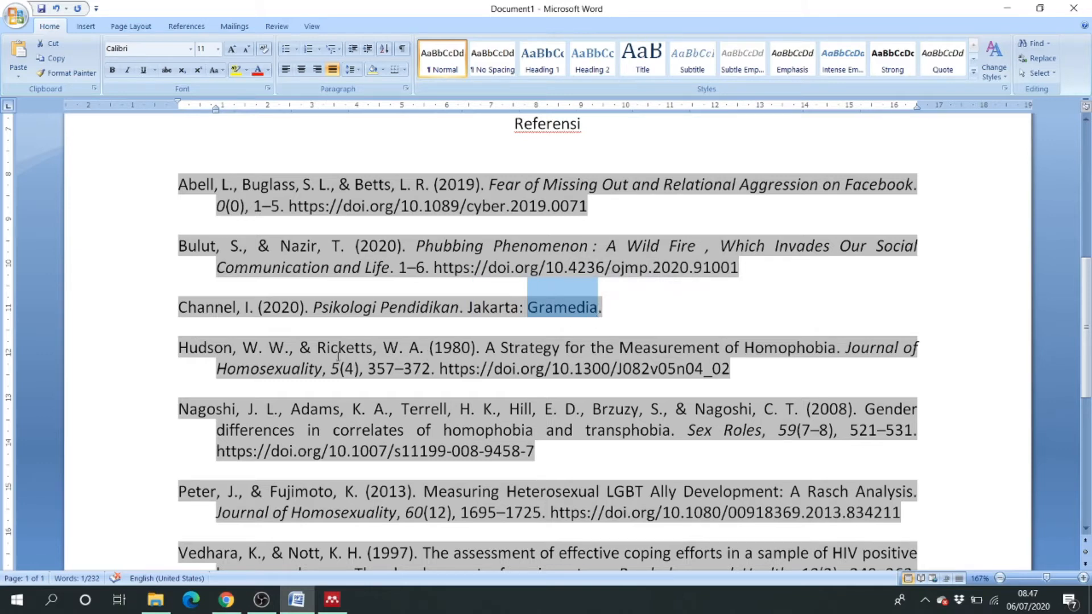
- Switch to Mendeley and compare the details of the Semester 2 books with the Psikologi Pendidikan entry in the Word reference list
{"action": "left_click", "coordinate": [332, 599]}
{"action": "left_click", "coordinate": [180, 278]}
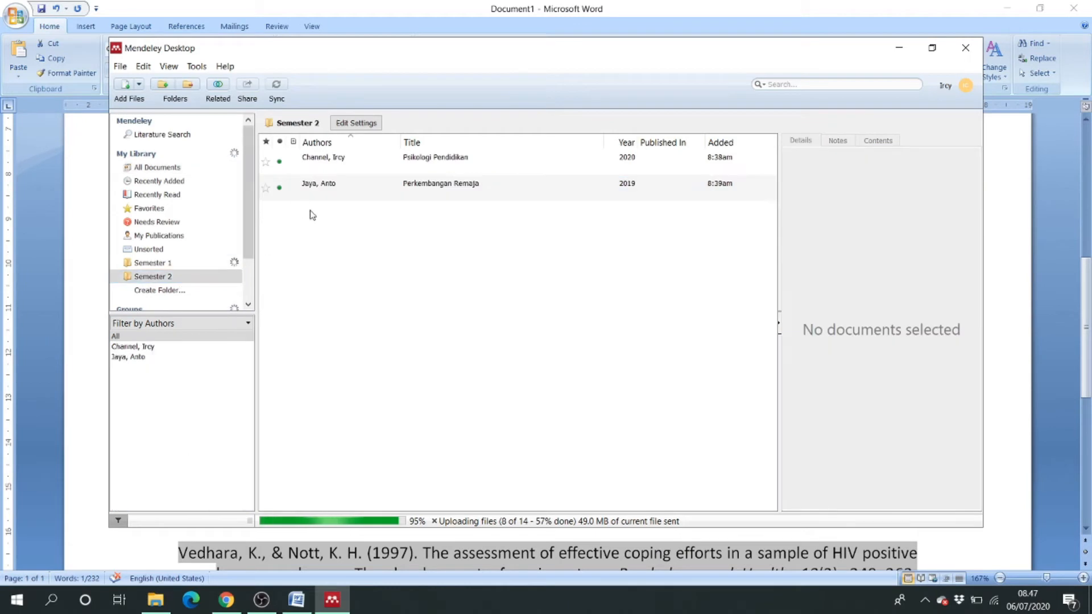
{"action": "left_click", "coordinate": [319, 161]}
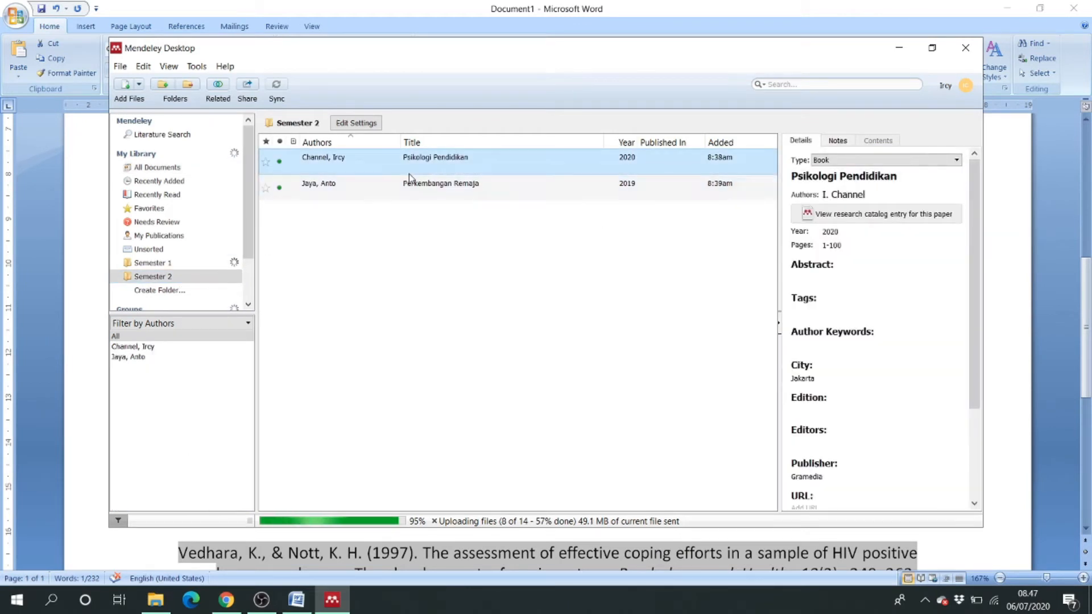
{"action": "key", "text": "Down"}
{"action": "left_click", "coordinate": [826, 246]}
{"action": "left_click", "coordinate": [432, 161]}
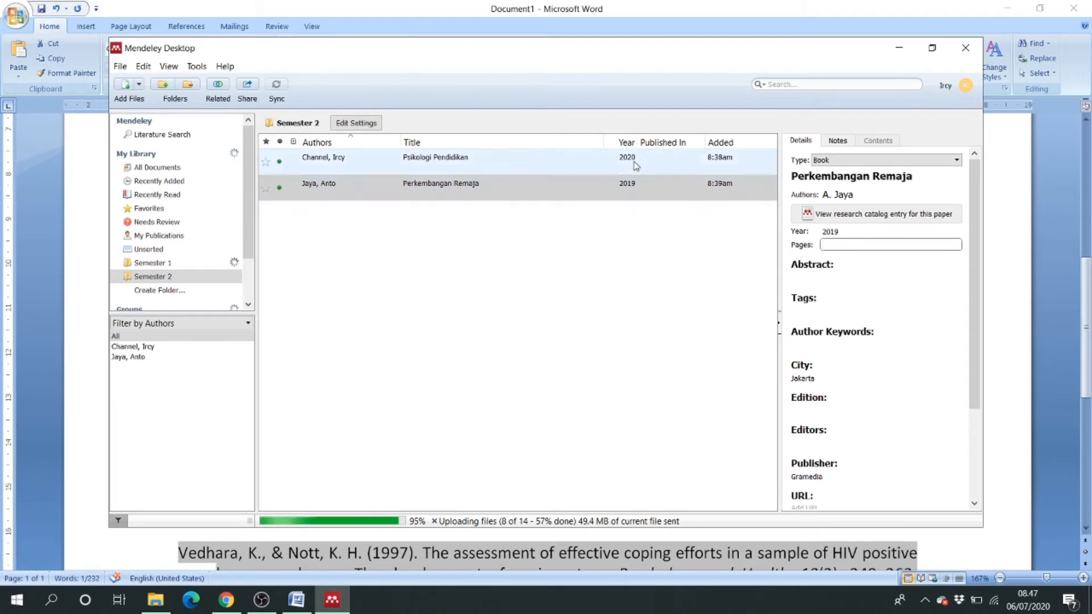
{"action": "left_click", "coordinate": [293, 602]}
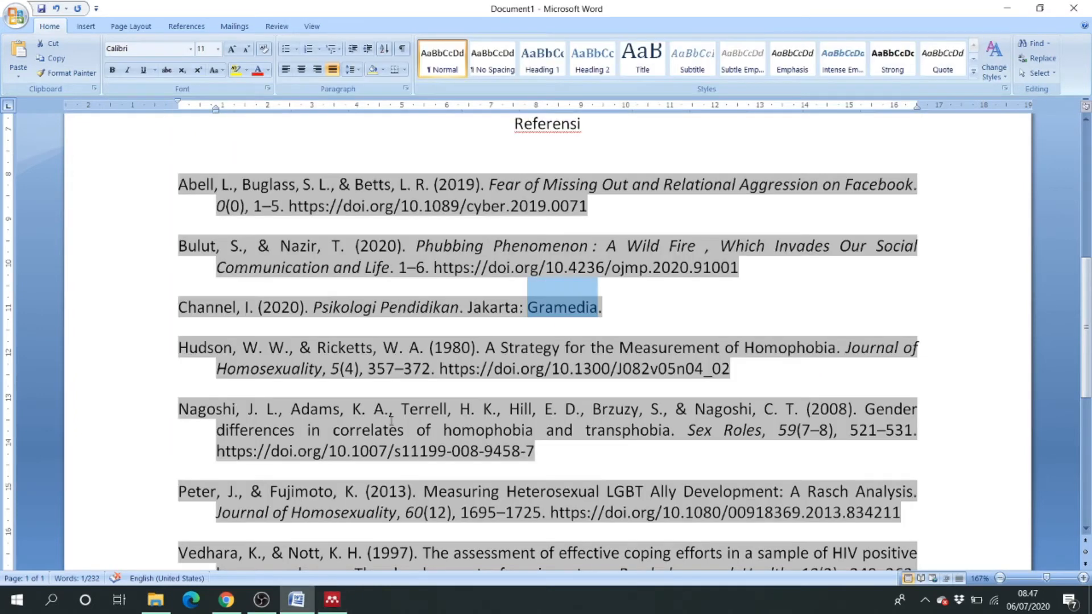
{"action": "left_click", "coordinate": [610, 314]}
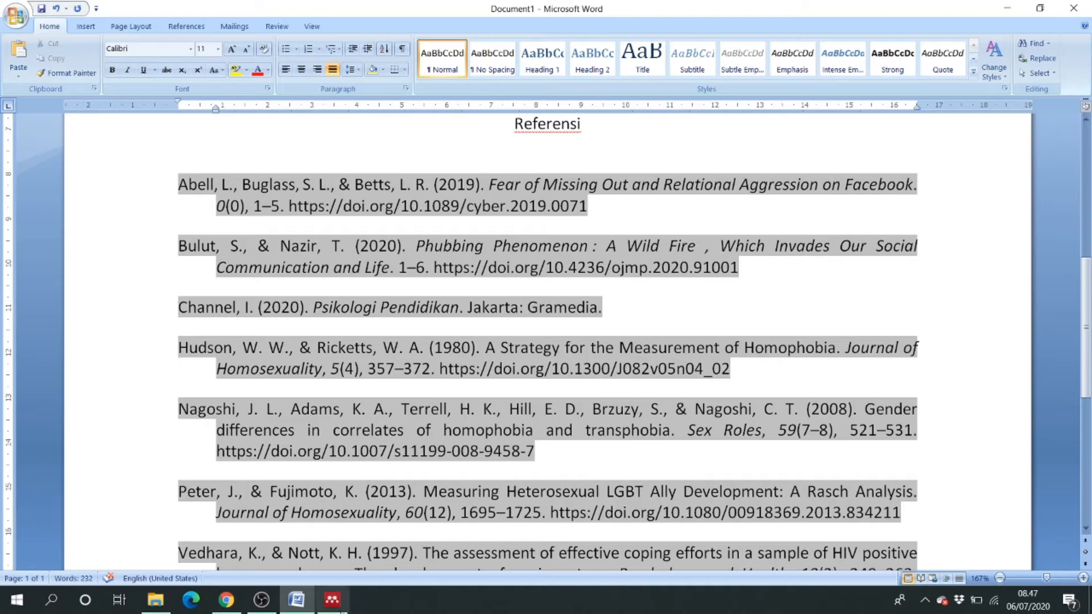
{"action": "left_click", "coordinate": [332, 600]}
{"action": "left_click", "coordinate": [841, 275]}
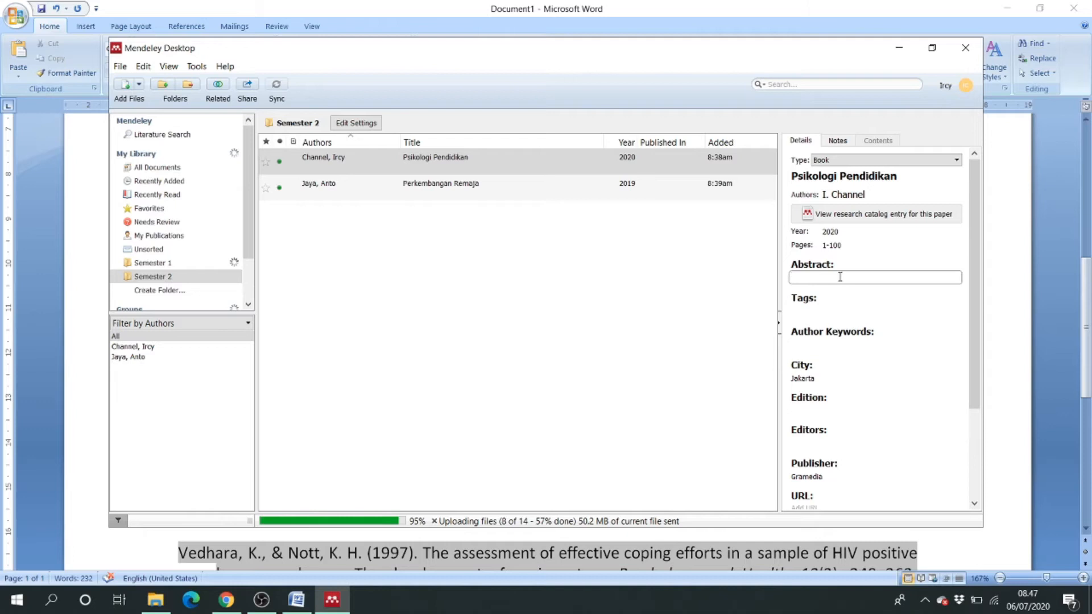
{"action": "left_click", "coordinate": [297, 600]}
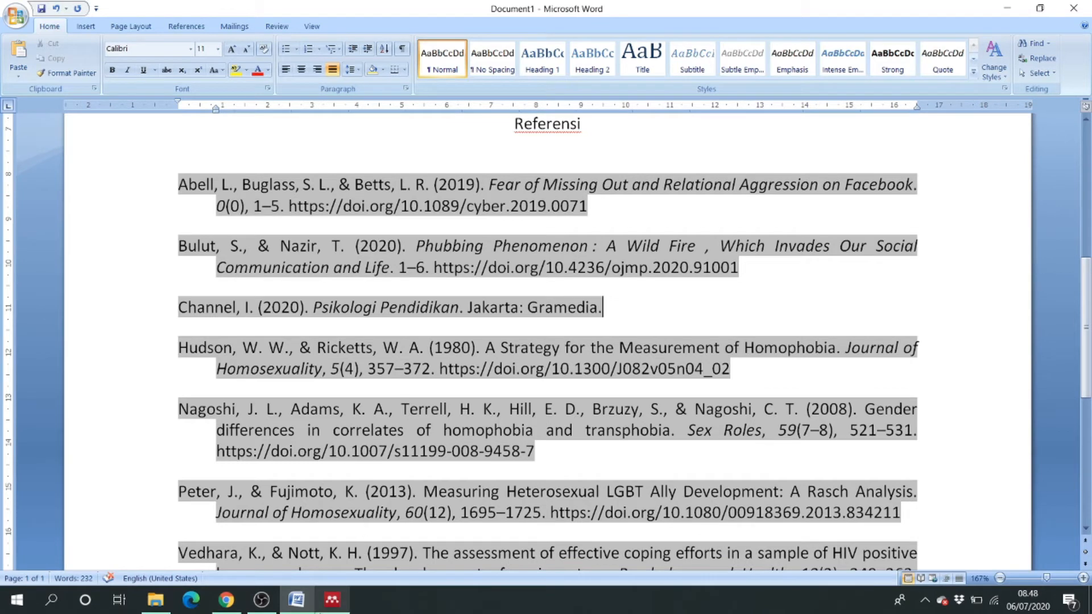
{"action": "left_click", "coordinate": [332, 600]}
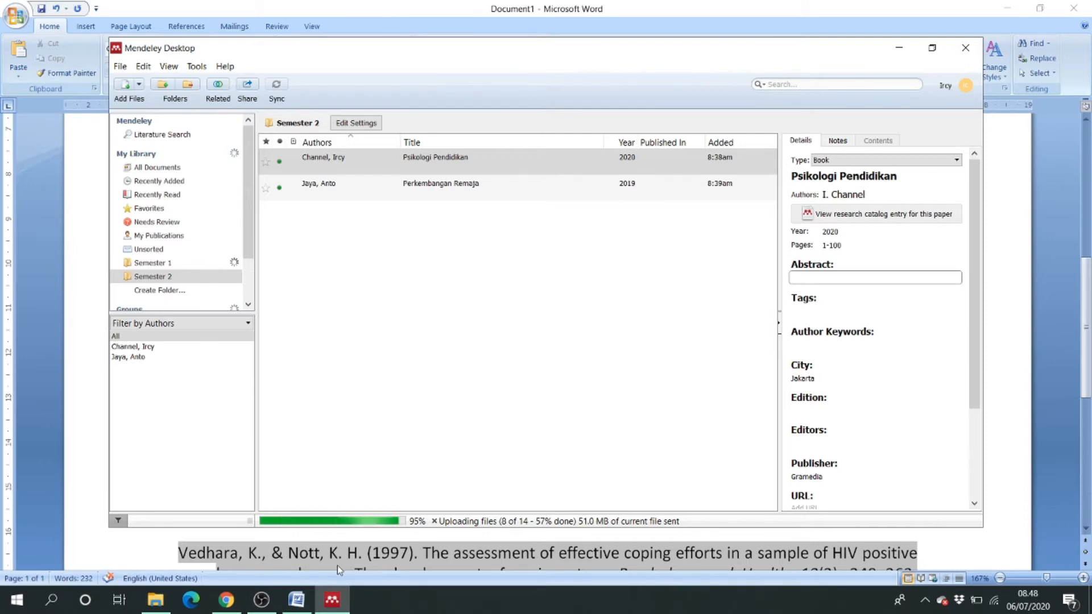
{"action": "key", "text": "alt+Tab"}
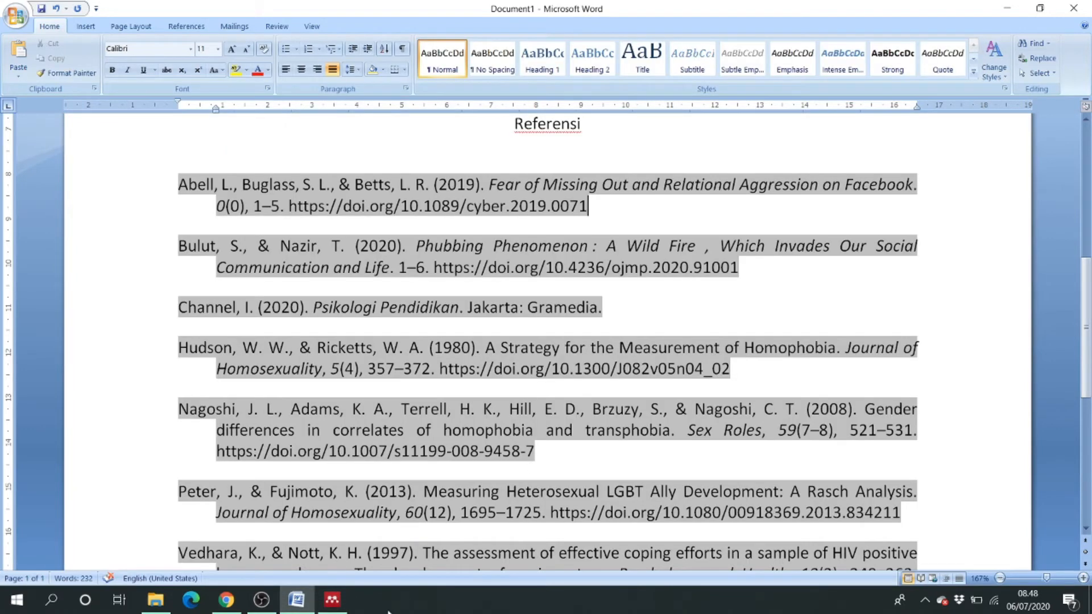
- Switch to Mendeley, show all documents and check the Journal field of "Fear of Missing Out and Relational Aggression on Facebook"
{"action": "left_click", "coordinate": [336, 600]}
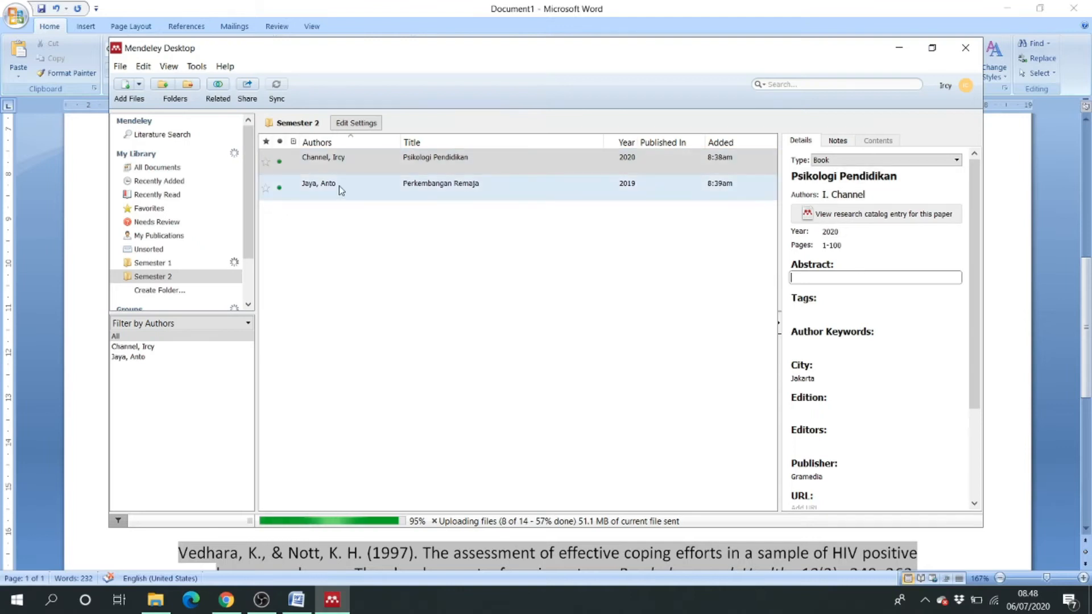
{"action": "left_click", "coordinate": [158, 167]}
{"action": "key", "text": "Up"}
{"action": "key", "text": "Up"}
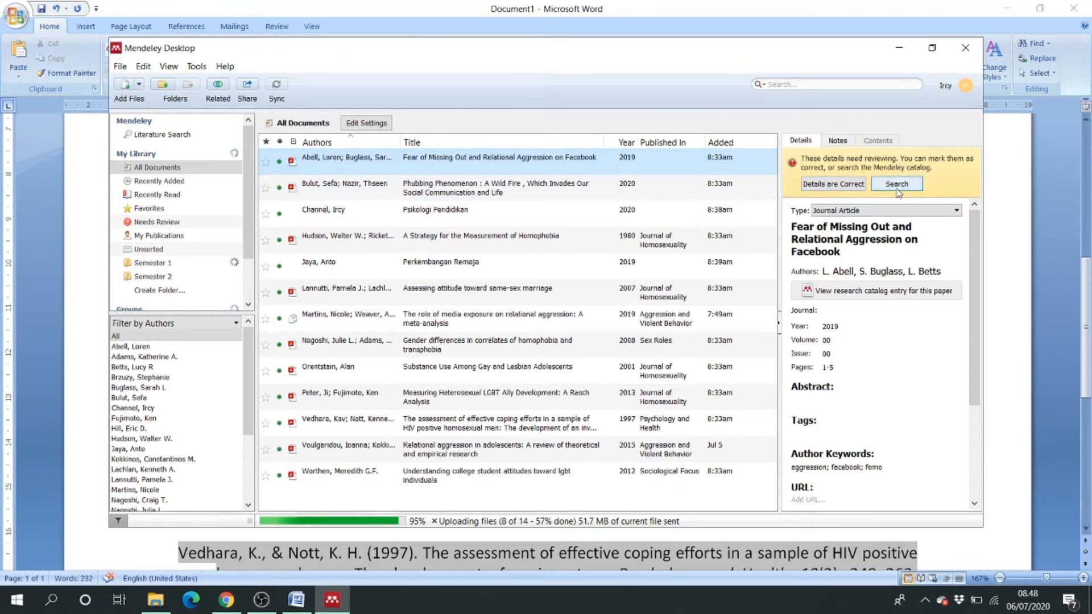
{"action": "left_click", "coordinate": [864, 310]}
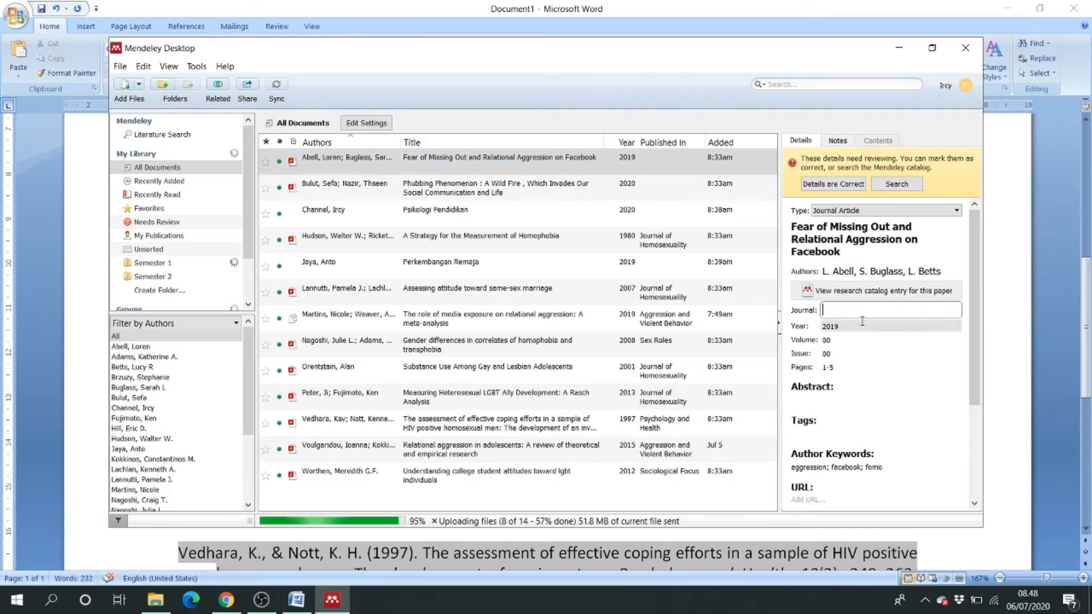
- Open the PDF of "Fear of Missing Out and Relational Aggression on Facebook" and look through its first pages for the journal name
{"action": "double_click", "coordinate": [435, 159]}
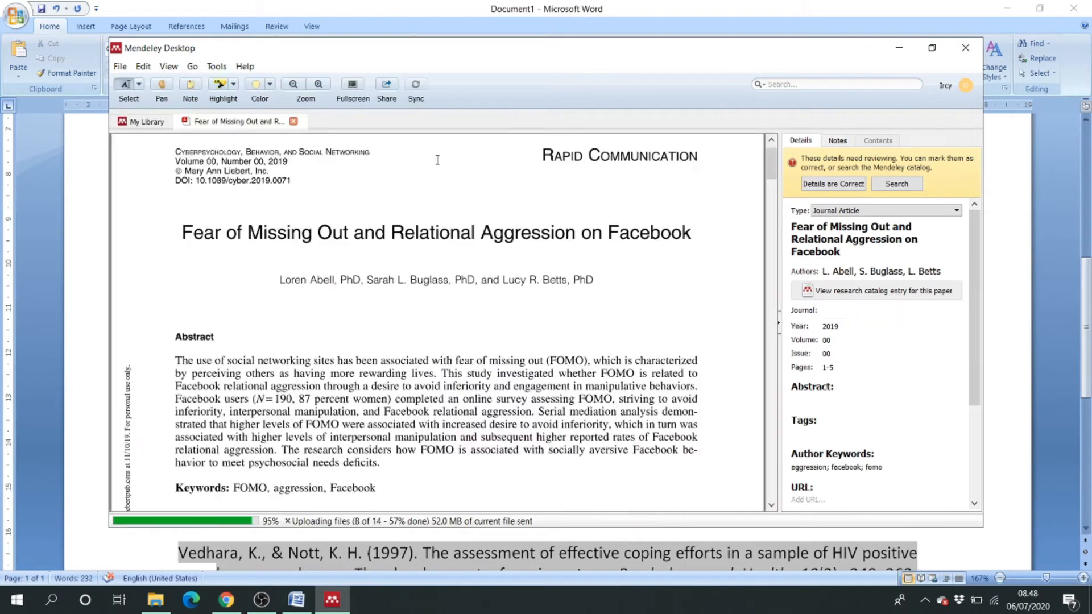
{"action": "scroll", "coordinate": [446, 216], "scroll_direction": "down", "scroll_amount": 2}
{"action": "scroll", "coordinate": [447, 216], "scroll_direction": "down", "scroll_amount": 5}
{"action": "scroll", "coordinate": [277, 178], "scroll_direction": "up", "scroll_amount": 7}
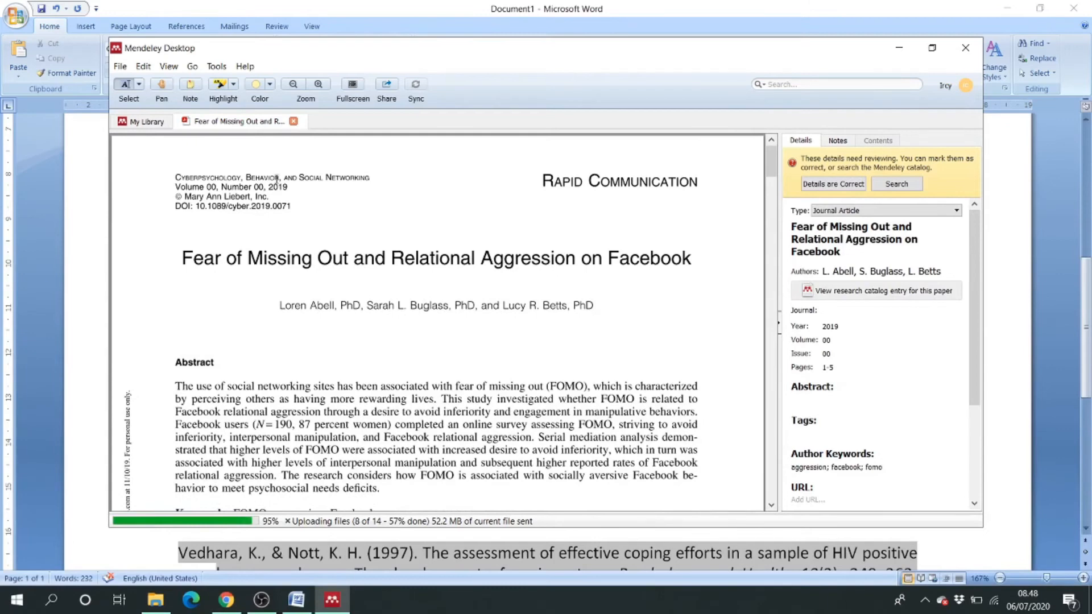
{"action": "left_click_drag", "start_coordinate": [182, 173], "coordinate": [327, 178]}
{"action": "scroll", "coordinate": [353, 216], "scroll_direction": "down", "scroll_amount": 20}
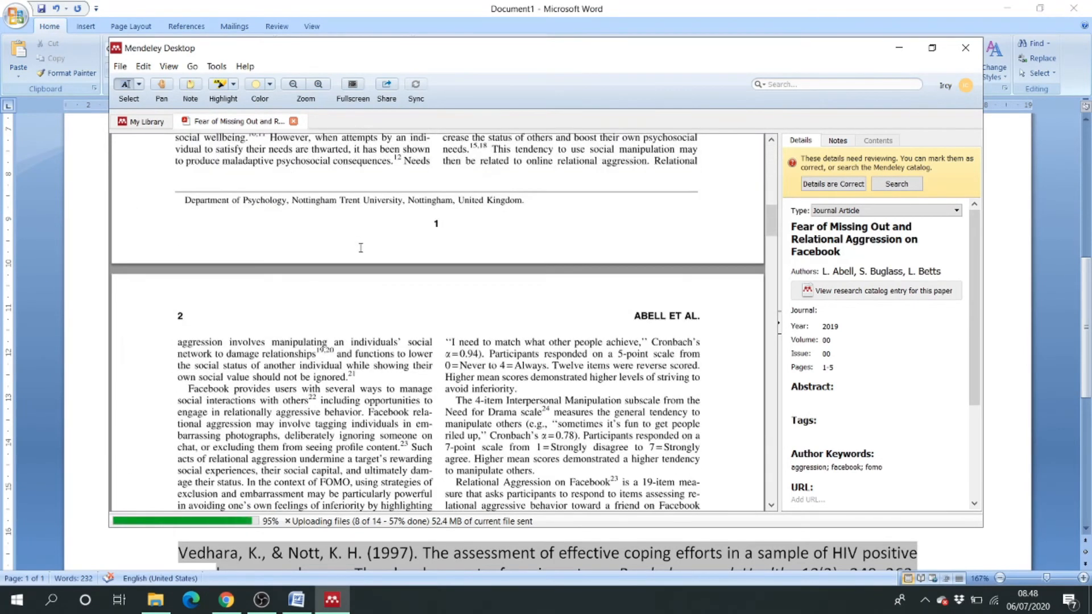
{"action": "scroll", "coordinate": [363, 256], "scroll_direction": "down", "scroll_amount": 10}
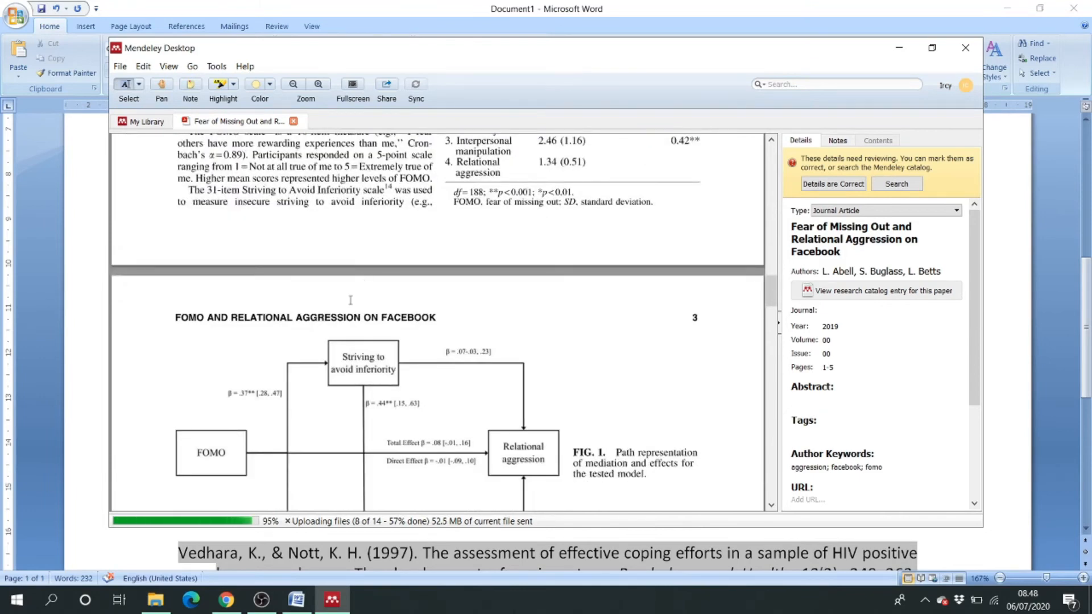
{"action": "scroll", "coordinate": [345, 302], "scroll_direction": "up", "scroll_amount": 4}
{"action": "scroll", "coordinate": [346, 301], "scroll_direction": "up", "scroll_amount": 12}
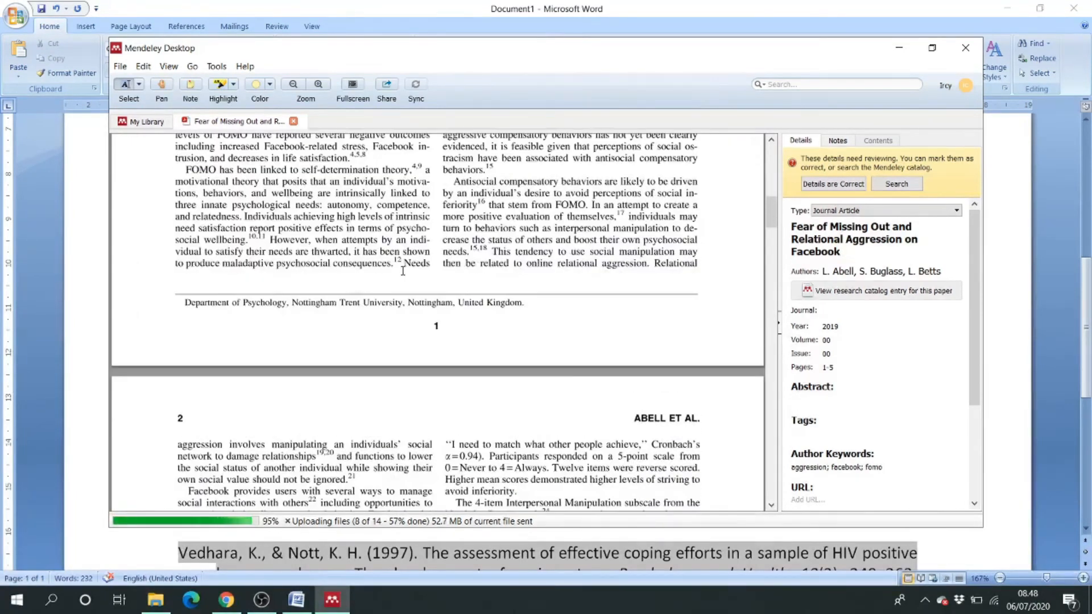
{"action": "scroll", "coordinate": [404, 269], "scroll_direction": "up", "scroll_amount": 5}
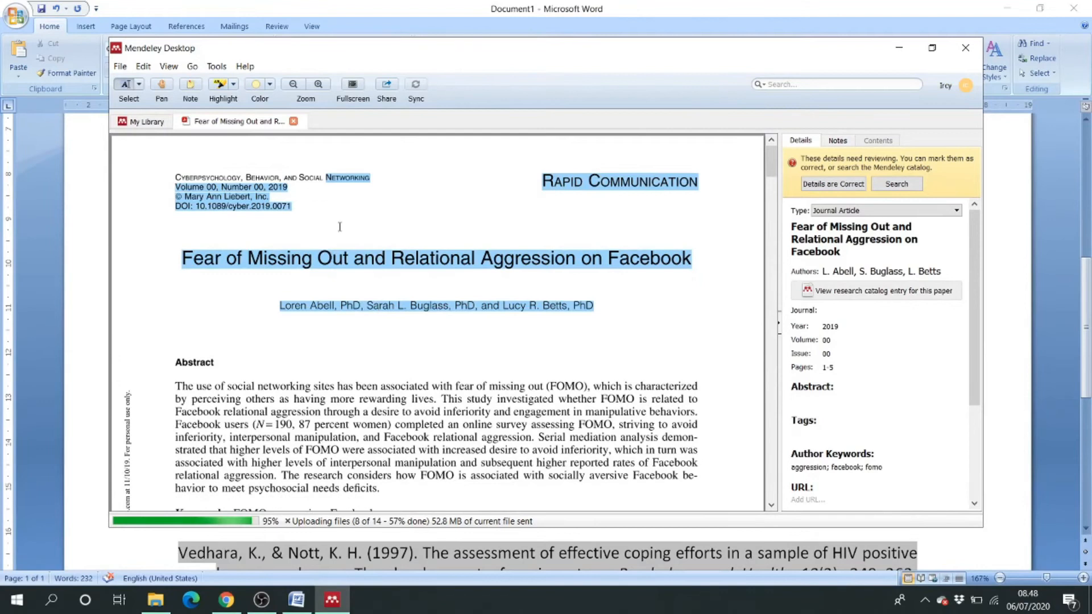
- Fill in the article's Journal field with "CYBERPSYCHOLOGY,BEHAVIOR, AND SOCIAL NETWORKING", following the PDF header
{"action": "left_click_drag", "start_coordinate": [372, 178], "coordinate": [182, 177]}
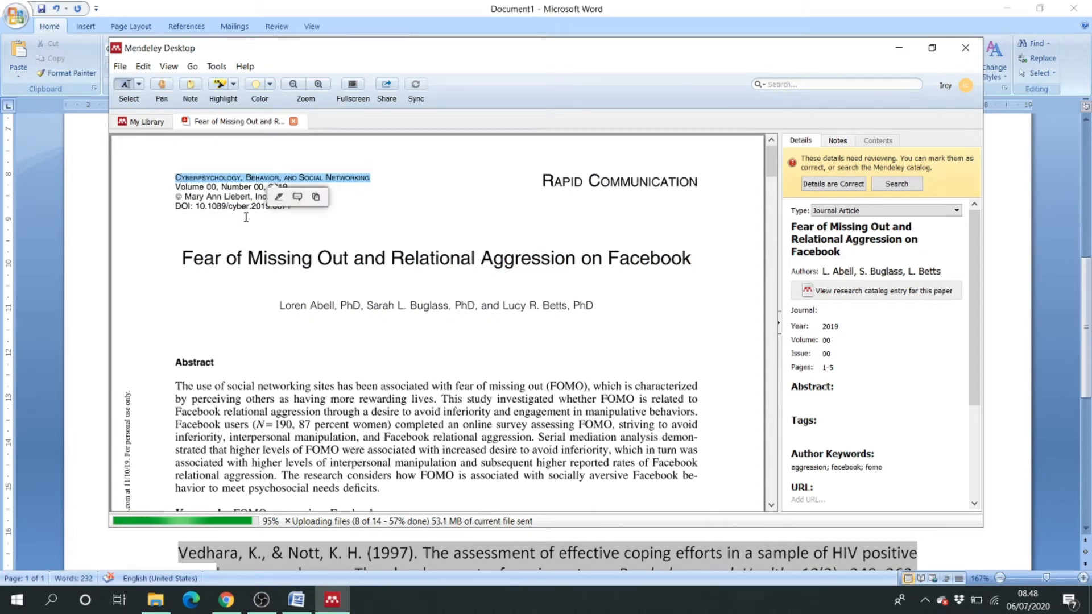
{"action": "left_click", "coordinate": [828, 311]}
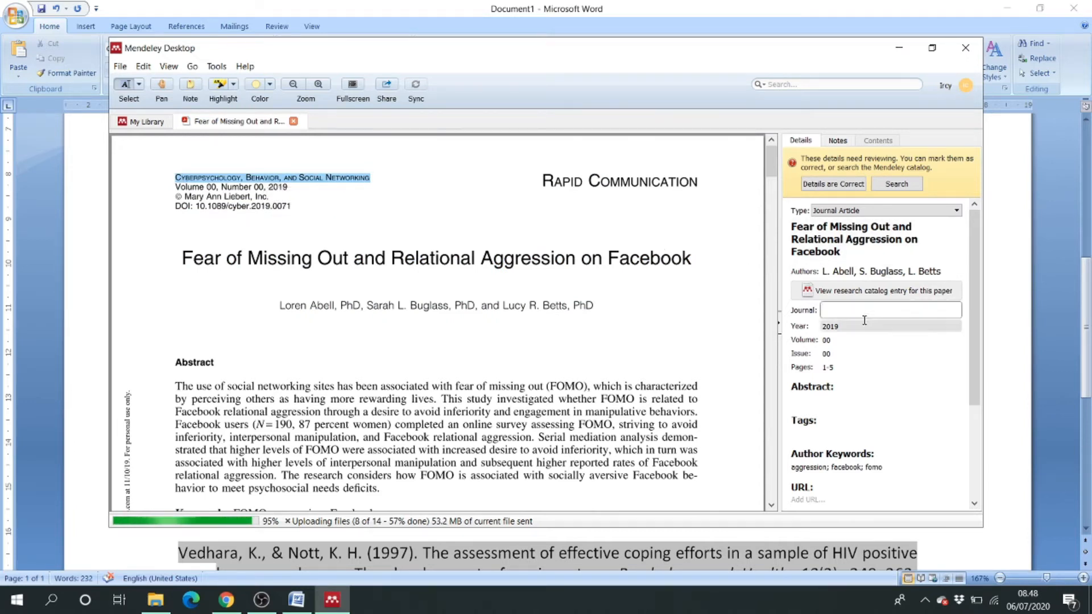
{"action": "type", "text": "CYBERPSYCHOLOGY,BEHAVIOR, AND SOCIAL NETWORKING"}
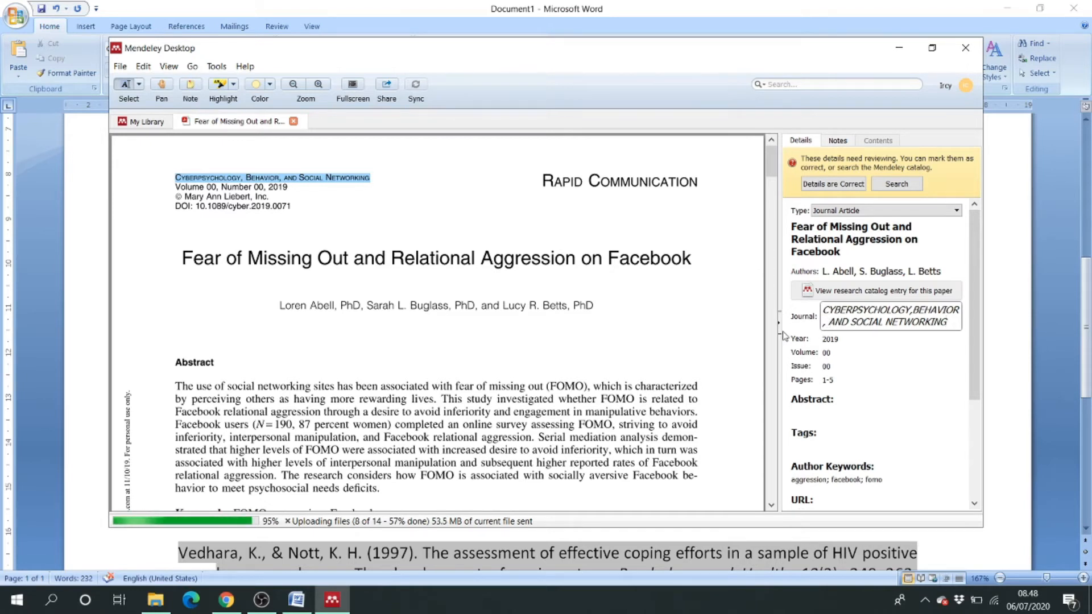
{"action": "left_click", "coordinate": [730, 349]}
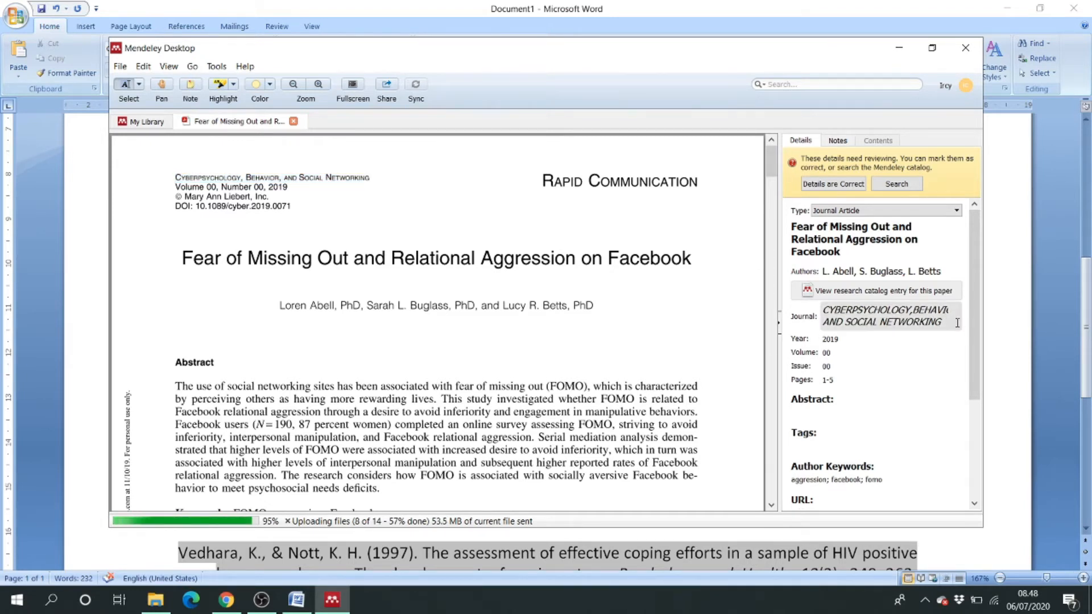
- Switch to Word and refresh the Mendeley citations and bibliography
{"action": "left_click", "coordinate": [296, 599]}
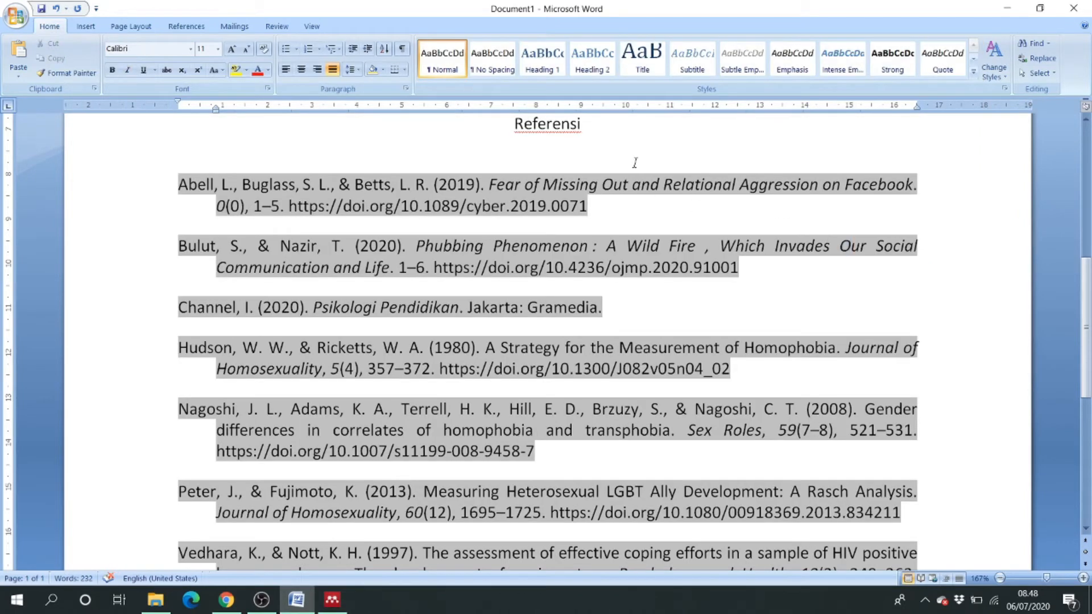
{"action": "left_click", "coordinate": [188, 27]}
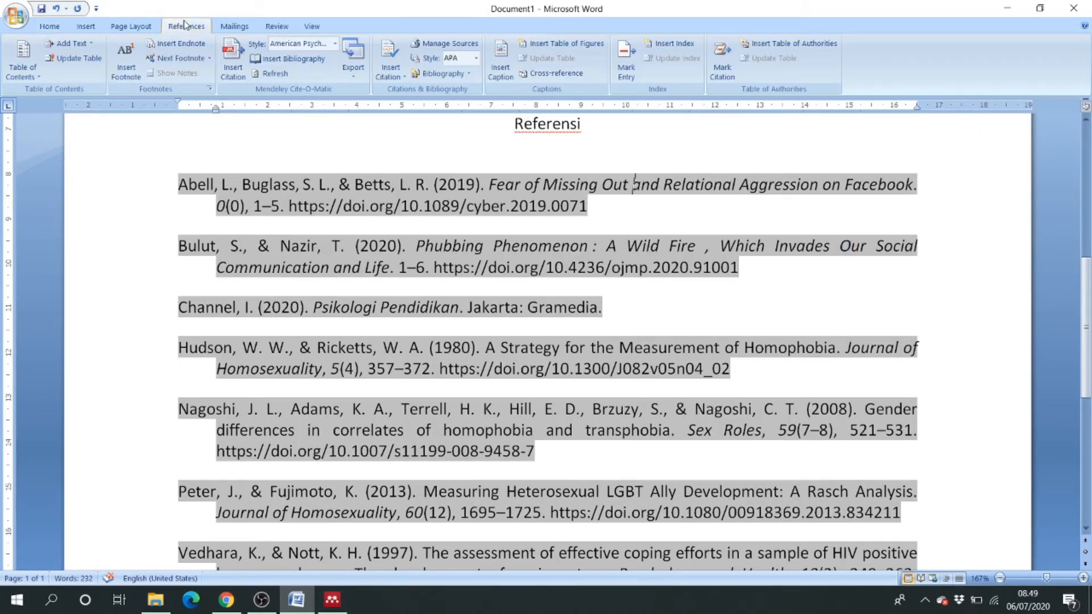
{"action": "left_click", "coordinate": [275, 73]}
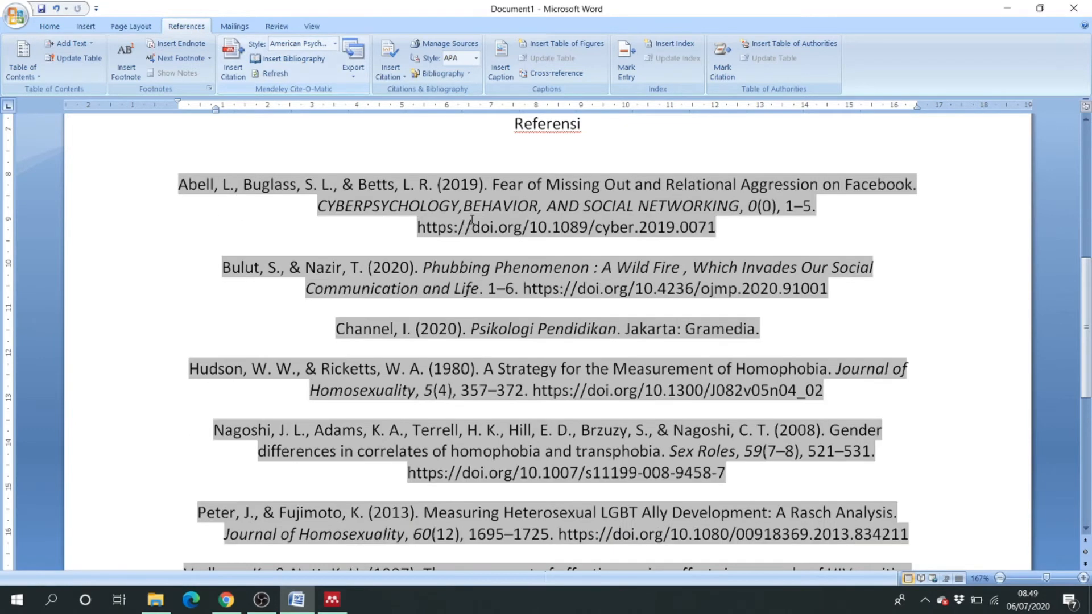
- Justify all the reference entries below the Referensi heading
{"action": "left_click_drag", "start_coordinate": [178, 183], "coordinate": [426, 441]}
{"action": "key", "text": "ctrl+j"}
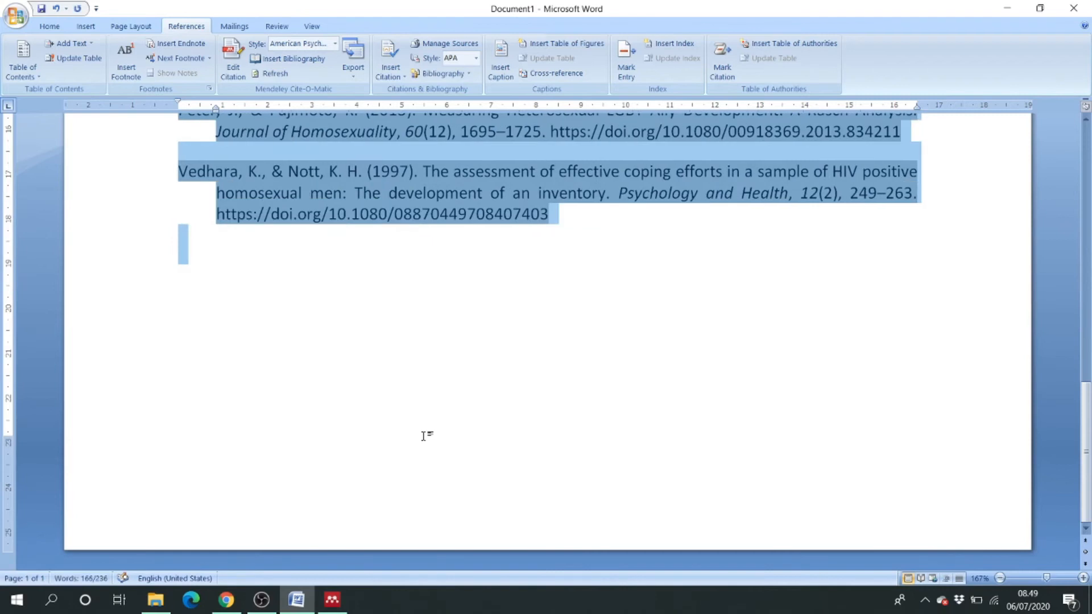
{"action": "left_click", "coordinate": [424, 436]}
{"action": "scroll", "coordinate": [442, 416], "scroll_direction": "up", "scroll_amount": 10}
{"action": "scroll", "coordinate": [445, 408], "scroll_direction": "down", "scroll_amount": 1}
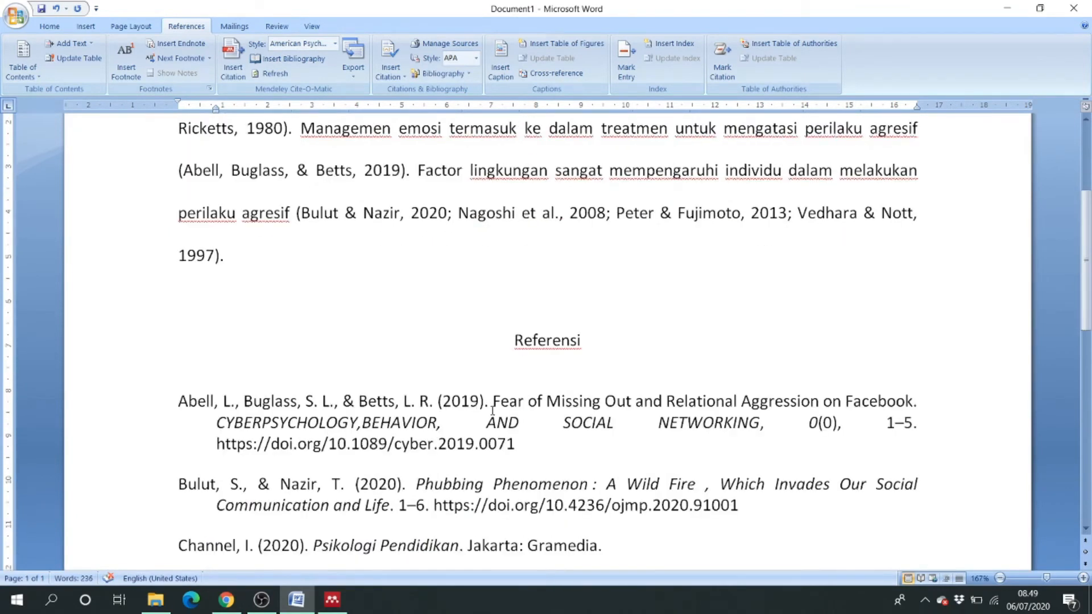
- Change the journal name in the first reference entry to Capitalize Each Word
{"action": "left_click", "coordinate": [362, 424]}
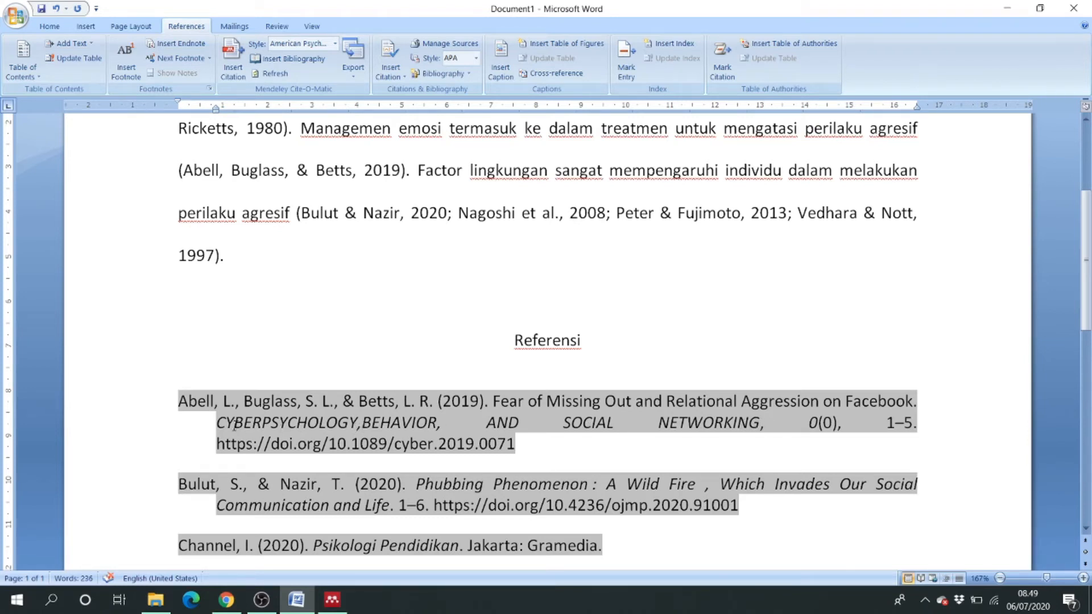
{"action": "left_click_drag", "start_coordinate": [217, 424], "coordinate": [758, 414]}
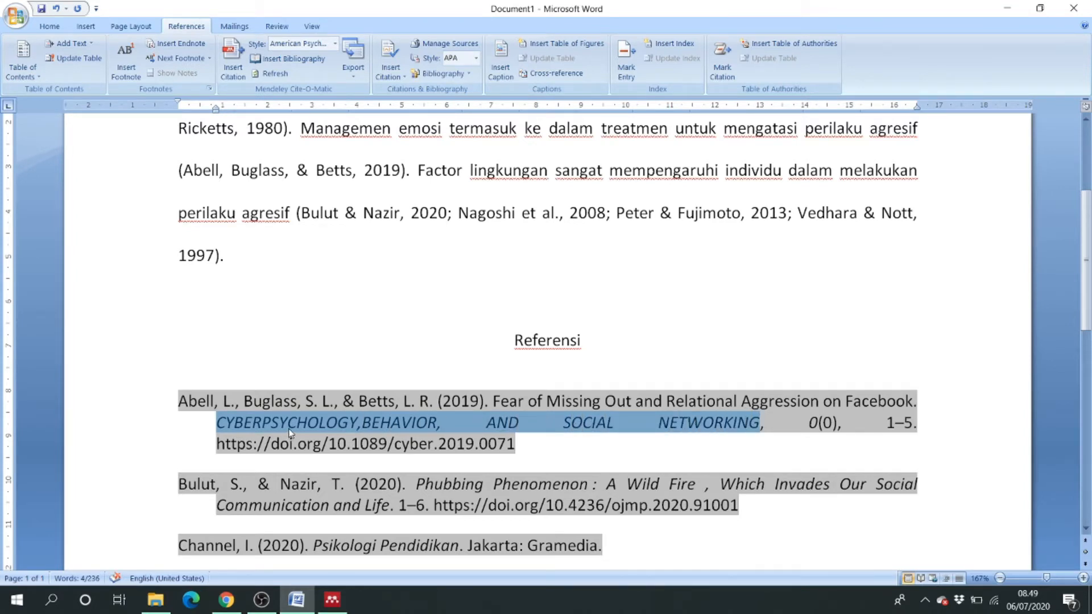
{"action": "left_click", "coordinate": [49, 26]}
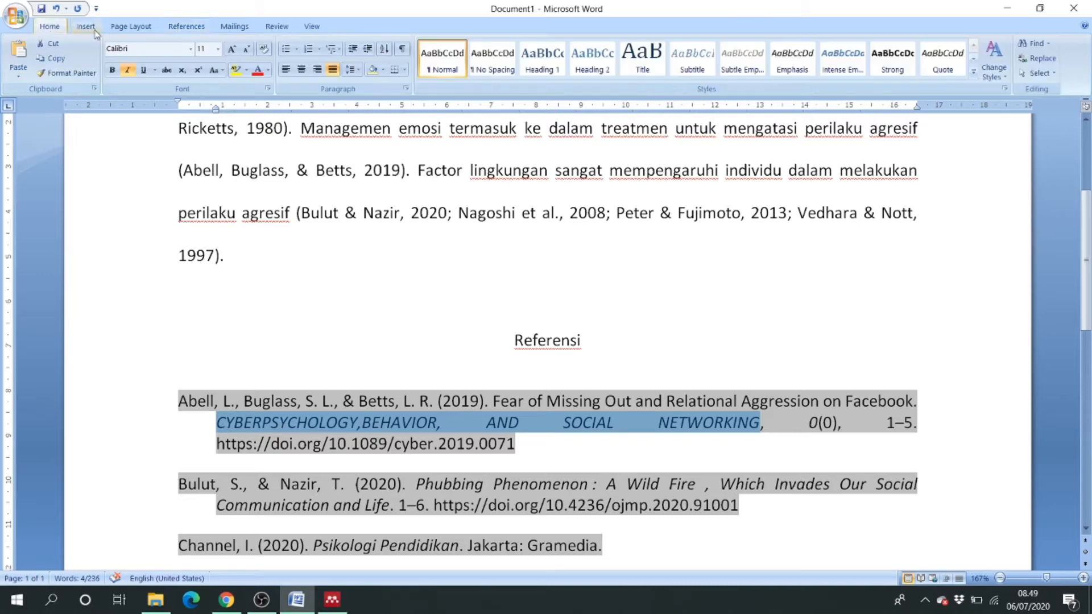
{"action": "left_click", "coordinate": [225, 75]}
{"action": "left_click", "coordinate": [255, 137]}
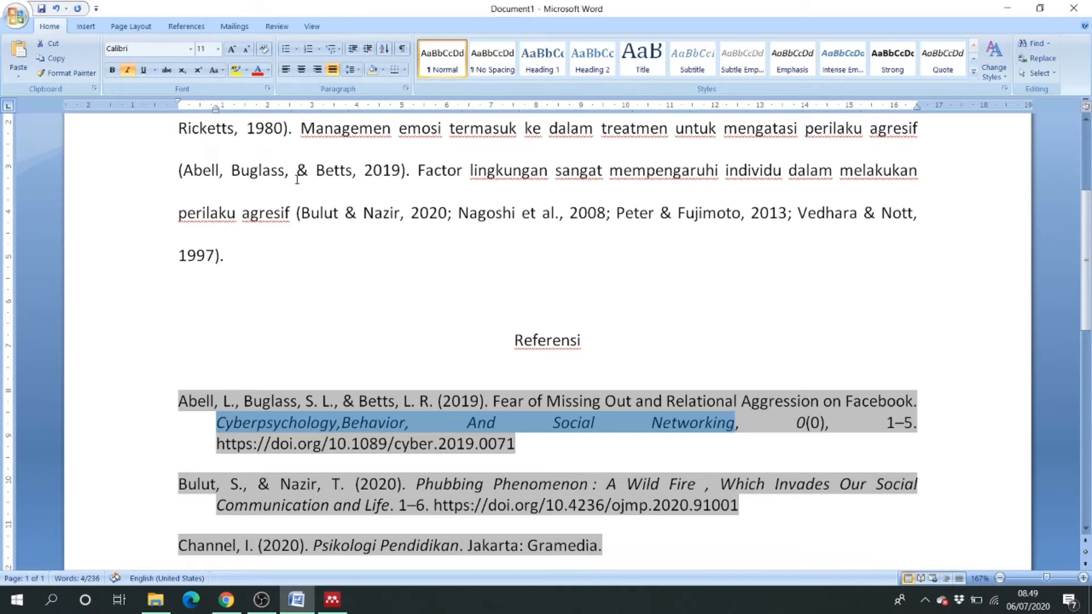
- Add a space before "Behavior" and lowercase "and" in the first entry's journal name, and check the corrected name
{"action": "left_click", "coordinate": [345, 423]}
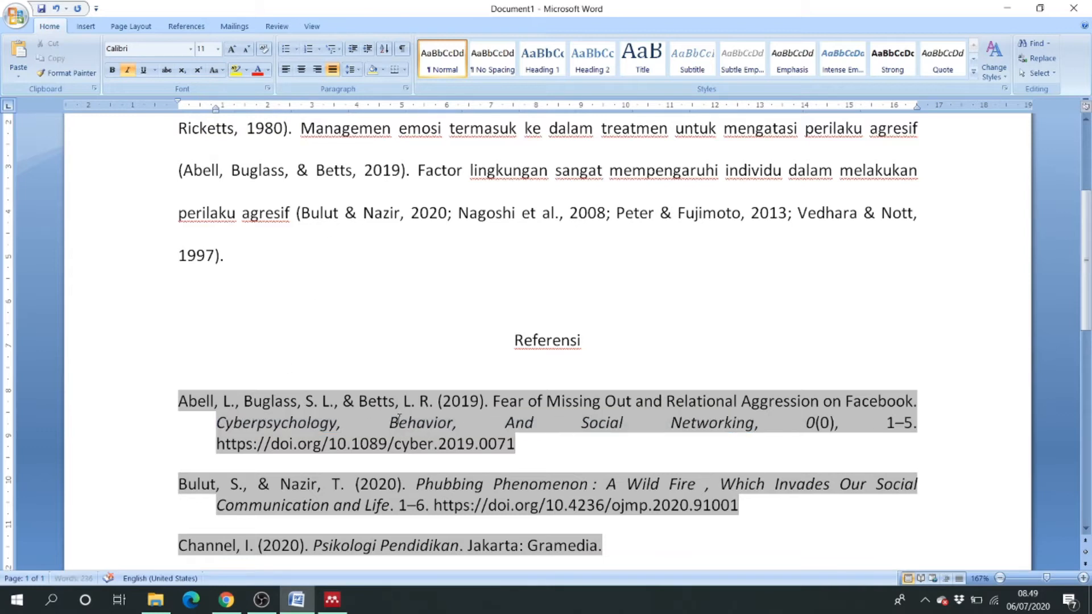
{"action": "left_click", "coordinate": [518, 422]}
{"action": "key", "text": "BackSpace"}
{"action": "type", "text": "a"}
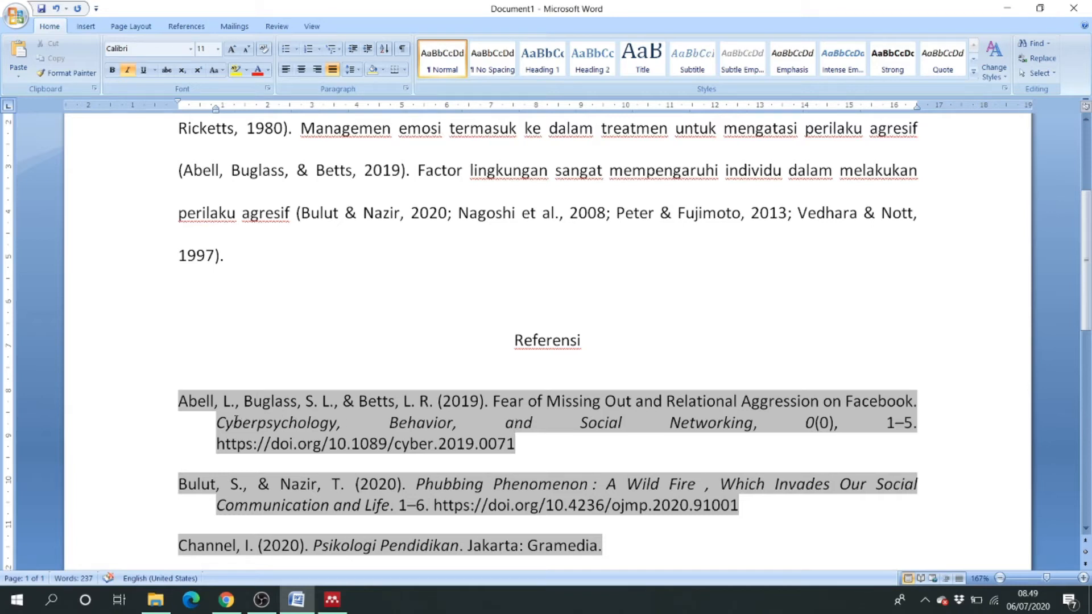
{"action": "left_click_drag", "start_coordinate": [215, 422], "coordinate": [310, 422]}
{"action": "left_click", "coordinate": [254, 422]}
{"action": "left_click_drag", "start_coordinate": [221, 422], "coordinate": [753, 424]}
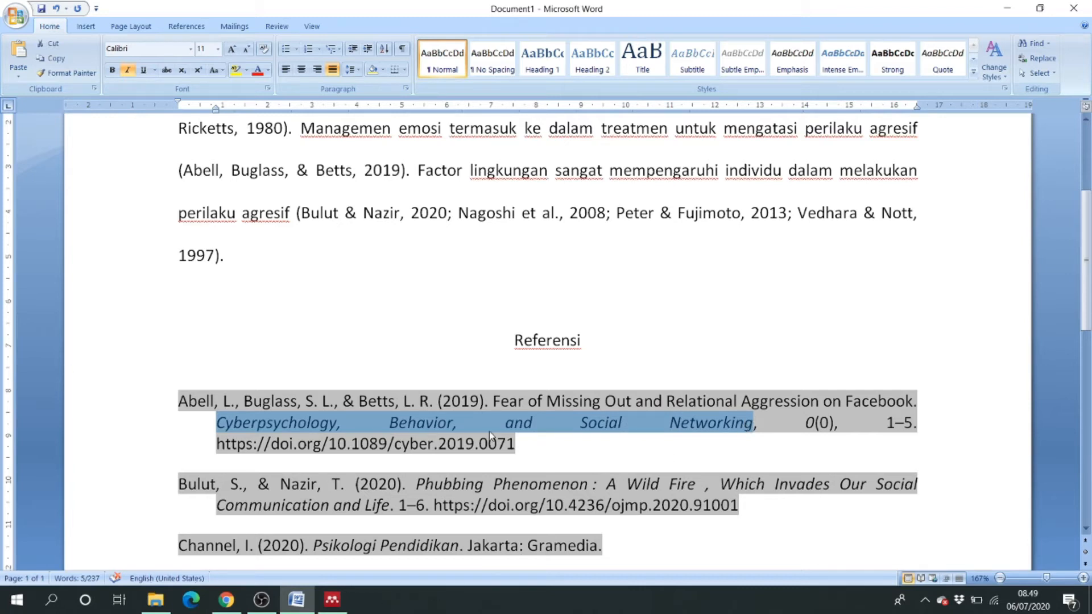
{"action": "left_click", "coordinate": [514, 340]}
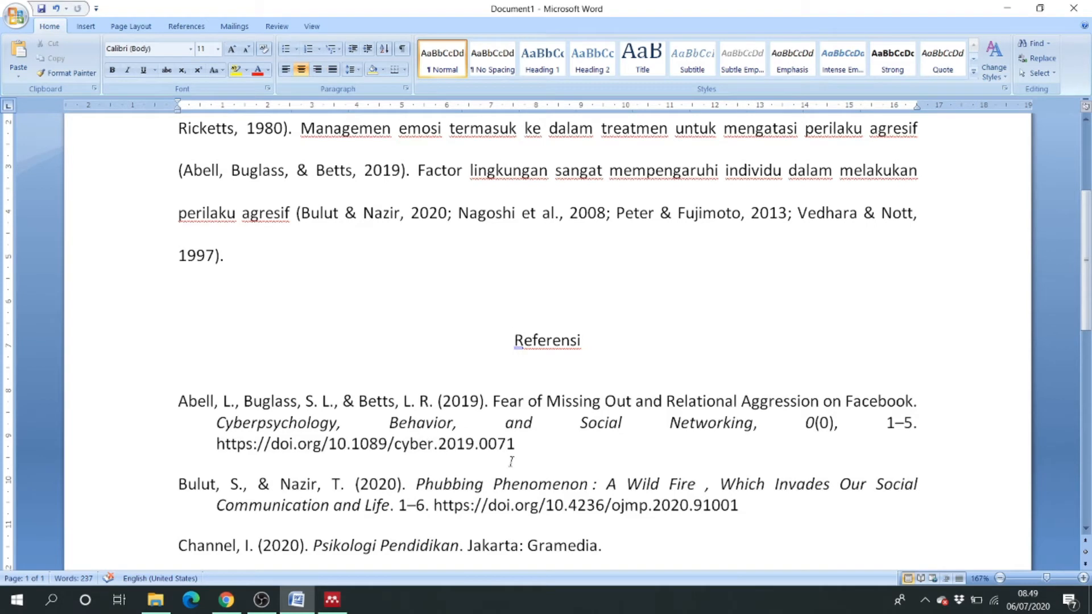
- Refresh the Mendeley bibliography again and justify the text of the whole document
{"action": "left_click", "coordinate": [189, 28]}
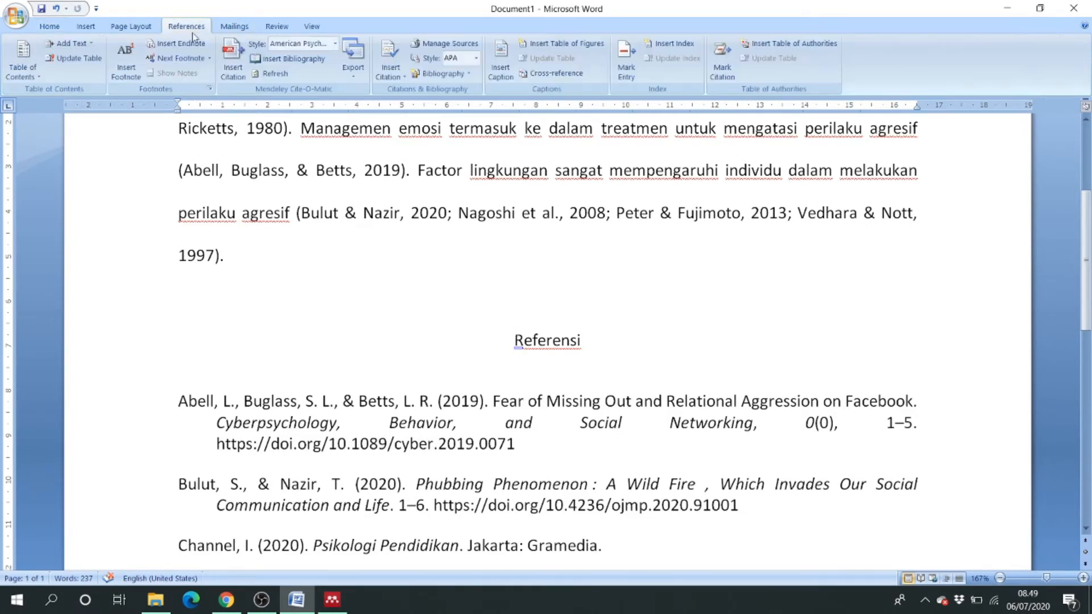
{"action": "left_click", "coordinate": [277, 74]}
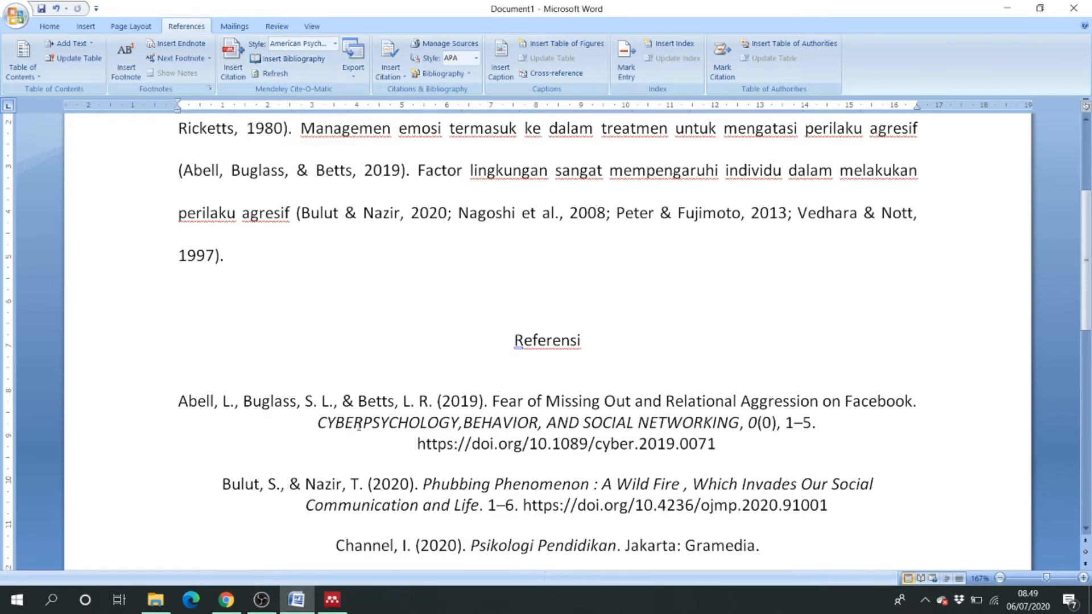
{"action": "left_click", "coordinate": [284, 418]}
{"action": "key", "text": "ctrl+a"}
{"action": "key", "text": "ctrl+j"}
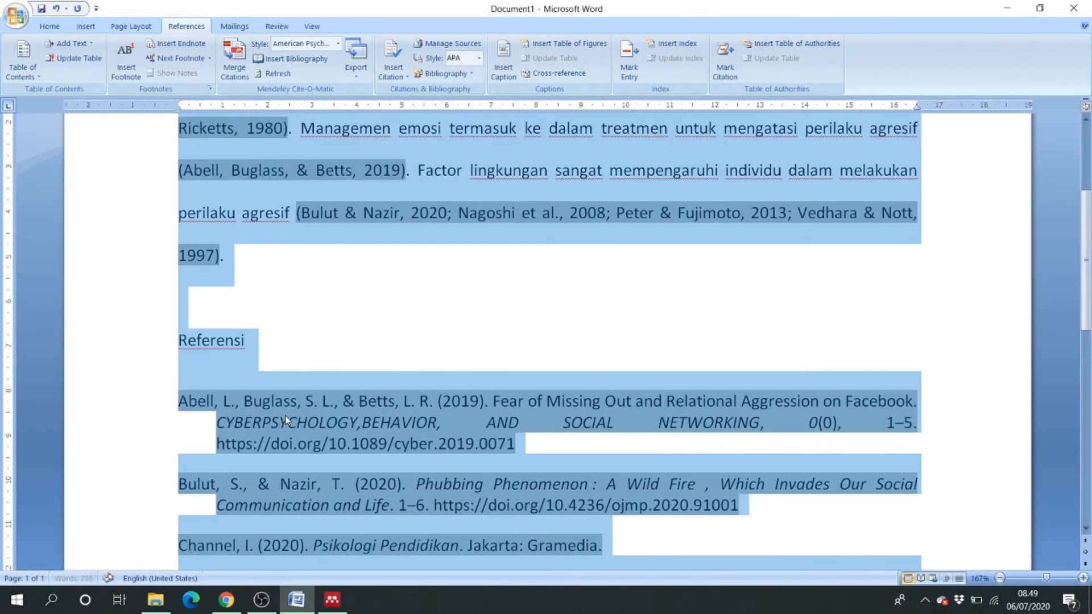
{"action": "left_click", "coordinate": [392, 372]}
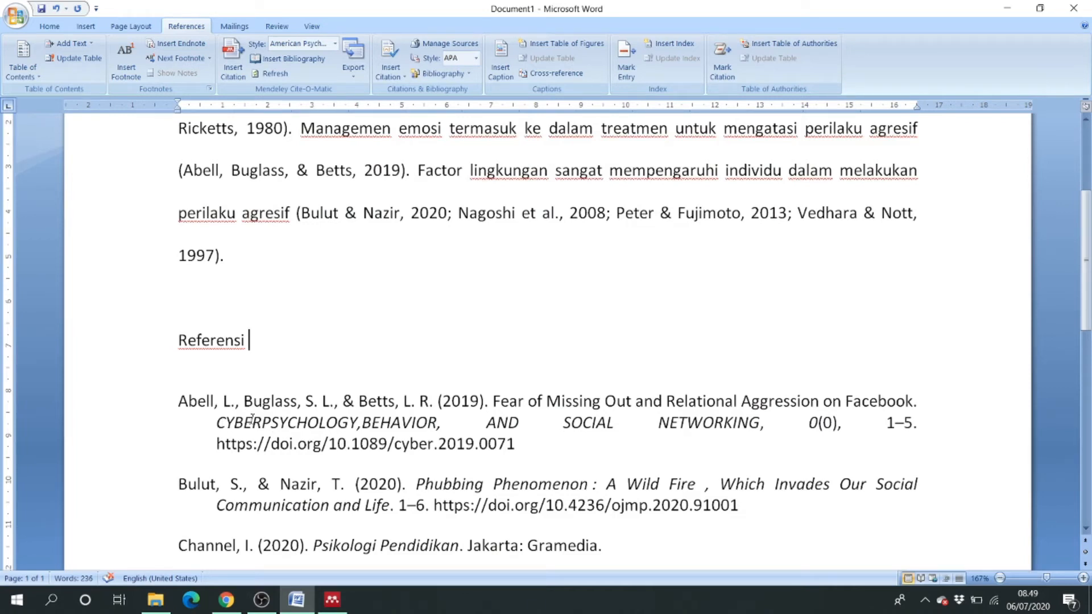
- Try centring the whole document's text and left-aligning a line near the Referensi heading
{"action": "key", "text": "ctrl+a"}
{"action": "key", "text": "ctrl+e"}
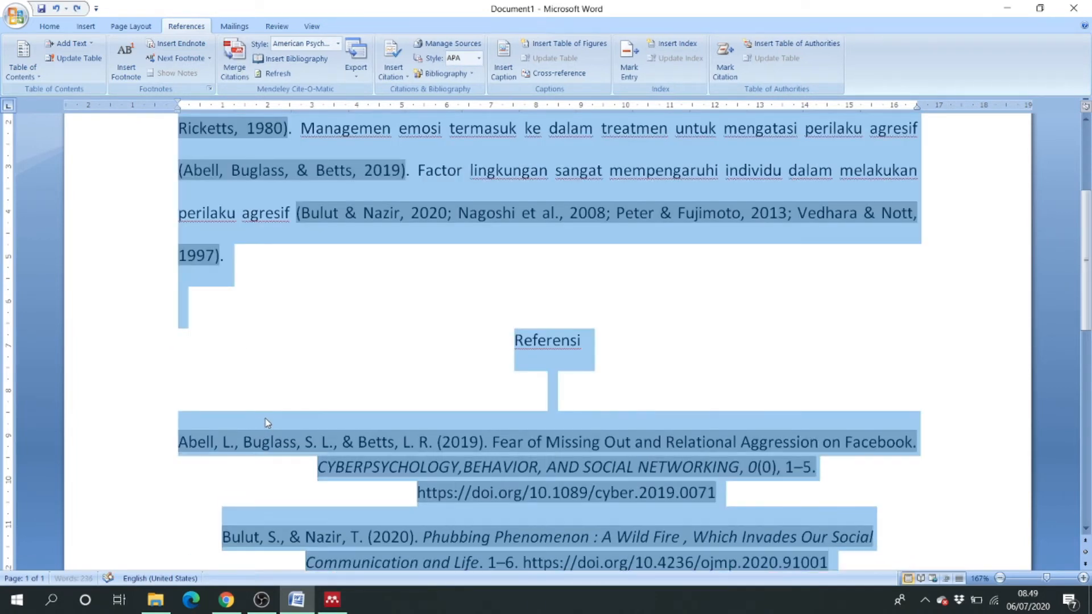
{"action": "left_click", "coordinate": [290, 435]}
{"action": "key", "text": "ctrl+l"}
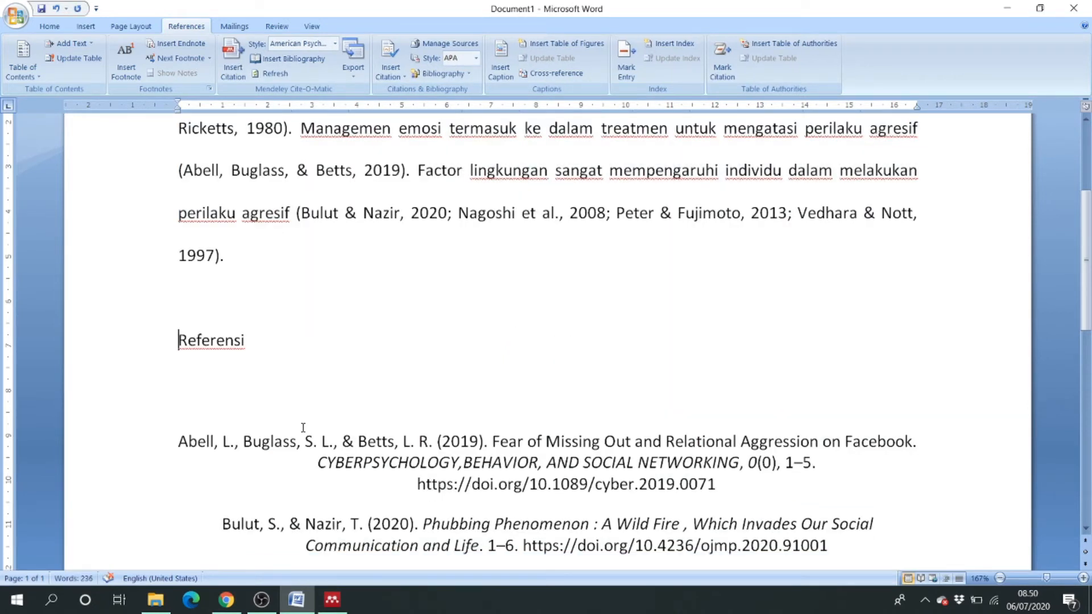
- Select the whole document and justify its text, including the reference entries
{"action": "key", "text": "ctrl+a"}
{"action": "key", "text": "ctrl+j"}
{"action": "left_click", "coordinate": [312, 383]}
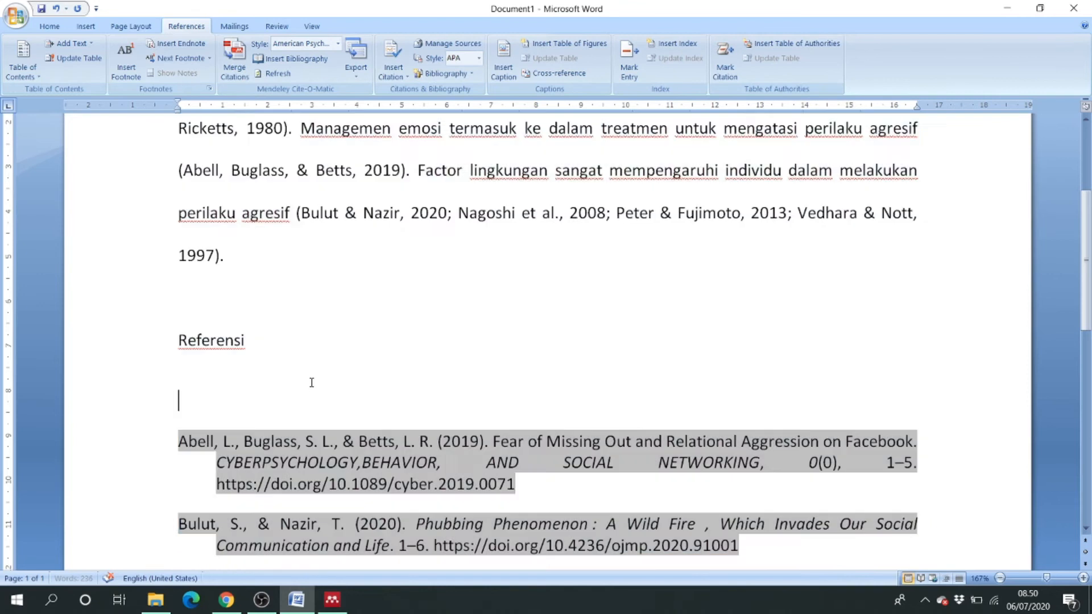
- Apply Capitalize Each Word to the uppercase journal name in the "Fear of Missing Out" reference entry
{"action": "left_click_drag", "start_coordinate": [211, 461], "coordinate": [764, 462]}
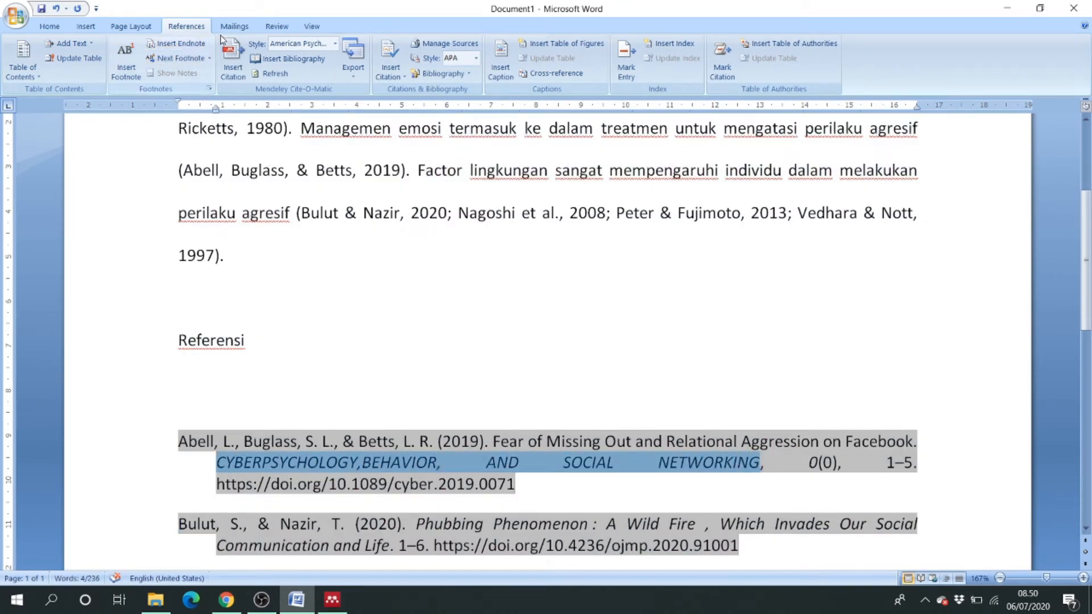
{"action": "left_click", "coordinate": [50, 31]}
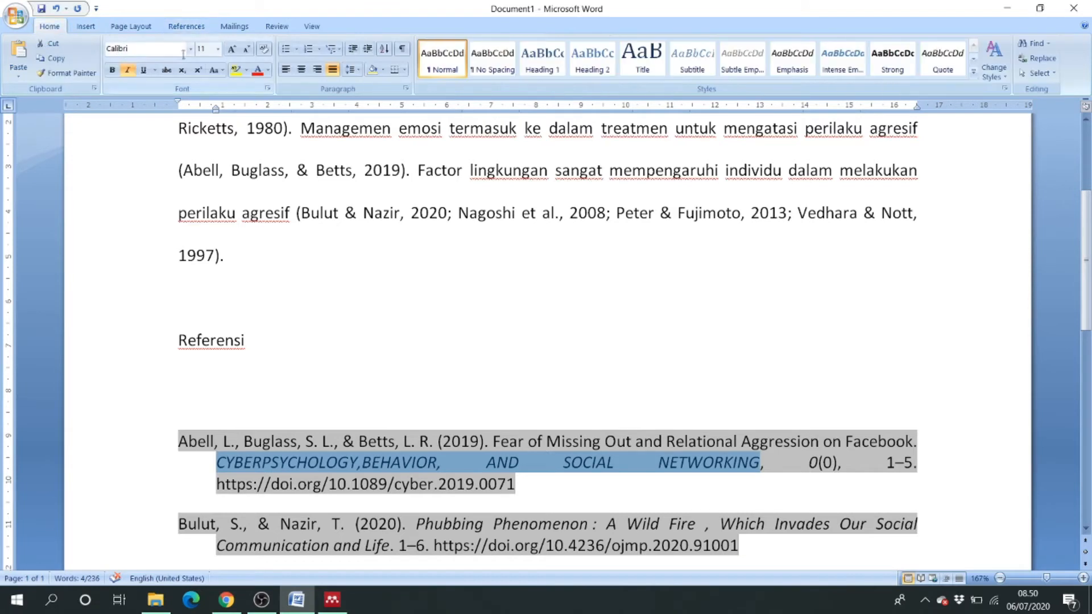
{"action": "left_click", "coordinate": [215, 70]}
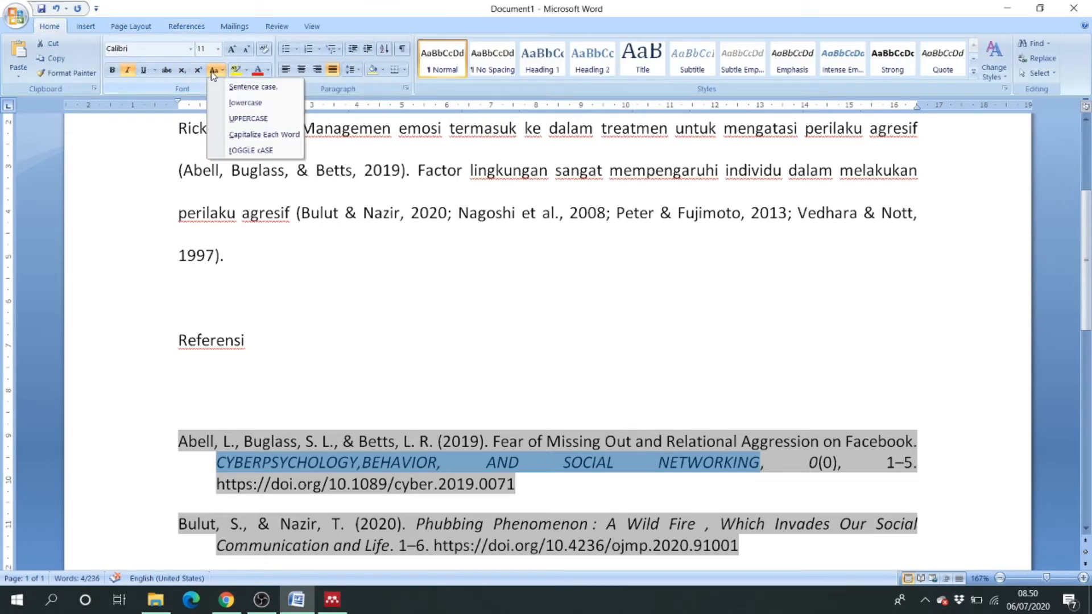
{"action": "left_click", "coordinate": [259, 134]}
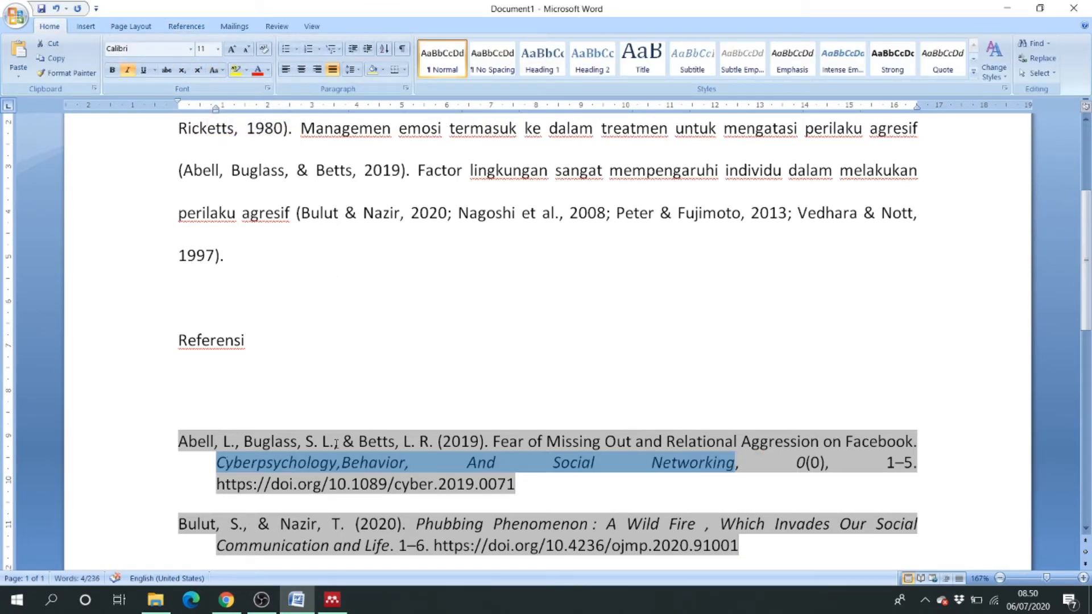
- Insert a space after "Cyberpsychology," and change "And" to lowercase in the "Fear of Missing Out" entry's journal name
{"action": "left_click", "coordinate": [342, 465]}
{"action": "left_click_drag", "start_coordinate": [507, 468], "coordinate": [516, 468]}
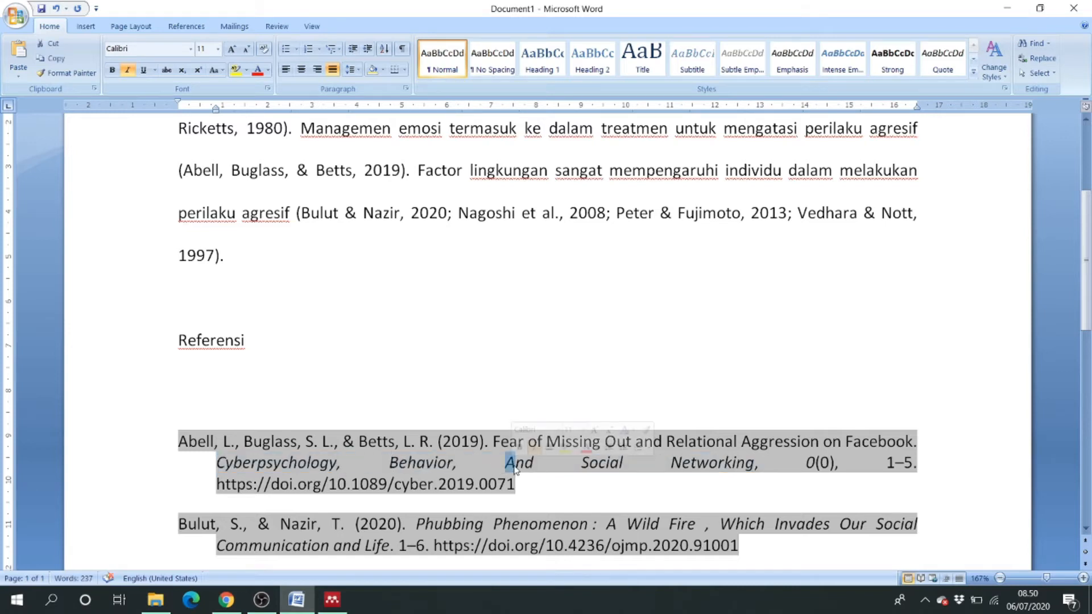
{"action": "type", "text": "a"}
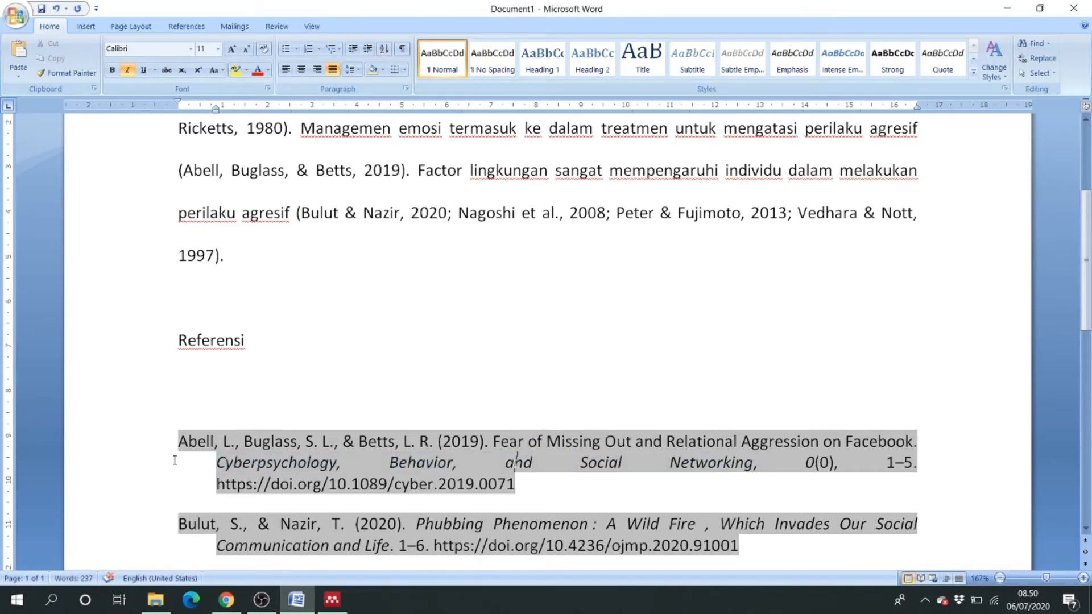
- Copy the corrected journal name into the Journal field of the "Fear of Missing Out" article in Mendeley: "Cyberpsychology, Behavior, and Social Networking"
{"action": "left_click_drag", "start_coordinate": [220, 463], "coordinate": [747, 462]}
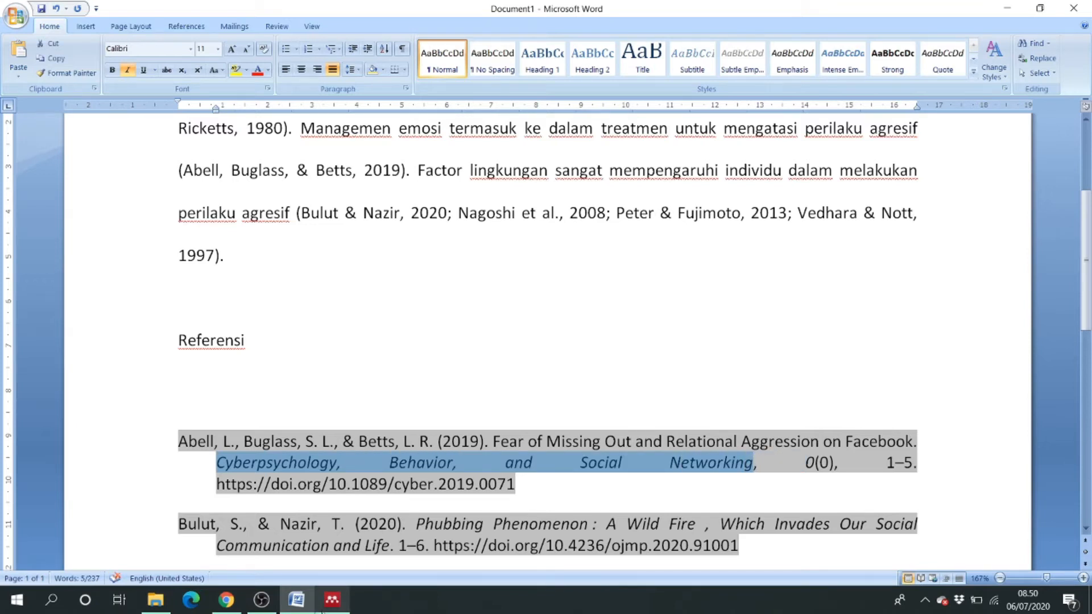
{"action": "left_click", "coordinate": [332, 600]}
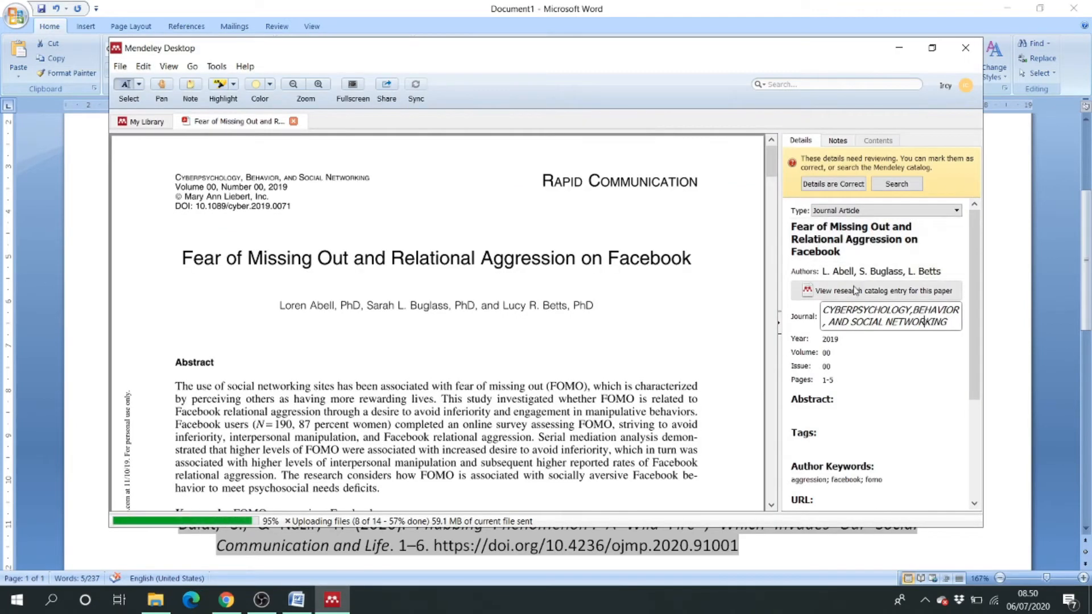
{"action": "triple_click", "coordinate": [854, 321]}
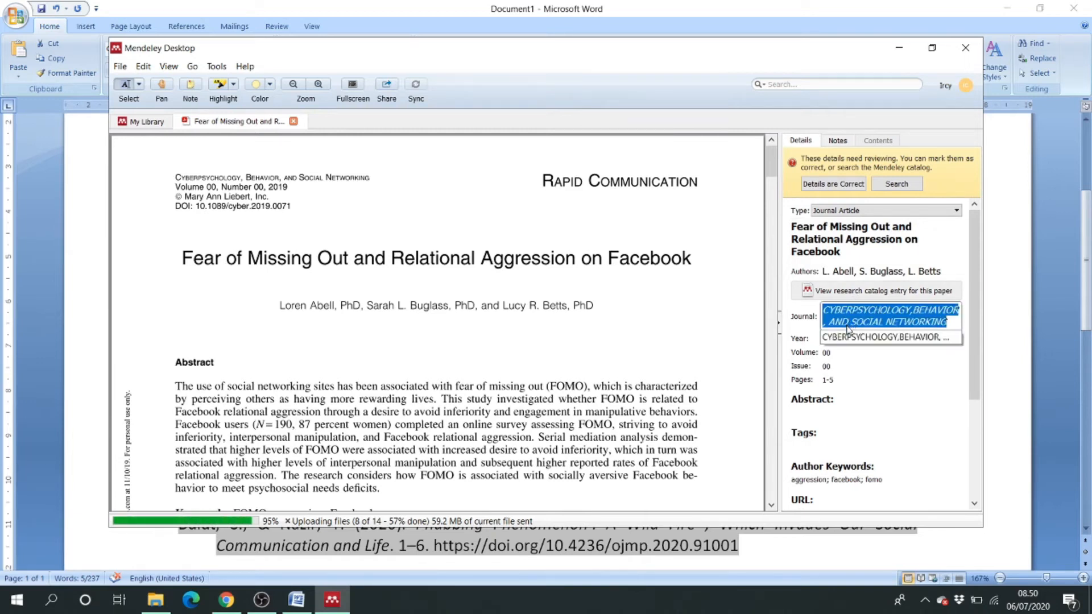
{"action": "left_click", "coordinate": [847, 335]}
{"action": "left_click", "coordinate": [655, 345]}
- Switch back to Word, refresh the Mendeley citations and bibliography, and review the updated reference list
{"action": "left_click", "coordinate": [297, 599]}
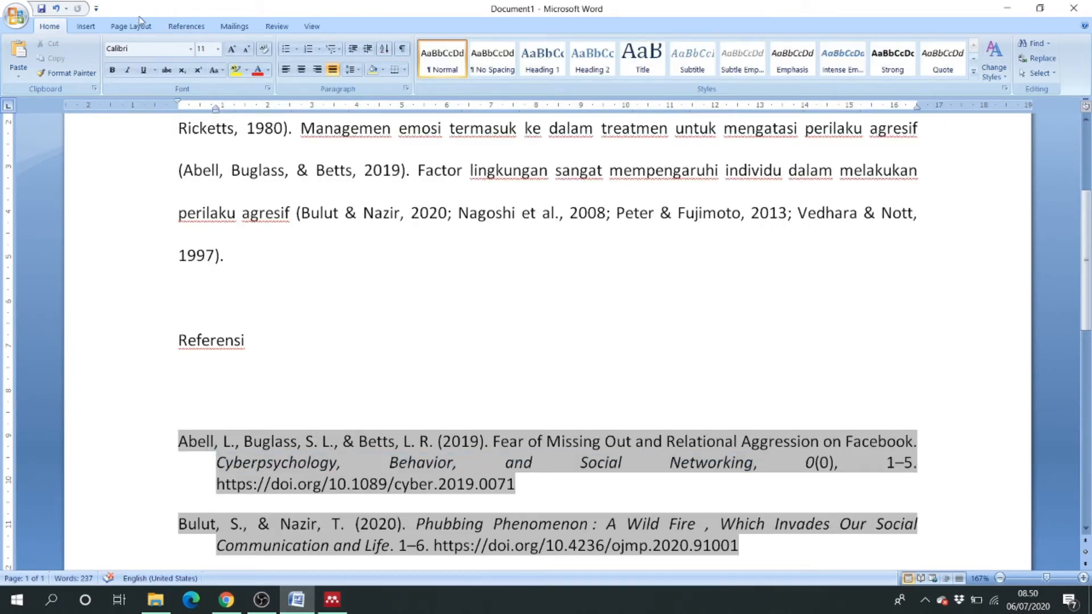
{"action": "left_click", "coordinate": [197, 26]}
{"action": "left_click", "coordinate": [269, 74]}
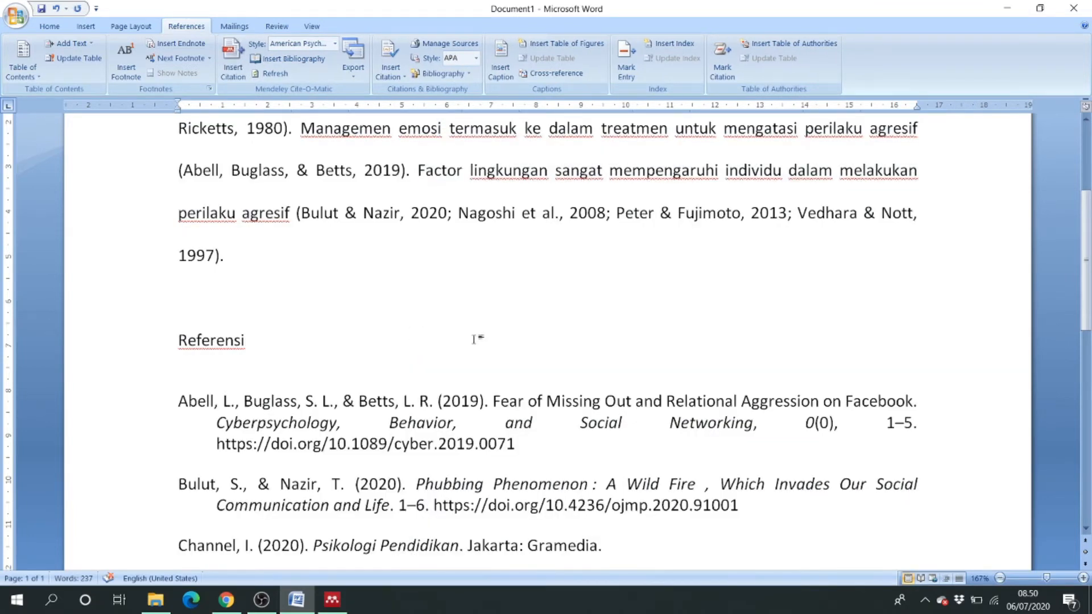
{"action": "scroll", "coordinate": [657, 369], "scroll_direction": "down", "scroll_amount": 10}
{"action": "scroll", "coordinate": [657, 378], "scroll_direction": "up", "scroll_amount": 10}
{"action": "scroll", "coordinate": [472, 414], "scroll_direction": "down", "scroll_amount": 1}
{"action": "scroll", "coordinate": [472, 409], "scroll_direction": "up", "scroll_amount": 3}
{"action": "scroll", "coordinate": [290, 380], "scroll_direction": "down", "scroll_amount": 3}
{"action": "left_click_drag", "start_coordinate": [180, 344], "coordinate": [328, 345]}
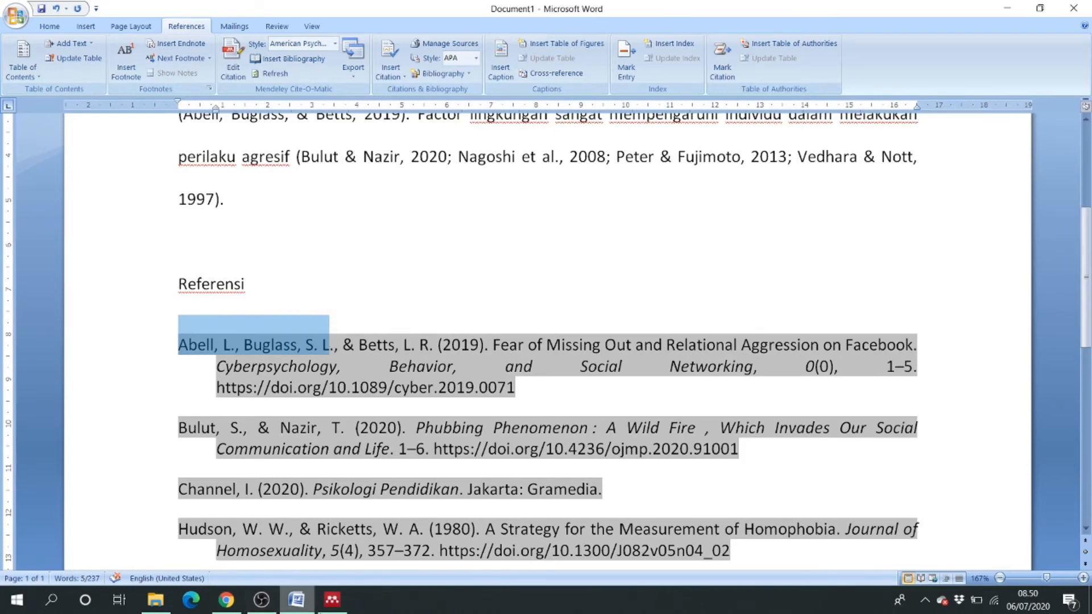
- Switch to Mendeley and examine the details of "Psikologi Pendidikan" and "A Strategy for the Measurement of Homophobia"
{"action": "left_click", "coordinate": [332, 599]}
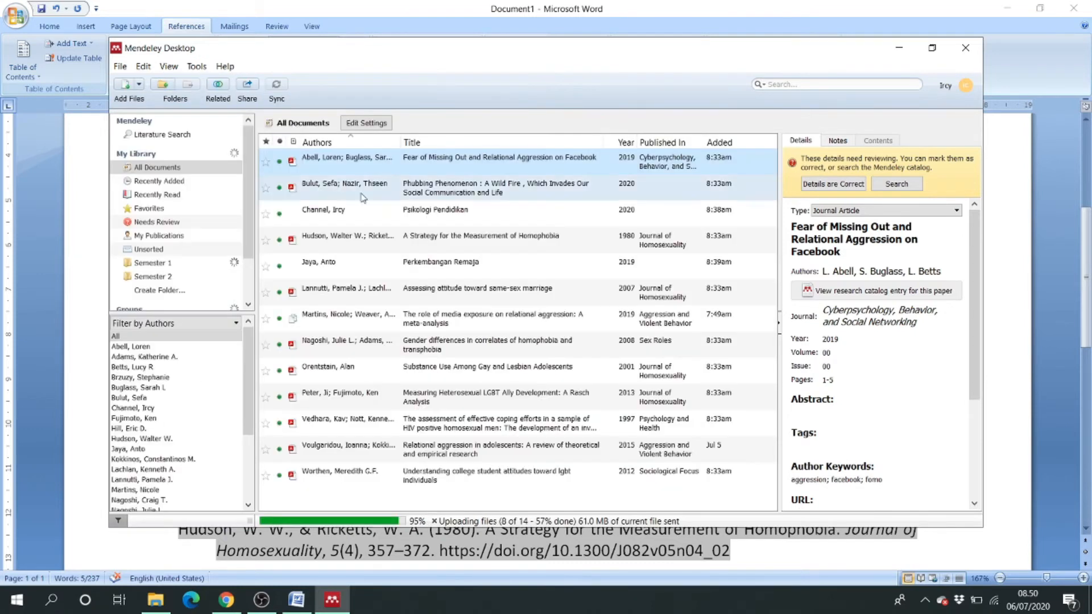
{"action": "left_click", "coordinate": [437, 189]}
{"action": "left_click", "coordinate": [501, 221]}
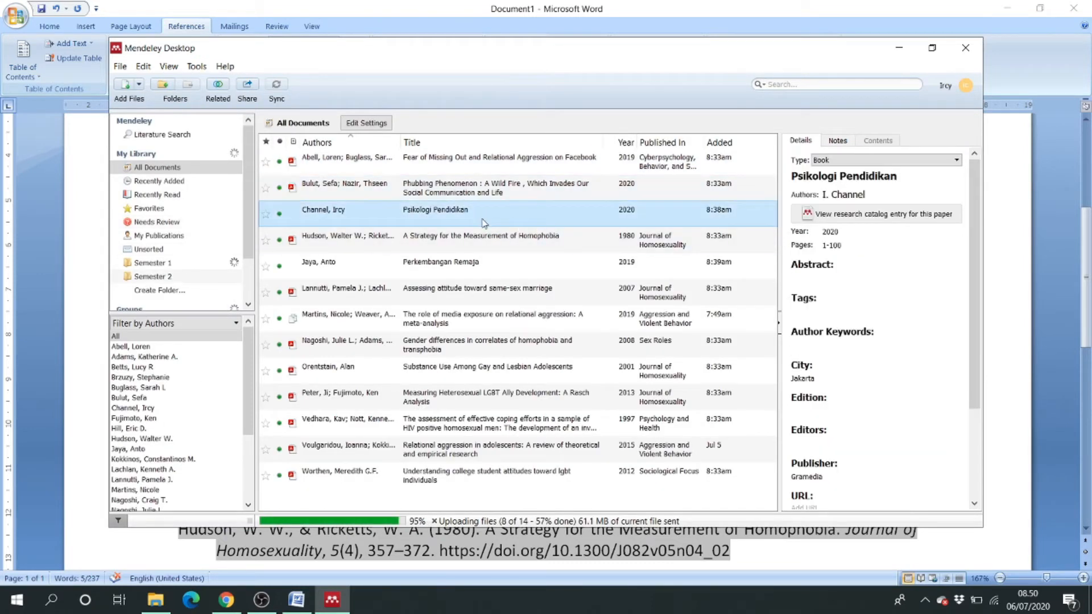
{"action": "left_click", "coordinate": [500, 240]}
{"action": "left_click", "coordinate": [802, 185]}
{"action": "left_click_drag", "start_coordinate": [802, 189], "coordinate": [821, 219]}
{"action": "left_click", "coordinate": [803, 212]}
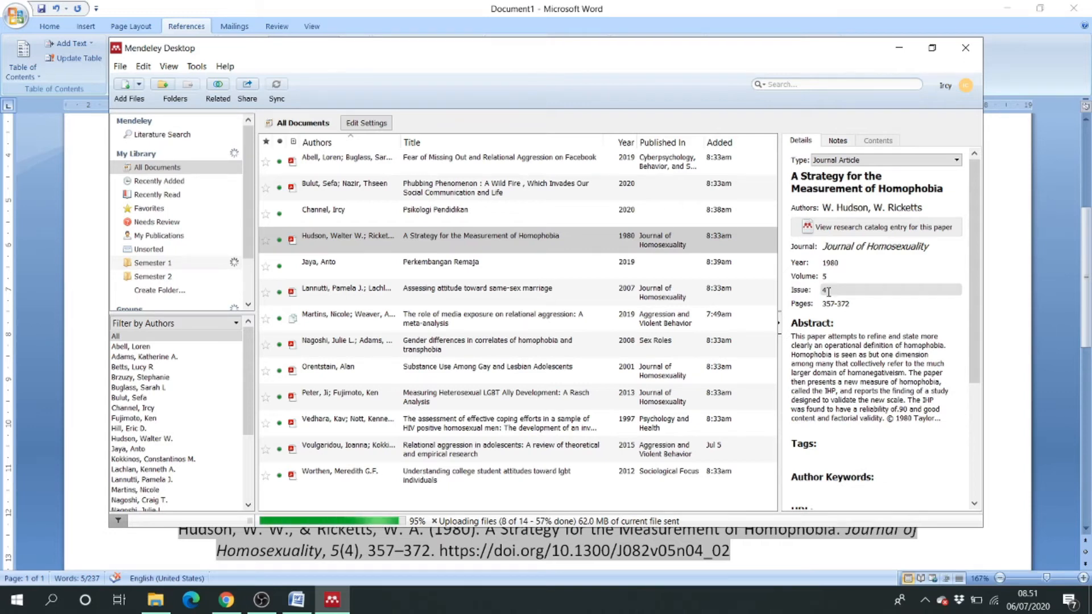
- Check the volume, issue and pages of "A Strategy for the Measurement of Homophobia" in its PDF, then inspect its catalog IDs in Mendeley
{"action": "double_click", "coordinate": [573, 237]}
{"action": "scroll", "coordinate": [392, 247], "scroll_direction": "down", "scroll_amount": 10}
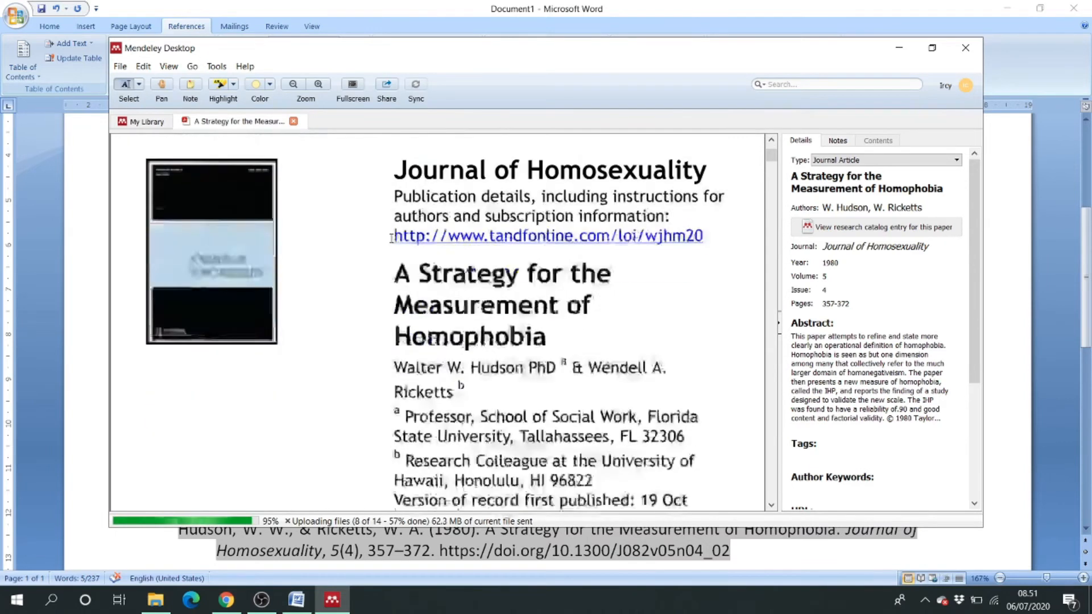
{"action": "scroll", "coordinate": [391, 247], "scroll_direction": "down", "scroll_amount": 5}
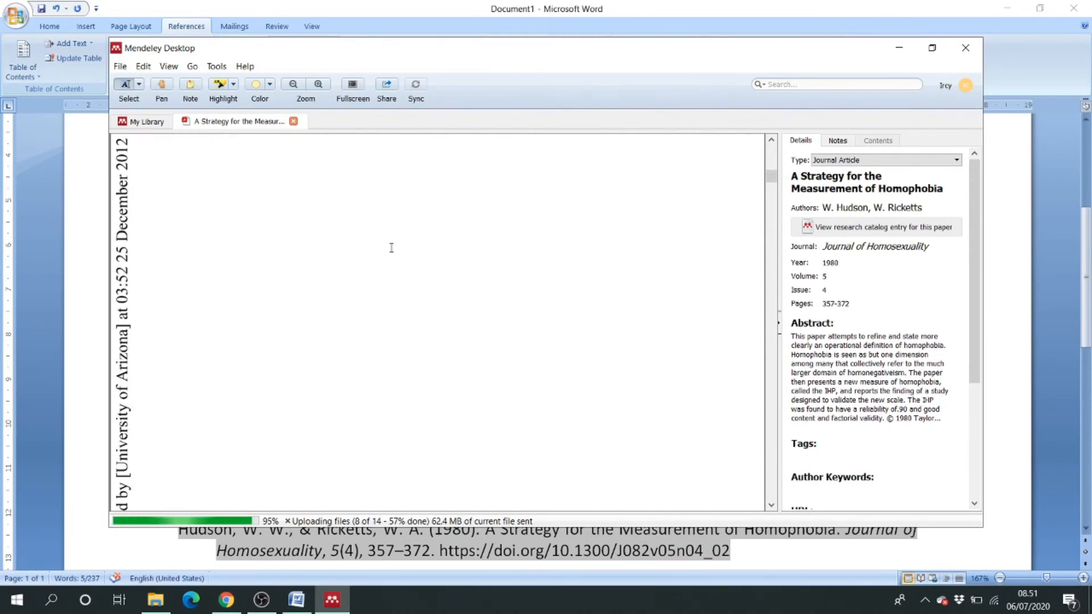
{"action": "scroll", "coordinate": [390, 249], "scroll_direction": "down", "scroll_amount": 10}
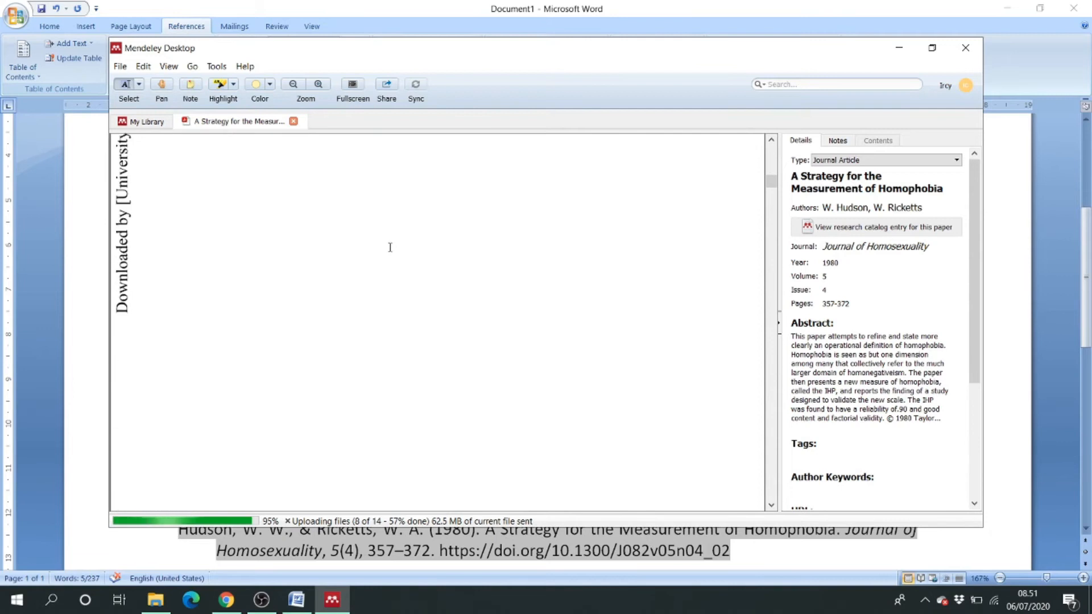
{"action": "scroll", "coordinate": [390, 248], "scroll_direction": "down", "scroll_amount": 8}
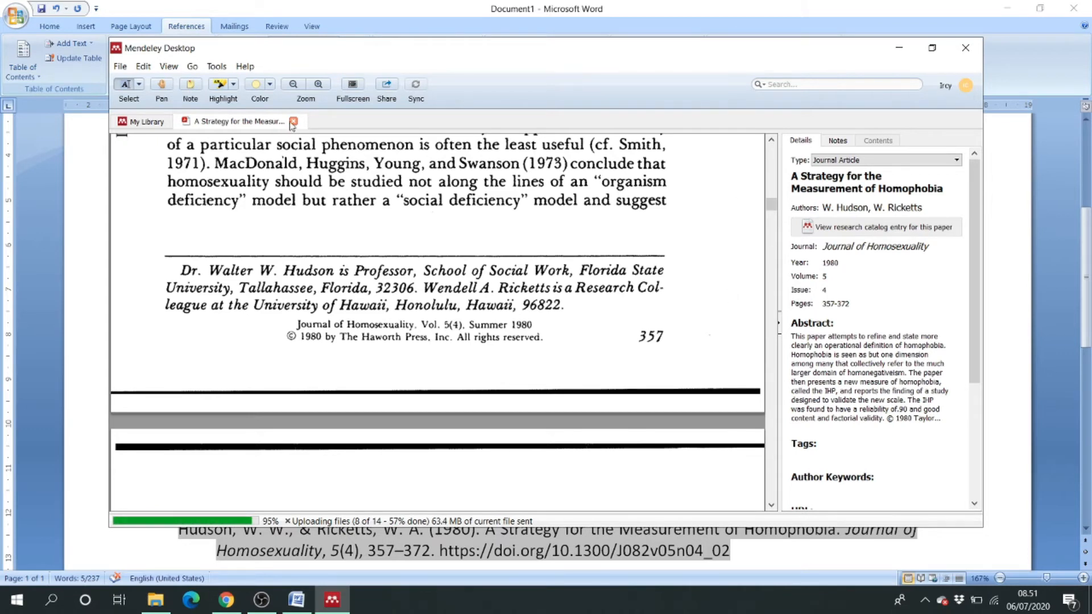
{"action": "left_click", "coordinate": [293, 122]}
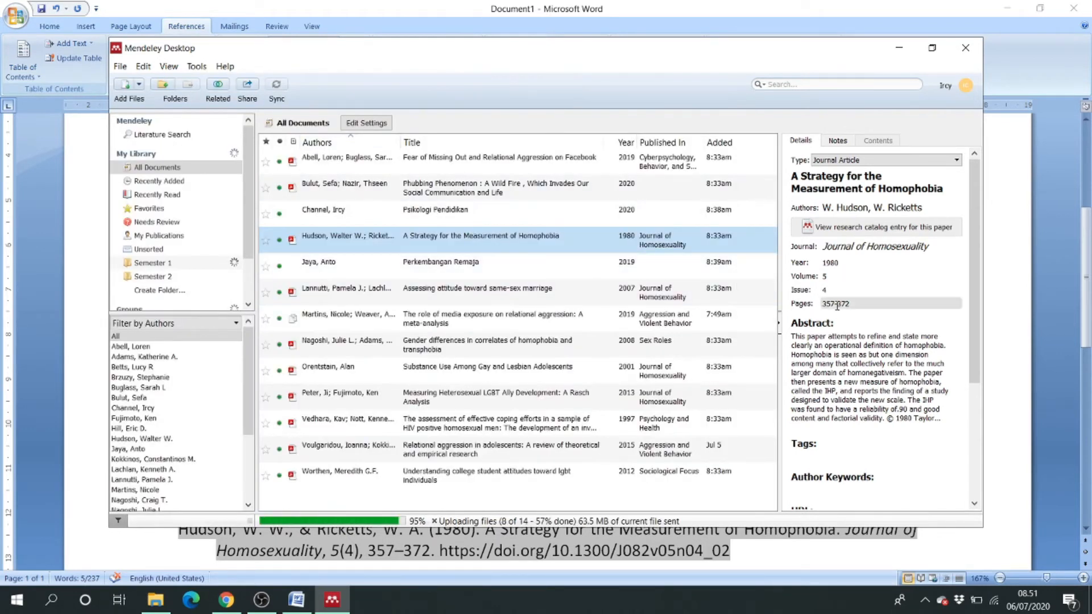
{"action": "scroll", "coordinate": [844, 306], "scroll_direction": "down", "scroll_amount": 5}
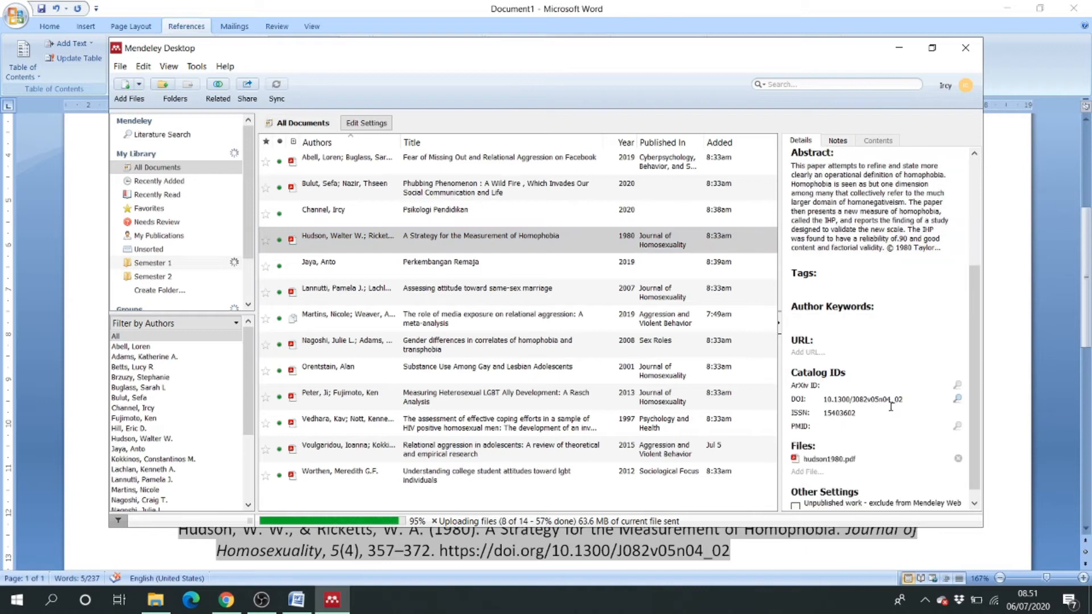
{"action": "scroll", "coordinate": [883, 453], "scroll_direction": "up", "scroll_amount": 5}
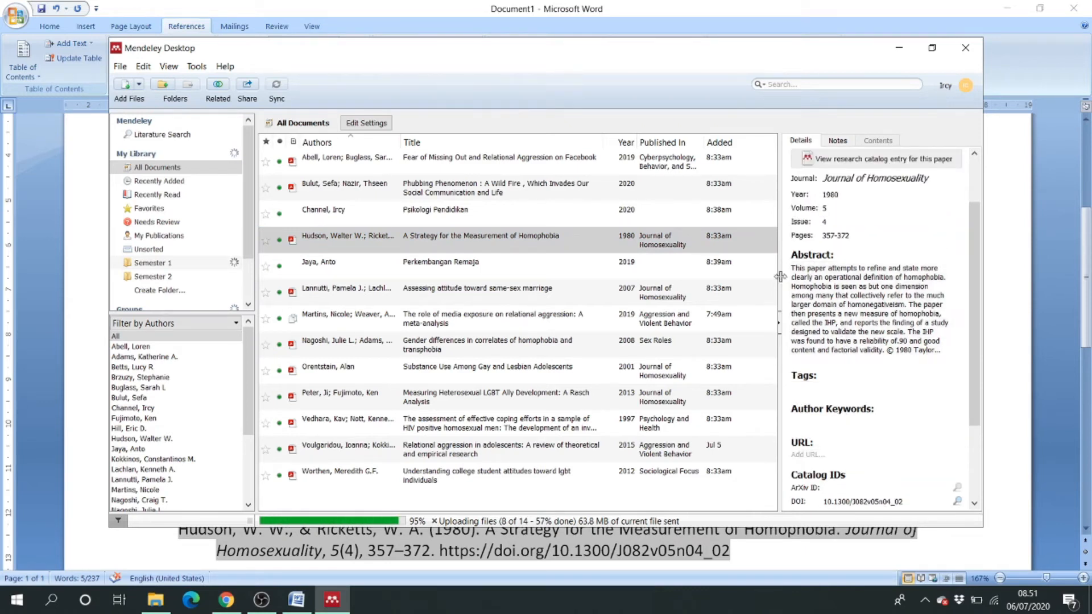
{"action": "scroll", "coordinate": [825, 301], "scroll_direction": "down", "scroll_amount": 2}
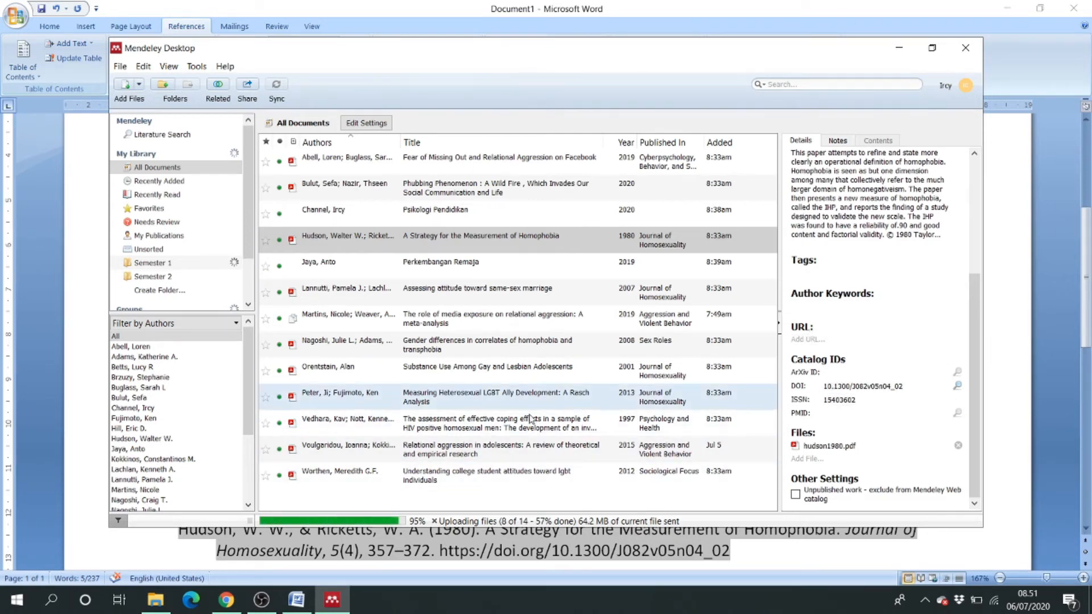
- Return to Word and compare the "Phubbing Phenomenon" reference with the issue and page numbers of the "Measurement of Homophobia" entry
{"action": "left_click", "coordinate": [462, 539]}
{"action": "left_click", "coordinate": [498, 387]}
{"action": "scroll", "coordinate": [374, 342], "scroll_direction": "down", "scroll_amount": 3}
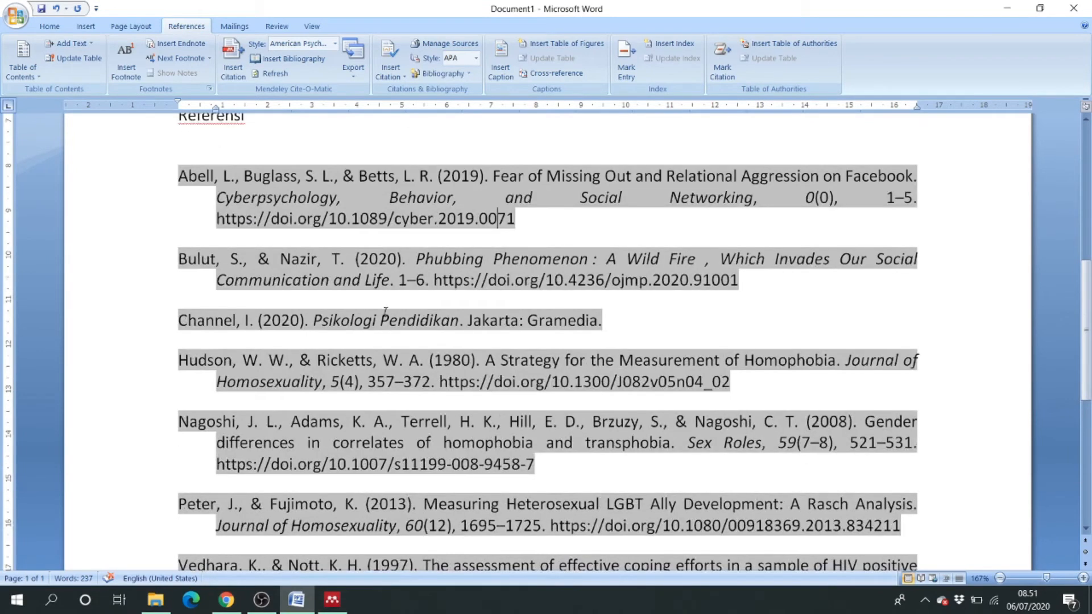
{"action": "left_click_drag", "start_coordinate": [179, 263], "coordinate": [923, 259]}
{"action": "key", "text": "ctrl+z"}
{"action": "left_click_drag", "start_coordinate": [210, 279], "coordinate": [398, 280]}
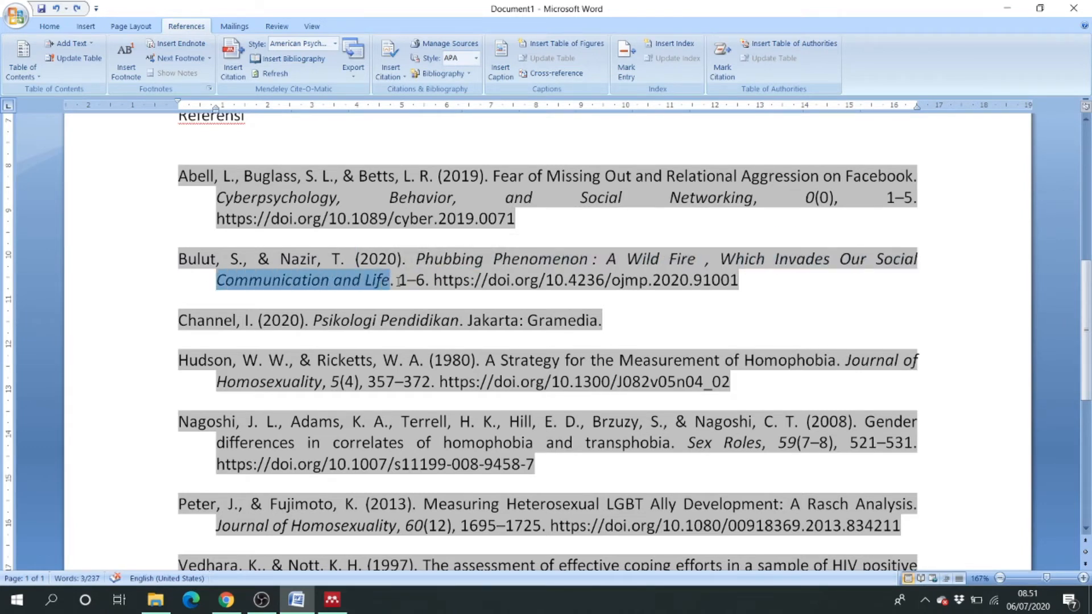
{"action": "left_click", "coordinate": [400, 280]}
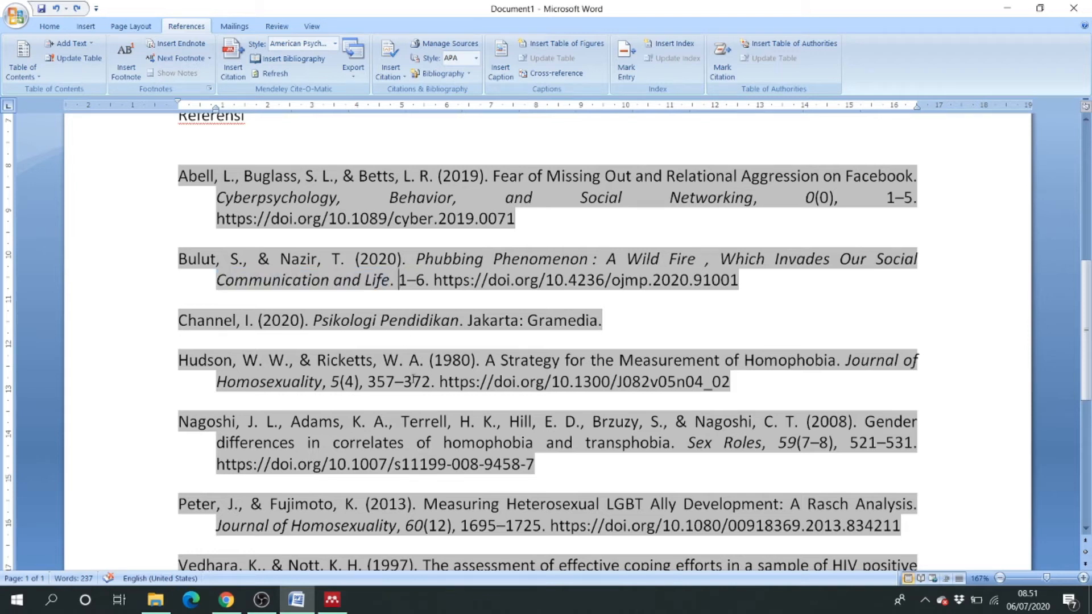
{"action": "double_click", "coordinate": [349, 382]}
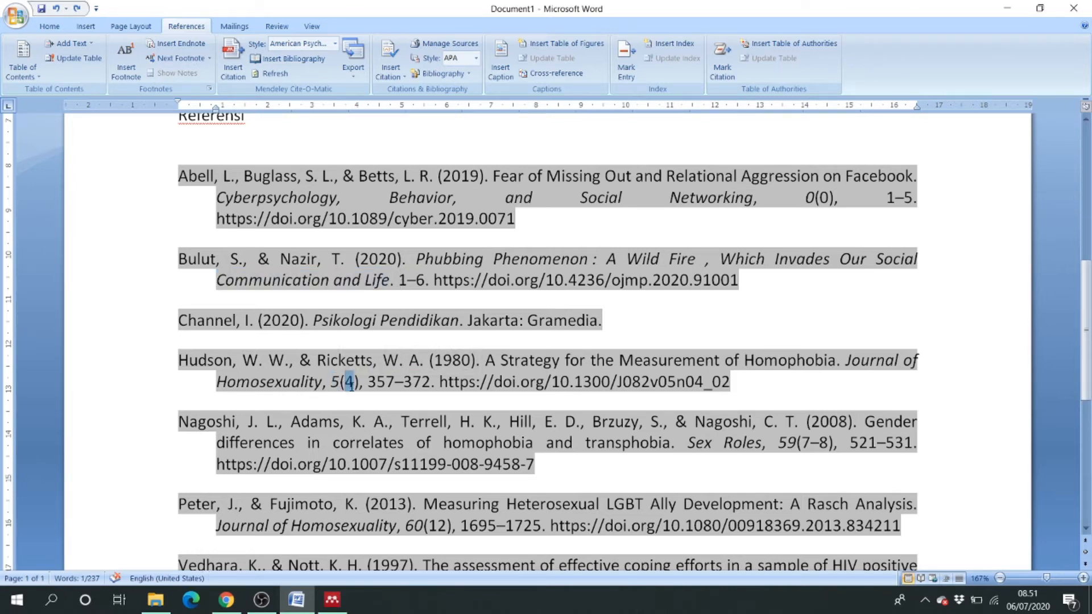
{"action": "left_click_drag", "start_coordinate": [369, 382], "coordinate": [431, 382]}
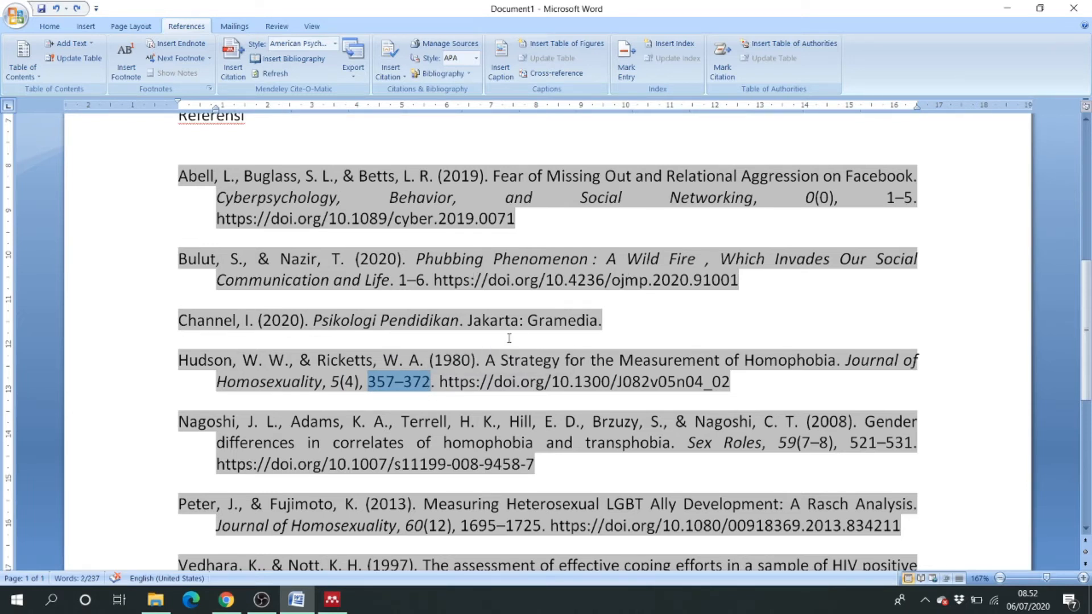
- Examine the Mendeley details of the "Phubbing Phenomenon" article and return to the cited paragraph in Word
{"action": "left_click", "coordinate": [332, 599]}
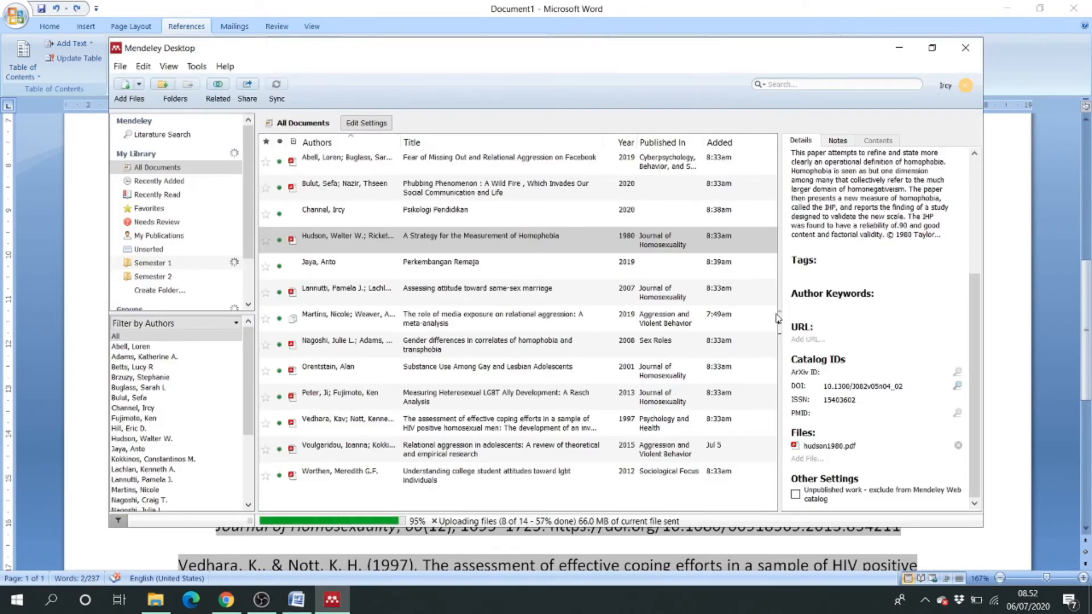
{"action": "left_click", "coordinate": [502, 198]}
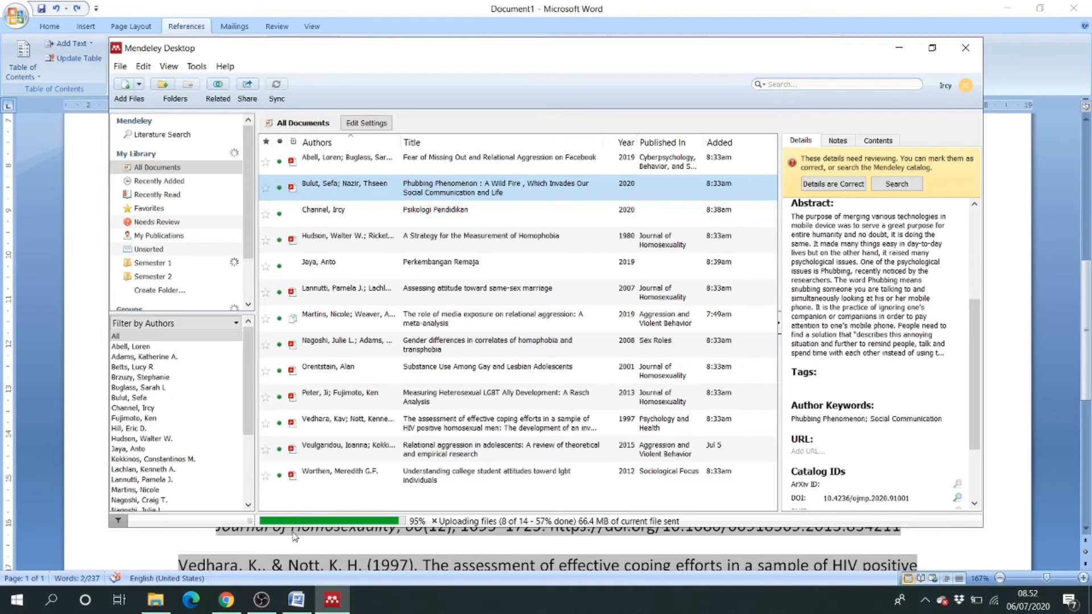
{"action": "left_click", "coordinate": [245, 544]}
{"action": "scroll", "coordinate": [246, 544], "scroll_direction": "up", "scroll_amount": 6}
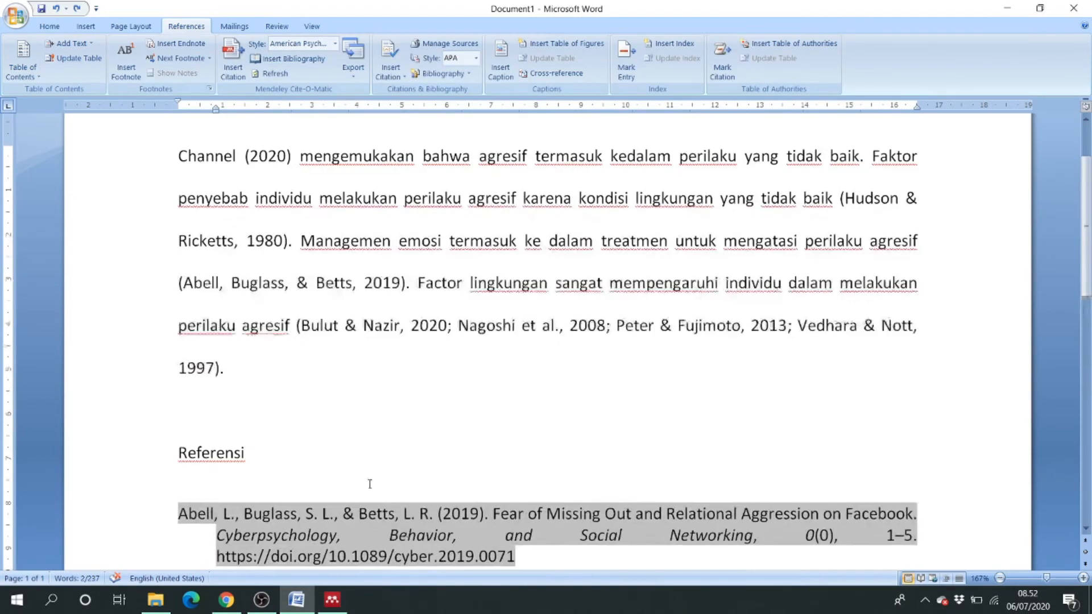
{"action": "left_click", "coordinate": [290, 448]}
{"action": "scroll", "coordinate": [290, 448], "scroll_direction": "up", "scroll_amount": 3}
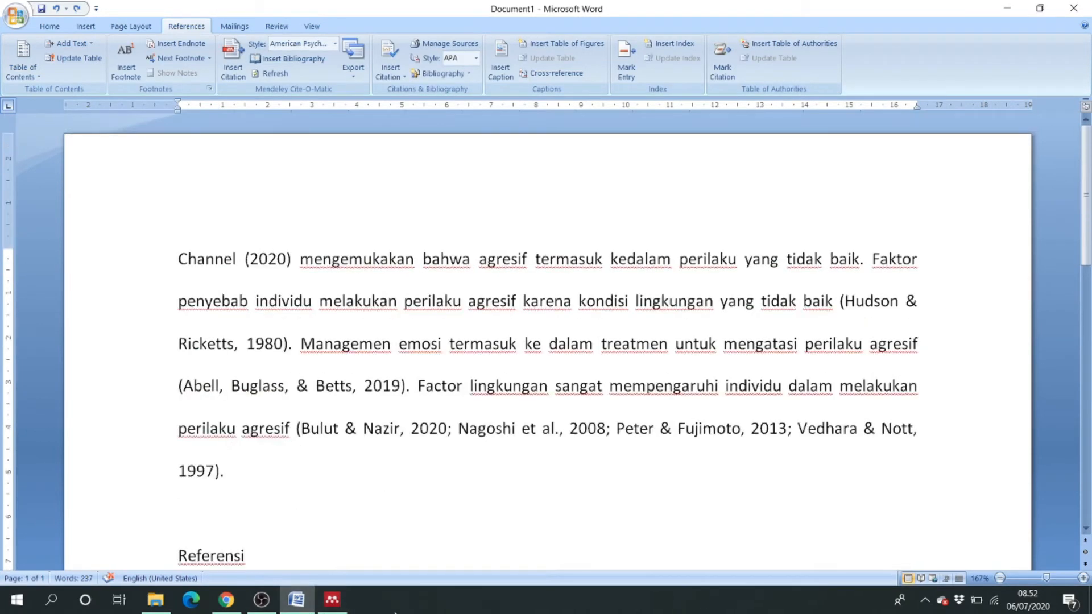
- View the Semester 2 folder in Mendeley, then return to all documents and inspect the "Psikologi Pendidikan" book's details
{"action": "left_click", "coordinate": [328, 598]}
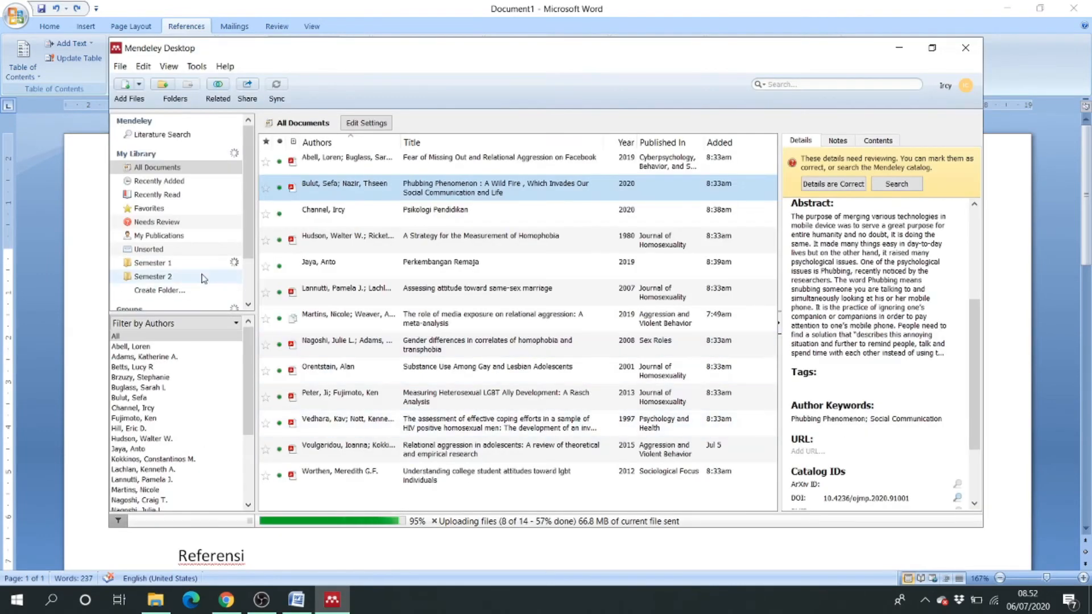
{"action": "left_click", "coordinate": [152, 276]}
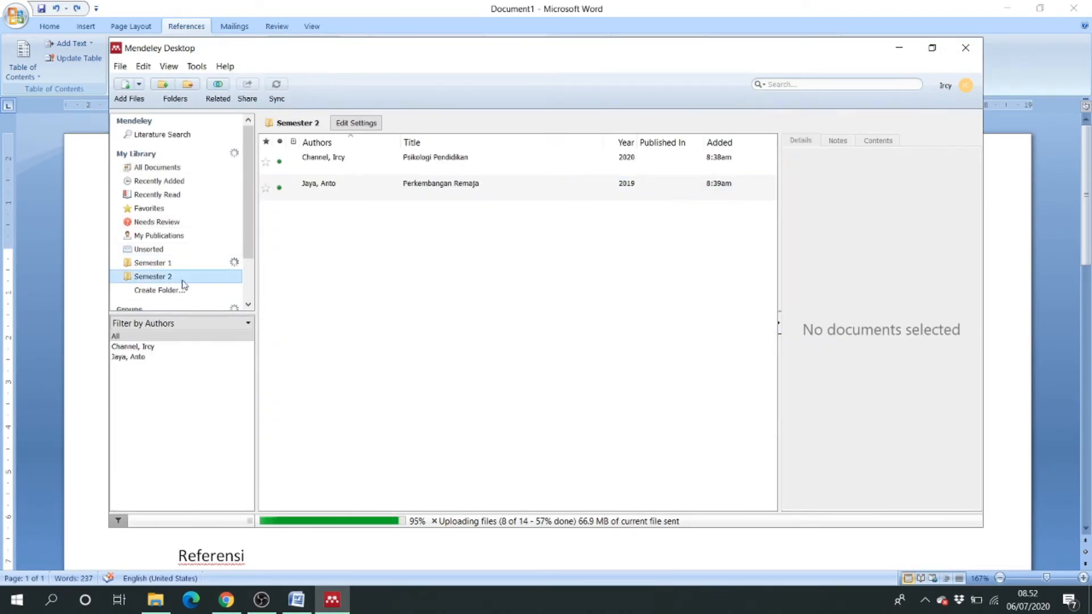
{"action": "left_click", "coordinate": [170, 168]}
{"action": "left_click", "coordinate": [418, 222]}
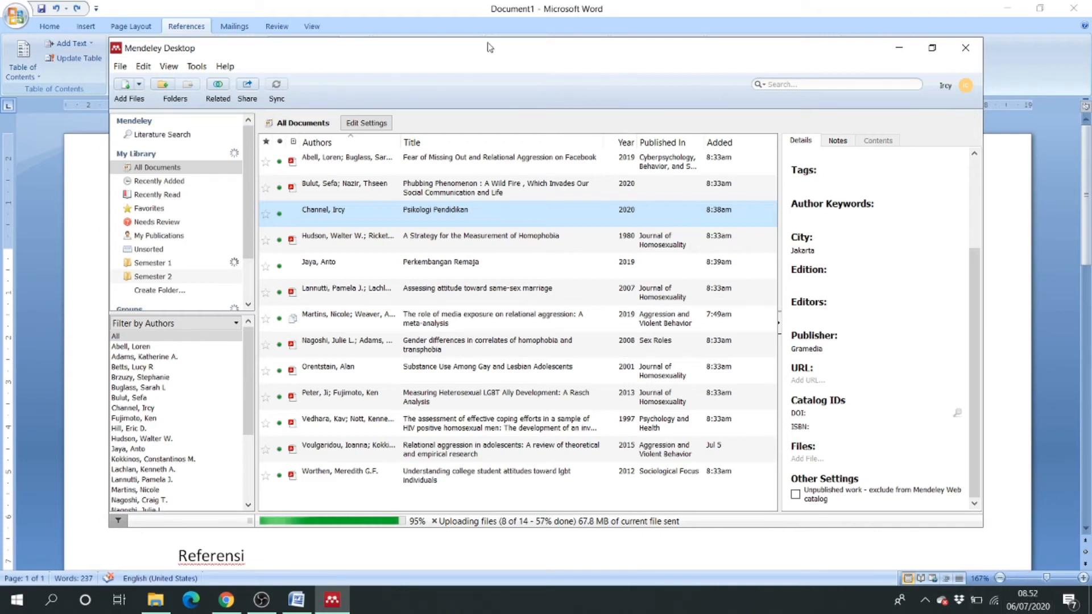
{"action": "left_click", "coordinate": [226, 600]}
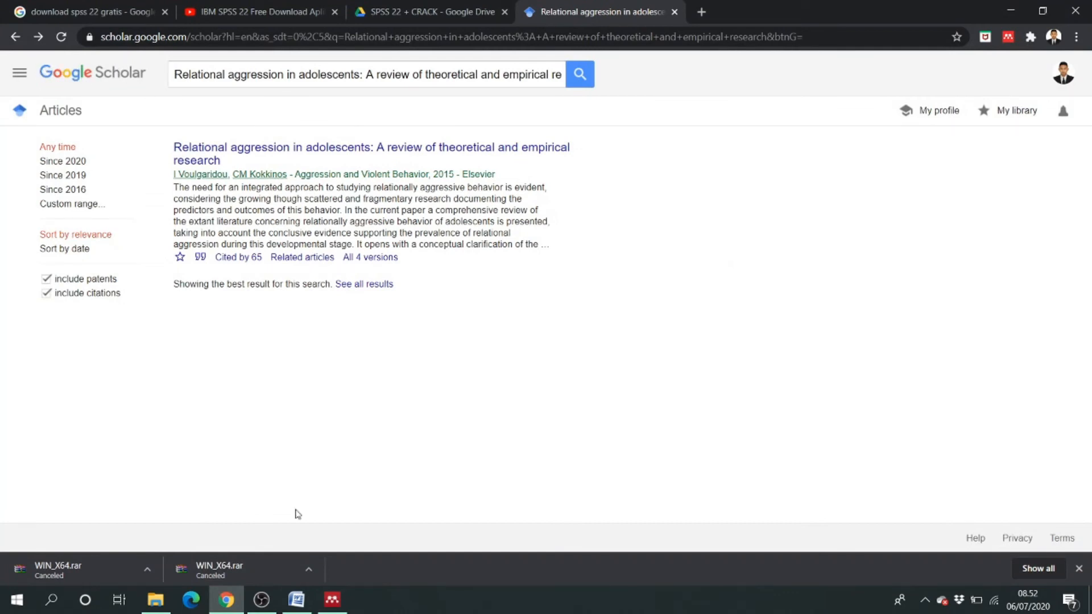
{"action": "mouse_move", "coordinate": [305, 609]}
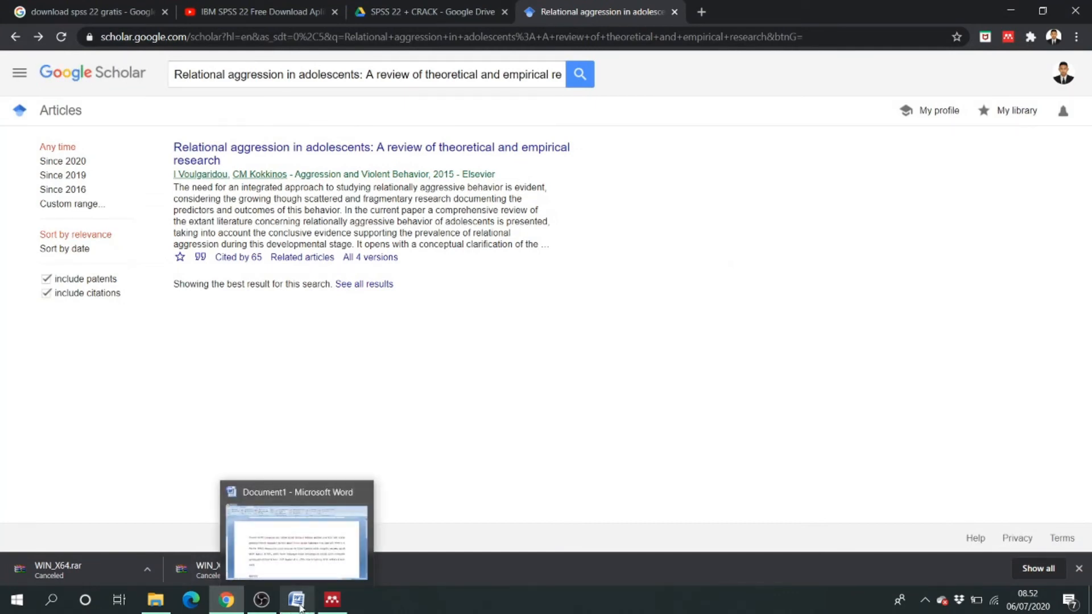
{"action": "left_click", "coordinate": [334, 599]}
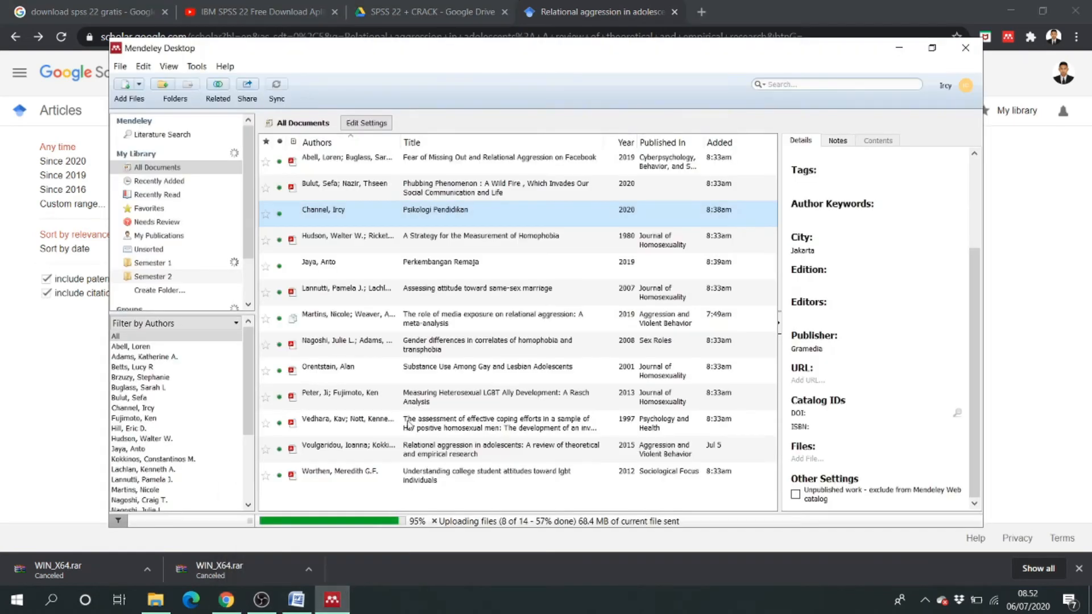
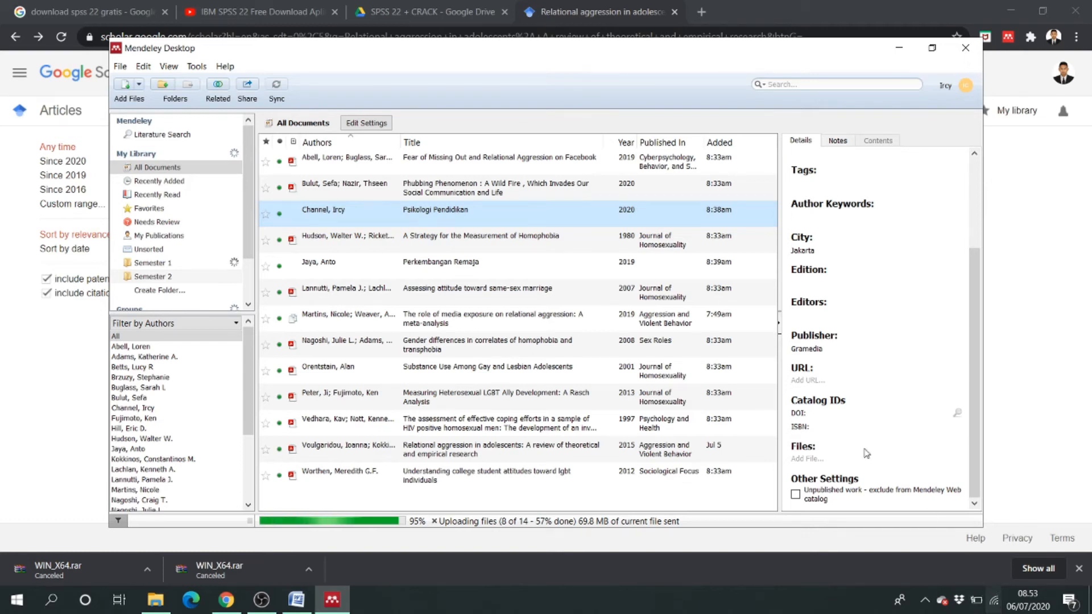
- Search Mendeley's literature catalog by an author's full name and browse the matching publications
{"action": "left_click", "coordinate": [150, 137]}
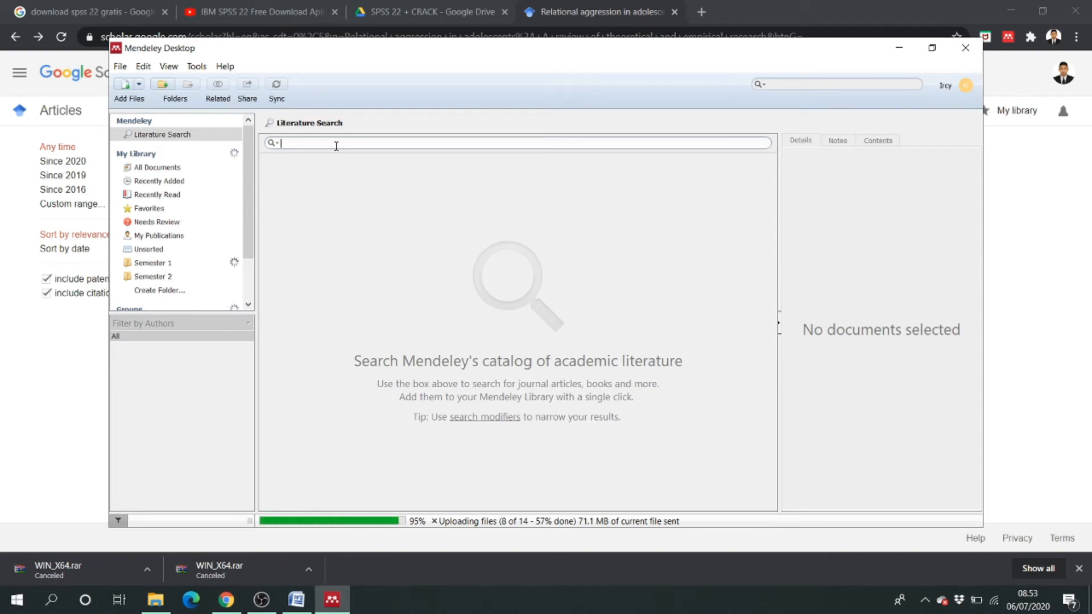
{"action": "type", "text": "uda syahputra"}
{"action": "key", "text": "Return"}
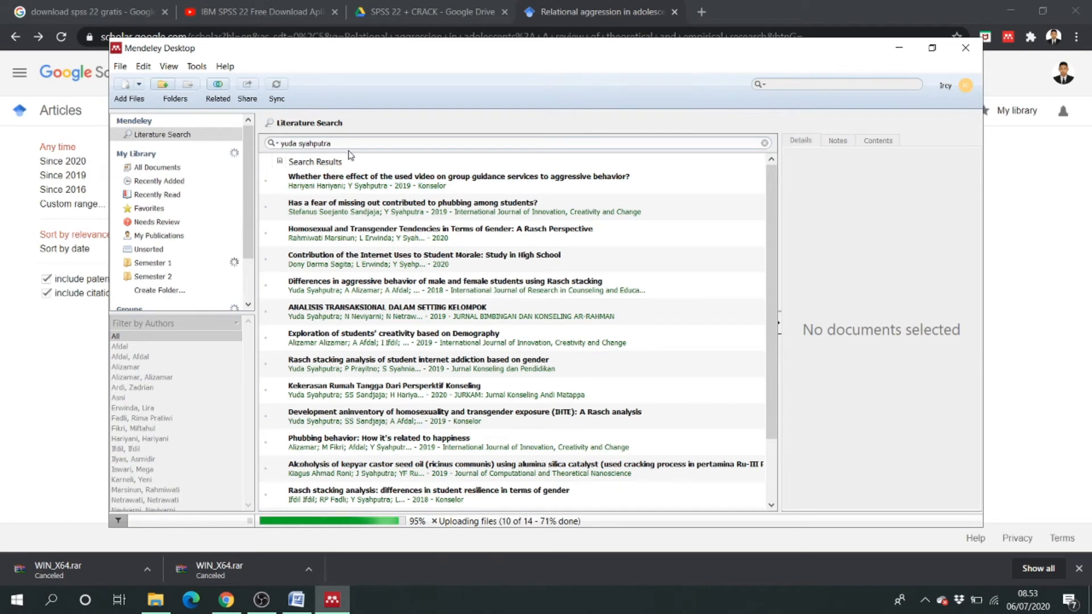
{"action": "scroll", "coordinate": [360, 219], "scroll_direction": "down", "scroll_amount": 3}
{"action": "scroll", "coordinate": [369, 224], "scroll_direction": "up", "scroll_amount": 3}
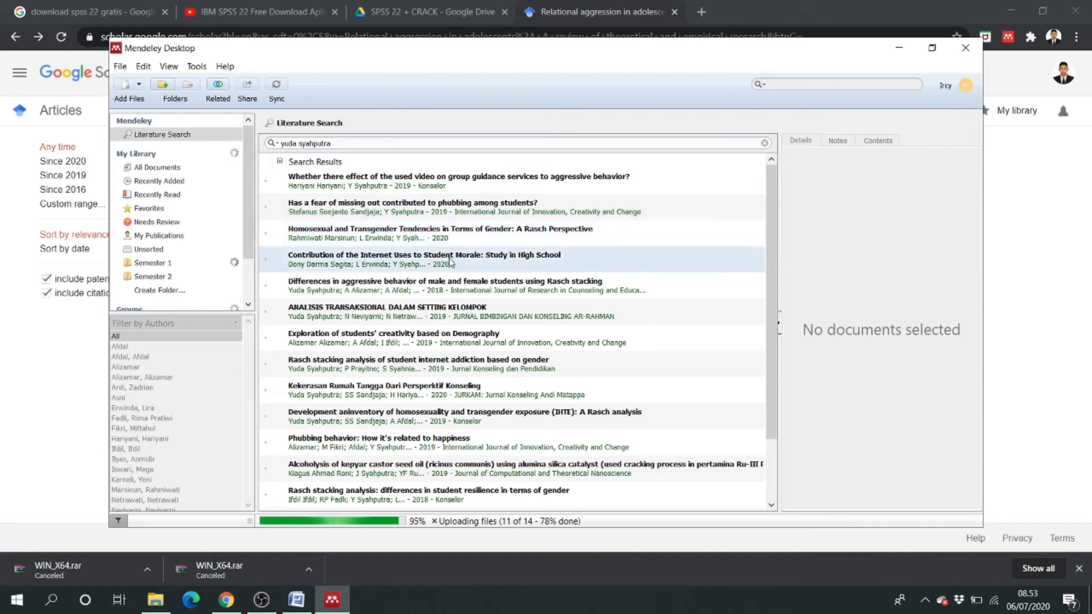
{"action": "scroll", "coordinate": [566, 250], "scroll_direction": "down", "scroll_amount": 3}
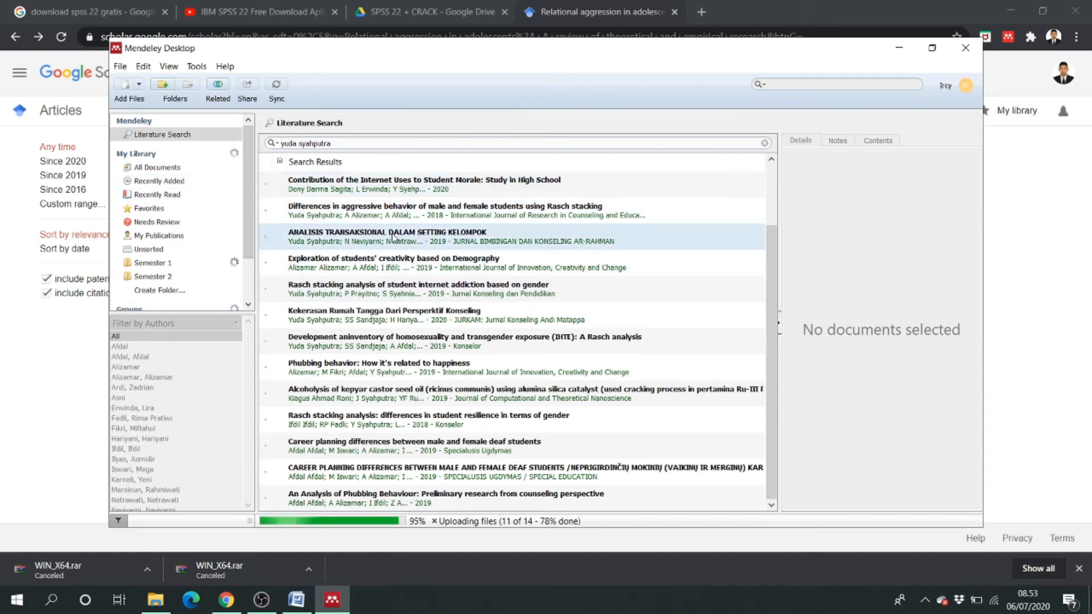
{"action": "scroll", "coordinate": [398, 261], "scroll_direction": "up", "scroll_amount": 1}
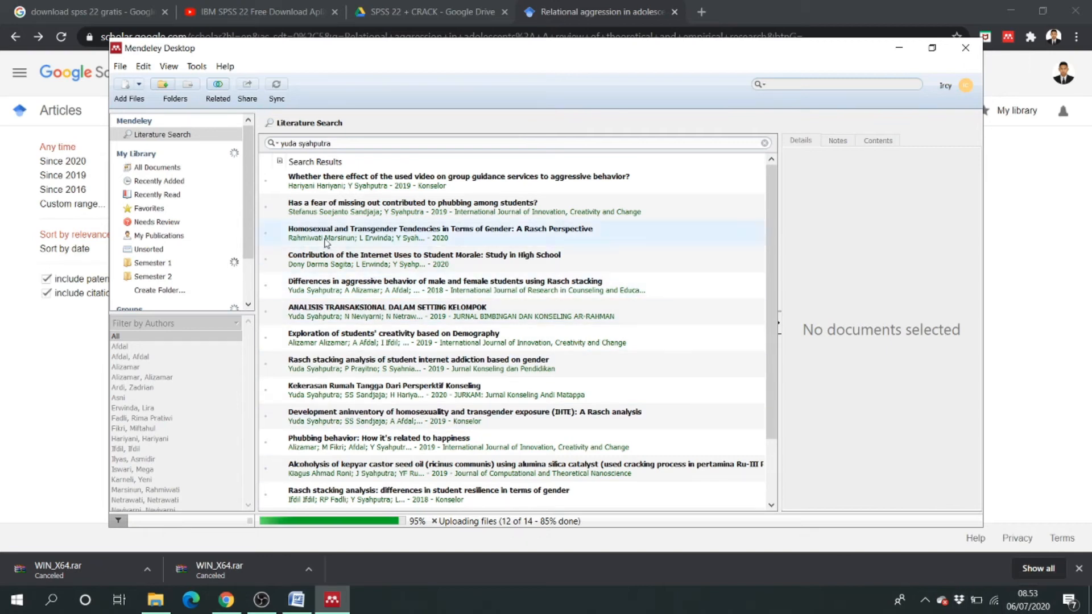
- Save the catalog reference "Has a fear of missing out contributed to phubbing among students?" to the library
{"action": "left_click", "coordinate": [375, 211]}
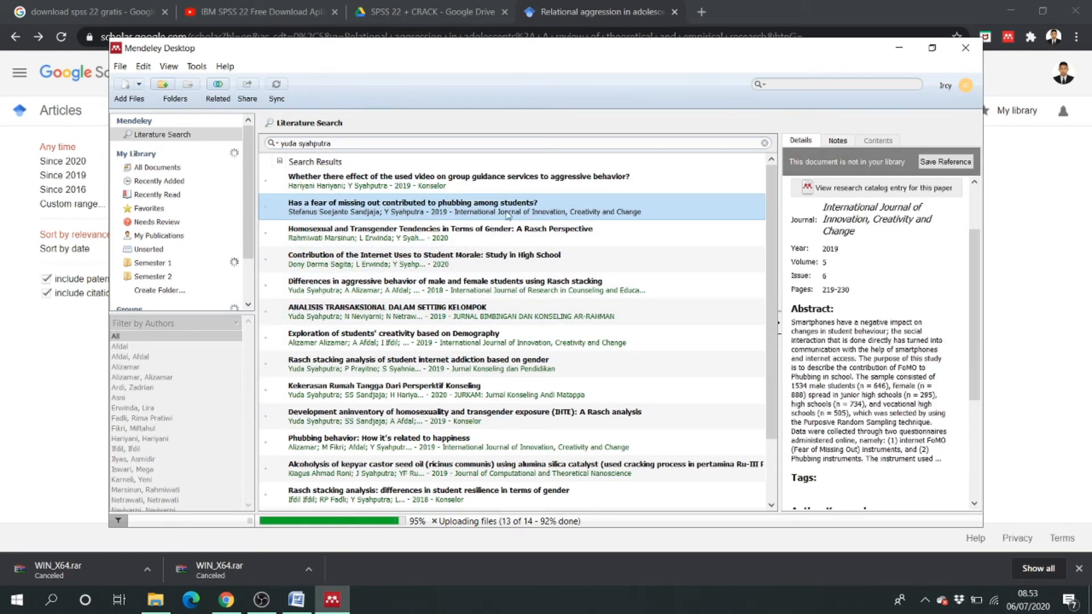
{"action": "left_click", "coordinate": [505, 181], "text": "ctrl"}
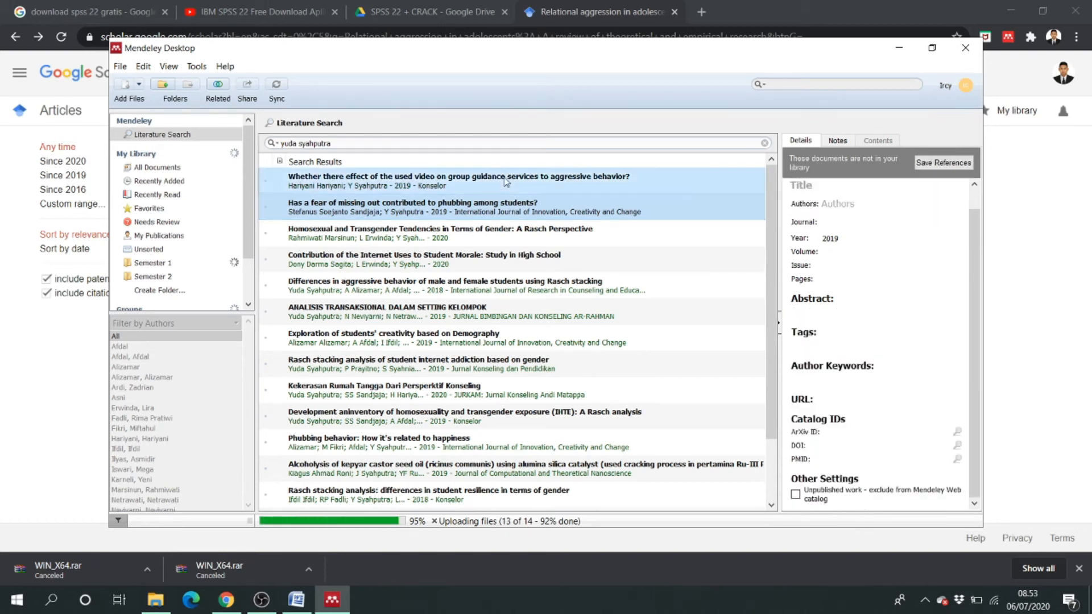
{"action": "left_click", "coordinate": [522, 212]}
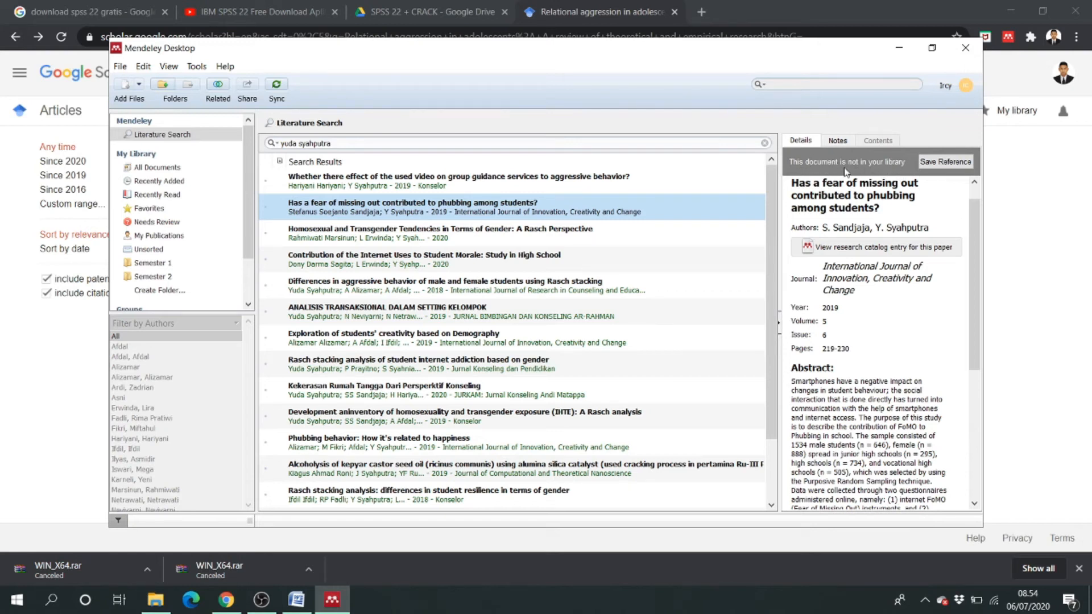
{"action": "left_click", "coordinate": [953, 163]}
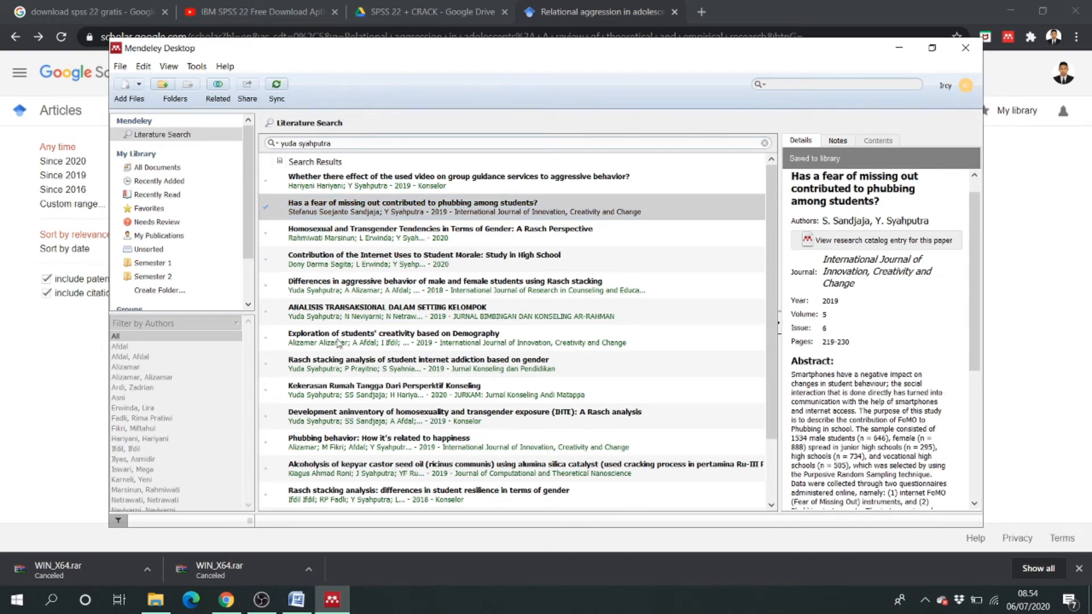
- Save the catalog references on group guidance video, homosexual and transgender tendencies, and Internet uses and student morale to the library
{"action": "left_click", "coordinate": [381, 182]}
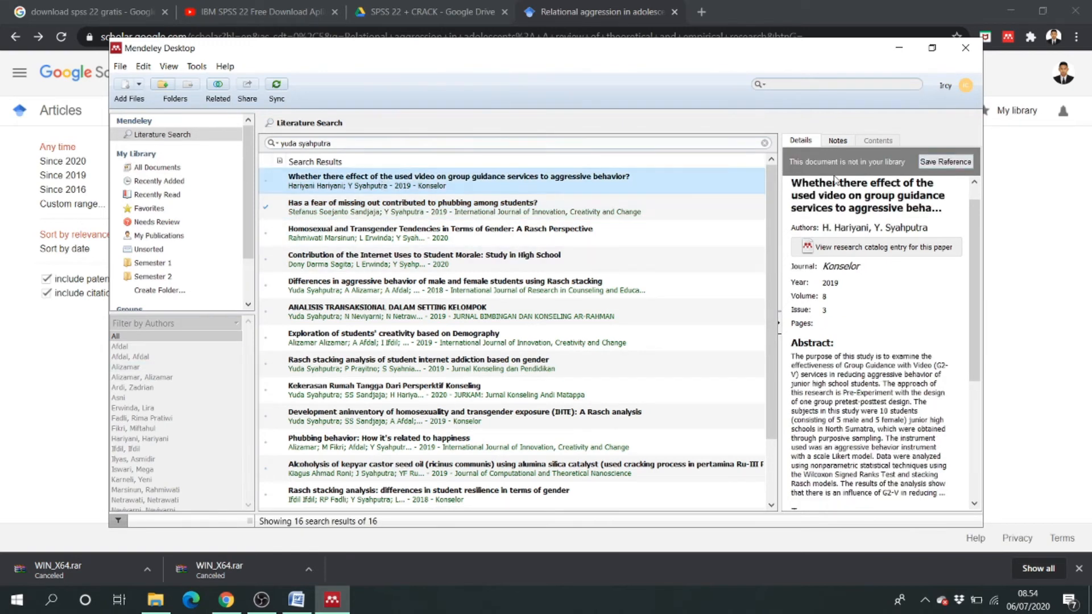
{"action": "left_click", "coordinate": [938, 162]}
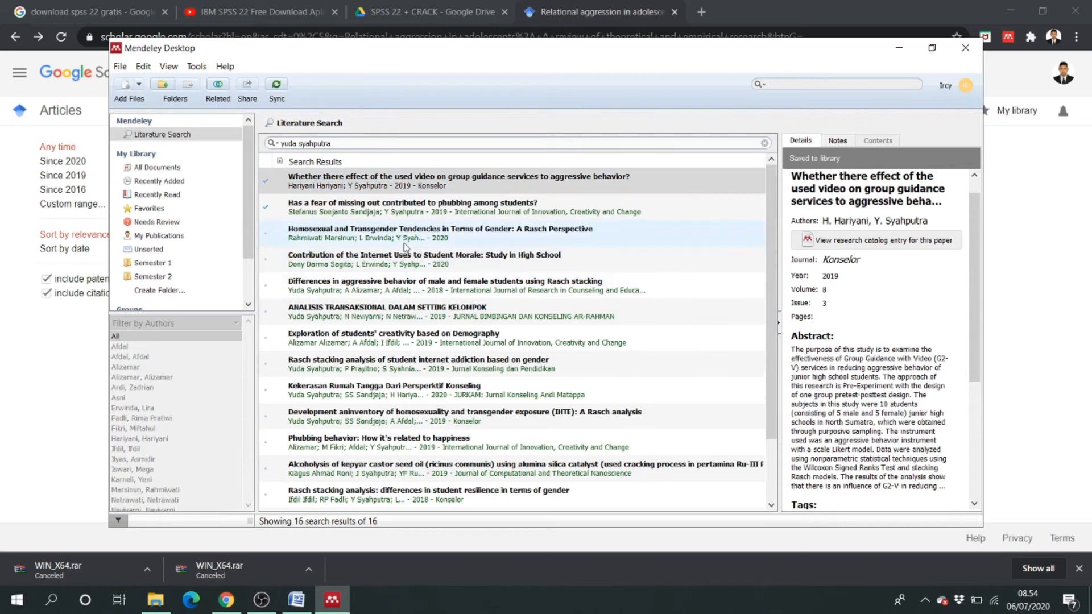
{"action": "left_click", "coordinate": [401, 241]}
{"action": "left_click", "coordinate": [952, 163]}
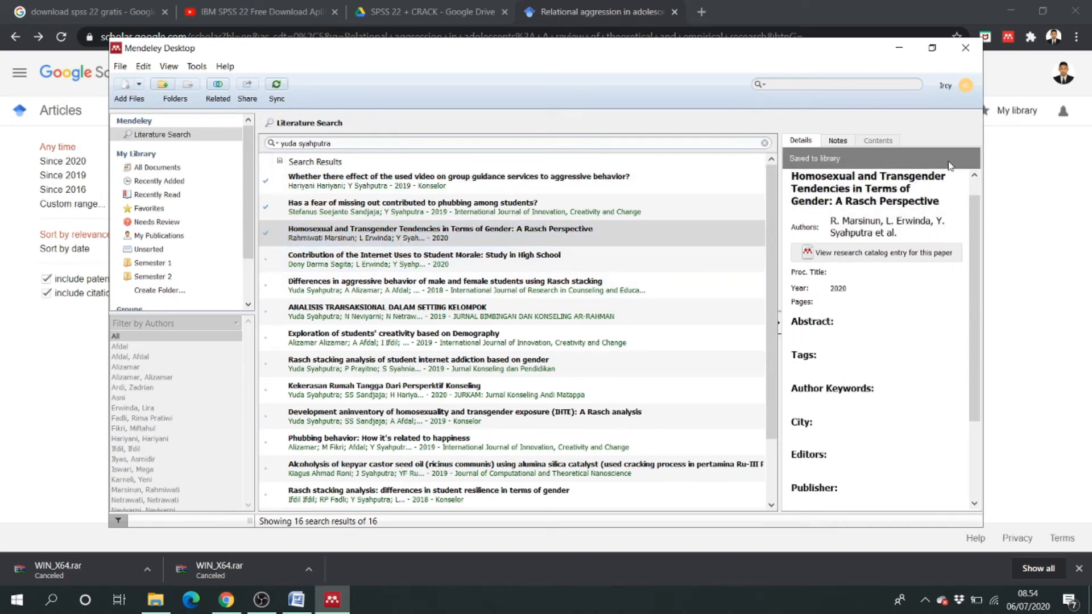
{"action": "left_click", "coordinate": [362, 264]}
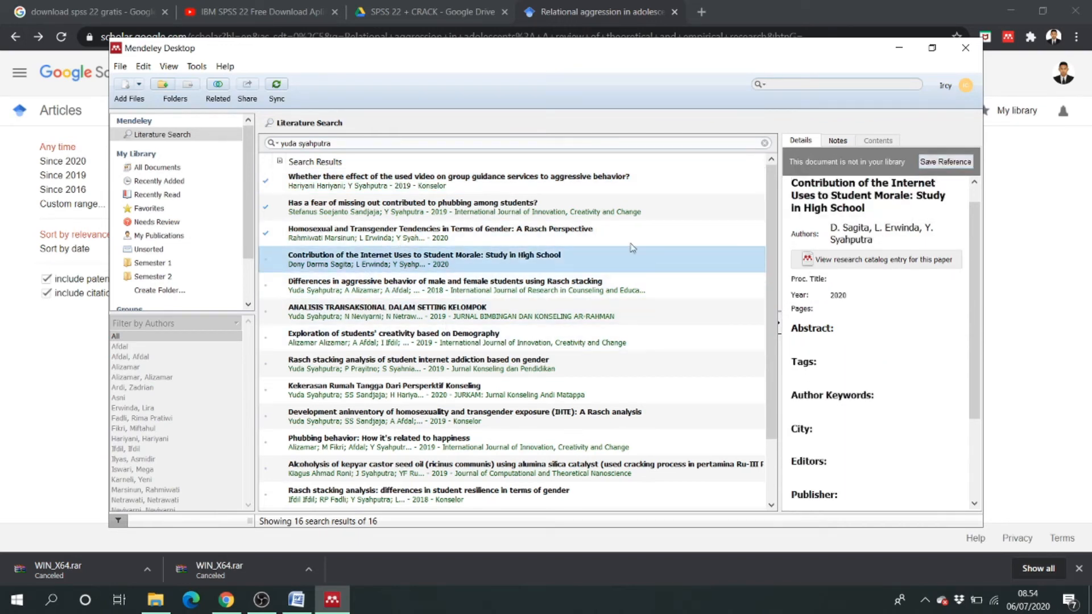
{"action": "left_click", "coordinate": [935, 163]}
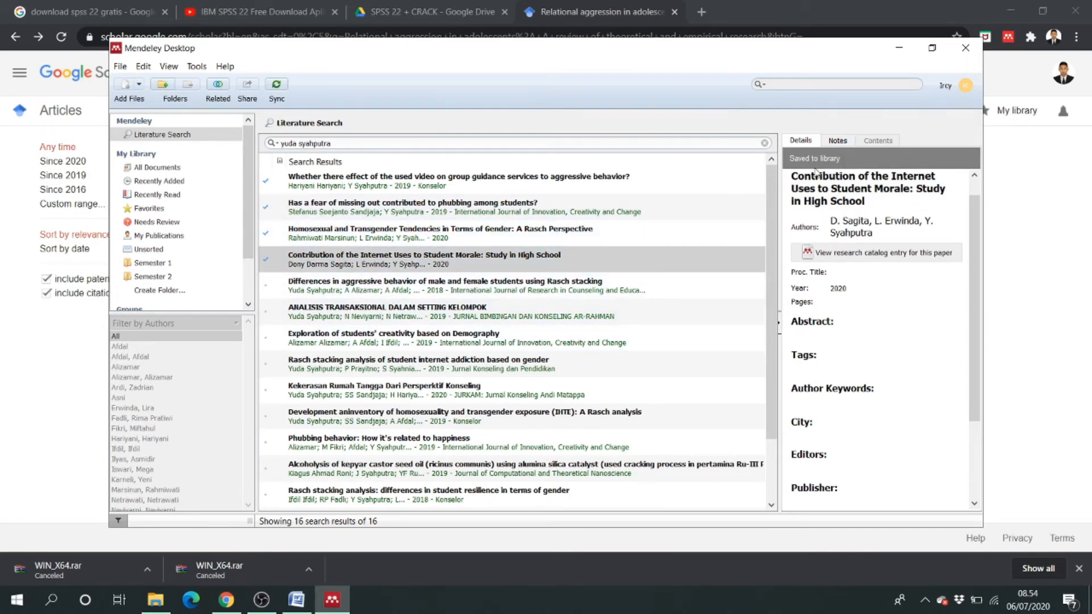
- Search all library documents by the author's first name and inspect the details of the fear of missing out and phubbing article
{"action": "left_click", "coordinate": [147, 172]}
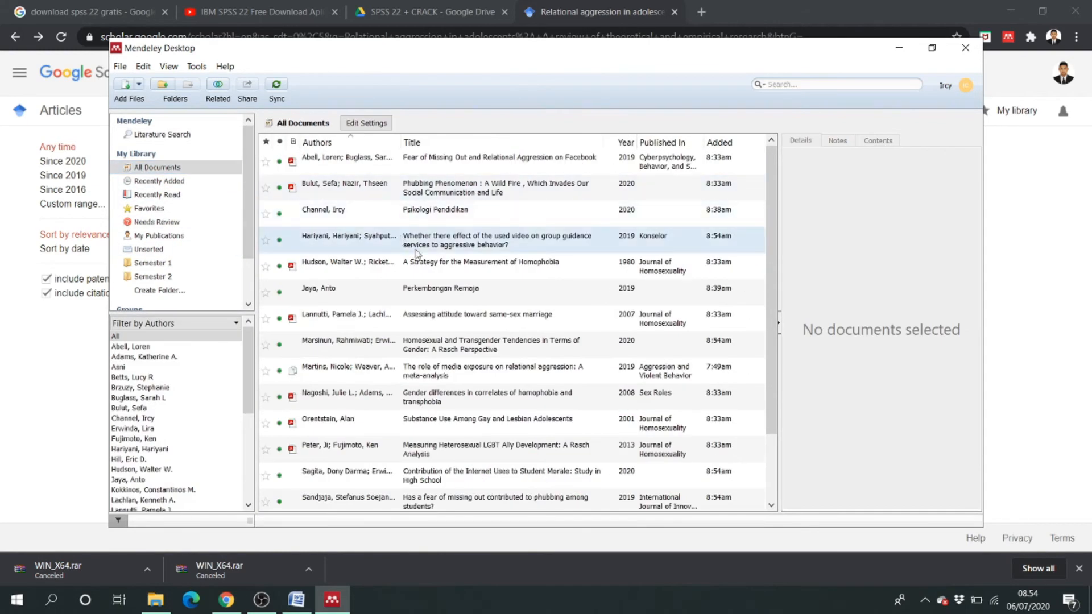
{"action": "scroll", "coordinate": [420, 257], "scroll_direction": "up", "scroll_amount": 1}
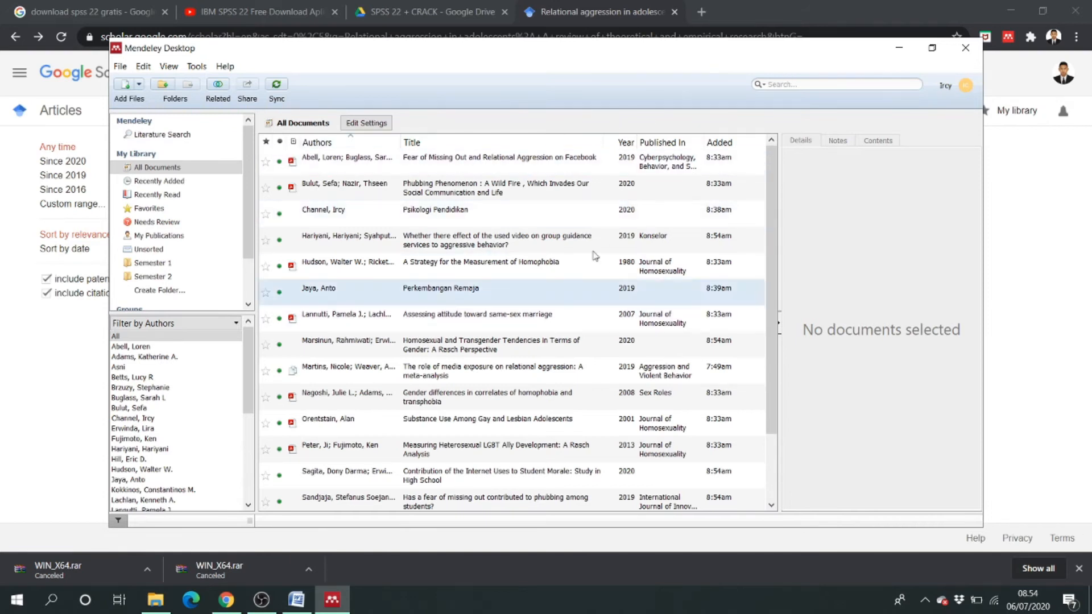
{"action": "left_click", "coordinate": [793, 83]}
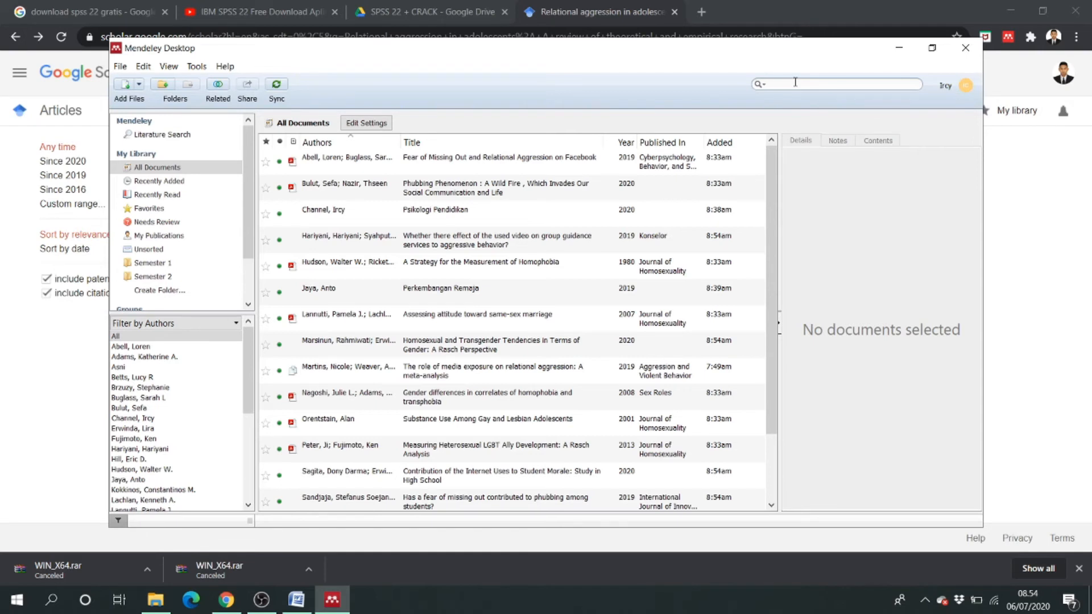
{"action": "type", "text": "yuda"}
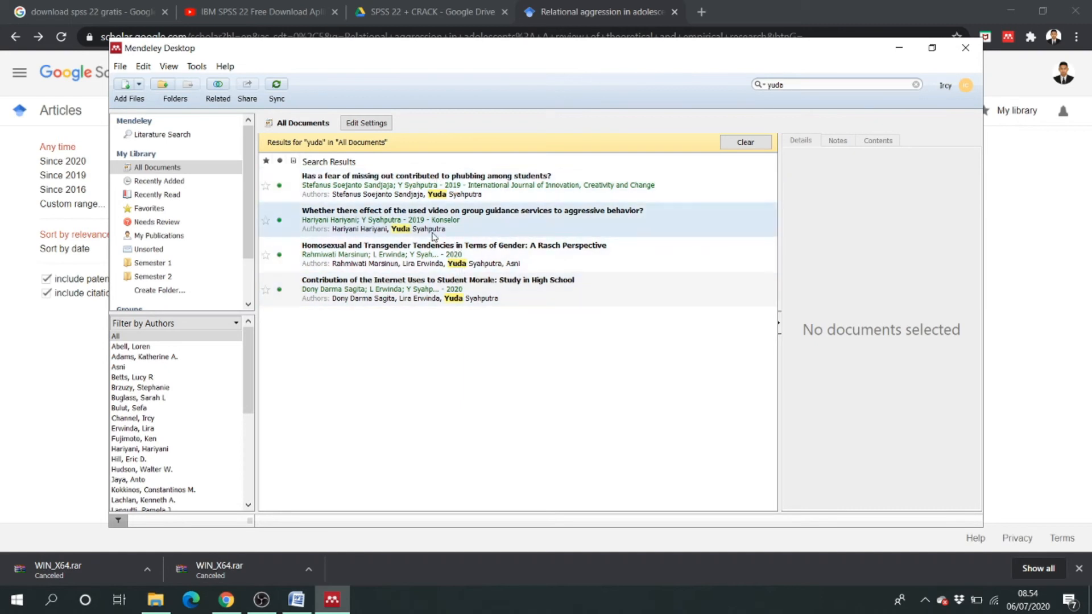
{"action": "left_click", "coordinate": [480, 196]}
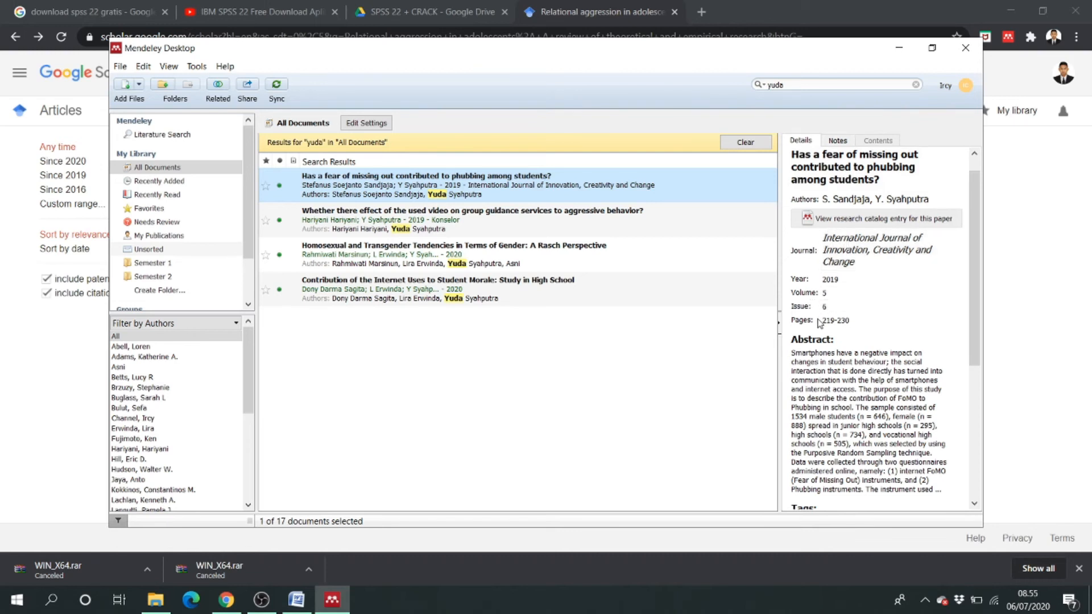
{"action": "scroll", "coordinate": [873, 332], "scroll_direction": "down", "scroll_amount": 5}
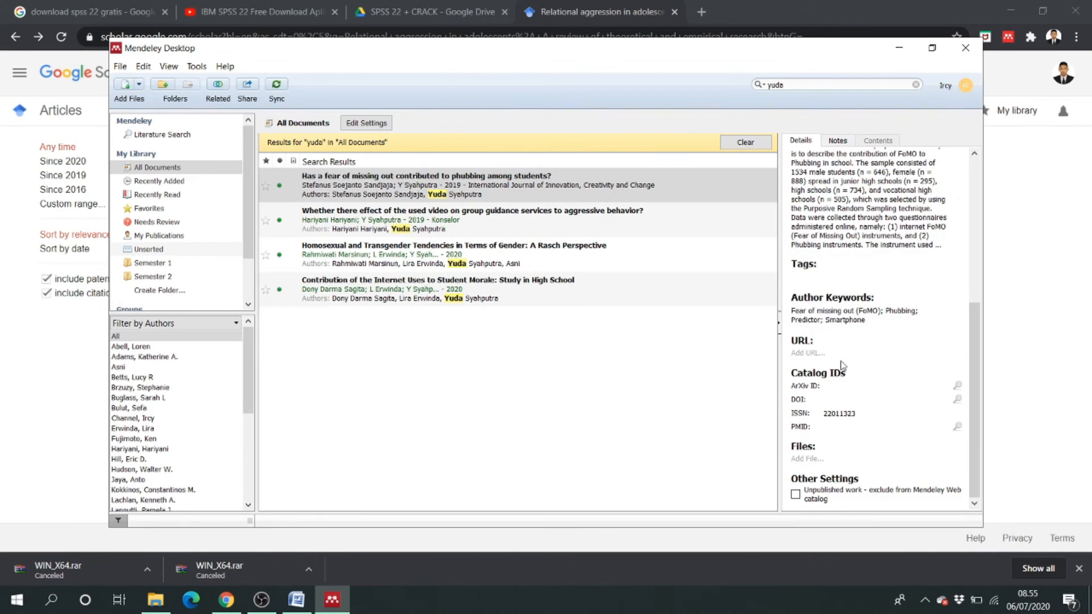
{"action": "scroll", "coordinate": [831, 375], "scroll_direction": "up", "scroll_amount": 5}
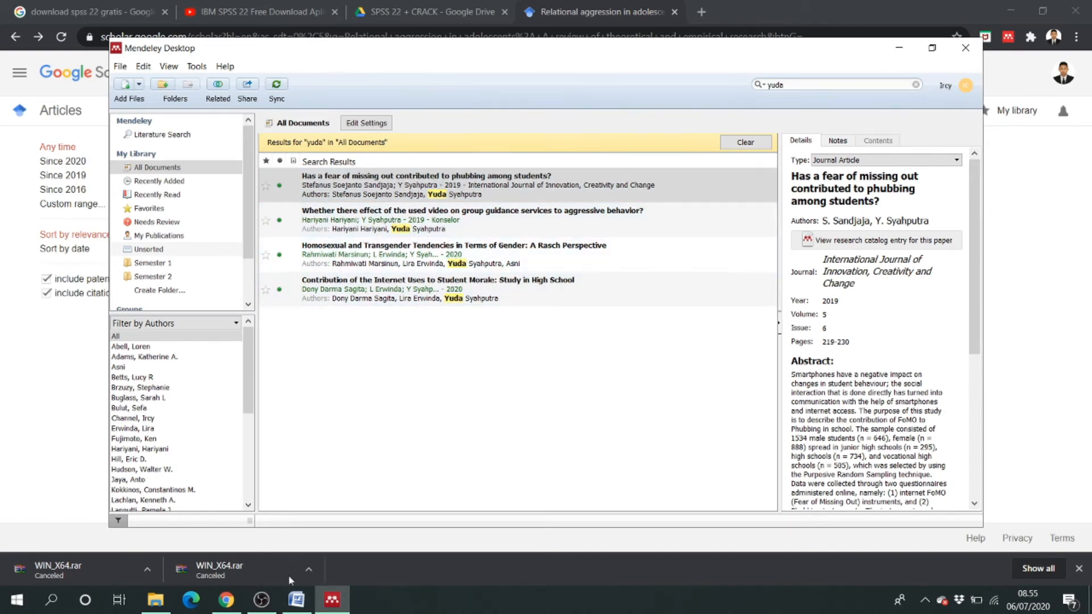
- Switch to Word and examine the paragraph's last two citations and the phrase "Managemen emosi"
{"action": "left_click", "coordinate": [296, 599]}
{"action": "left_click", "coordinate": [235, 470]}
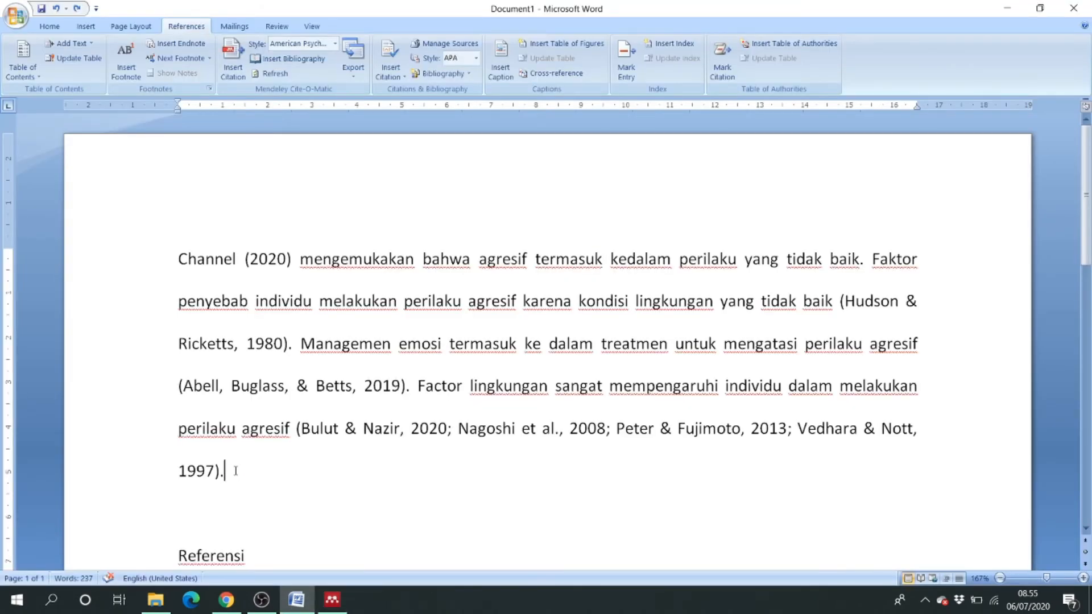
{"action": "left_click", "coordinate": [216, 471]}
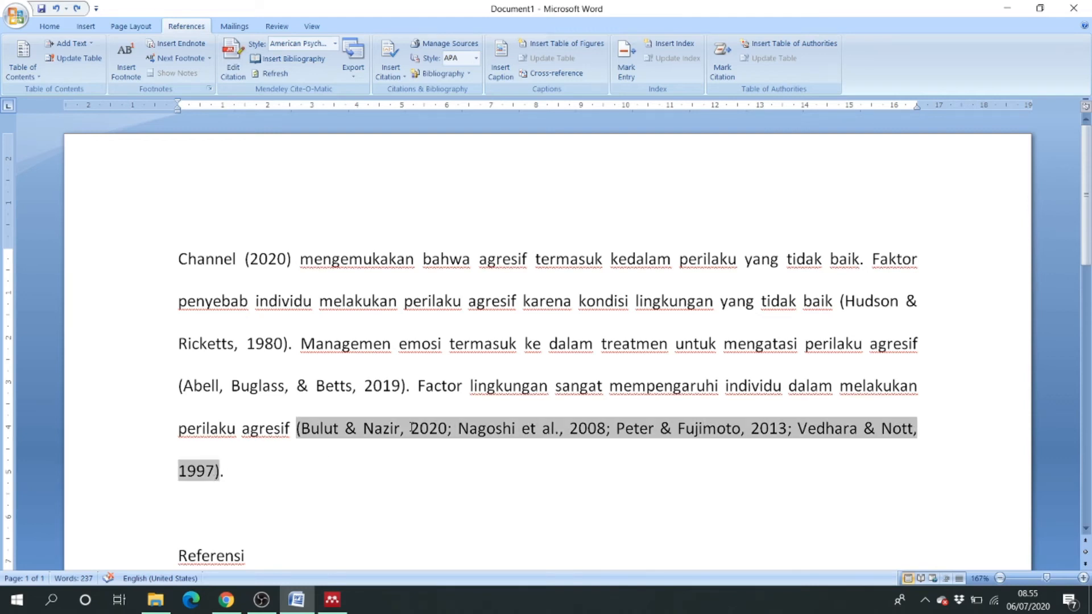
{"action": "left_click", "coordinate": [357, 385]}
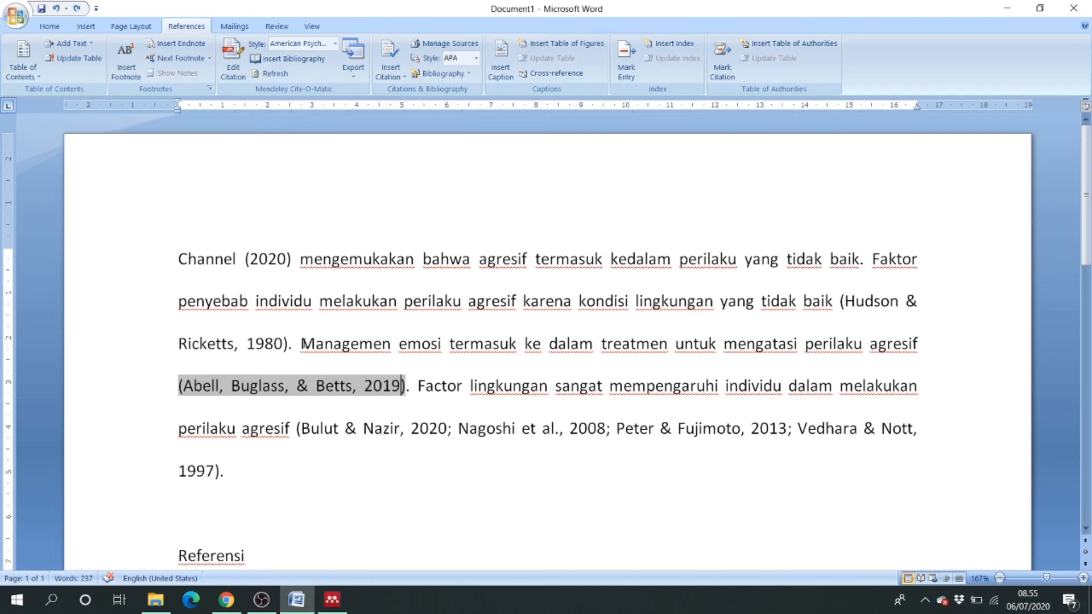
{"action": "left_click_drag", "start_coordinate": [305, 343], "coordinate": [448, 343]}
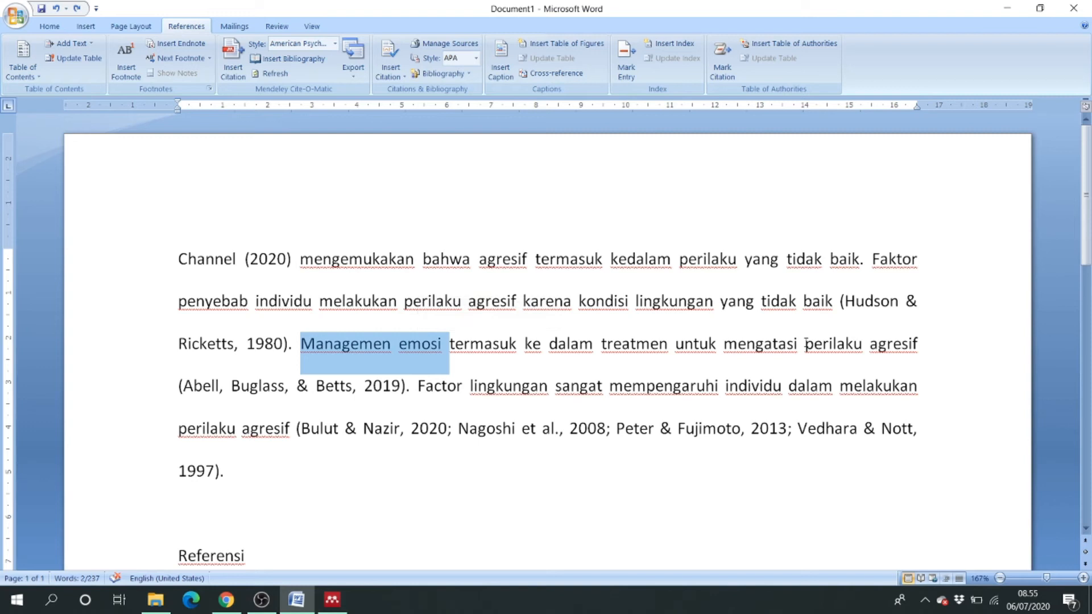
- Add the Konselor article on group guidance video and aggressive behavior to the existing citation after the "Managemen emosi" sentence
{"action": "left_click", "coordinate": [400, 389]}
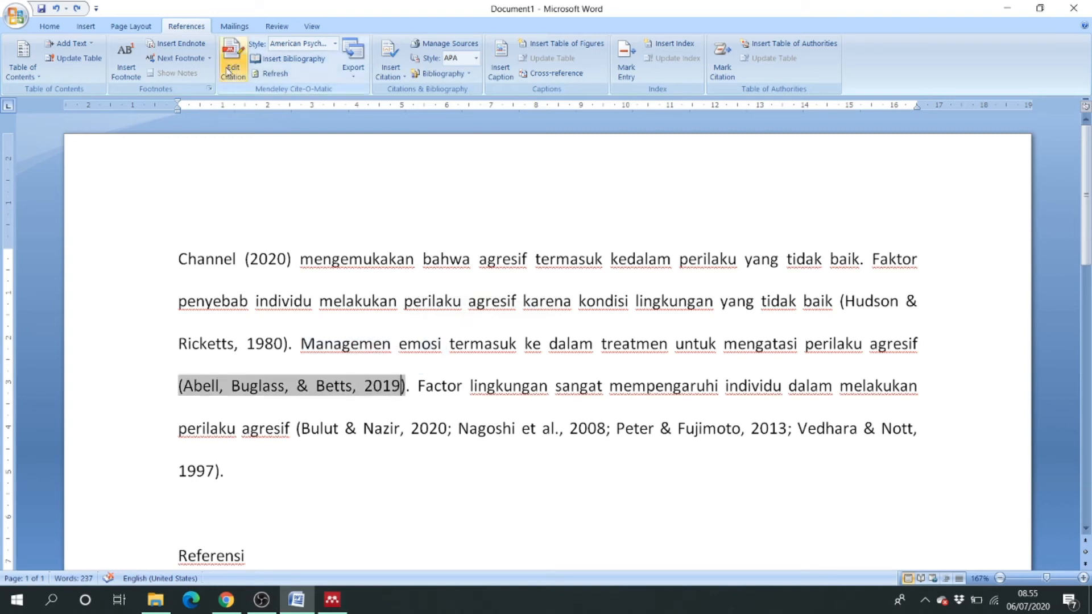
{"action": "left_click", "coordinate": [230, 71]}
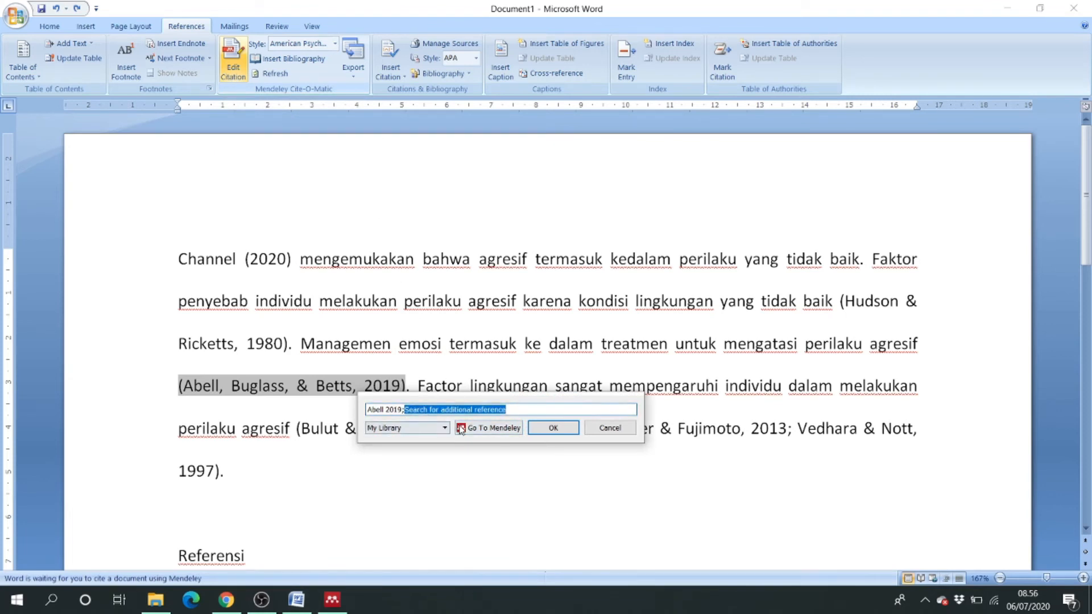
{"action": "type", "text": "y"}
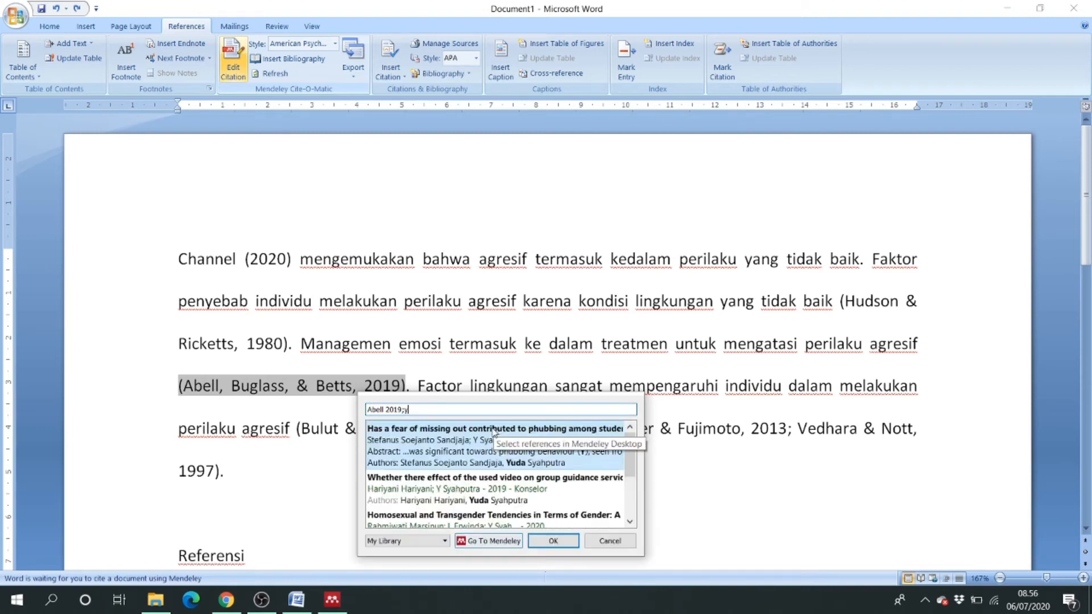
{"action": "type", "text": "uda syah"}
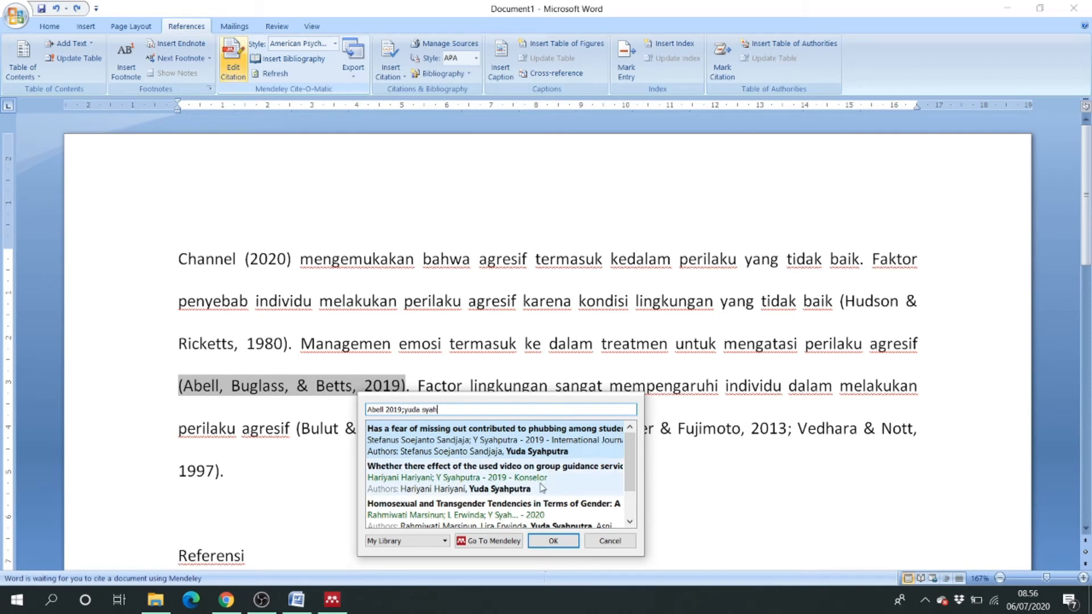
{"action": "left_click", "coordinate": [402, 479]}
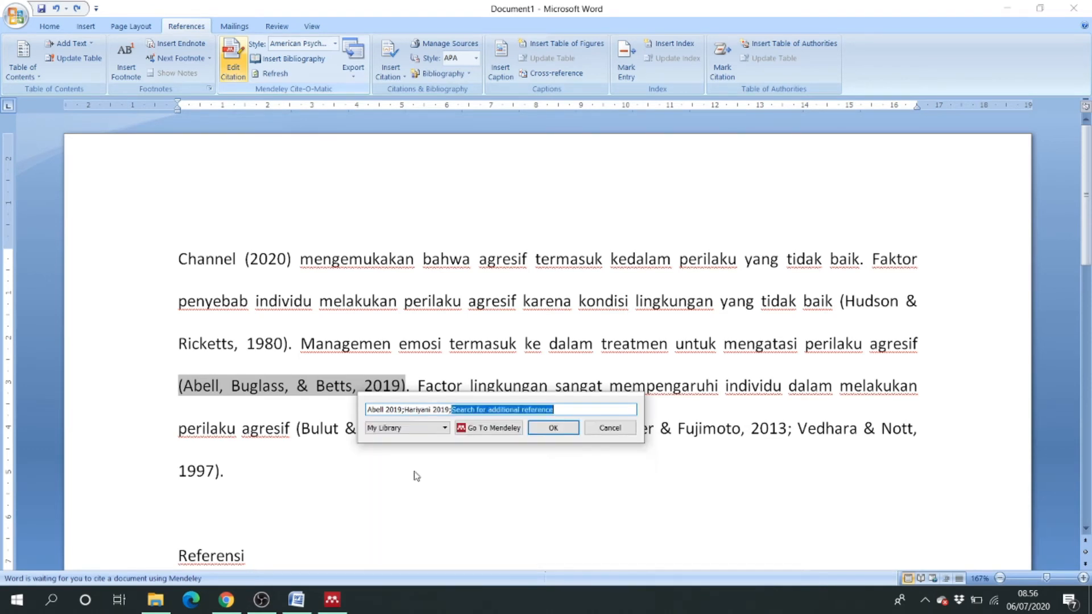
{"action": "left_click", "coordinate": [566, 432]}
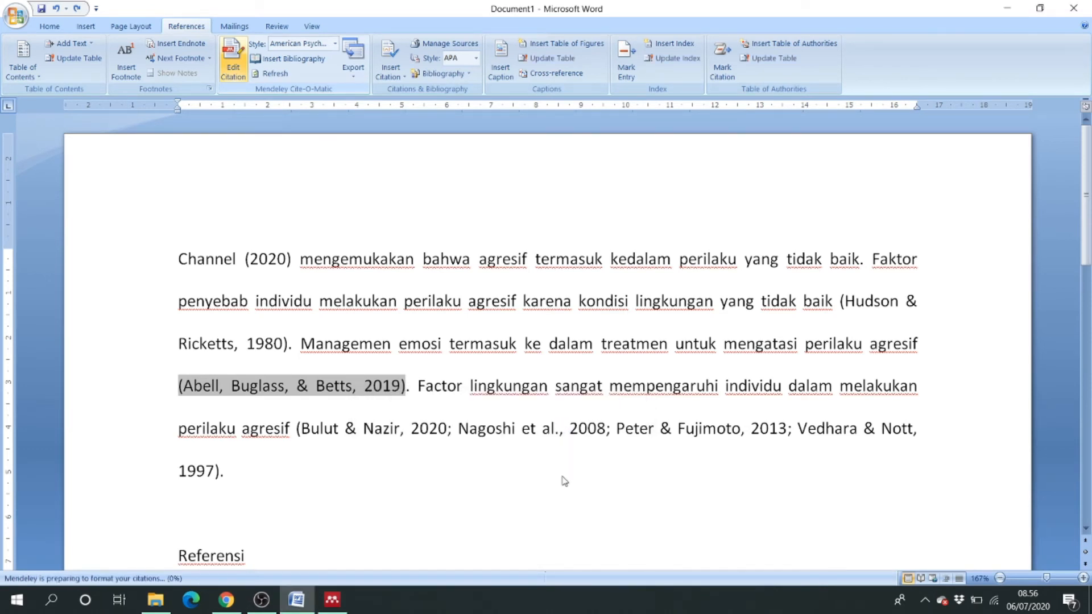
{"action": "left_click", "coordinate": [532, 447]}
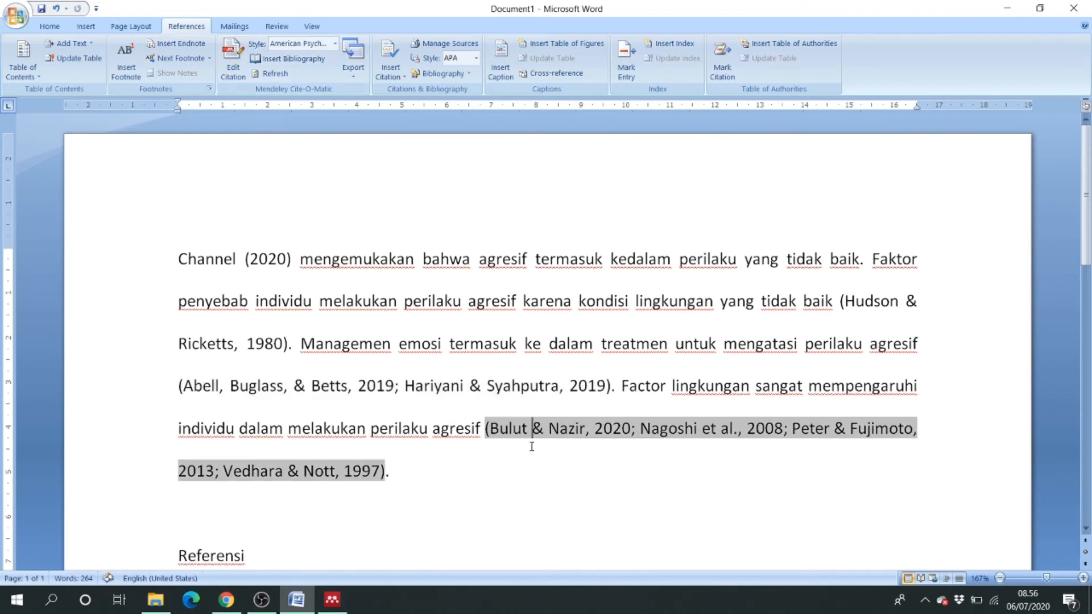
{"action": "left_click", "coordinate": [452, 392]}
{"action": "left_click", "coordinate": [670, 388]}
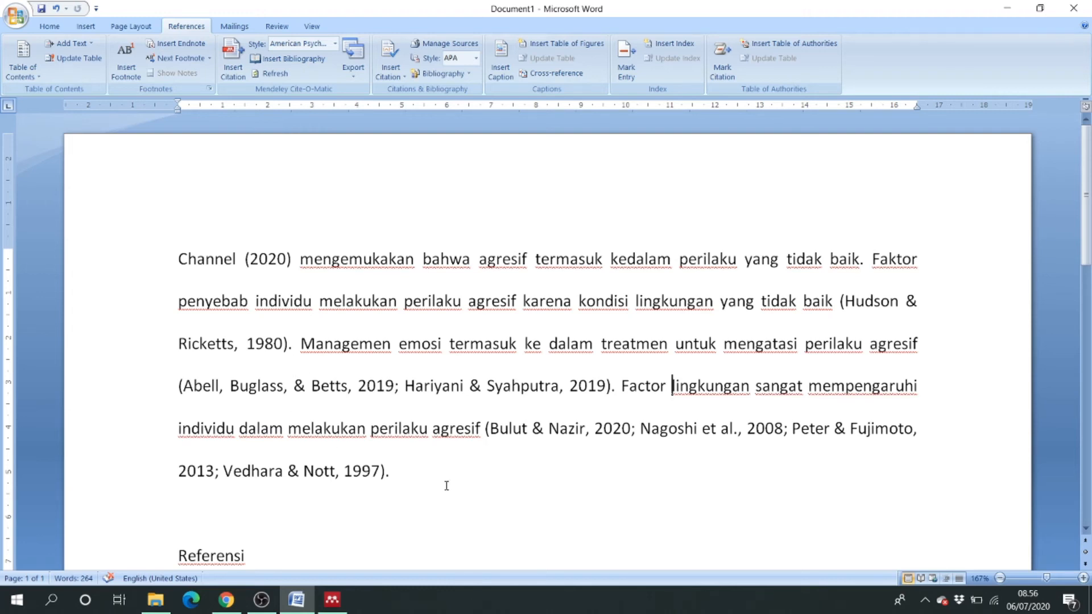
- Justify the text of the whole document, including the reference list under "Referensi"
{"action": "scroll", "coordinate": [447, 485], "scroll_direction": "down", "scroll_amount": 1}
{"action": "scroll", "coordinate": [446, 486], "scroll_direction": "down", "scroll_amount": 4}
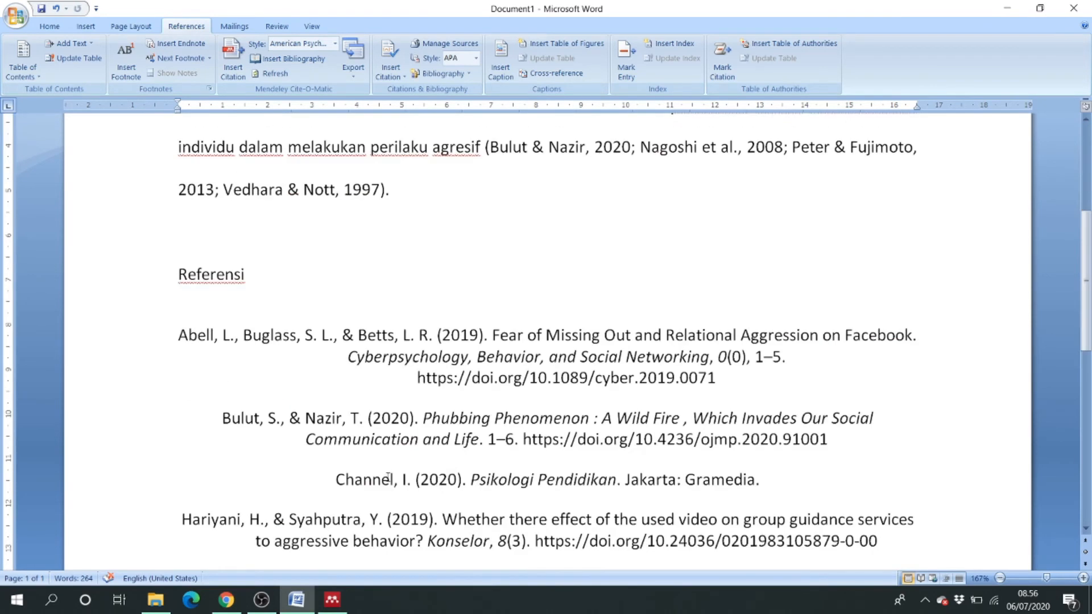
{"action": "key", "text": "ctrl+a"}
{"action": "key", "text": "ctrl+j"}
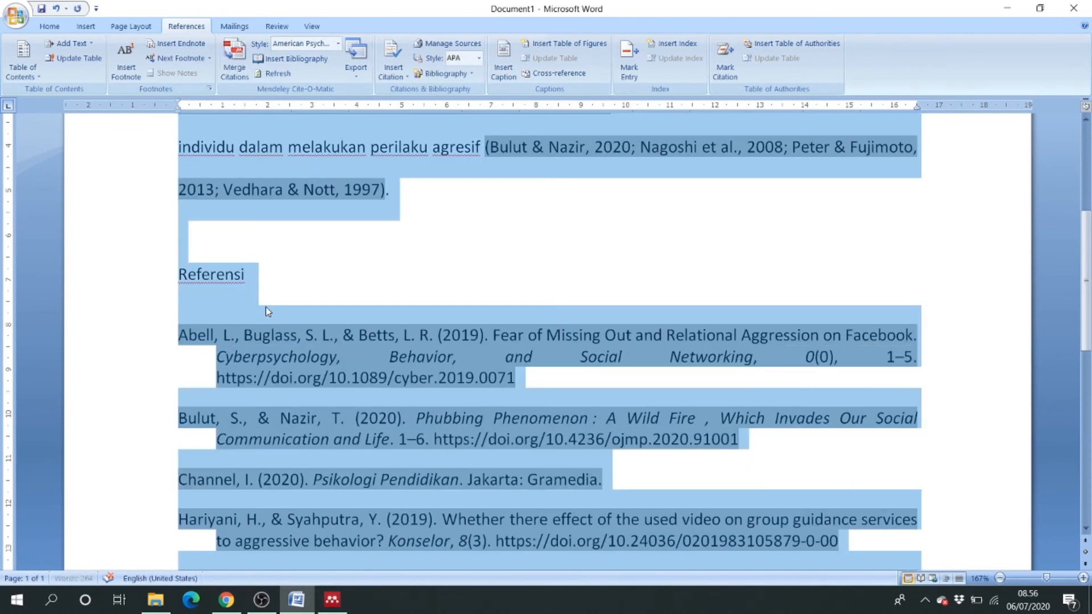
- Examine the reference list under "Referensi", focusing on the authors of the 2019 Konselor entry
{"action": "left_click", "coordinate": [262, 306]}
{"action": "scroll", "coordinate": [273, 307], "scroll_direction": "down", "scroll_amount": 10}
{"action": "left_click", "coordinate": [454, 351]}
{"action": "scroll", "coordinate": [430, 337], "scroll_direction": "up", "scroll_amount": 3}
{"action": "scroll", "coordinate": [427, 337], "scroll_direction": "up", "scroll_amount": 2}
{"action": "left_click_drag", "start_coordinate": [178, 248], "coordinate": [378, 248]}
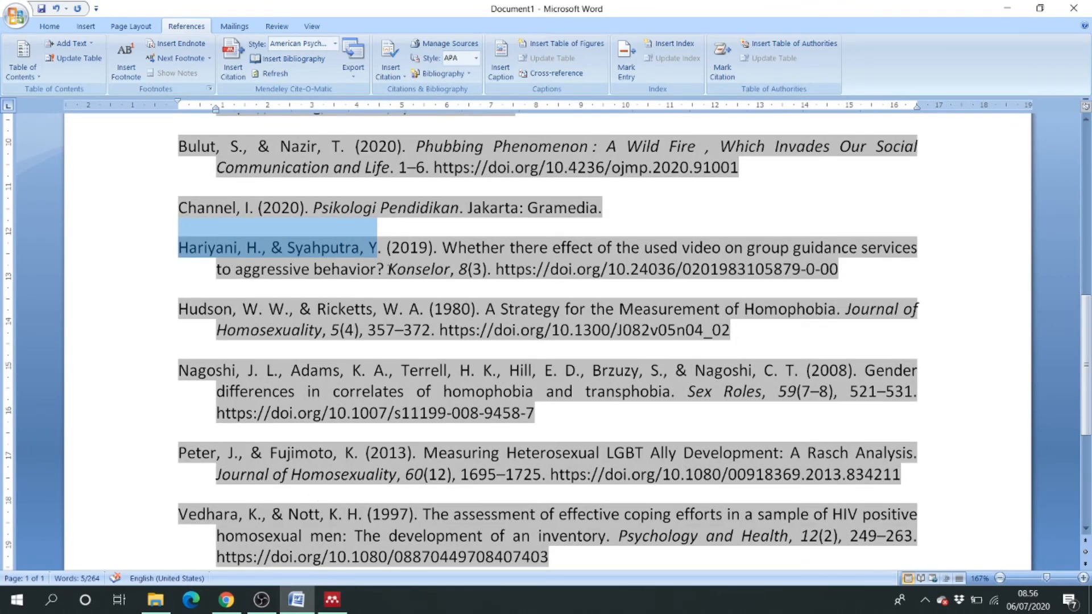
{"action": "scroll", "coordinate": [545, 374], "scroll_direction": "up", "scroll_amount": 1}
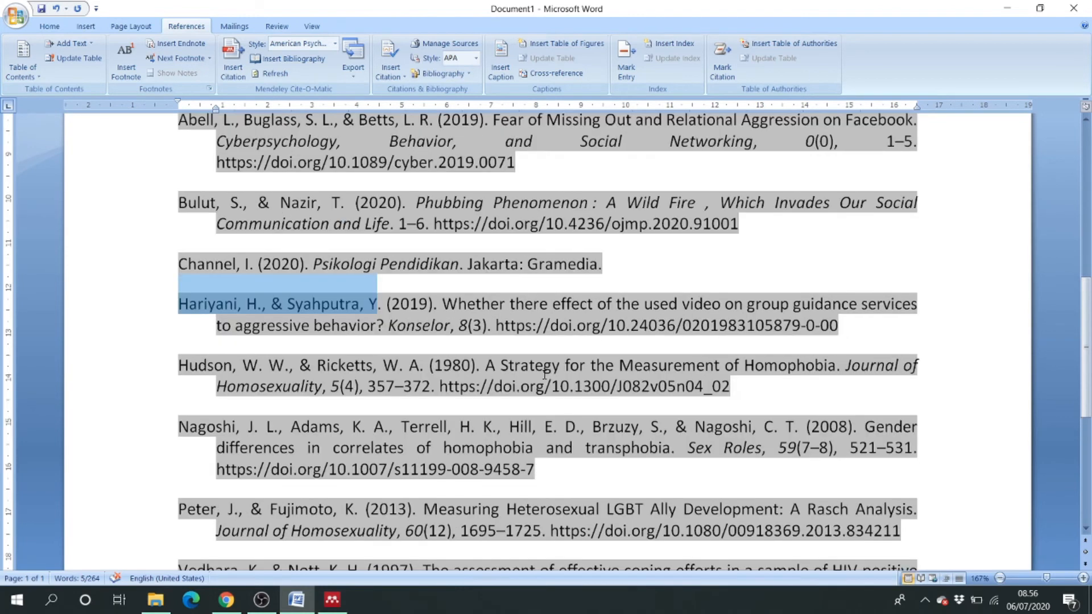
- Inspect the Konselor article's details in Mendeley, including its pages field, and return to the Word document
{"action": "left_click", "coordinate": [332, 599]}
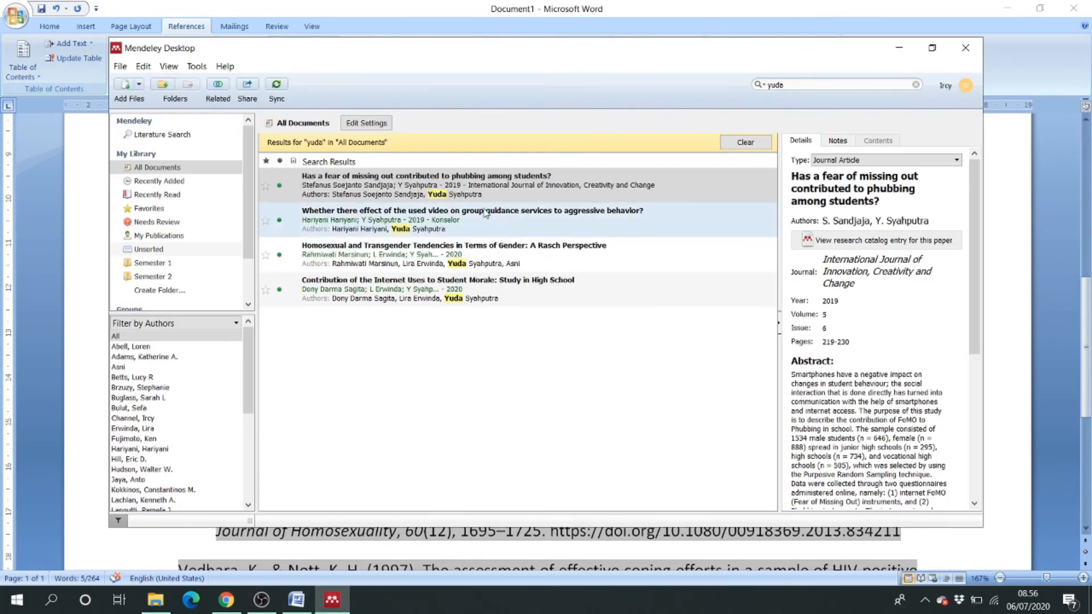
{"action": "left_click", "coordinate": [471, 210]}
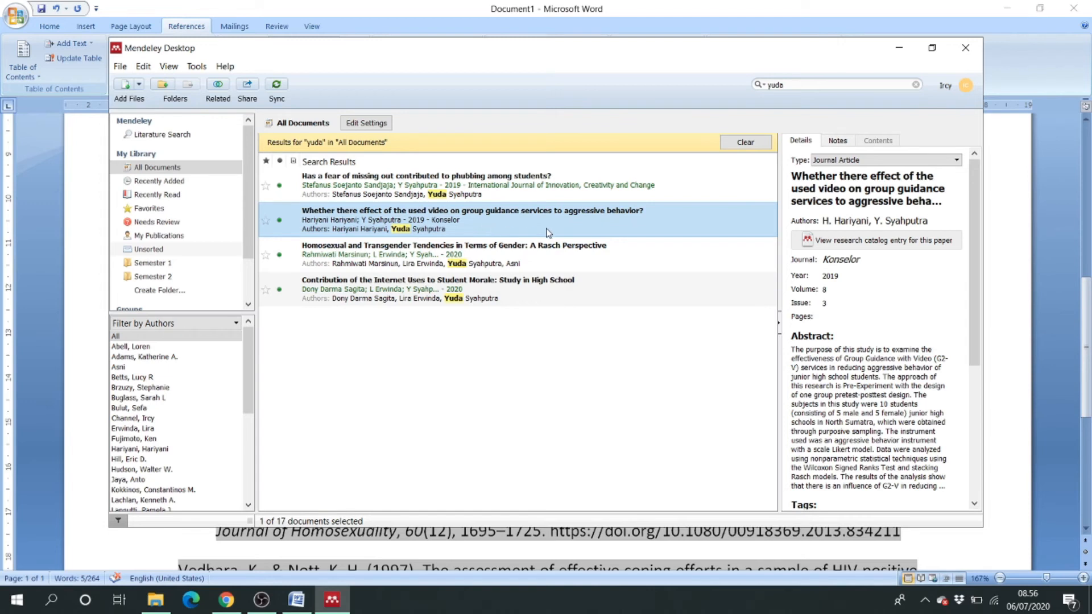
{"action": "left_click", "coordinate": [841, 316]}
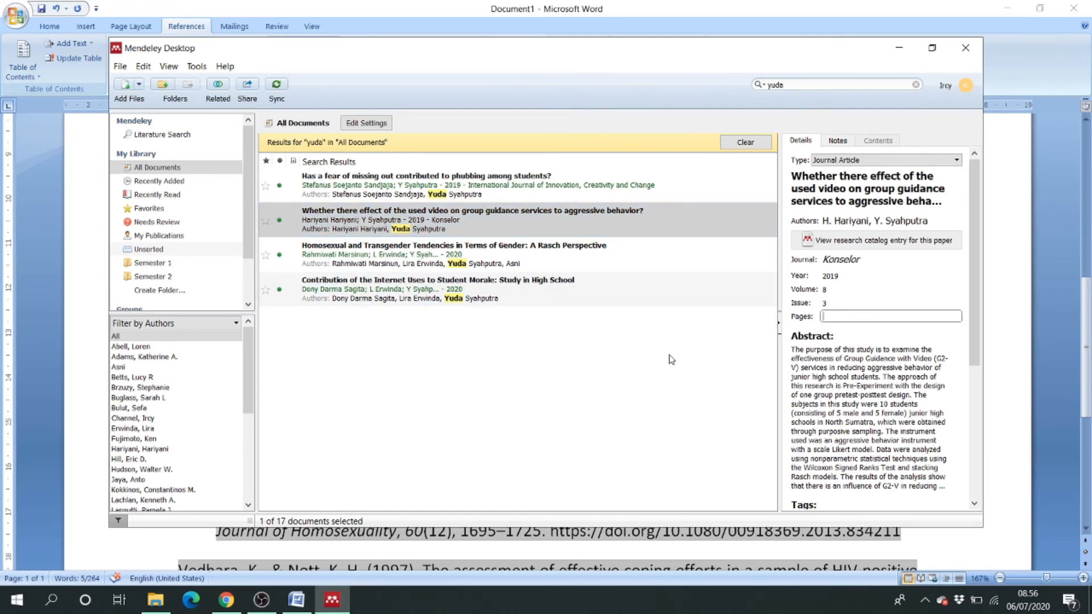
{"action": "left_click", "coordinate": [360, 553]}
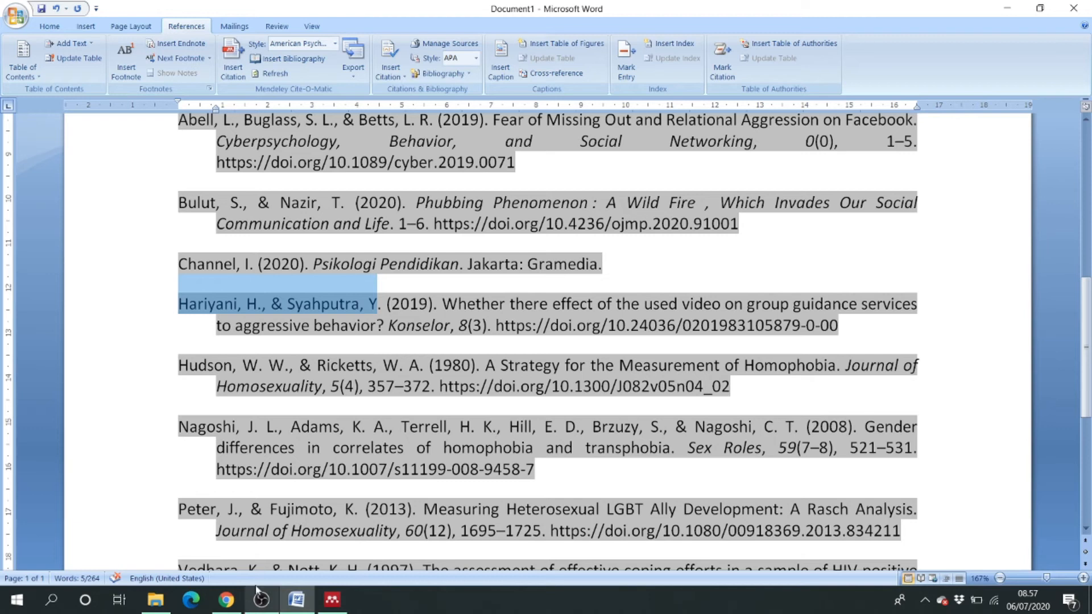
- Copy the Konselor article's title from the reference list and search for it on Google Scholar in Chrome
{"action": "left_click_drag", "start_coordinate": [444, 304], "coordinate": [384, 329]}
{"action": "key", "text": "ctrl+c"}
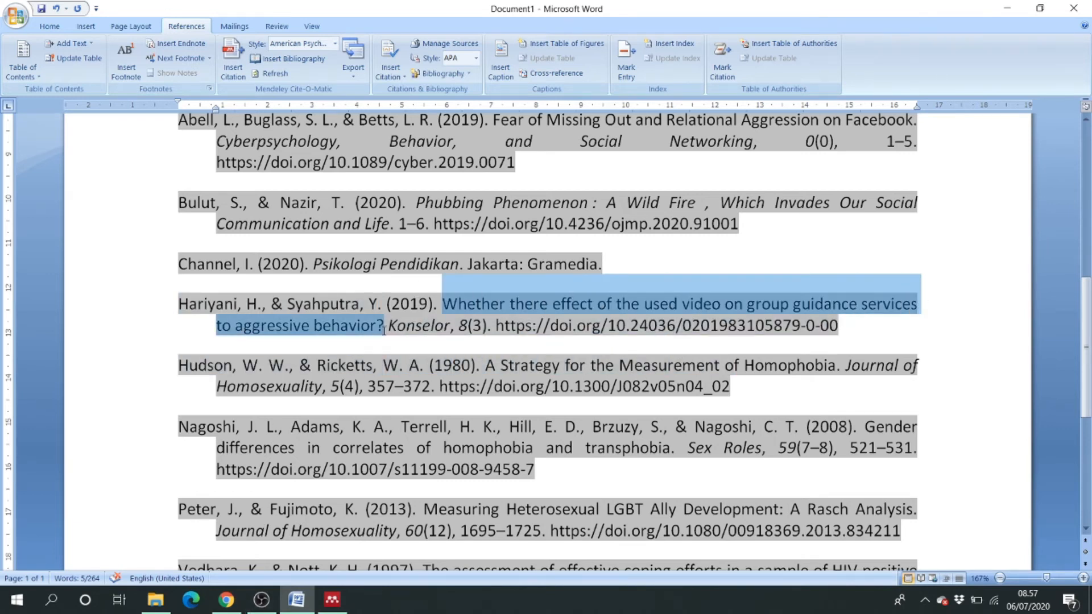
{"action": "left_click", "coordinate": [217, 602]}
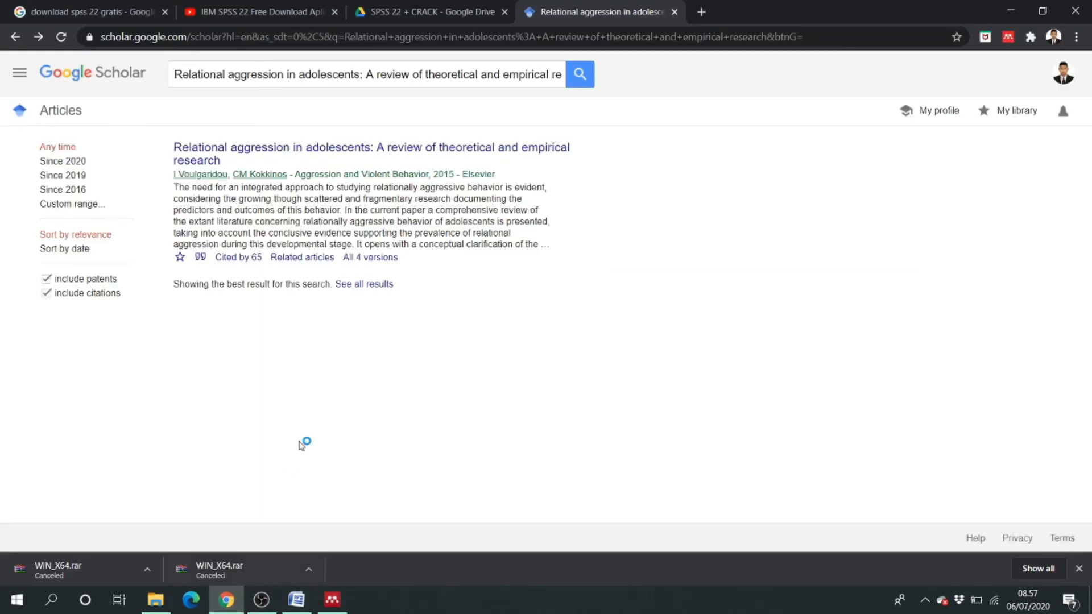
{"action": "triple_click", "coordinate": [507, 74]}
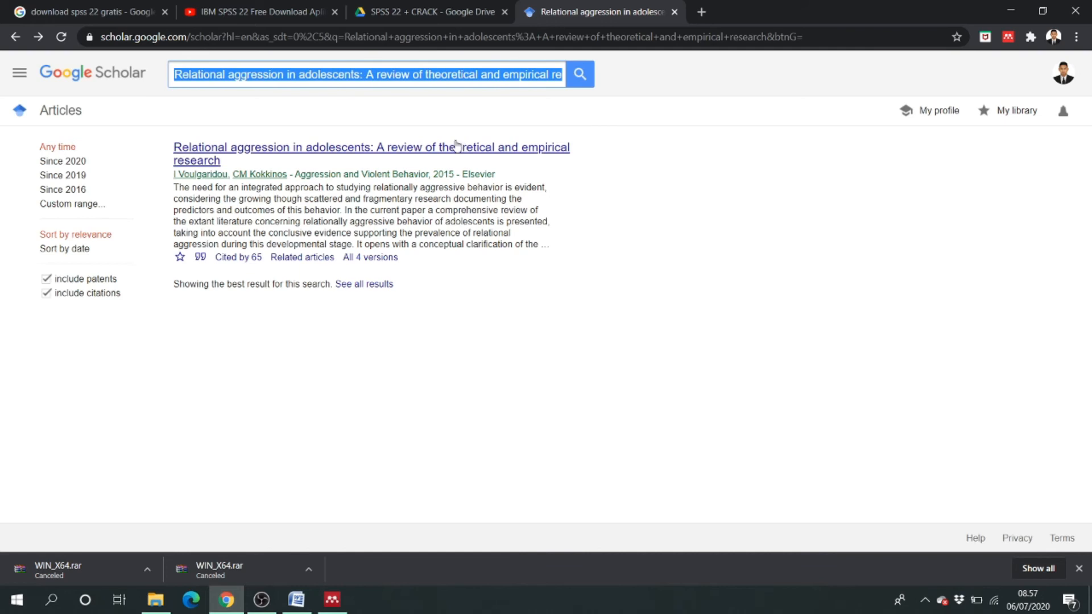
{"action": "key", "text": "ctrl+v"}
{"action": "key", "text": "Return"}
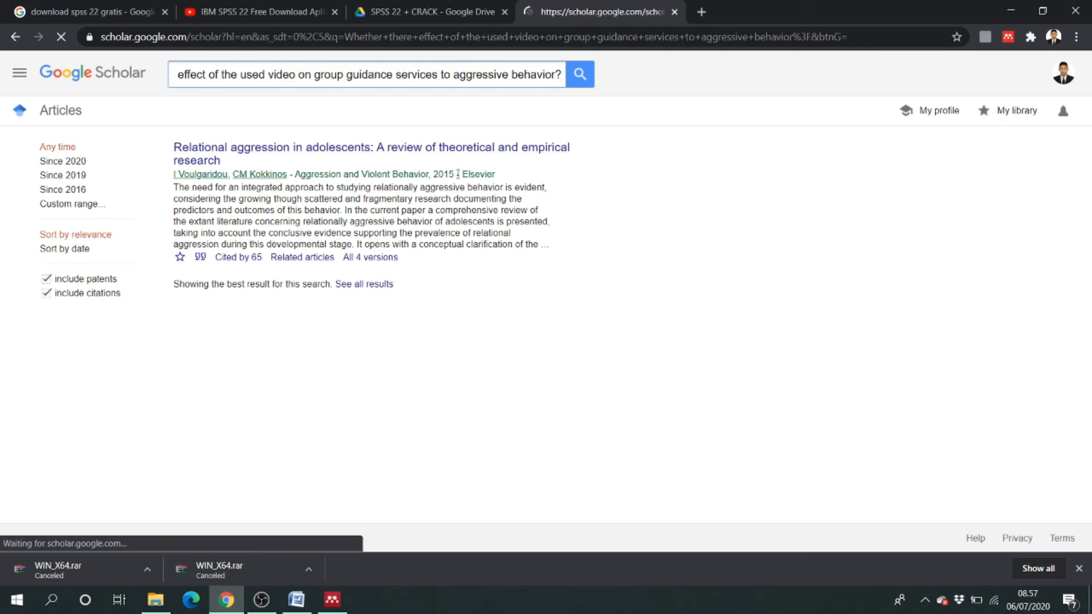
- Search Google for the same article title in a new browser tab and open its ResearchGate page
{"action": "left_click", "coordinate": [701, 12]}
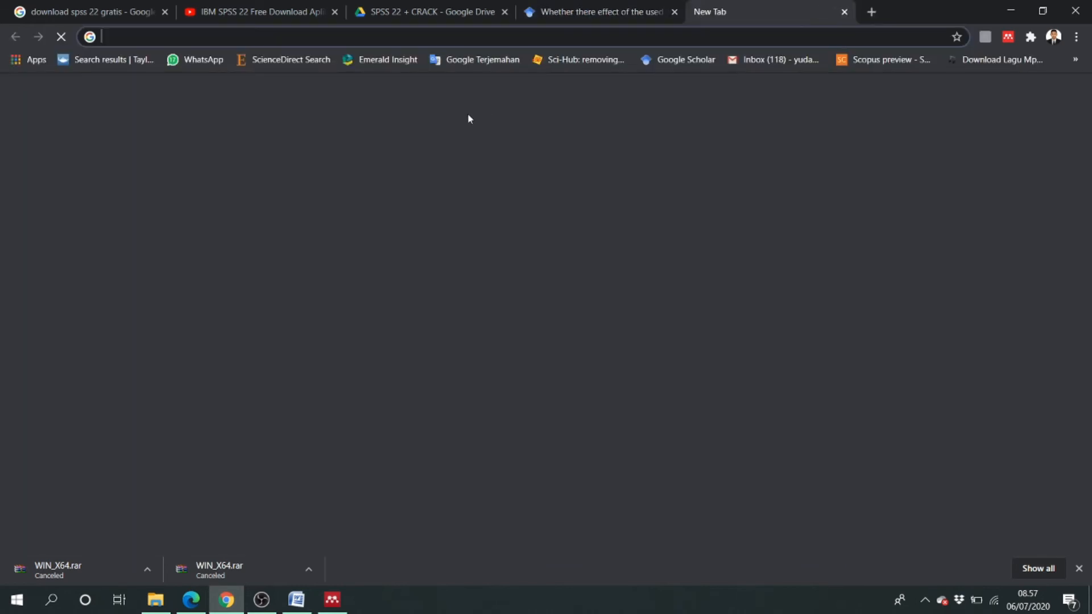
{"action": "key", "text": "ctrl+v"}
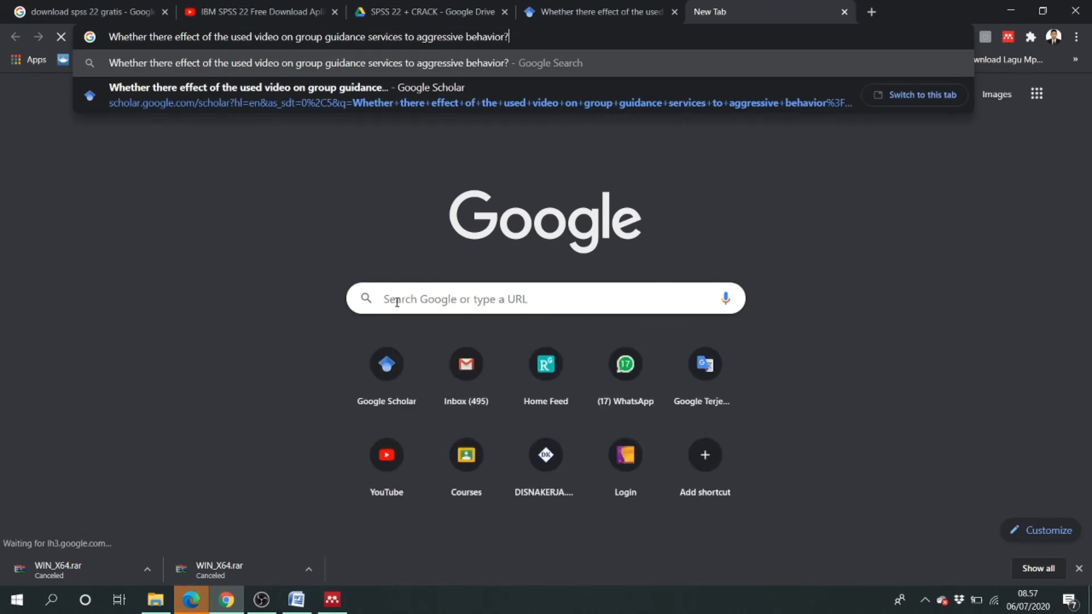
{"action": "key", "text": "Return"}
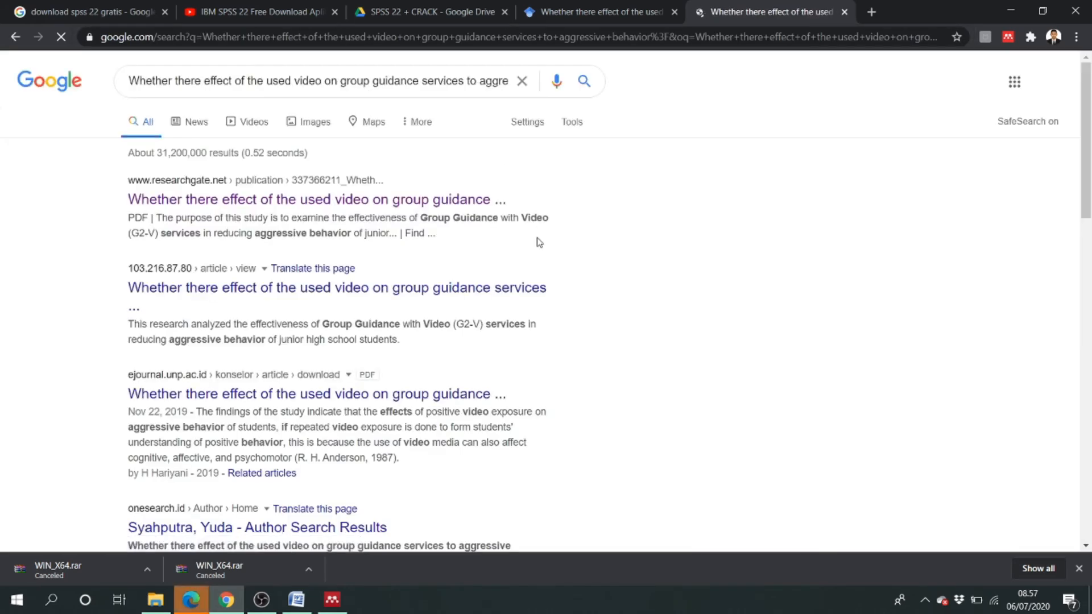
{"action": "left_click", "coordinate": [200, 203]}
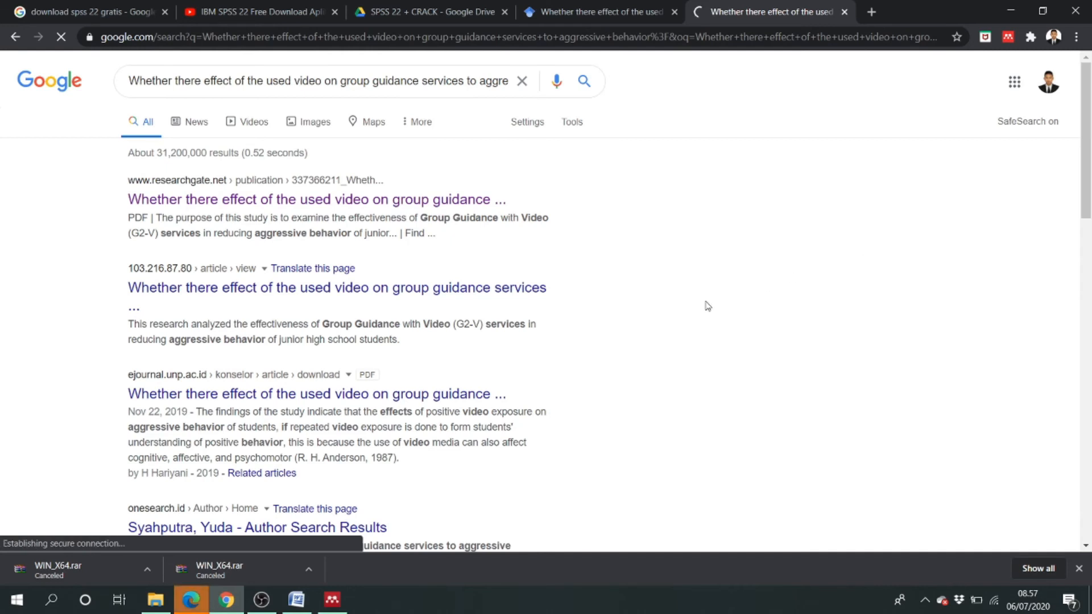
{"action": "scroll", "coordinate": [460, 317], "scroll_direction": "down", "scroll_amount": 2}
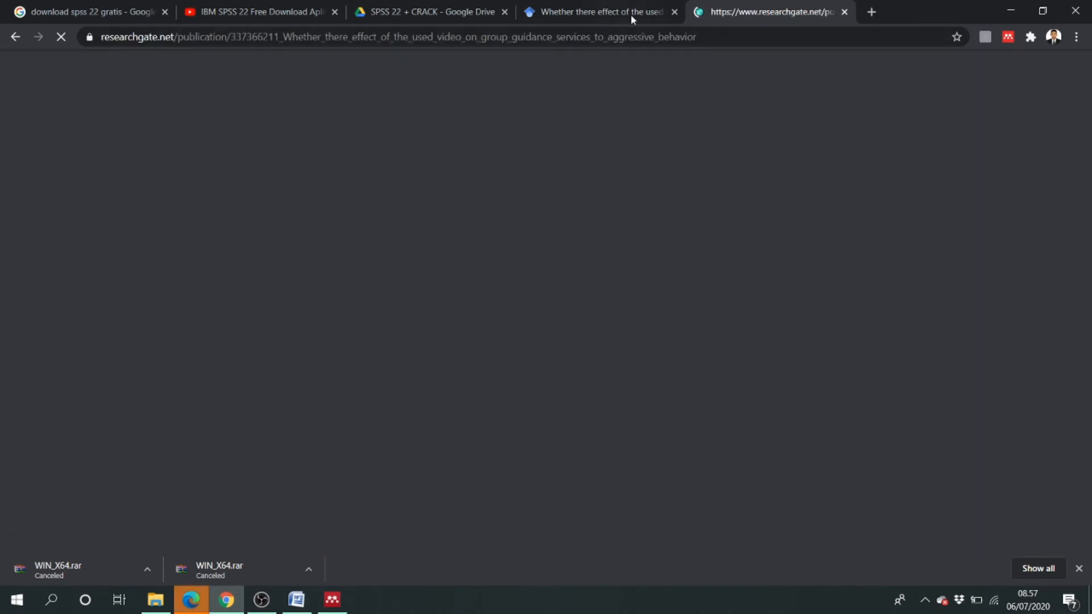
{"action": "left_click", "coordinate": [657, 8]}
{"action": "left_click", "coordinate": [718, 11]}
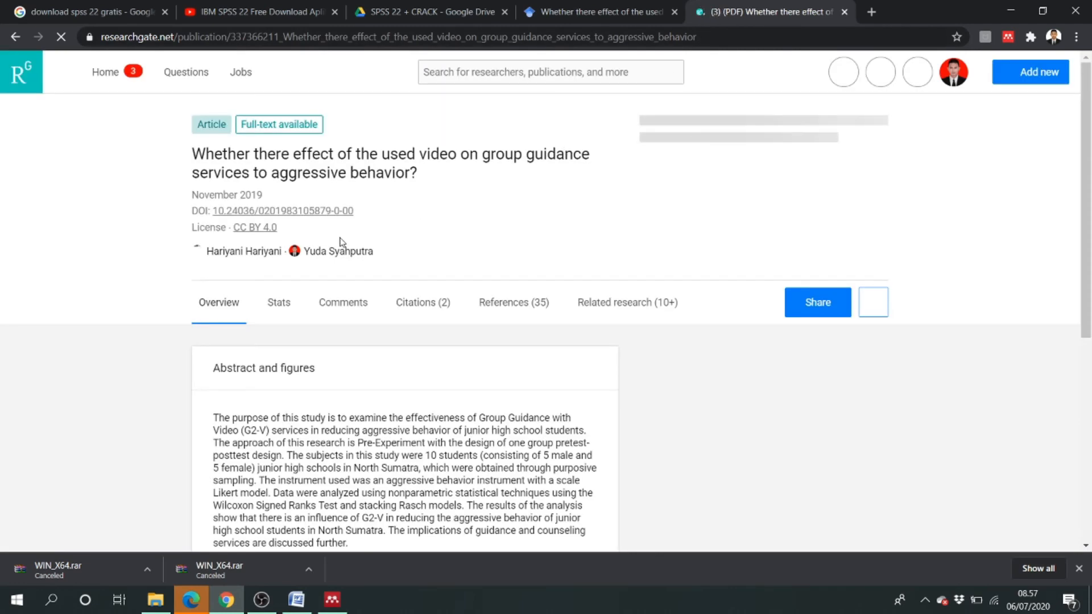
- Examine the ResearchGate page of the group guidance video article for its publication details
{"action": "scroll", "coordinate": [371, 302], "scroll_direction": "down", "scroll_amount": 5}
{"action": "scroll", "coordinate": [382, 316], "scroll_direction": "up", "scroll_amount": 5}
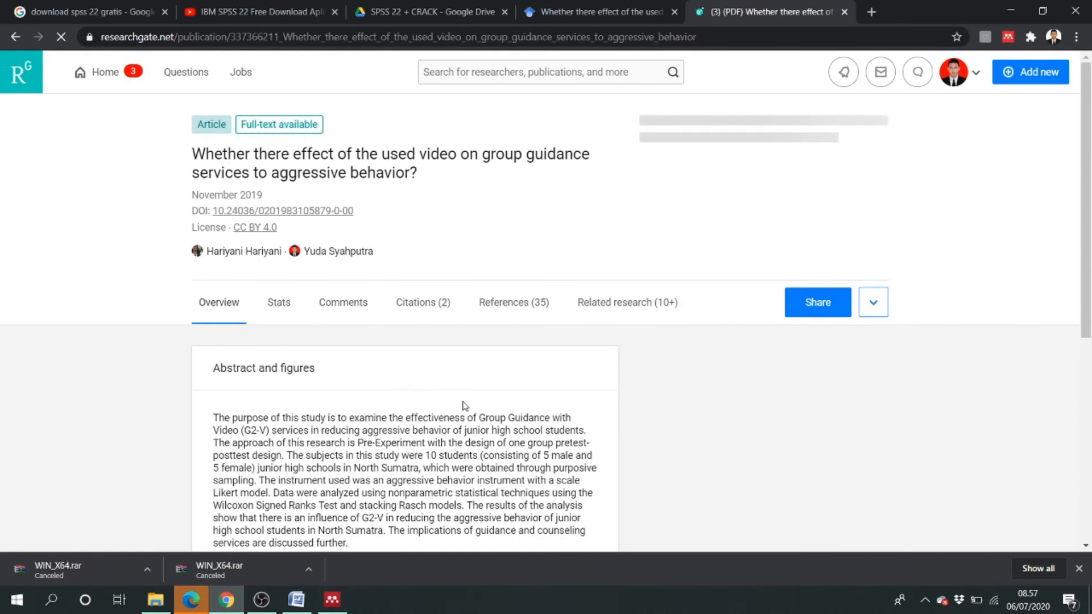
{"action": "scroll", "coordinate": [463, 407], "scroll_direction": "down", "scroll_amount": 5}
{"action": "scroll", "coordinate": [463, 407], "scroll_direction": "up", "scroll_amount": 5}
{"action": "scroll", "coordinate": [465, 375], "scroll_direction": "down", "scroll_amount": 5}
{"action": "scroll", "coordinate": [455, 384], "scroll_direction": "up", "scroll_amount": 4}
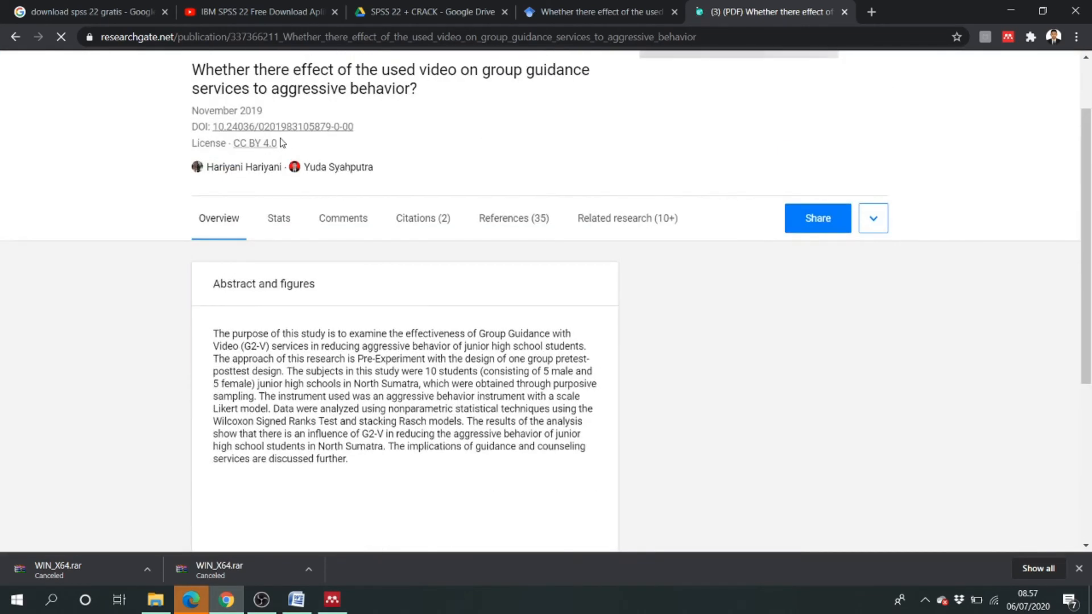
- Display the article's Google Scholar citation formats and check the page range in the APA version
{"action": "left_click", "coordinate": [539, 11]}
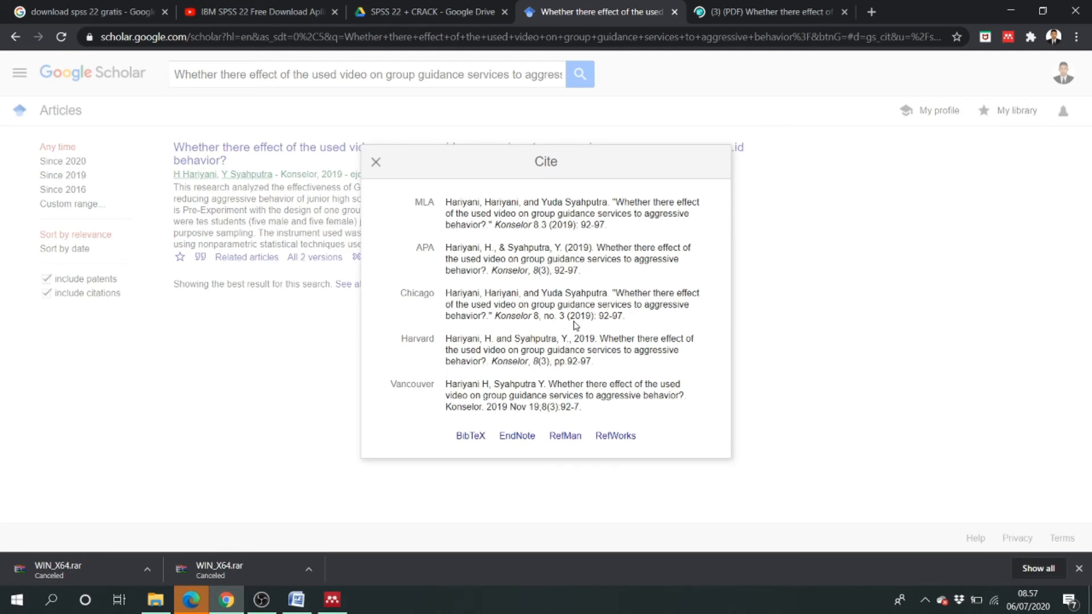
{"action": "left_click", "coordinate": [578, 271]}
{"action": "left_click", "coordinate": [557, 267]}
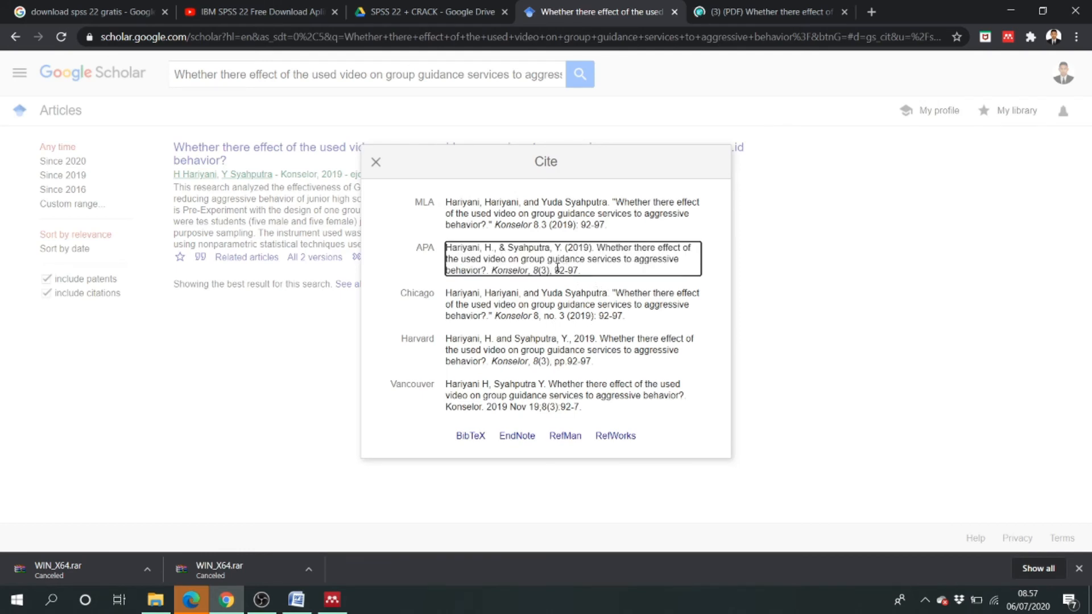
{"action": "left_click_drag", "start_coordinate": [555, 270], "coordinate": [579, 270]}
{"action": "left_click", "coordinate": [376, 165]}
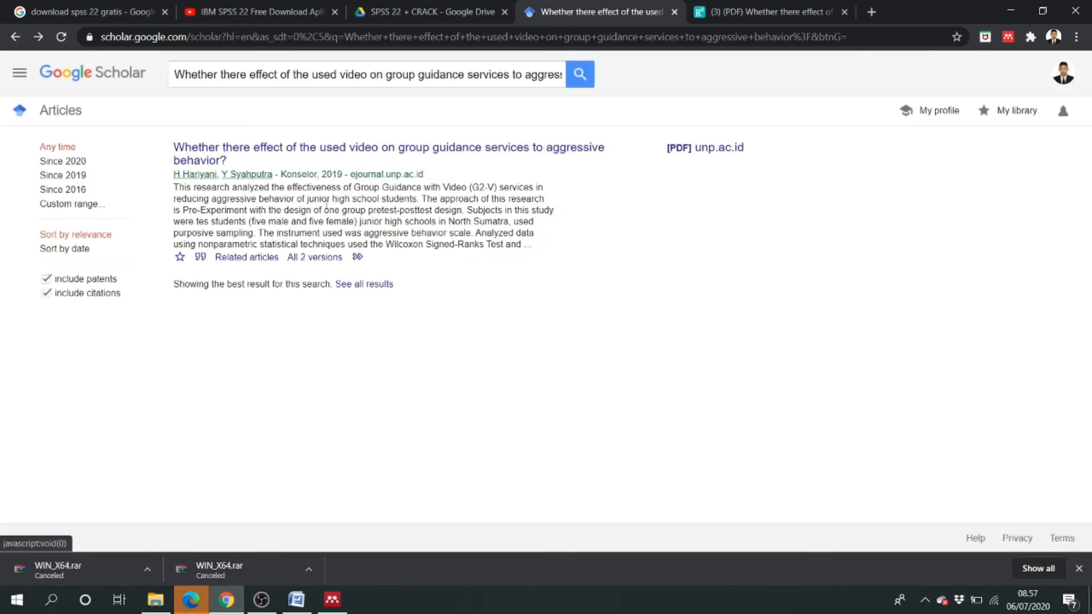
{"action": "left_click", "coordinate": [200, 258]}
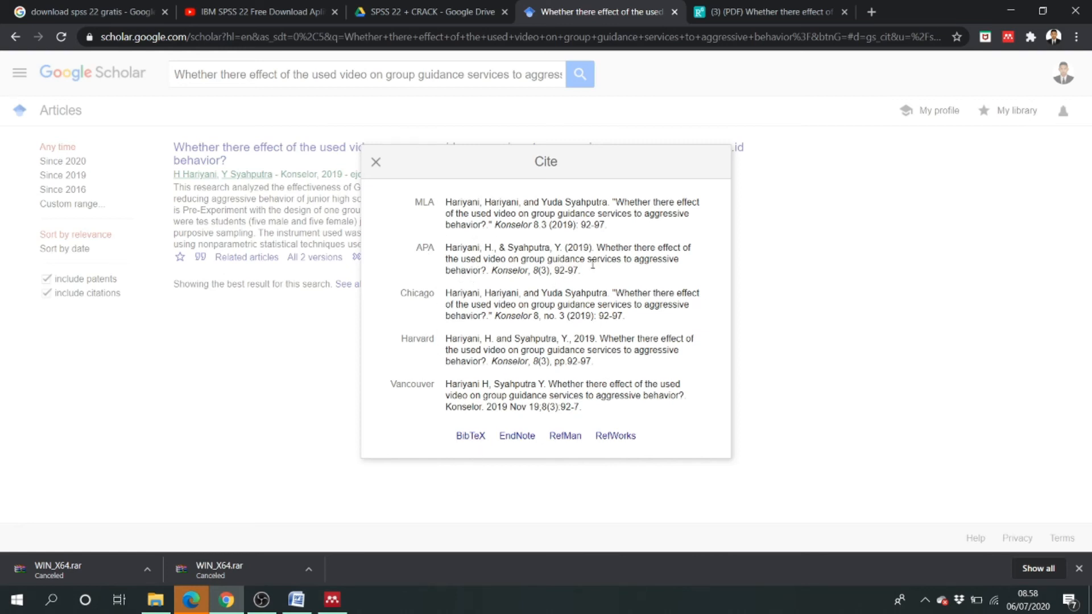
- Switch to Mendeley and set the Konselor article's pages to 92-97
{"action": "left_click", "coordinate": [332, 600]}
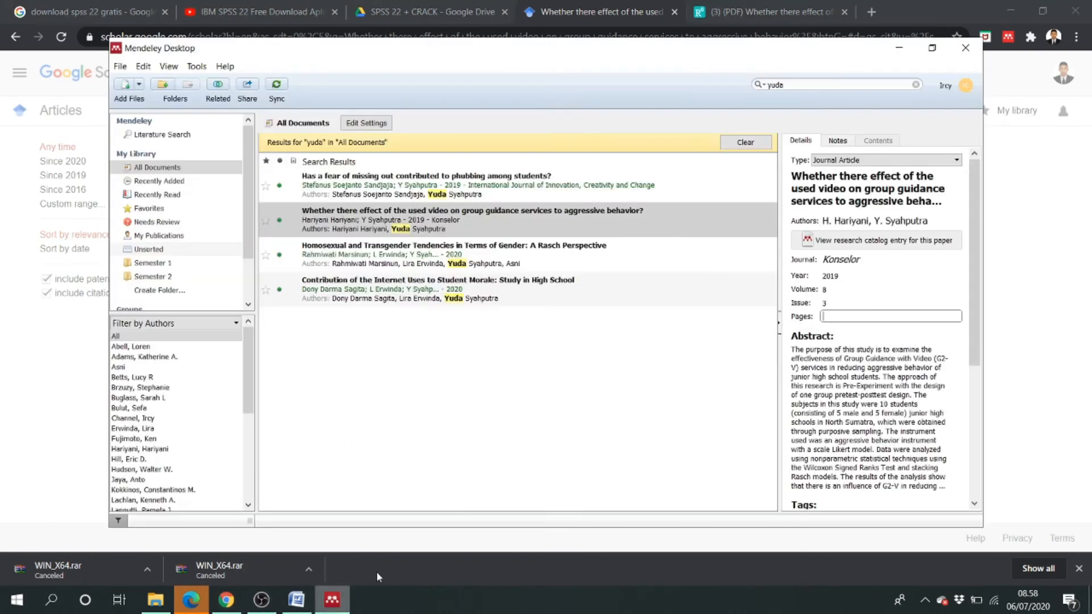
{"action": "left_click", "coordinate": [851, 319]}
{"action": "type", "text": "101-107"}
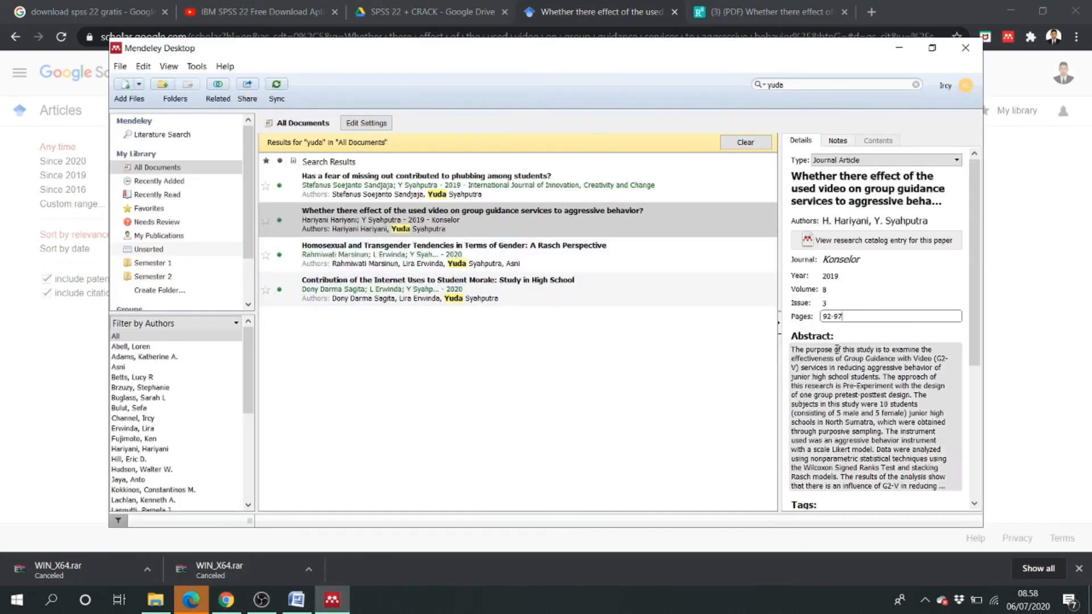
{"action": "left_click", "coordinate": [661, 364]}
{"action": "left_click", "coordinate": [432, 222]}
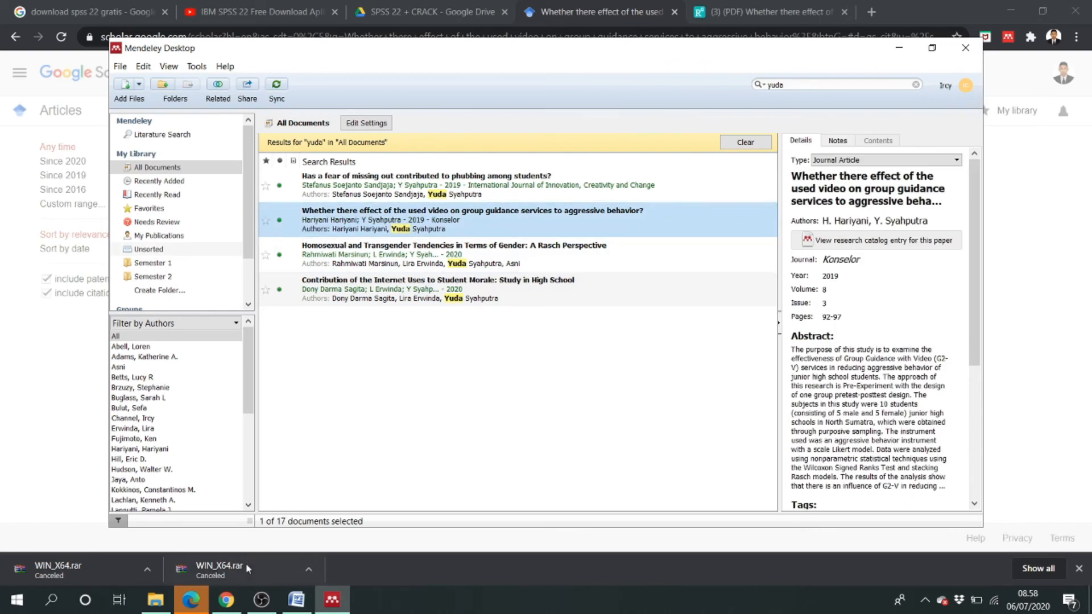
- Refresh the Mendeley citations and bibliography in the Word document and review the updated reference list
{"action": "left_click", "coordinate": [296, 599]}
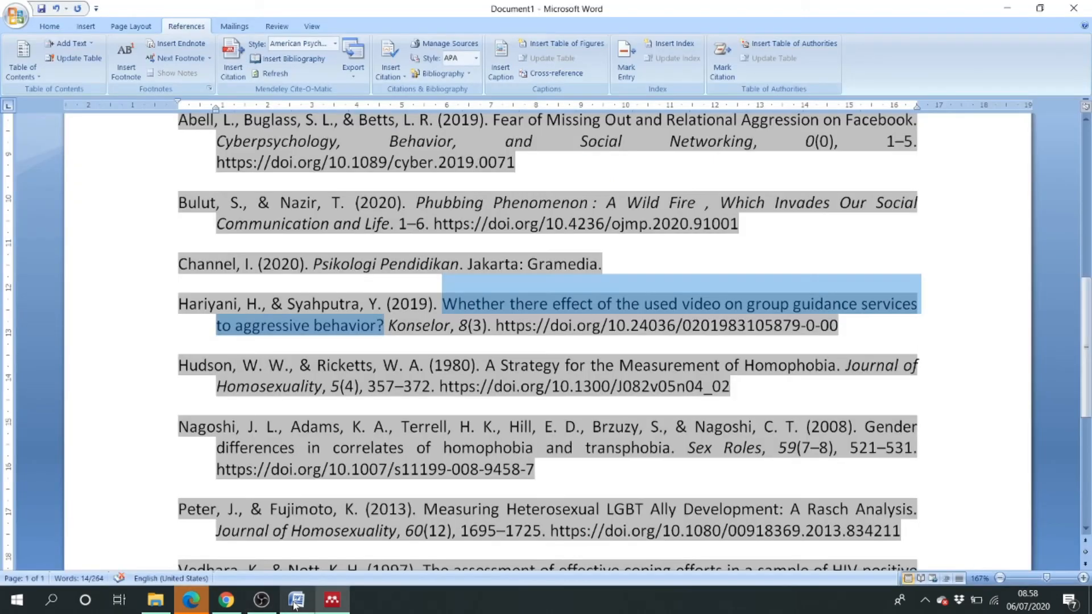
{"action": "left_click", "coordinate": [655, 238]}
{"action": "left_click", "coordinate": [274, 73]}
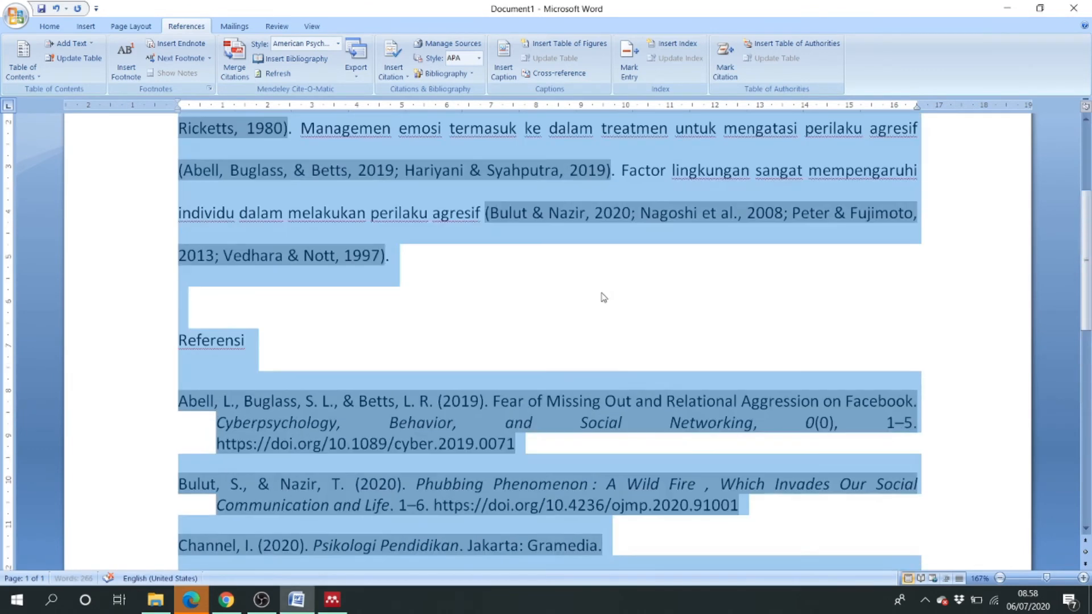
{"action": "scroll", "coordinate": [465, 470], "scroll_direction": "down", "scroll_amount": 3}
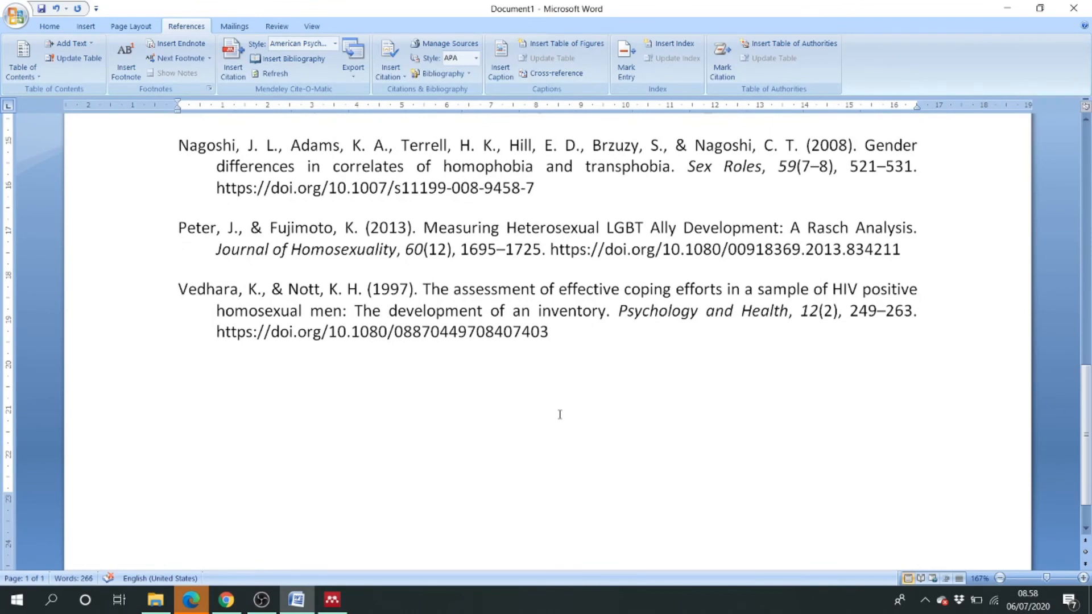
{"action": "scroll", "coordinate": [560, 414], "scroll_direction": "up", "scroll_amount": 8}
- Switch to Mendeley, view the Favorites, clear the library search and look through the full list of all documents
{"action": "left_click", "coordinate": [239, 183]}
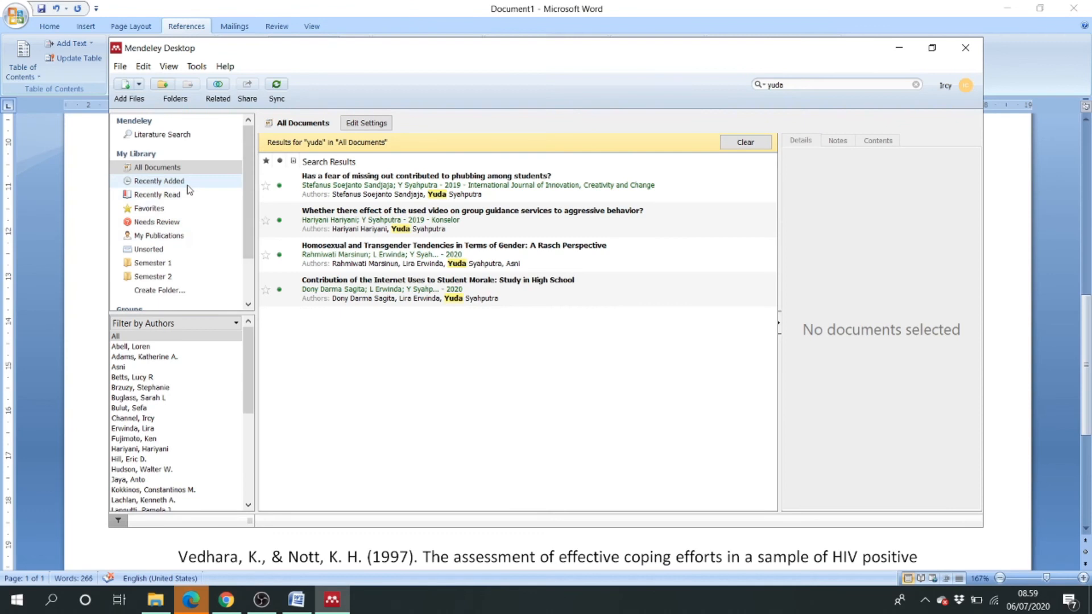
{"action": "left_click", "coordinate": [188, 182]}
{"action": "left_click", "coordinate": [193, 208]}
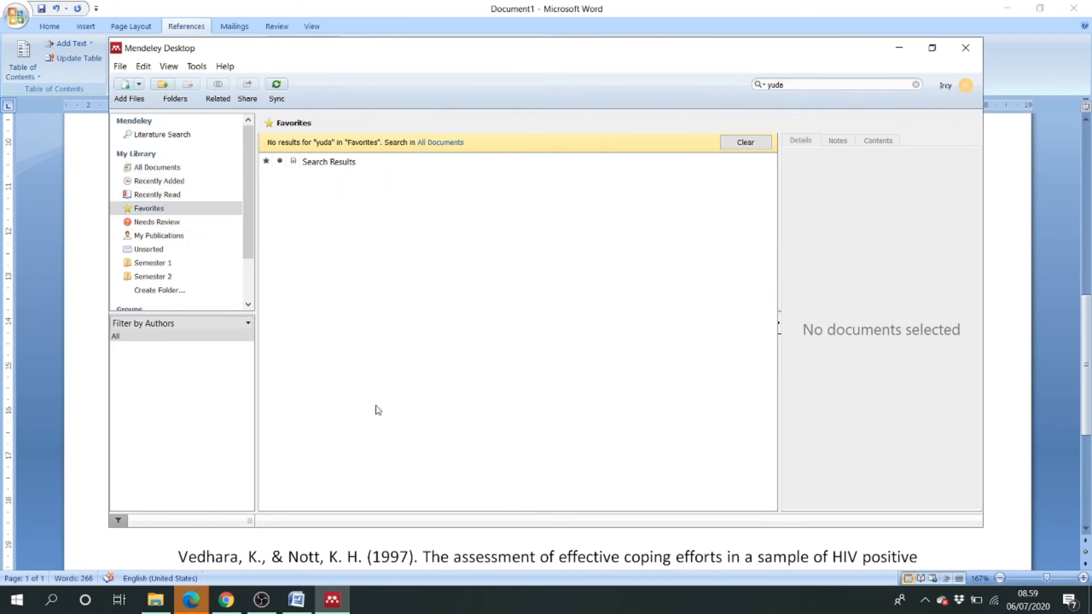
{"action": "left_click", "coordinate": [170, 168]}
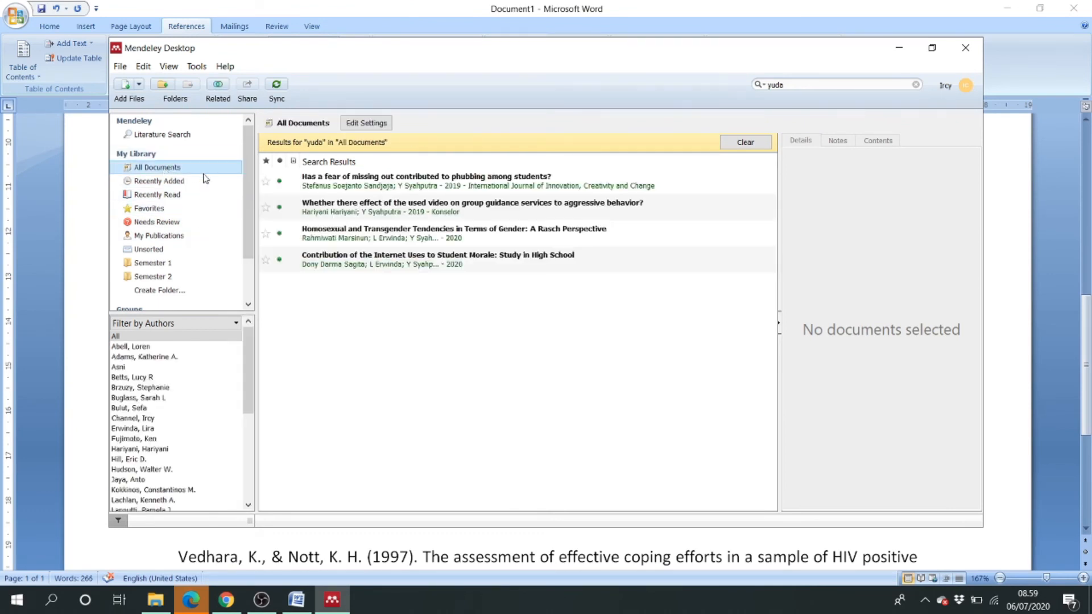
{"action": "left_click", "coordinate": [916, 85]}
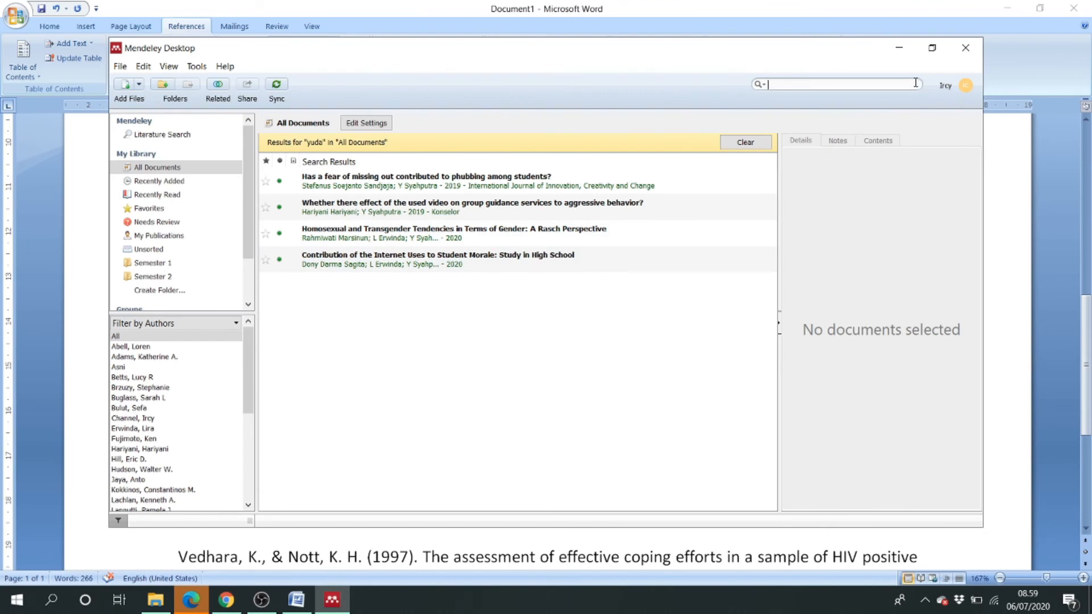
{"action": "scroll", "coordinate": [512, 398], "scroll_direction": "down", "scroll_amount": 3}
{"action": "scroll", "coordinate": [512, 413], "scroll_direction": "up", "scroll_amount": 3}
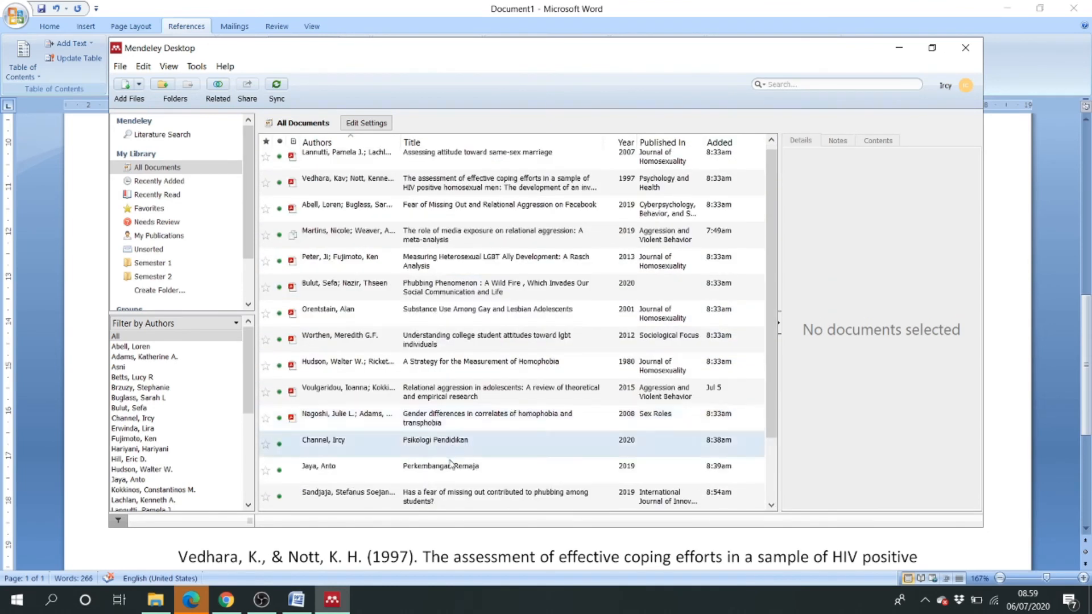
{"action": "right_click", "coordinate": [554, 430]}
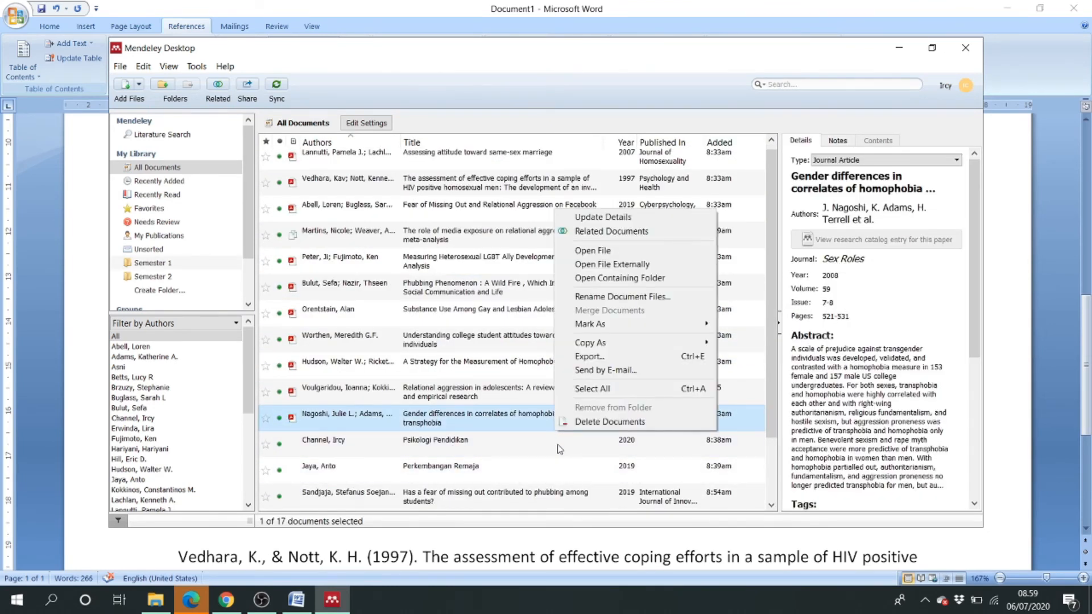
{"action": "left_click", "coordinate": [774, 474]}
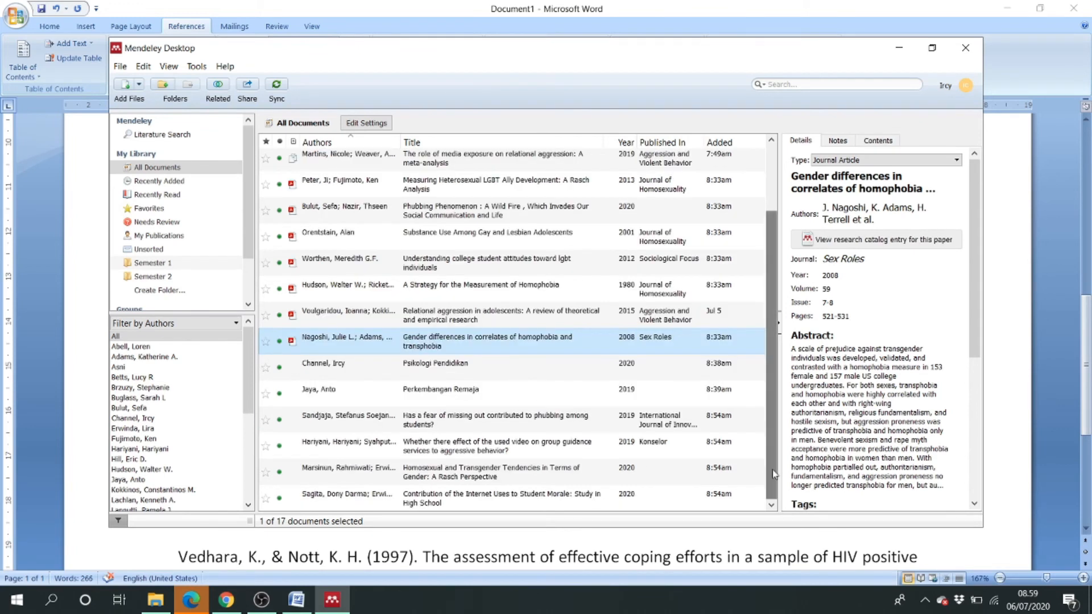
- Open a blank document entry for adding a source to the Mendeley library manually
{"action": "right_click", "coordinate": [750, 498]}
{"action": "left_click", "coordinate": [639, 420]}
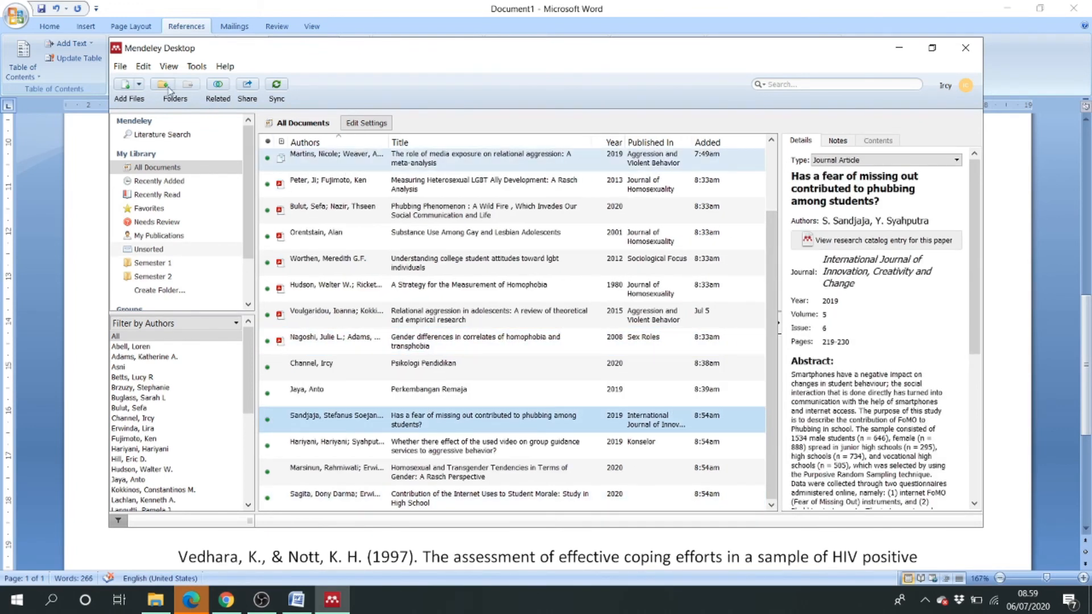
{"action": "left_click", "coordinate": [139, 86]}
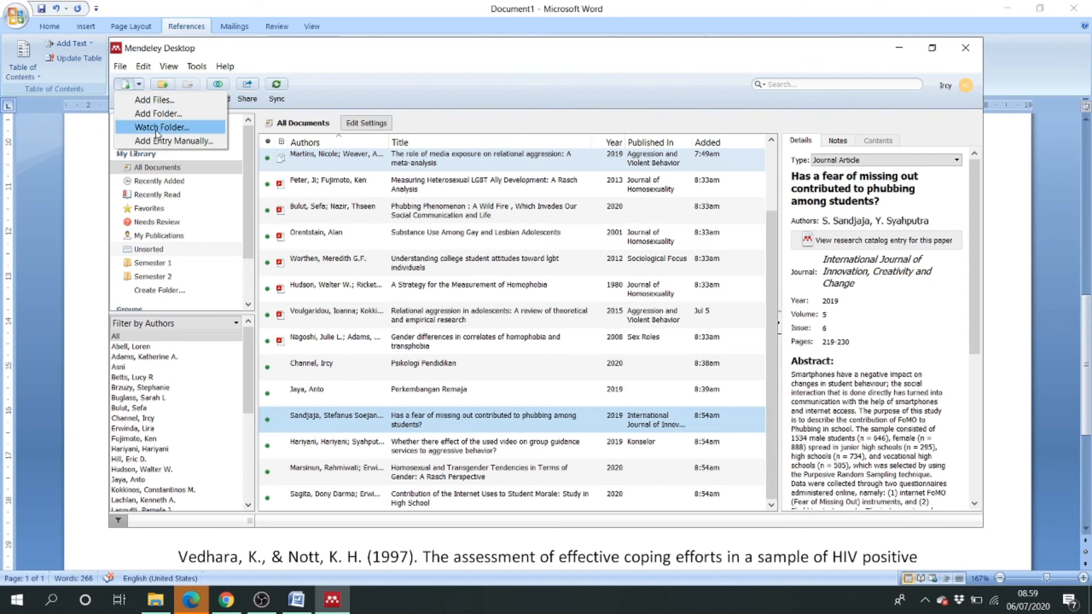
{"action": "left_click", "coordinate": [164, 142]}
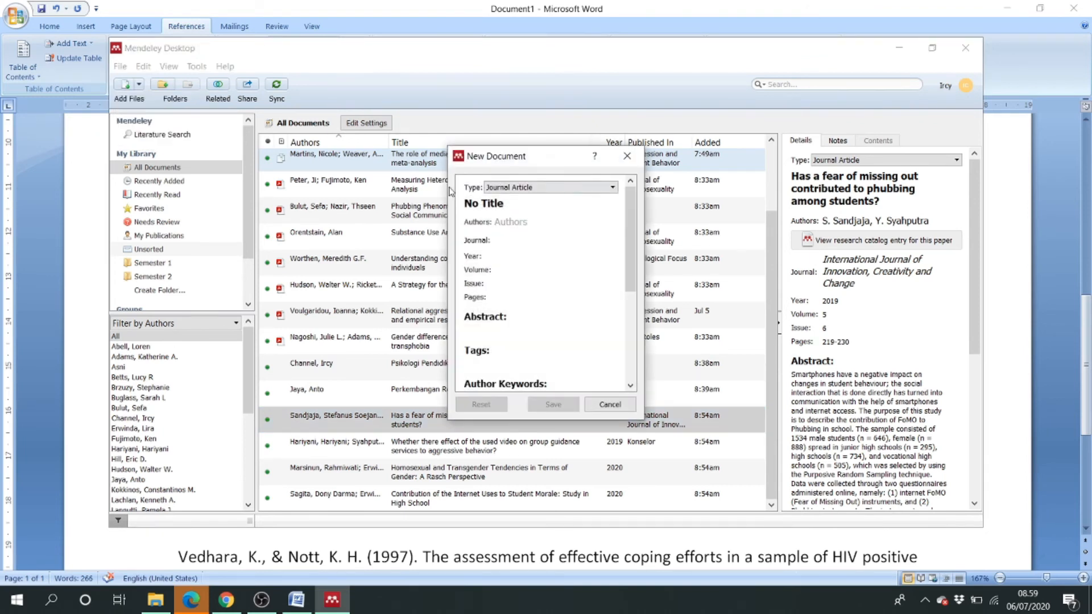
- Set the new entry's type to Book Section and look through the fields it offers
{"action": "left_click", "coordinate": [523, 188]}
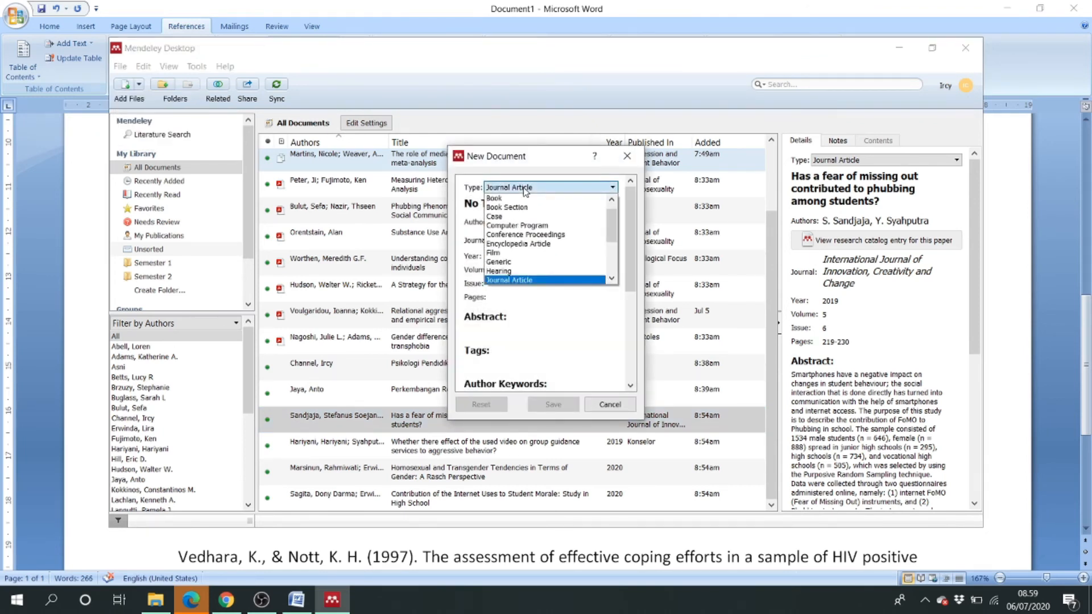
{"action": "left_click", "coordinate": [522, 207]}
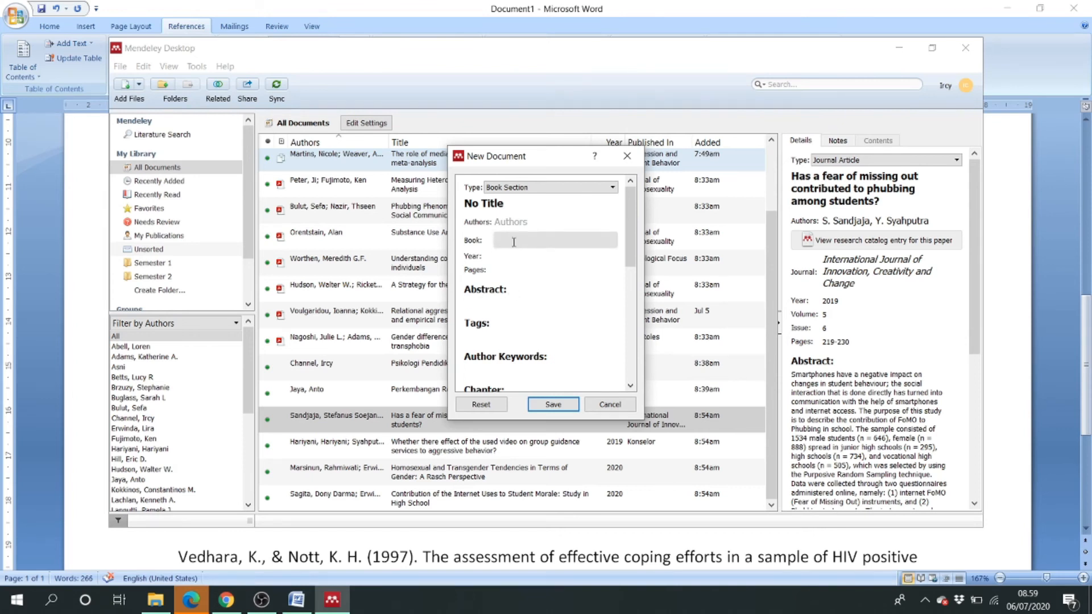
{"action": "scroll", "coordinate": [531, 334], "scroll_direction": "down", "scroll_amount": 3}
{"action": "scroll", "coordinate": [533, 335], "scroll_direction": "up", "scroll_amount": 3}
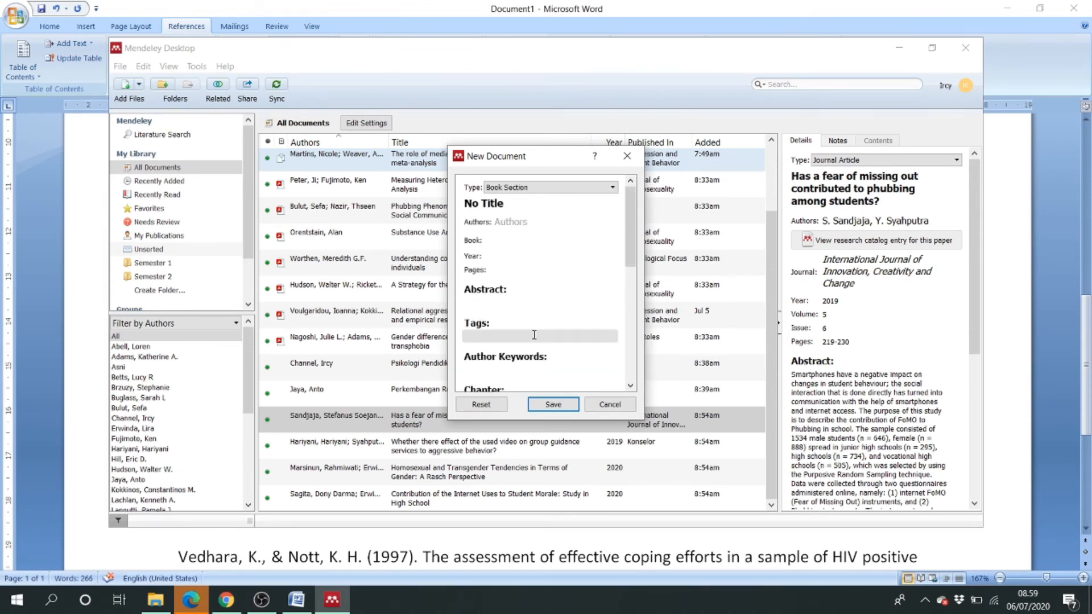
{"action": "left_click", "coordinate": [496, 240]}
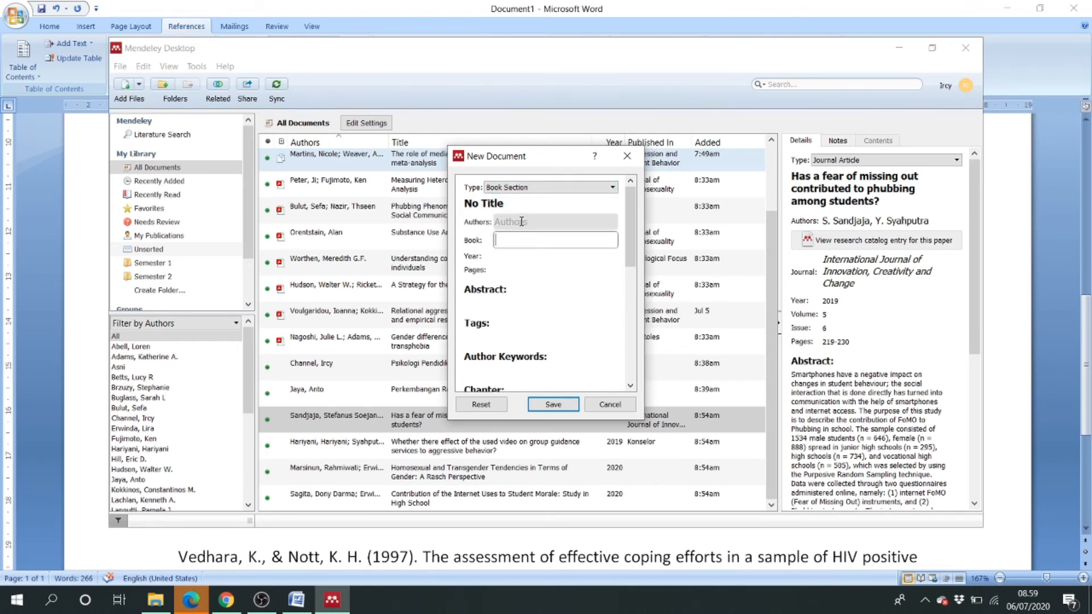
- Change the new entry's type to Case and look through its fields
{"action": "left_click", "coordinate": [525, 188]}
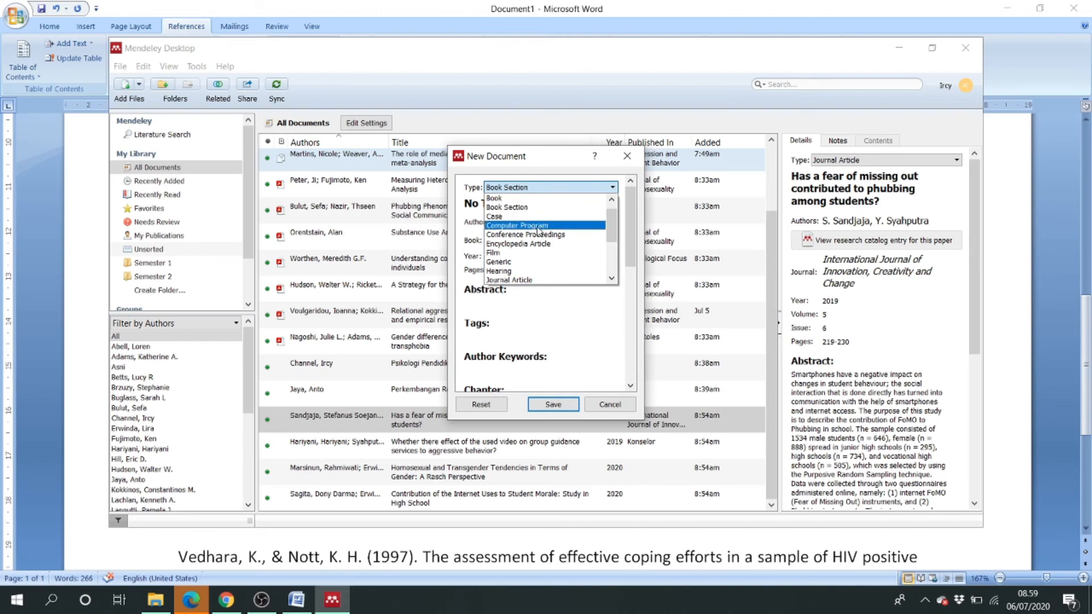
{"action": "left_click", "coordinate": [512, 216]}
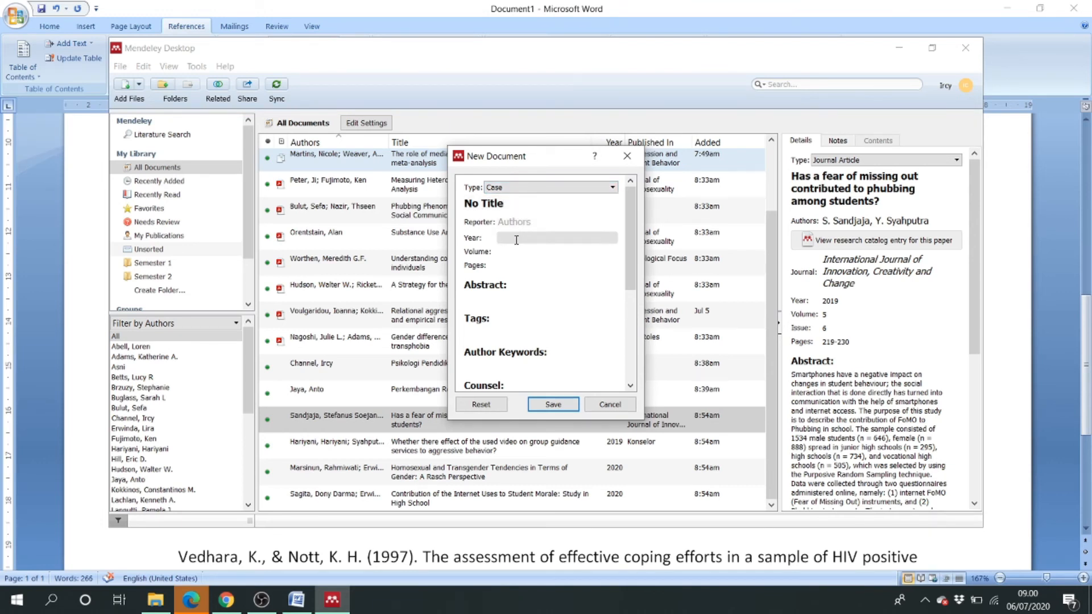
{"action": "scroll", "coordinate": [519, 256], "scroll_direction": "down", "scroll_amount": 3}
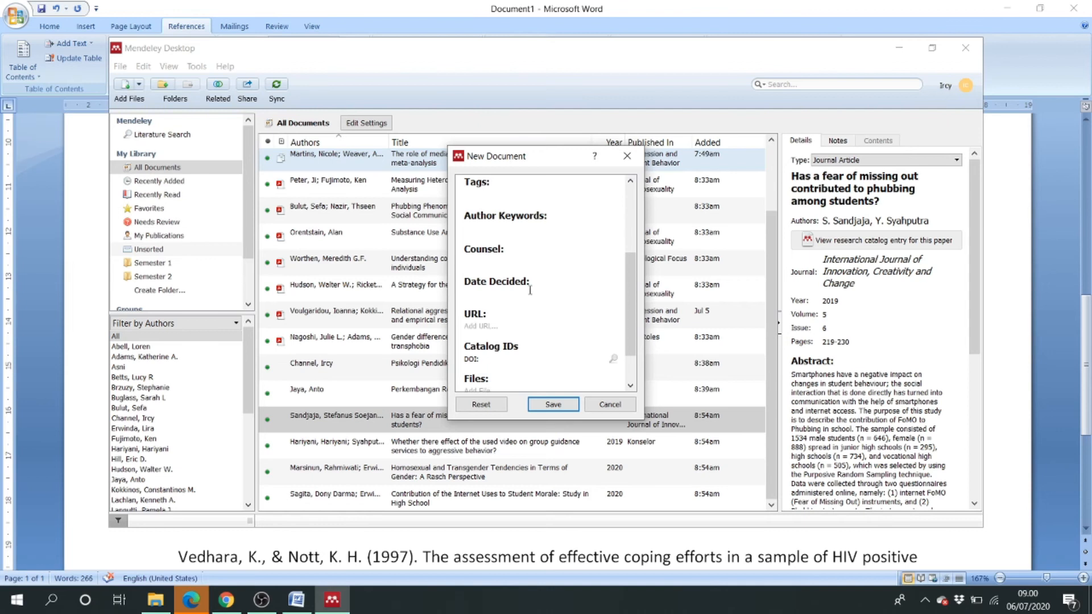
{"action": "scroll", "coordinate": [545, 293], "scroll_direction": "up", "scroll_amount": 1}
{"action": "scroll", "coordinate": [545, 292], "scroll_direction": "down", "scroll_amount": 1}
{"action": "scroll", "coordinate": [545, 293], "scroll_direction": "up", "scroll_amount": 3}
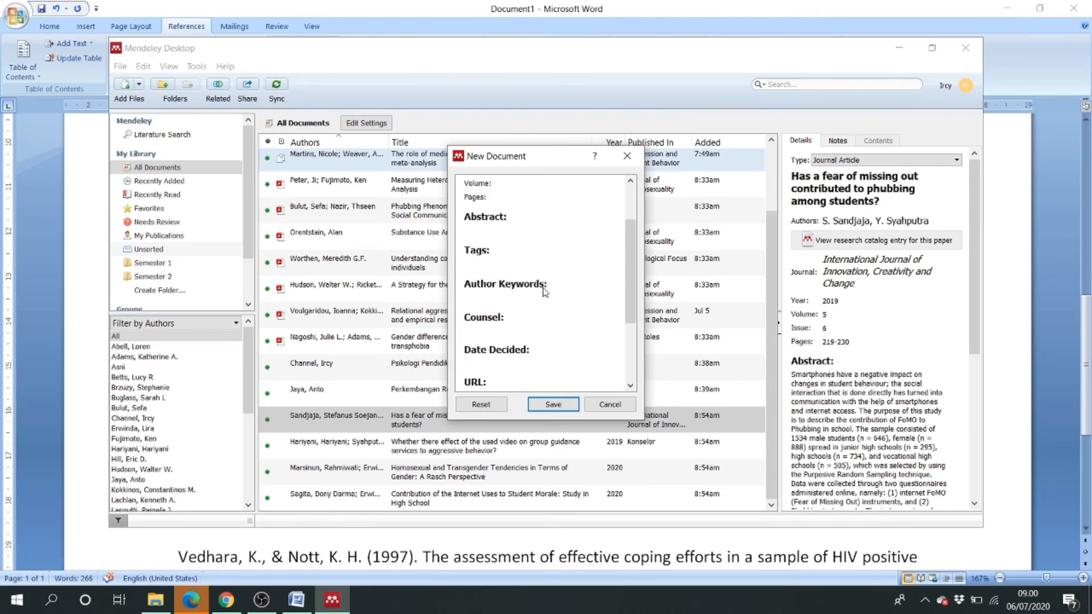
- Try the Newspaper Article type, switch to Magazine Article and look through the fields for that type
{"action": "left_click", "coordinate": [524, 187]}
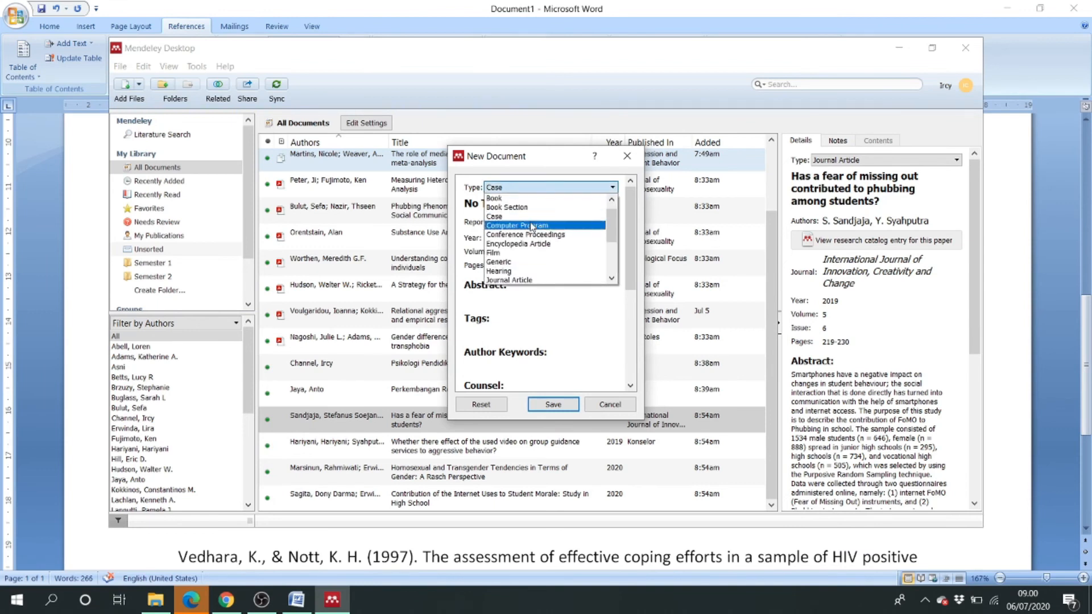
{"action": "scroll", "coordinate": [528, 259], "scroll_direction": "down", "scroll_amount": 3}
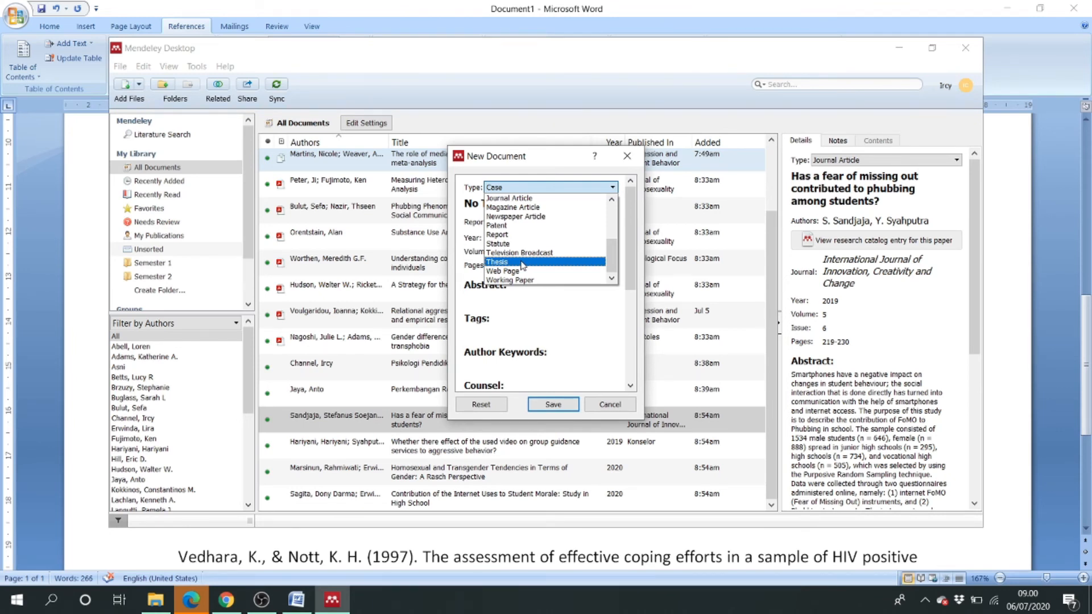
{"action": "left_click", "coordinate": [515, 216]}
{"action": "left_click", "coordinate": [533, 189]}
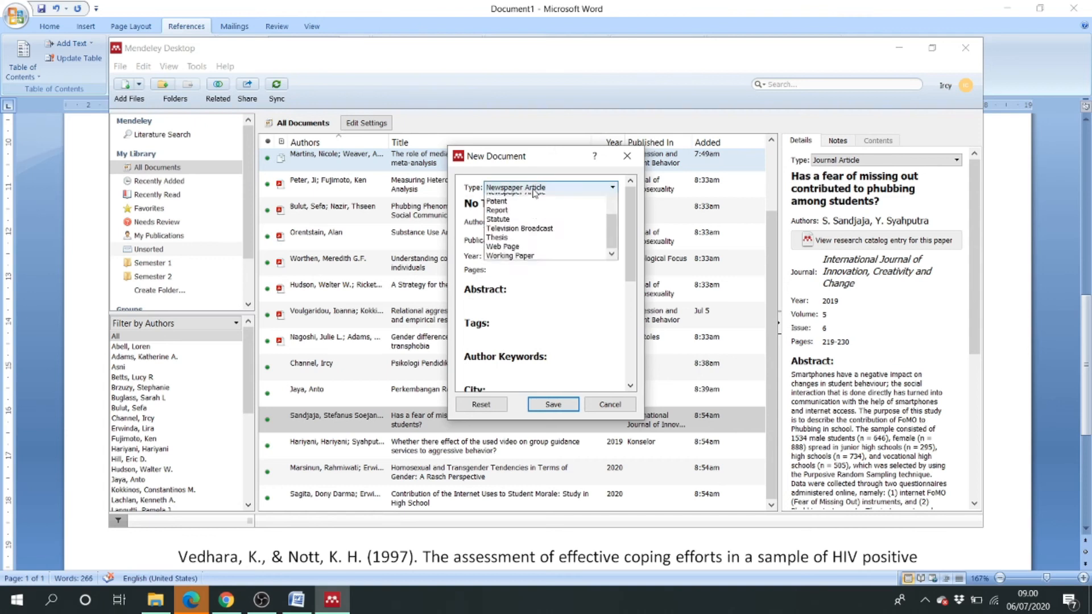
{"action": "left_click", "coordinate": [515, 206]}
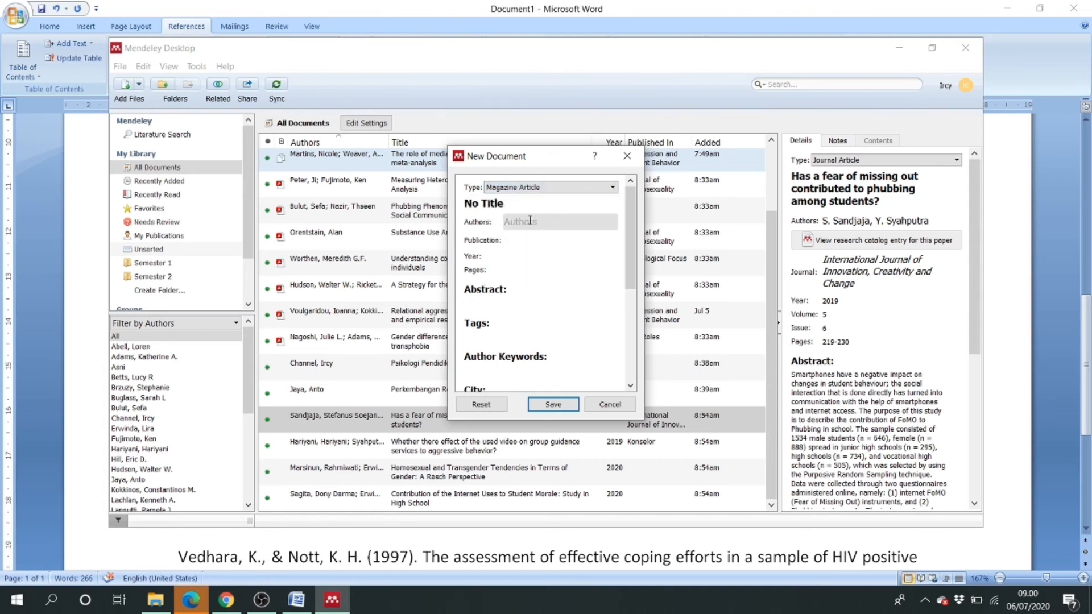
{"action": "scroll", "coordinate": [538, 325], "scroll_direction": "down", "scroll_amount": 3}
{"action": "scroll", "coordinate": [538, 325], "scroll_direction": "down", "scroll_amount": 1}
{"action": "scroll", "coordinate": [519, 239], "scroll_direction": "up", "scroll_amount": 5}
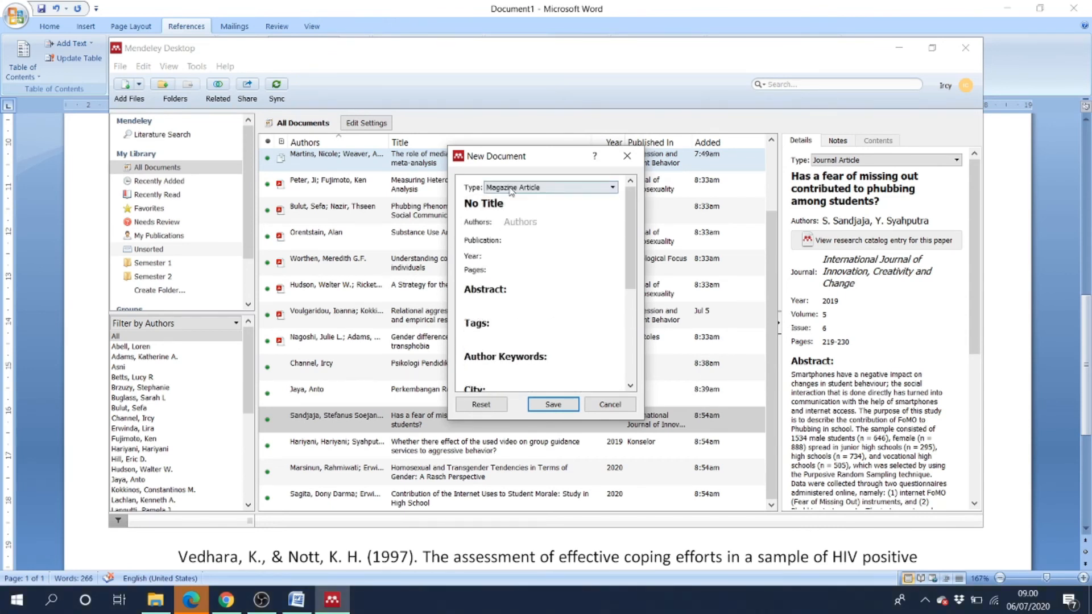
- Switch the new entry's type to Newspaper Article and on to Web Page, examining the fields of each
{"action": "left_click", "coordinate": [510, 192]}
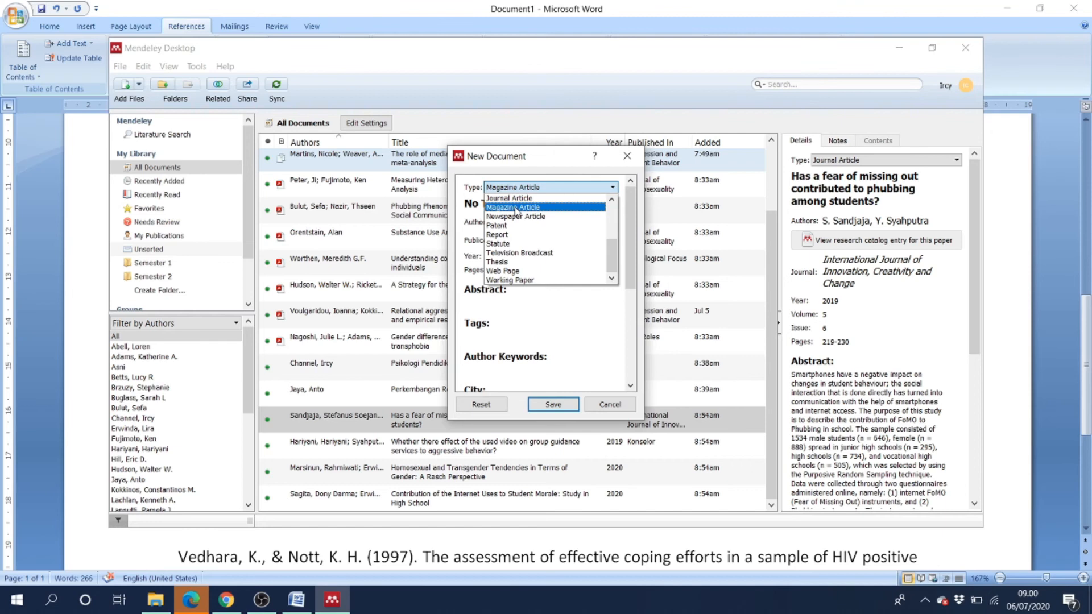
{"action": "left_click", "coordinate": [549, 217]}
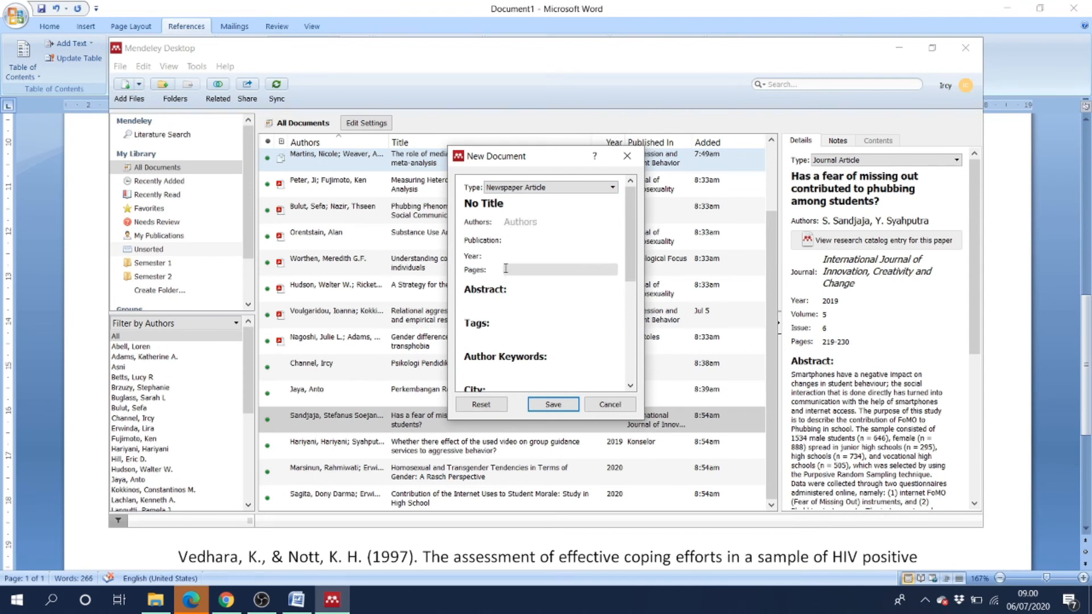
{"action": "left_click", "coordinate": [549, 187]}
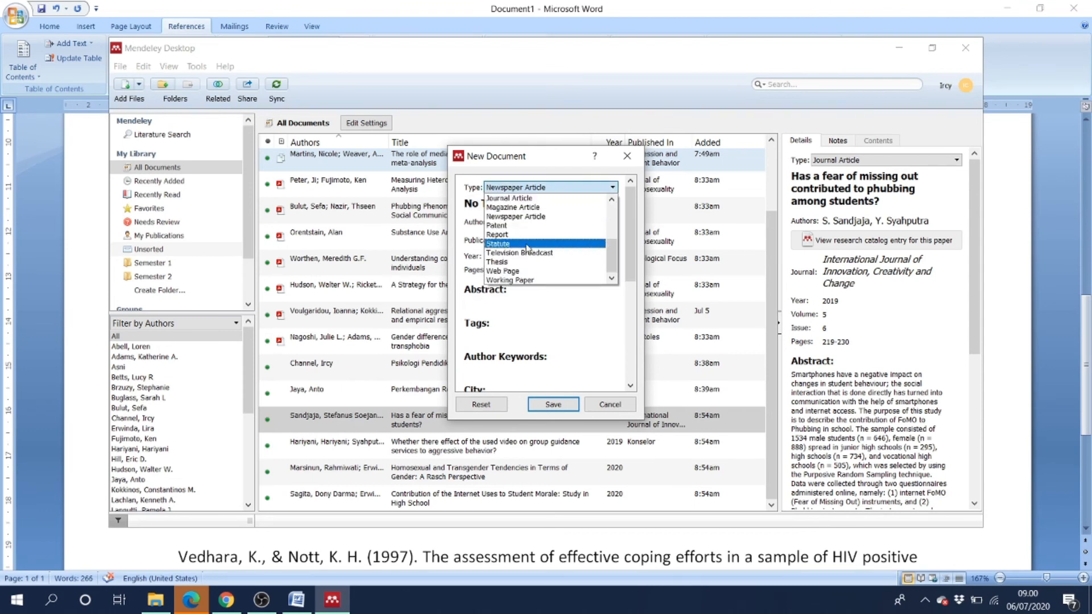
{"action": "left_click", "coordinate": [520, 272]}
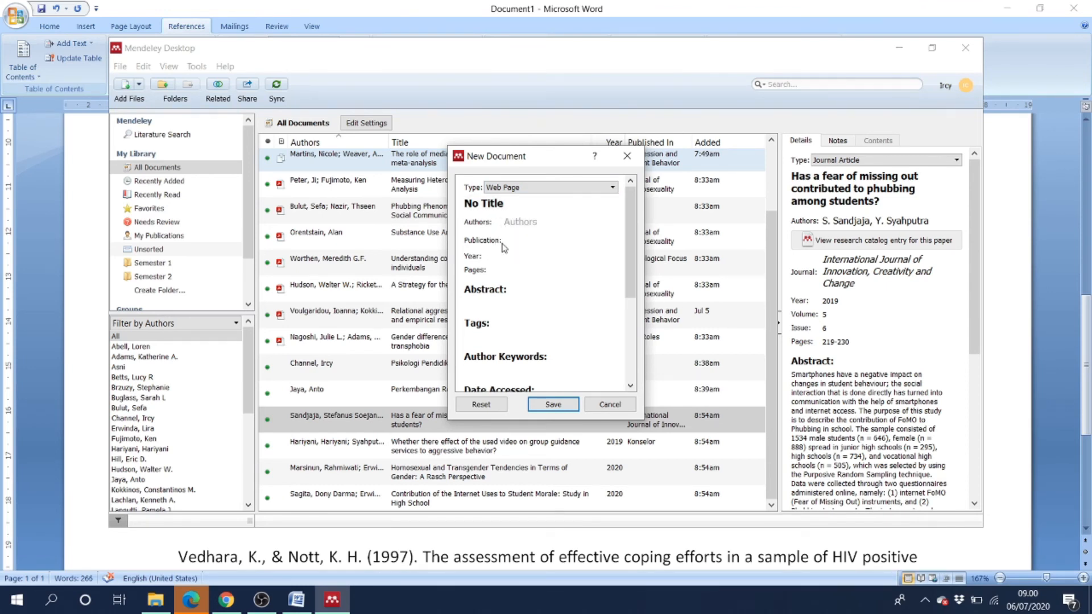
{"action": "scroll", "coordinate": [503, 246], "scroll_direction": "down", "scroll_amount": 5}
{"action": "scroll", "coordinate": [501, 238], "scroll_direction": "up", "scroll_amount": 5}
- Set the new entry's document type to Thesis
{"action": "left_click", "coordinate": [540, 188]}
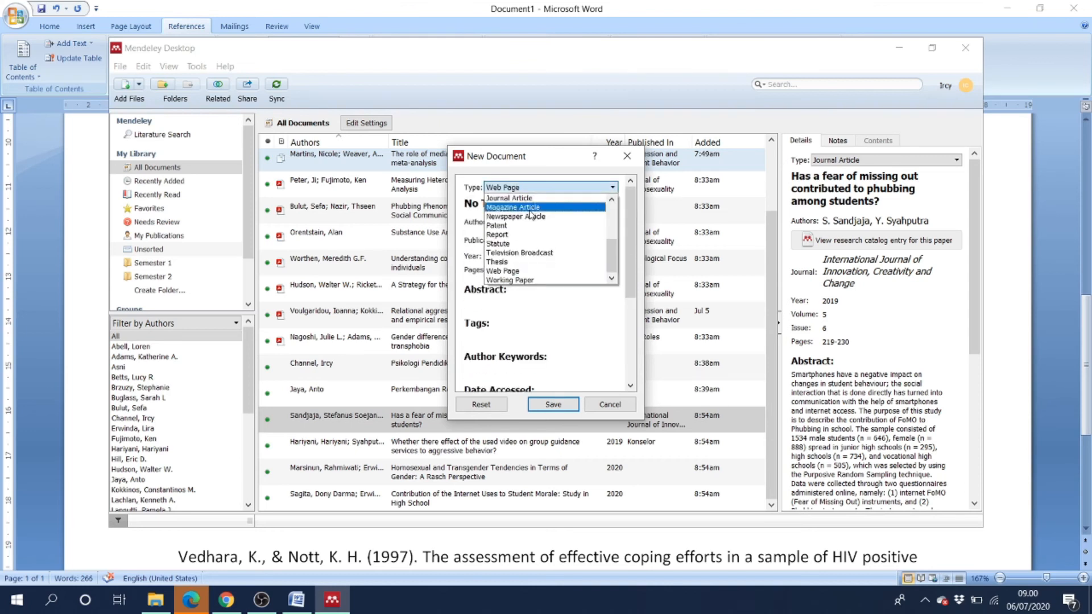
{"action": "left_click", "coordinate": [516, 264]}
{"action": "left_click", "coordinate": [518, 220]}
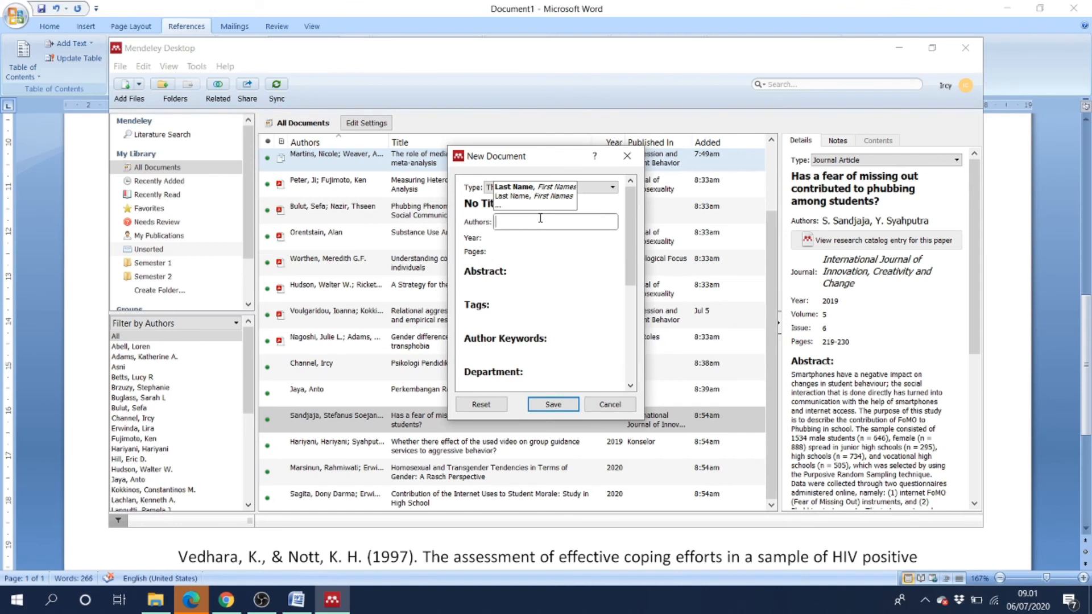
- Title the thesis entry "Hubungan self control dengan Perilaku Agresif"
{"action": "left_click", "coordinate": [594, 204]}
{"action": "type", "text": "Hubungan self conto"}
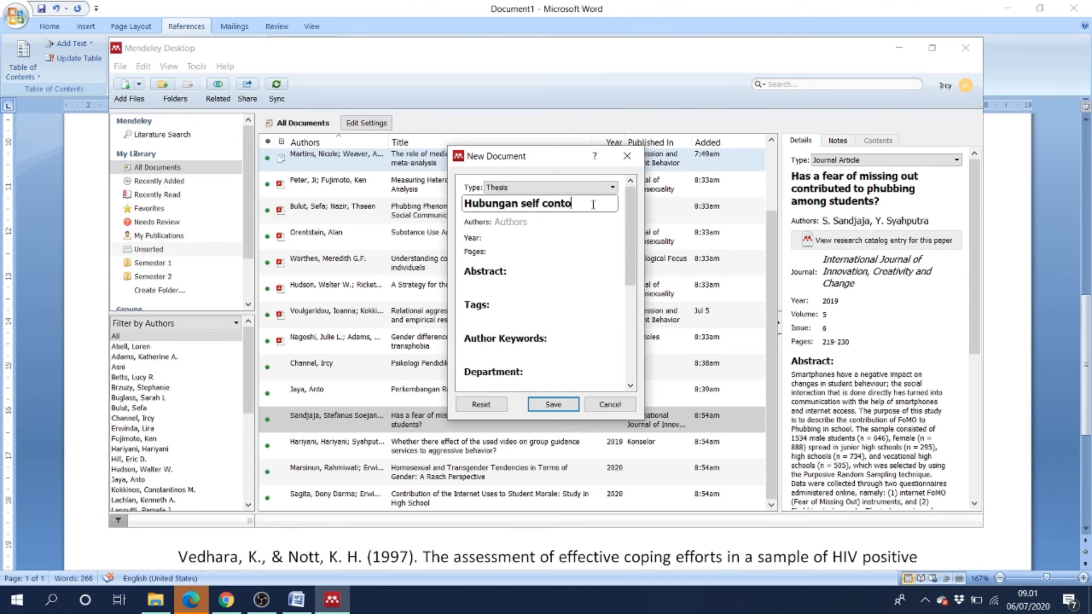
{"action": "key", "text": "BackSpace"}
{"action": "type", "text": "rol dengan"}
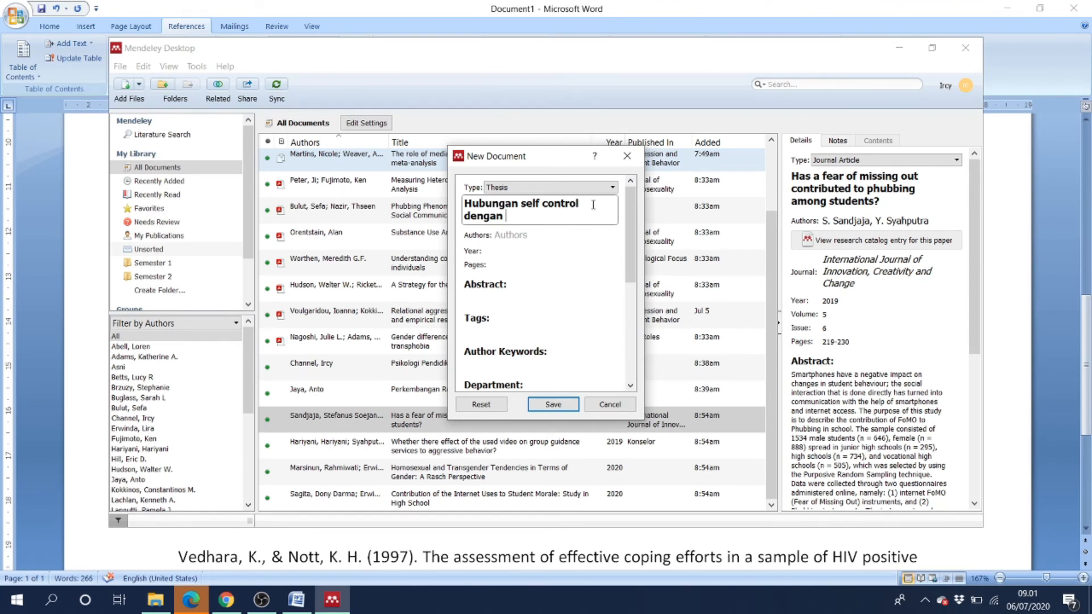
{"action": "type", "text": "gre peri"}
{"action": "key", "text": "BackSpace"}
{"action": "key", "text": "BackSpace"}
{"action": "key", "text": "BackSpace"}
{"action": "key", "text": "BackSpace"}
{"action": "type", "text": "Peri"}
{"action": "type", "text": "u"}
- Enter the thesis author's name using the existing author suggestion, and set the year to 2017 and pages to 1-200
{"action": "left_click", "coordinate": [558, 233]}
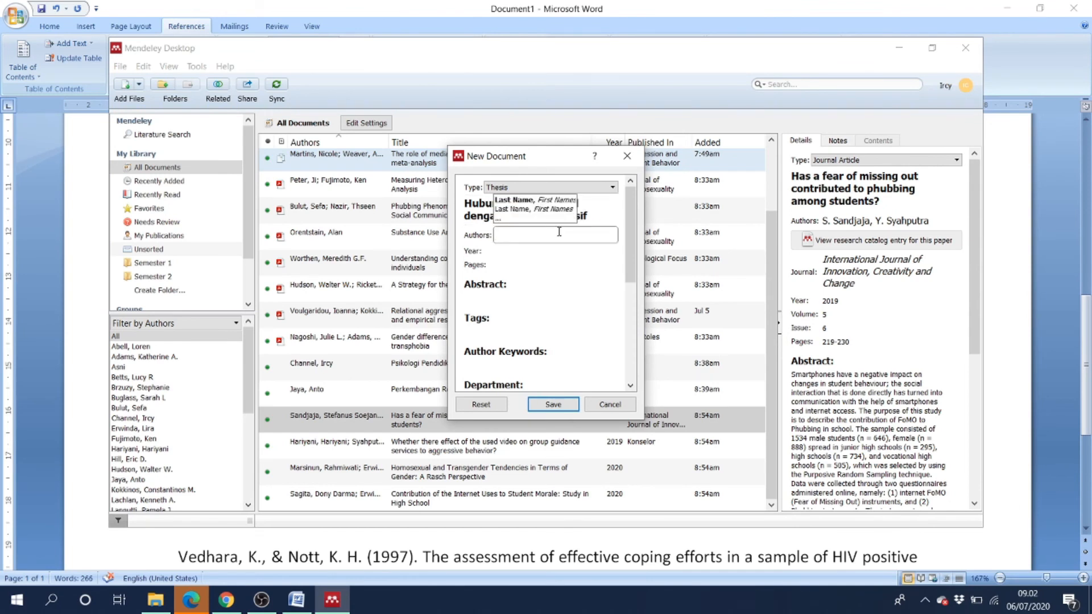
{"action": "type", "text": "Irc"}
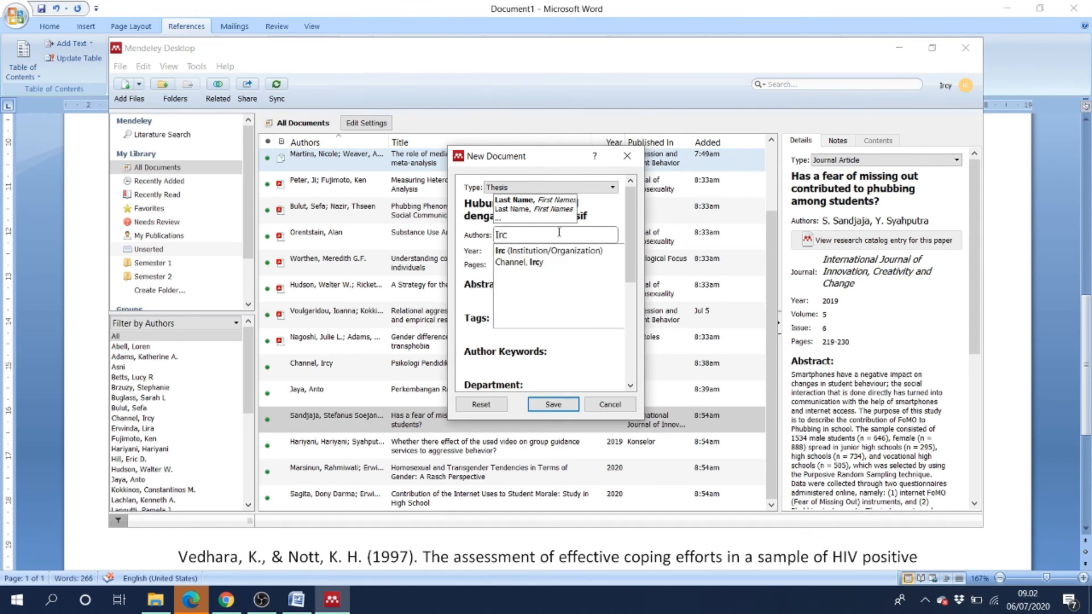
{"action": "type", "text": "y Channel"}
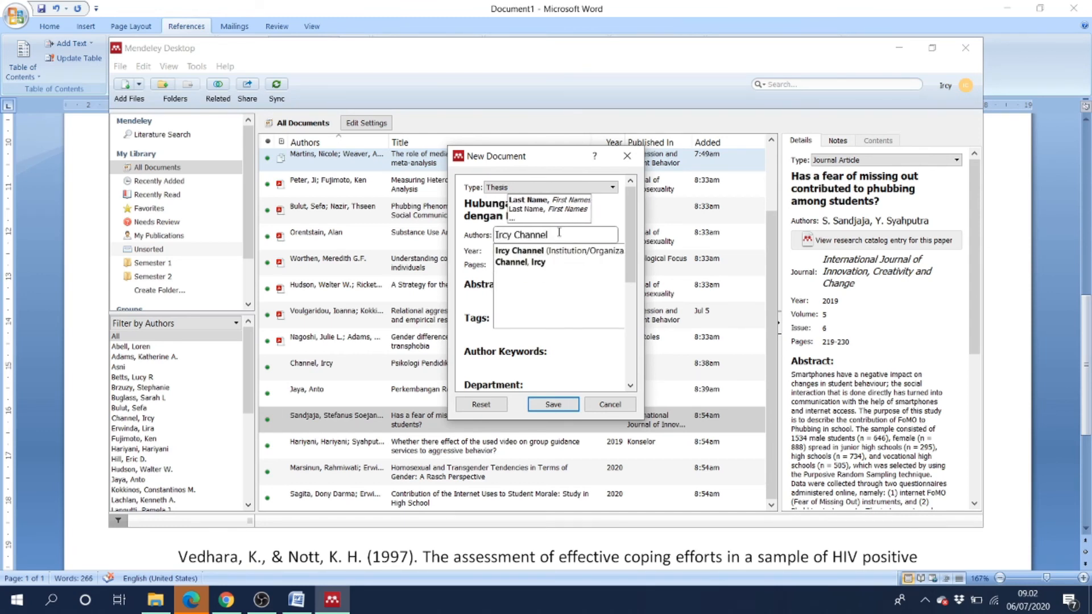
{"action": "left_click", "coordinate": [501, 262]}
{"action": "left_click", "coordinate": [521, 251]}
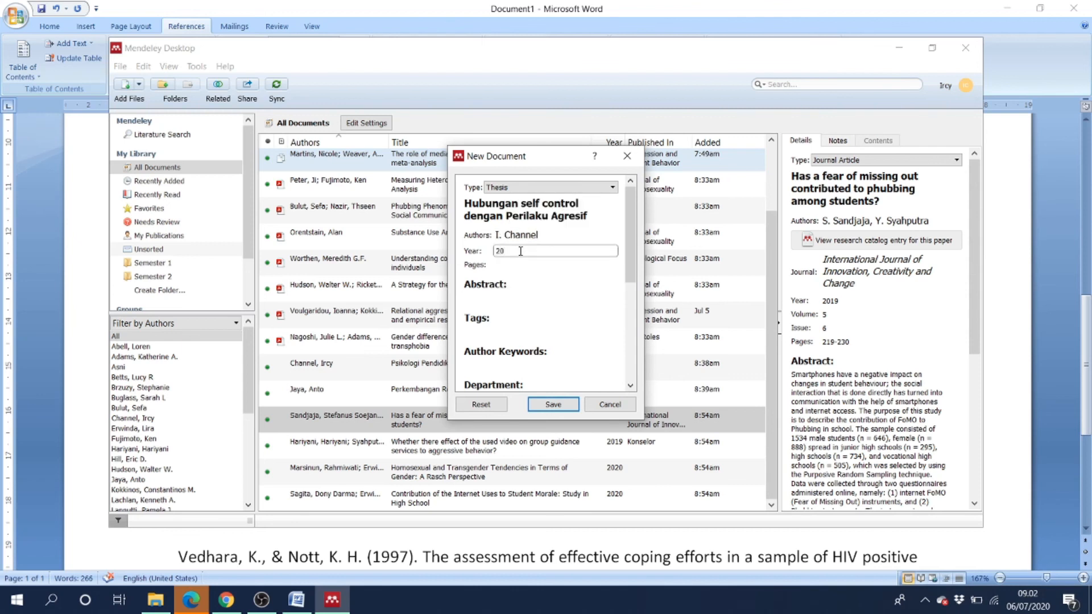
{"action": "left_click", "coordinate": [517, 266]}
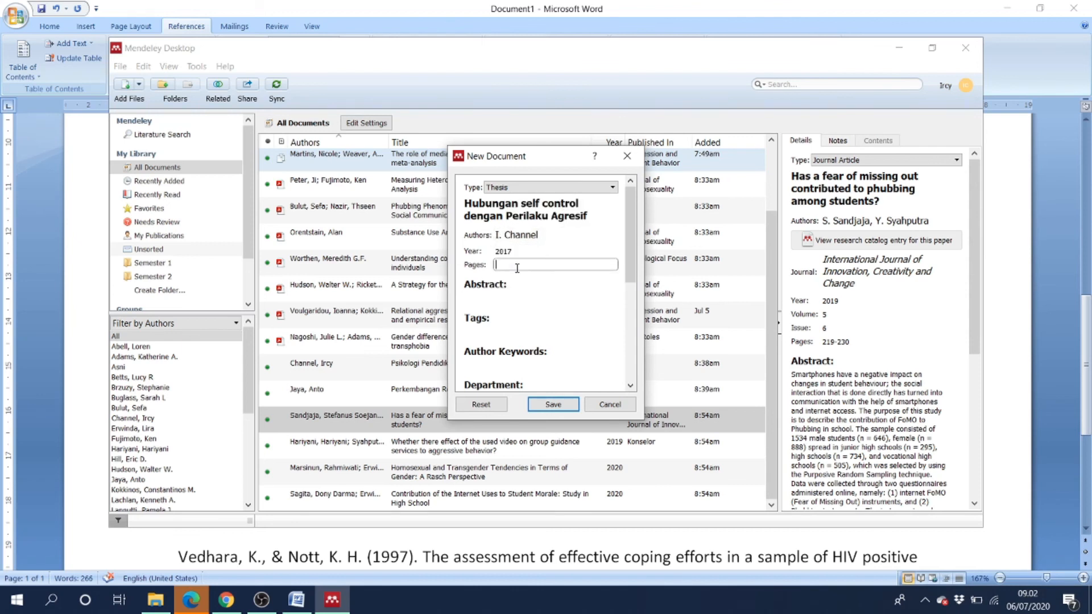
{"action": "type", "text": "1-200"}
- Set the department to "Bimbingan dan Konseling" and the university to "Universitas Negeri Padang", and review the thesis entry
{"action": "scroll", "coordinate": [521, 360], "scroll_direction": "down", "scroll_amount": 3}
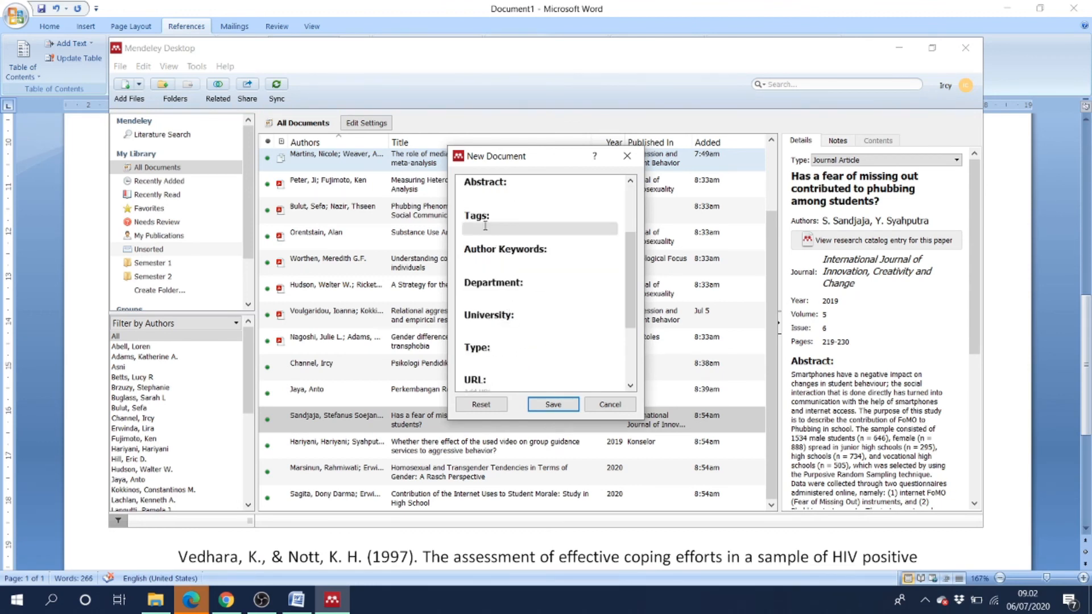
{"action": "left_click", "coordinate": [494, 296]}
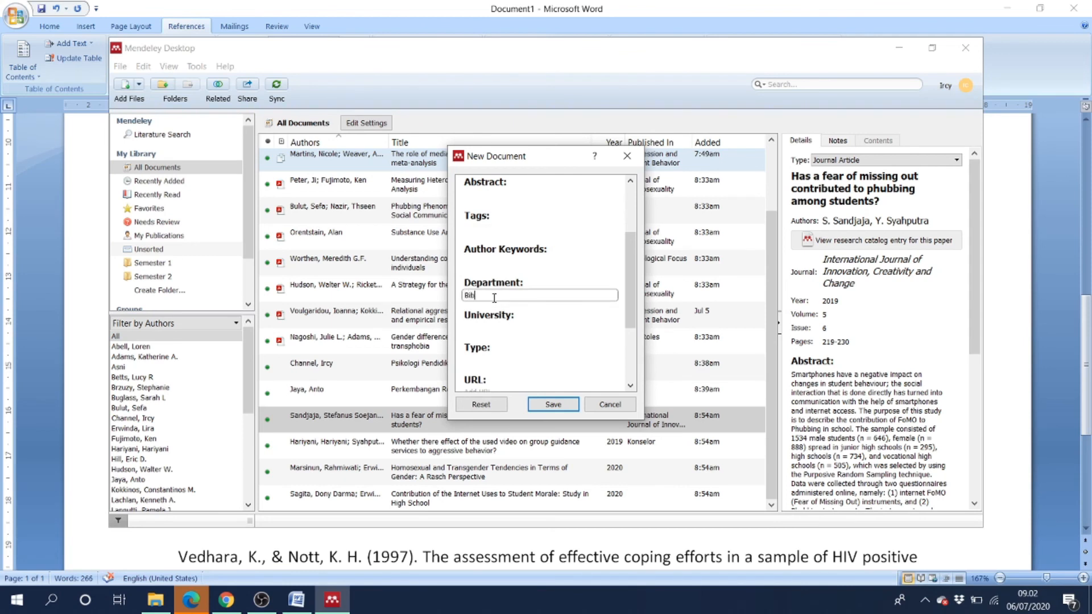
{"action": "type", "text": "Bimbingan dan Konseling"}
{"action": "left_click", "coordinate": [490, 324]}
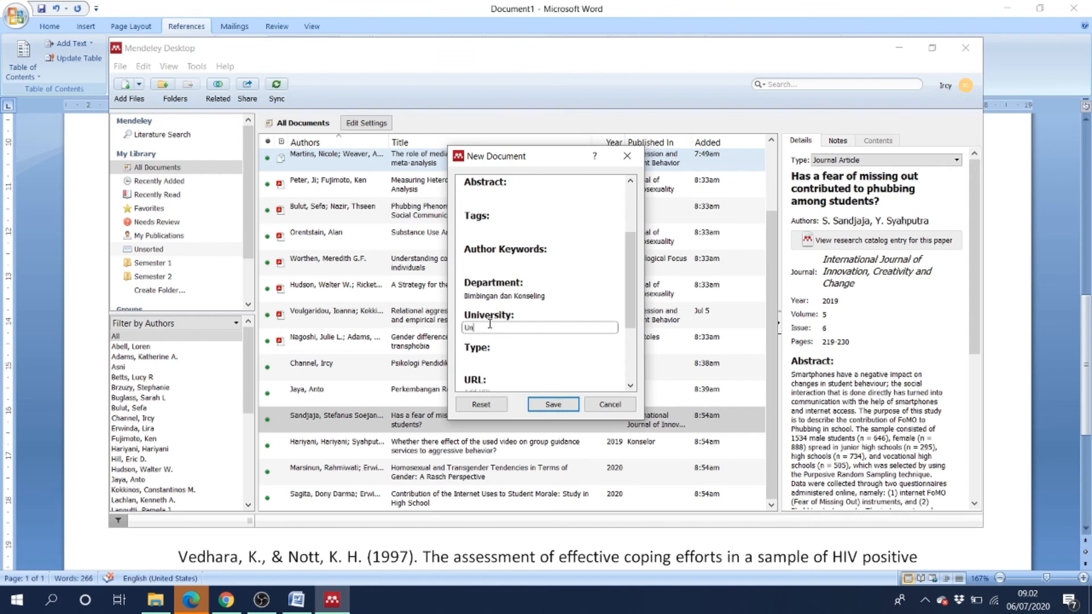
{"action": "type", "text": "Universitas"}
{"action": "type", "text": "Negeri Padang"}
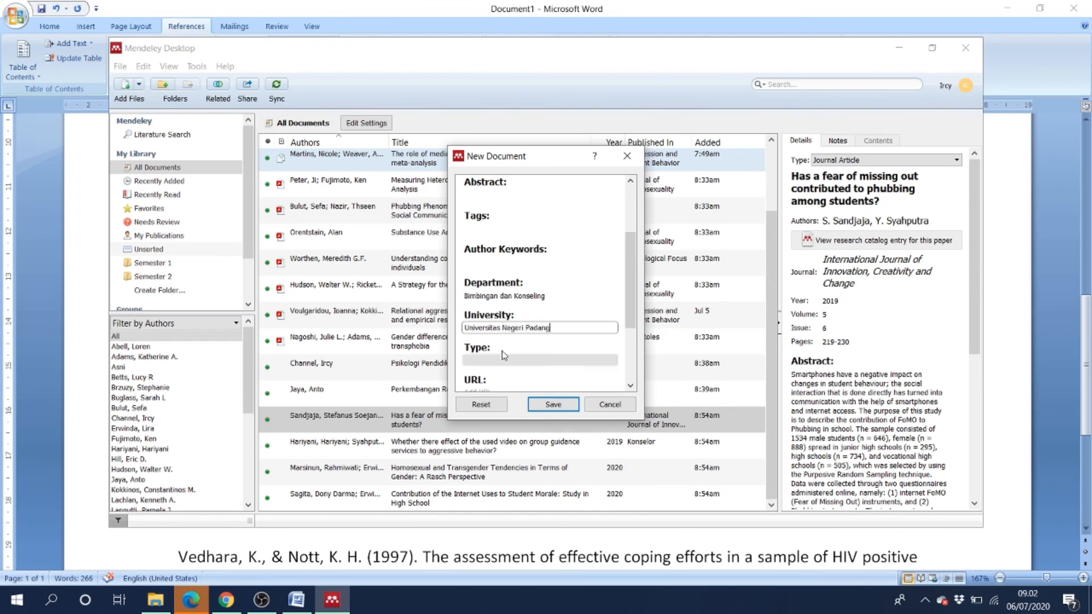
{"action": "scroll", "coordinate": [504, 332], "scroll_direction": "down", "scroll_amount": 2}
{"action": "left_click", "coordinate": [506, 305]}
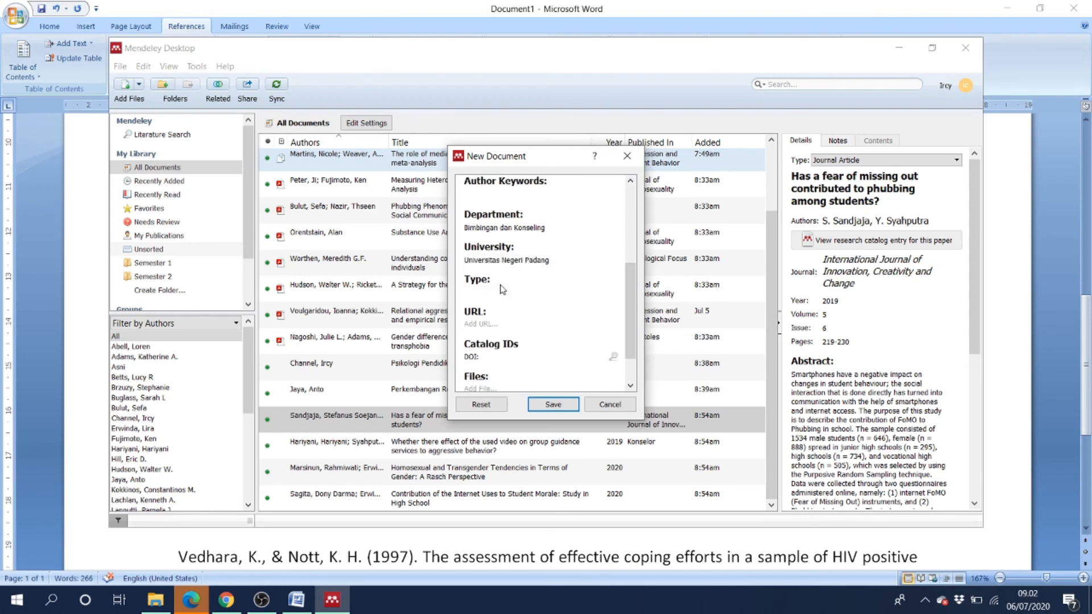
{"action": "scroll", "coordinate": [506, 296], "scroll_direction": "down", "scroll_amount": 2}
{"action": "scroll", "coordinate": [519, 309], "scroll_direction": "up", "scroll_amount": 6}
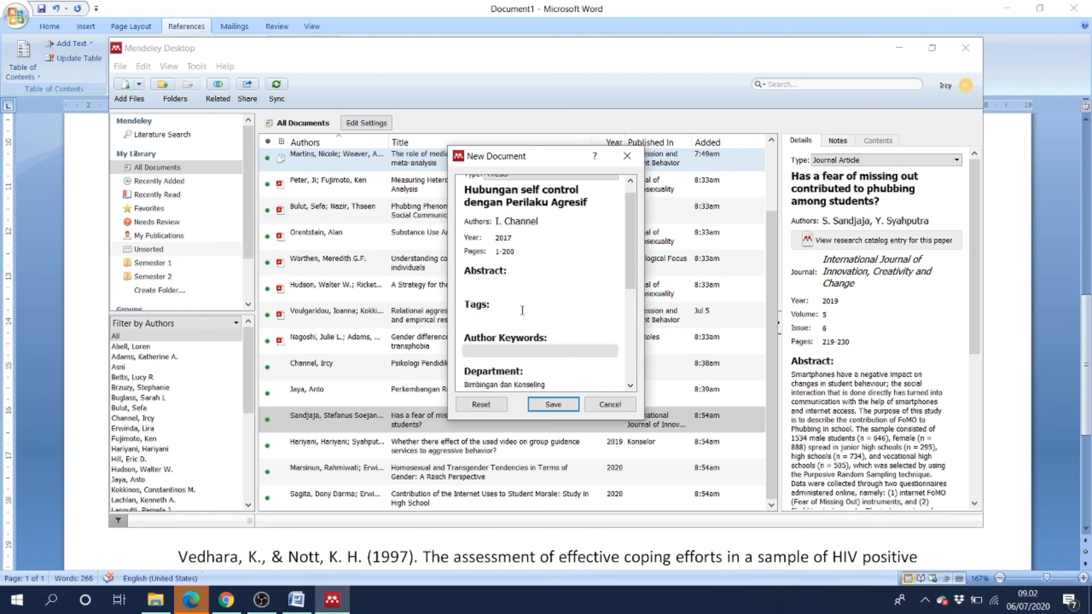
- Save the thesis entry and add "Layanan informasi dapat meningkatkan self control" at the end of the paragraph in Word
{"action": "left_click", "coordinate": [573, 404]}
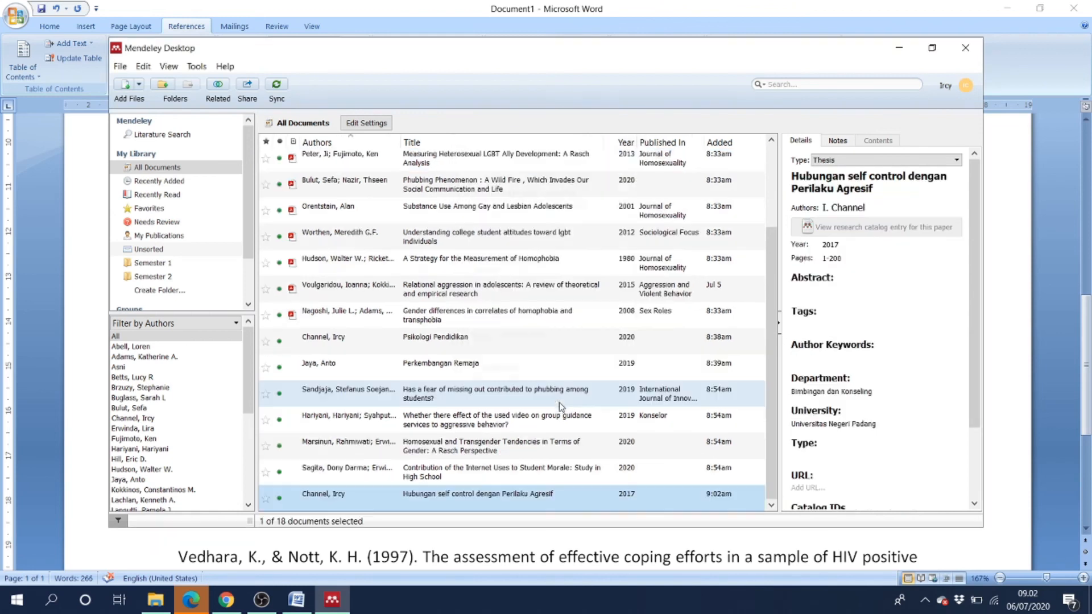
{"action": "left_click", "coordinate": [399, 545]}
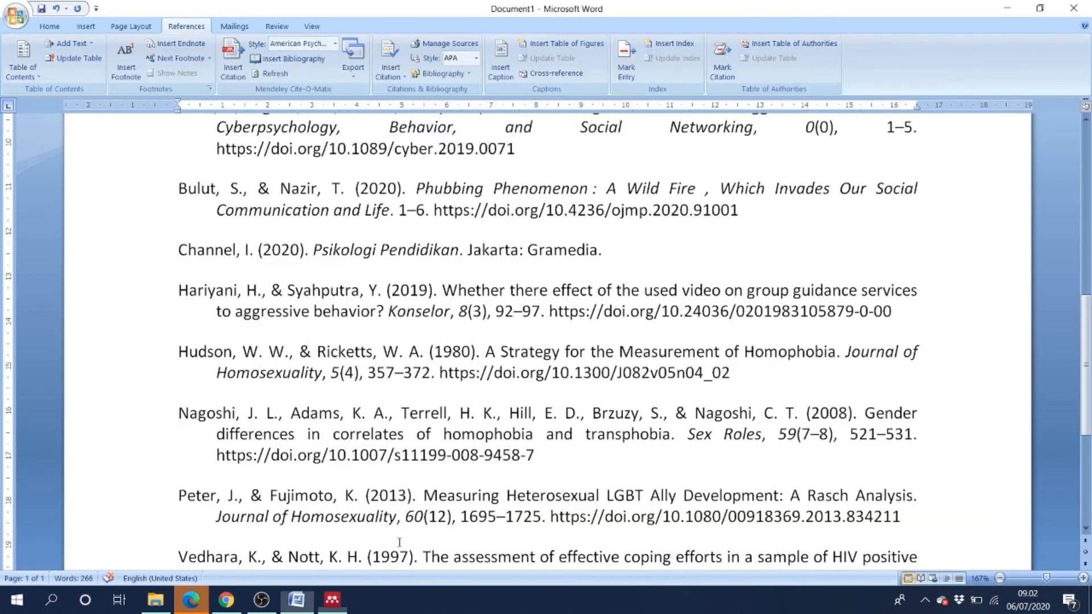
{"action": "scroll", "coordinate": [338, 429], "scroll_direction": "up", "scroll_amount": 9}
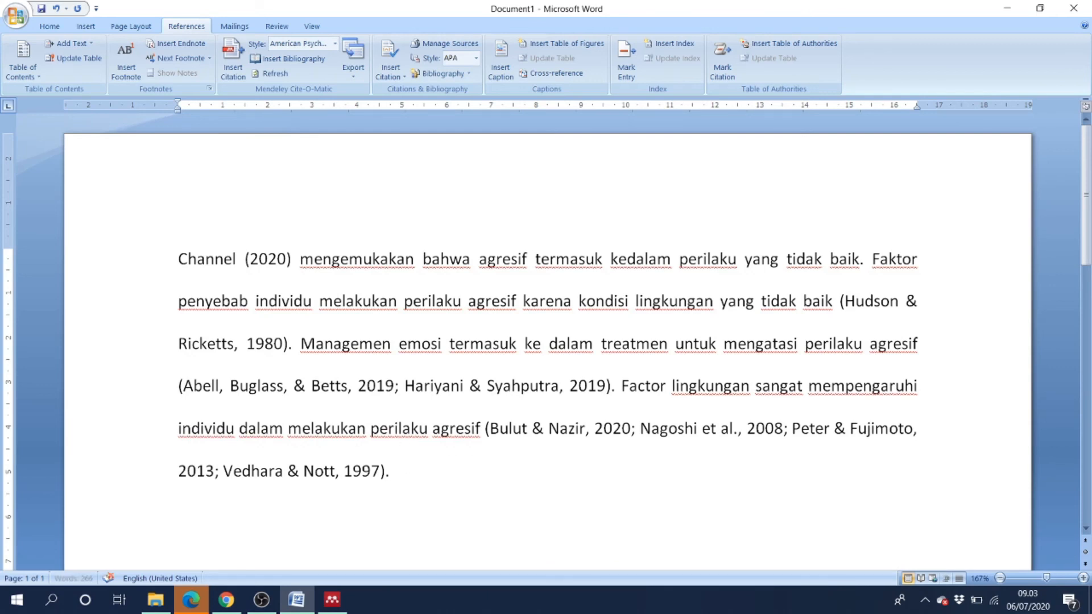
{"action": "type", "text": "Layanan"}
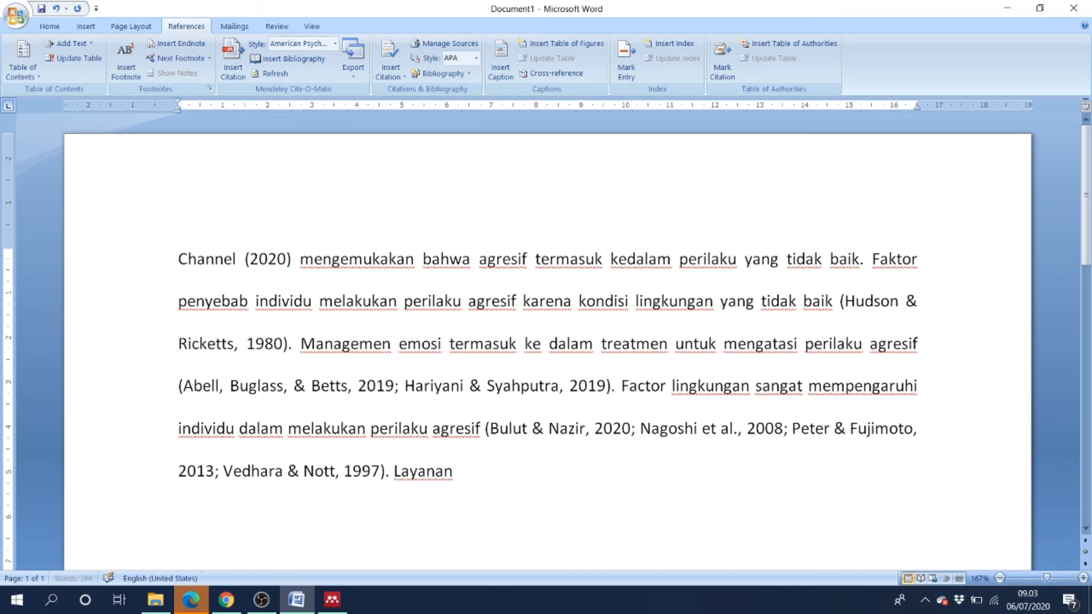
{"action": "type", "text": " informasi dapat meni"}
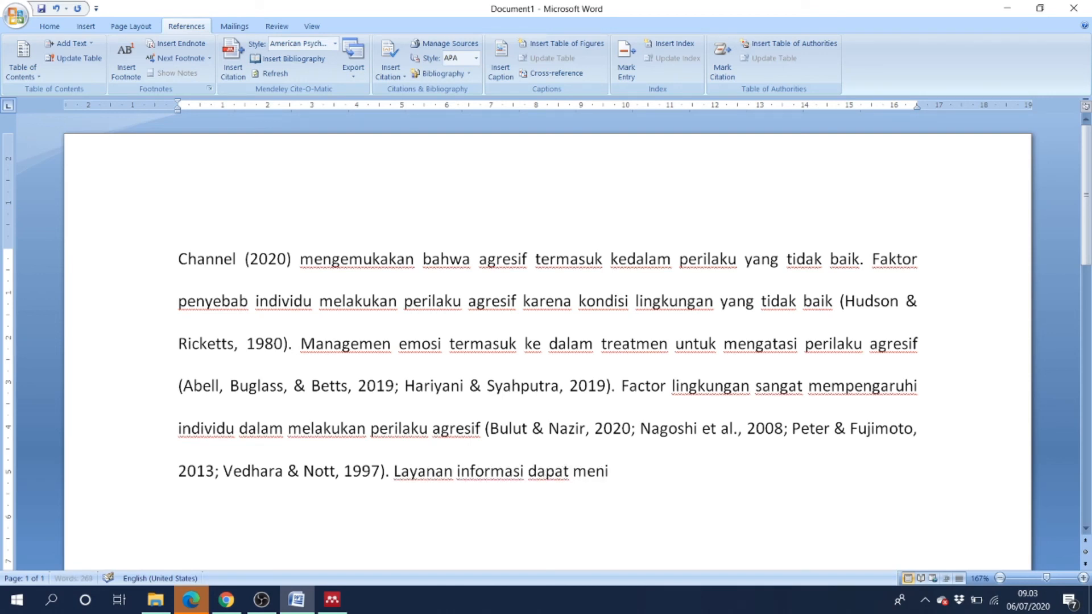
{"action": "type", "text": "ngkatkan s"}
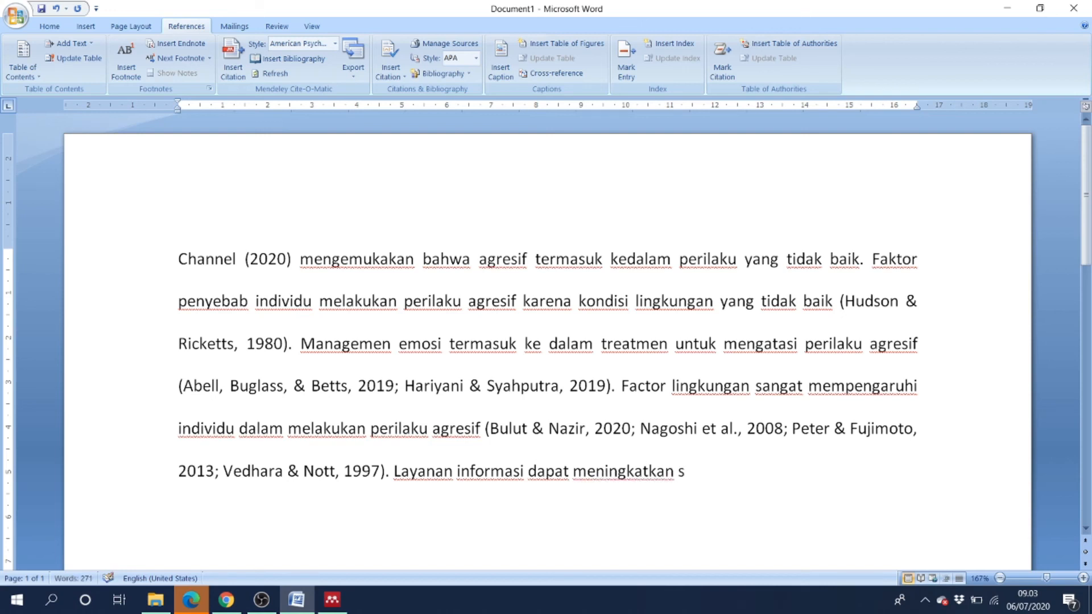
{"action": "type", "text": "elf kontrol"}
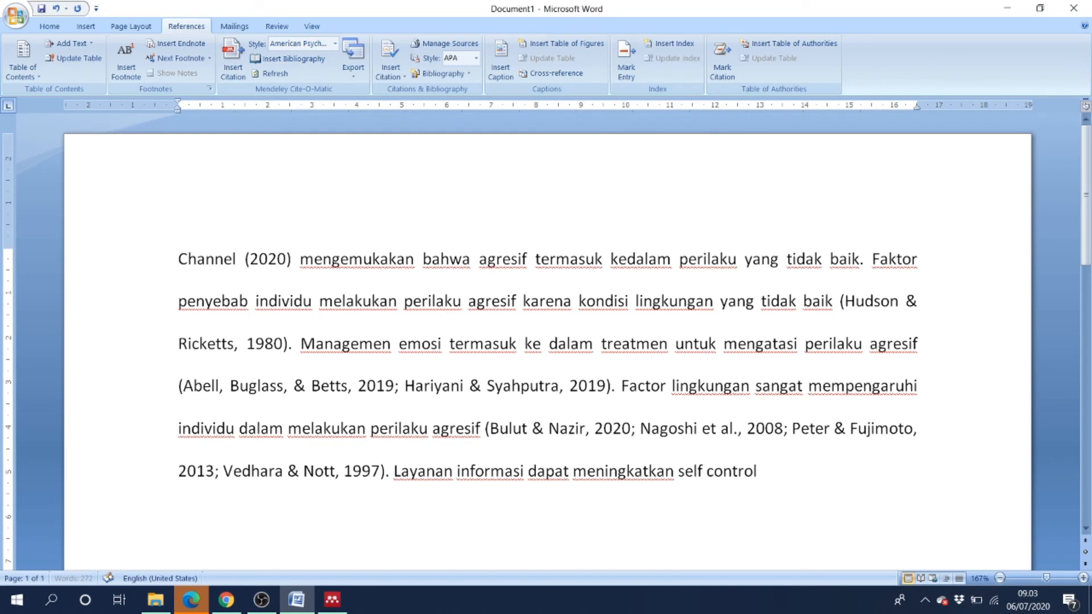
{"action": "key", "text": "BackSpace"}
{"action": "type", "text": ","}
{"action": "key", "text": "BackSpace"}
- Cite the 2017 thesis "Hubungan self control dengan Perilaku Agresif" from the Mendeley library after the new sentence
{"action": "left_click", "coordinate": [233, 63]}
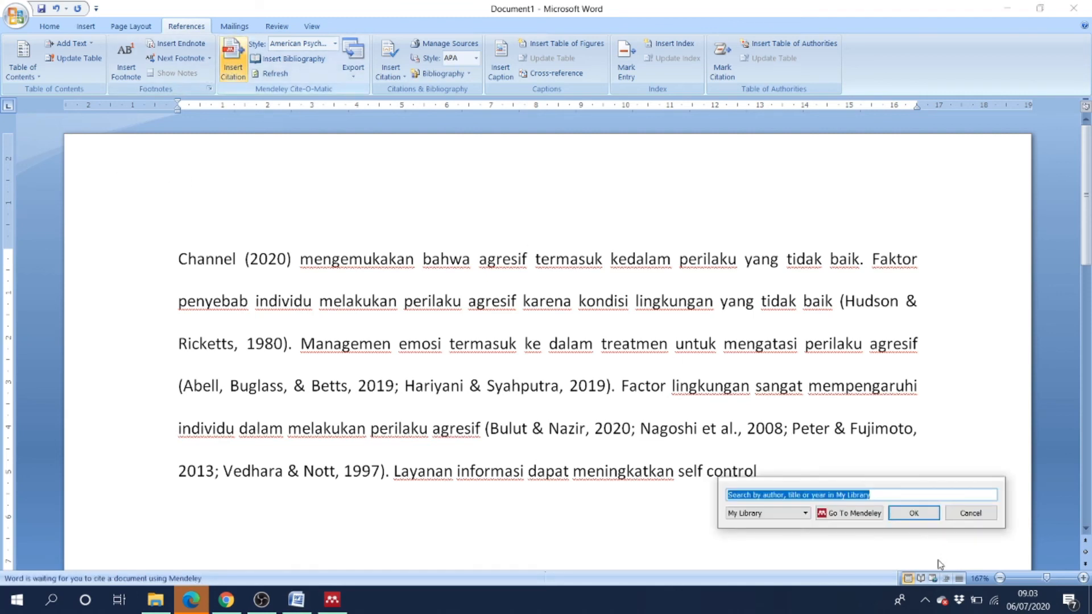
{"action": "left_click", "coordinate": [852, 514]}
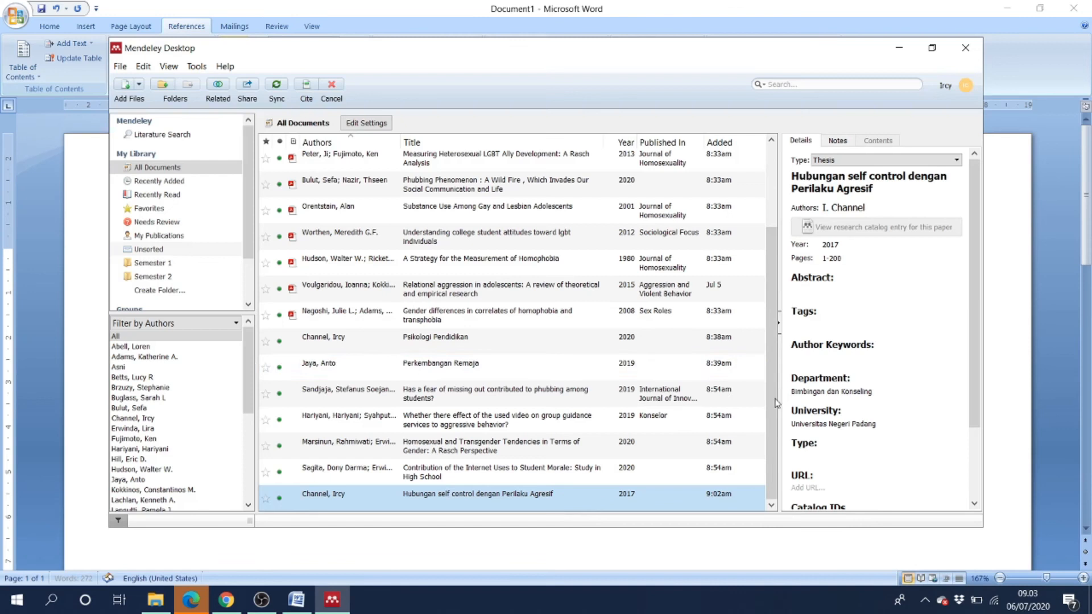
{"action": "left_click", "coordinate": [546, 445]}
{"action": "left_click", "coordinate": [517, 496]}
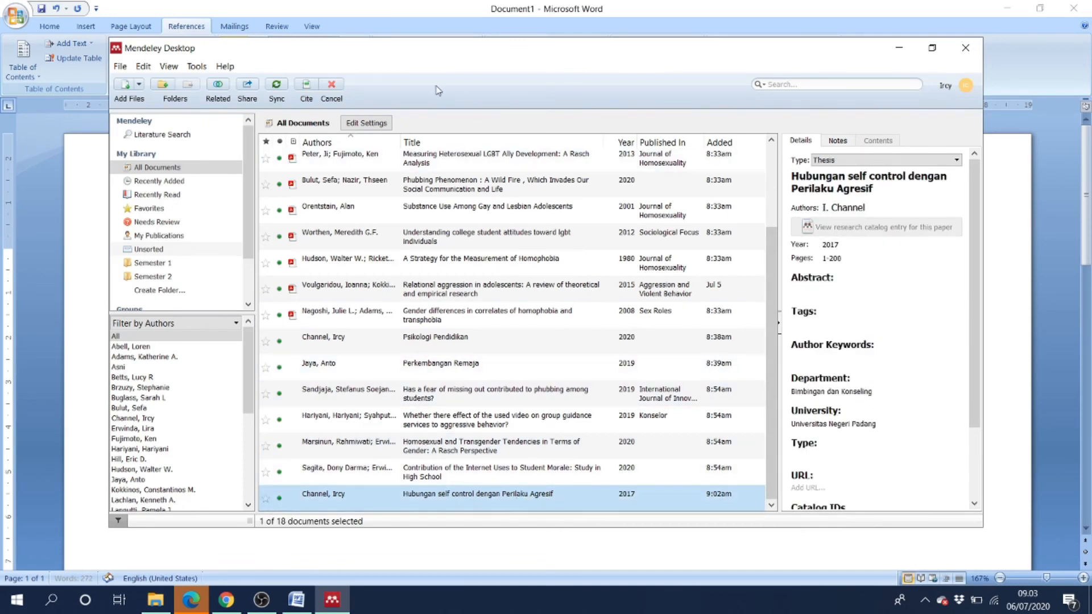
{"action": "left_click", "coordinate": [306, 84]}
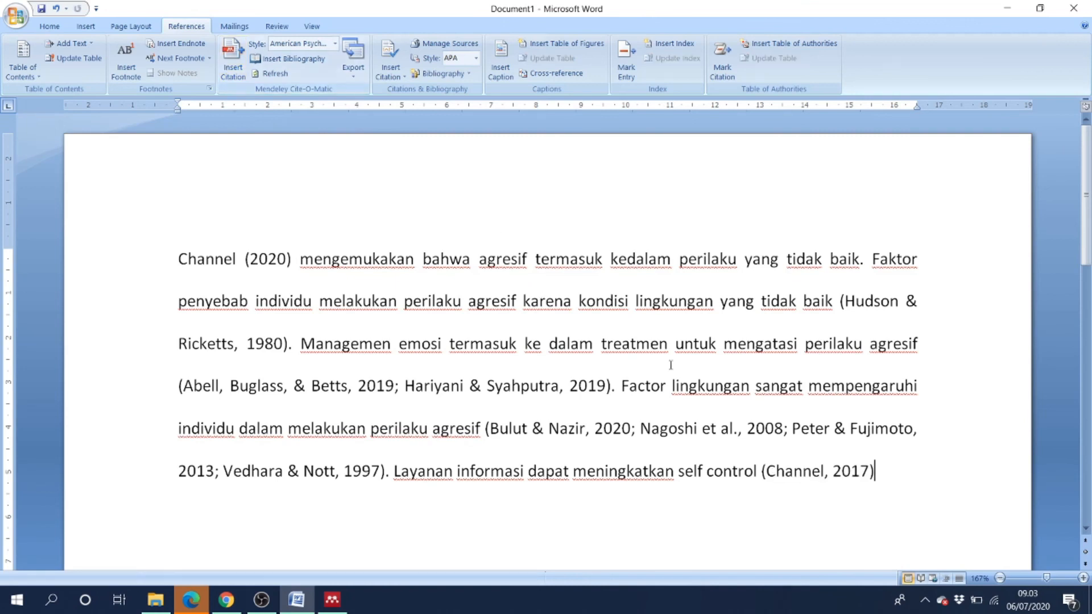
- Justify the reference list and check the 2017 thesis reference in it
{"action": "scroll", "coordinate": [704, 434], "scroll_direction": "down", "scroll_amount": 10}
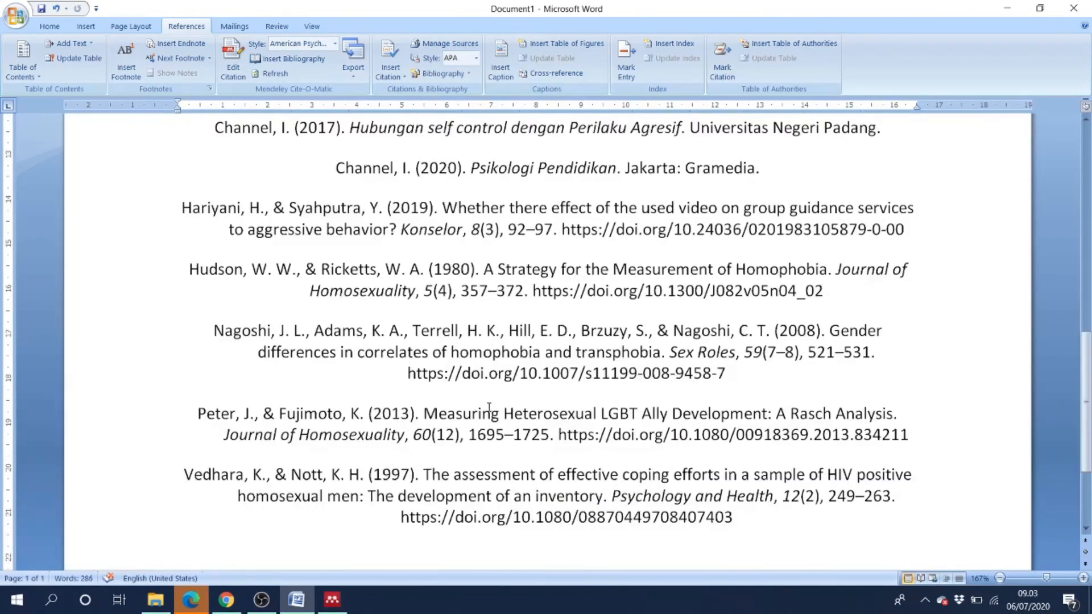
{"action": "key", "text": "ctrl+a"}
{"action": "key", "text": "ctrl+j"}
{"action": "scroll", "coordinate": [409, 391], "scroll_direction": "up", "scroll_amount": 5}
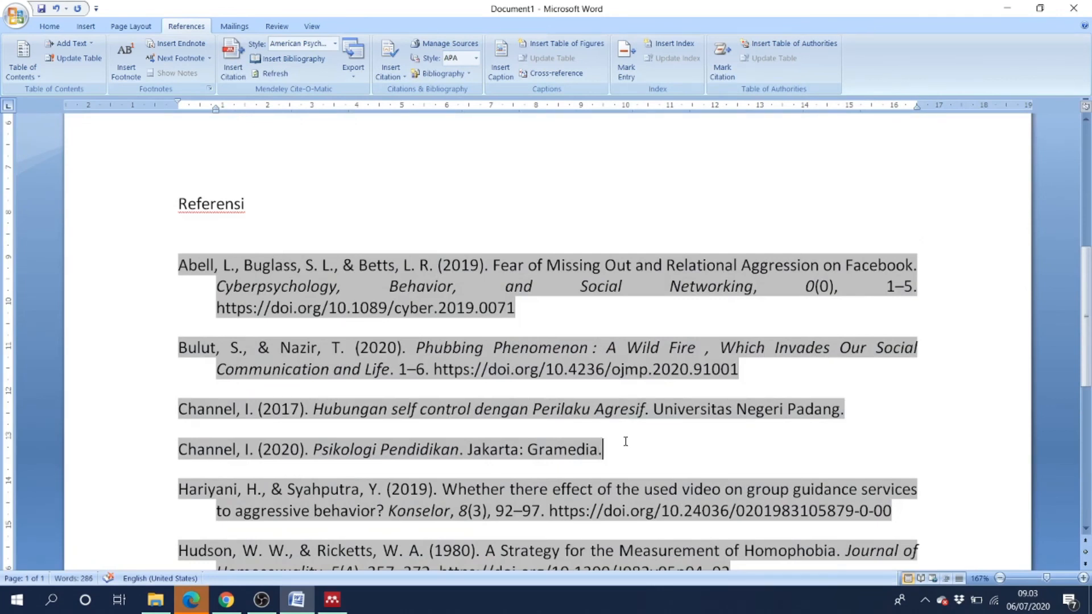
{"action": "left_click", "coordinate": [199, 410]}
{"action": "left_click", "coordinate": [854, 412]}
{"action": "left_click", "coordinate": [687, 438]}
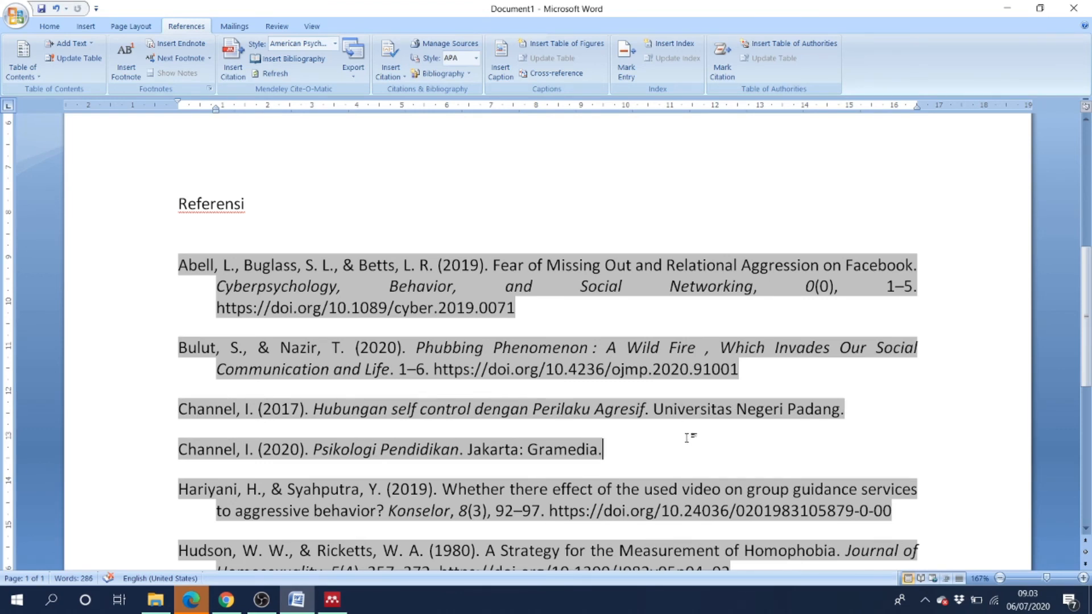
- Switch to Mendeley, review the thesis details, and append "(Skripsi)" to the thesis title
{"action": "left_click", "coordinate": [343, 602]}
{"action": "left_click", "coordinate": [323, 600]}
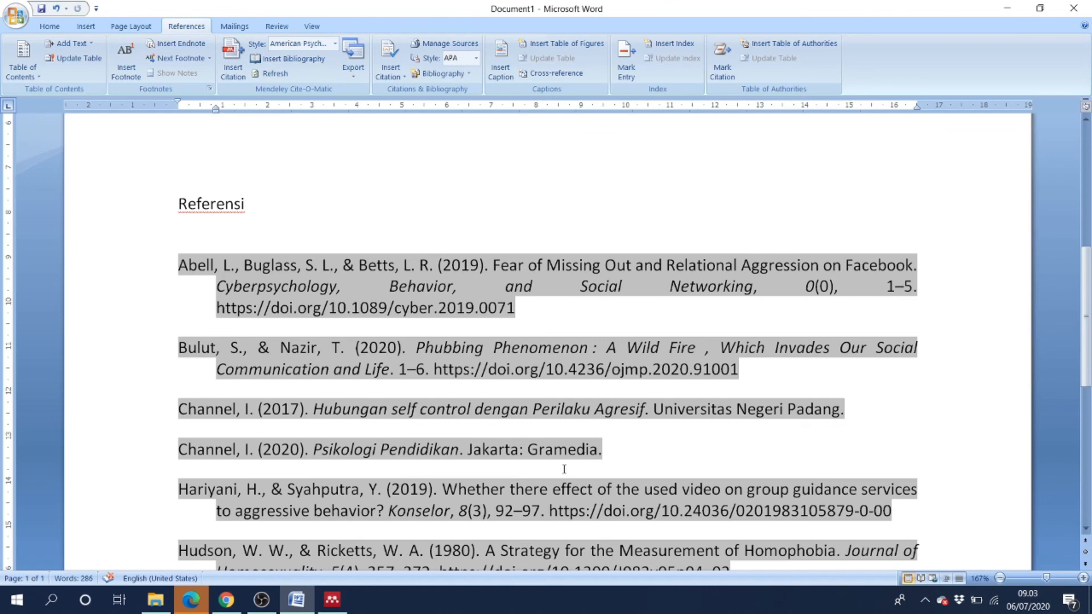
{"action": "left_click", "coordinate": [333, 601]}
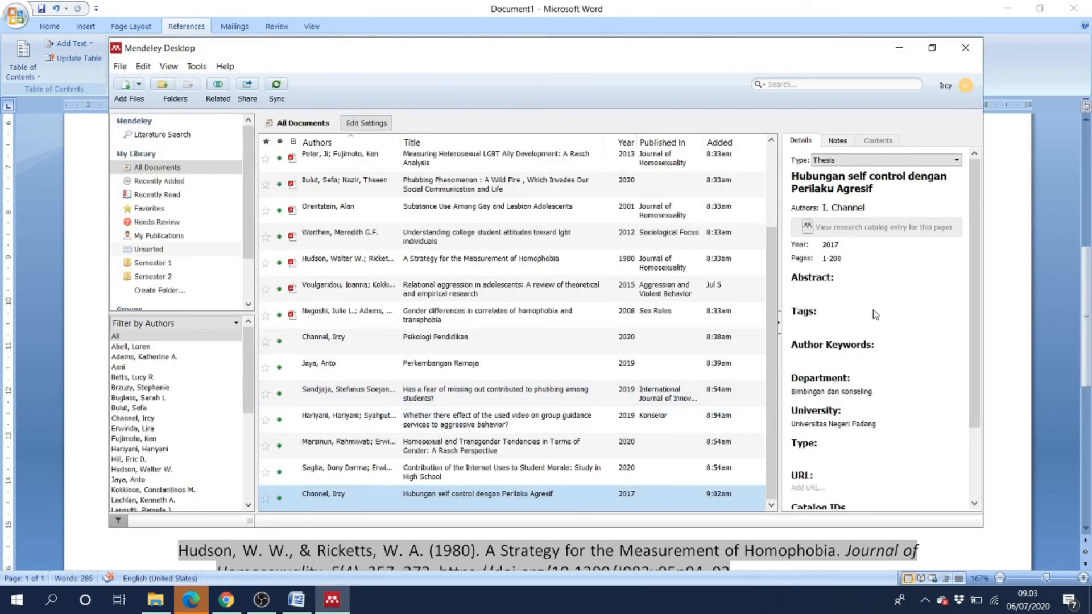
{"action": "scroll", "coordinate": [905, 389], "scroll_direction": "down", "scroll_amount": 2}
{"action": "scroll", "coordinate": [905, 389], "scroll_direction": "down", "scroll_amount": 1}
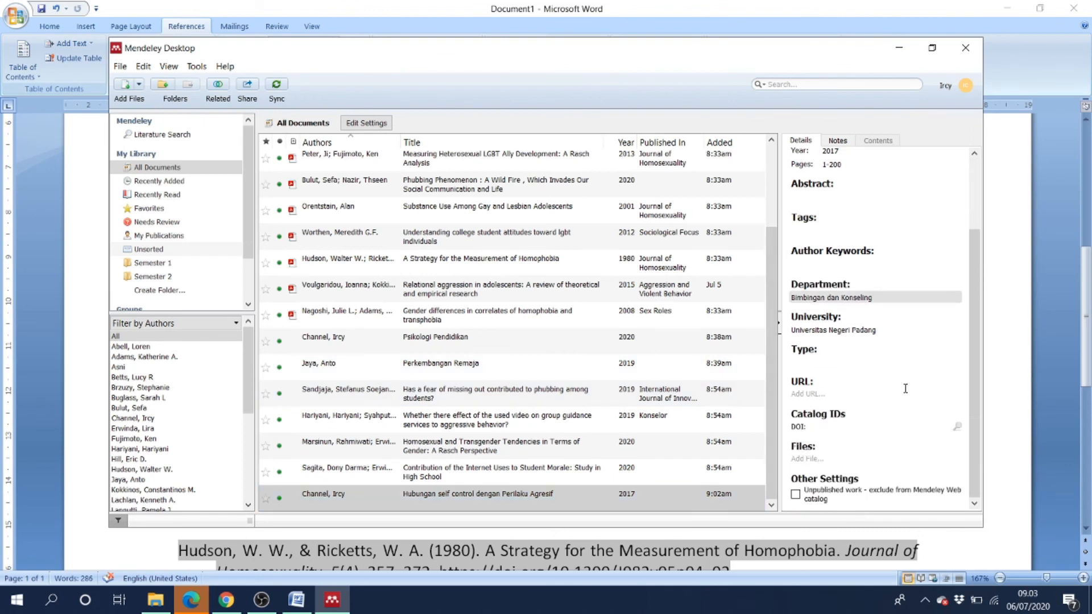
{"action": "scroll", "coordinate": [902, 384], "scroll_direction": "up", "scroll_amount": 4}
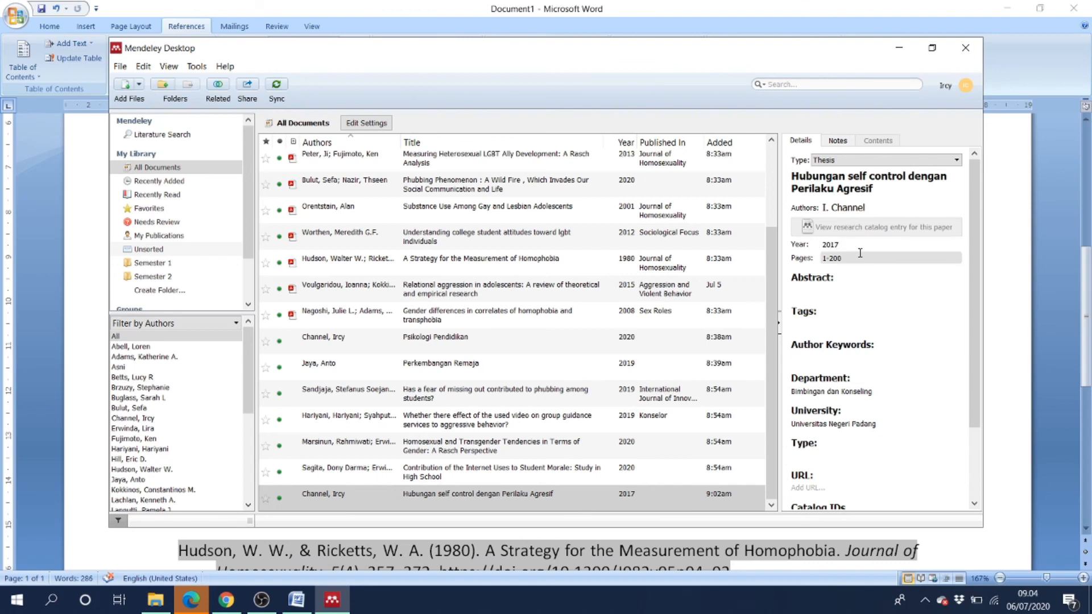
{"action": "left_click", "coordinate": [867, 189]}
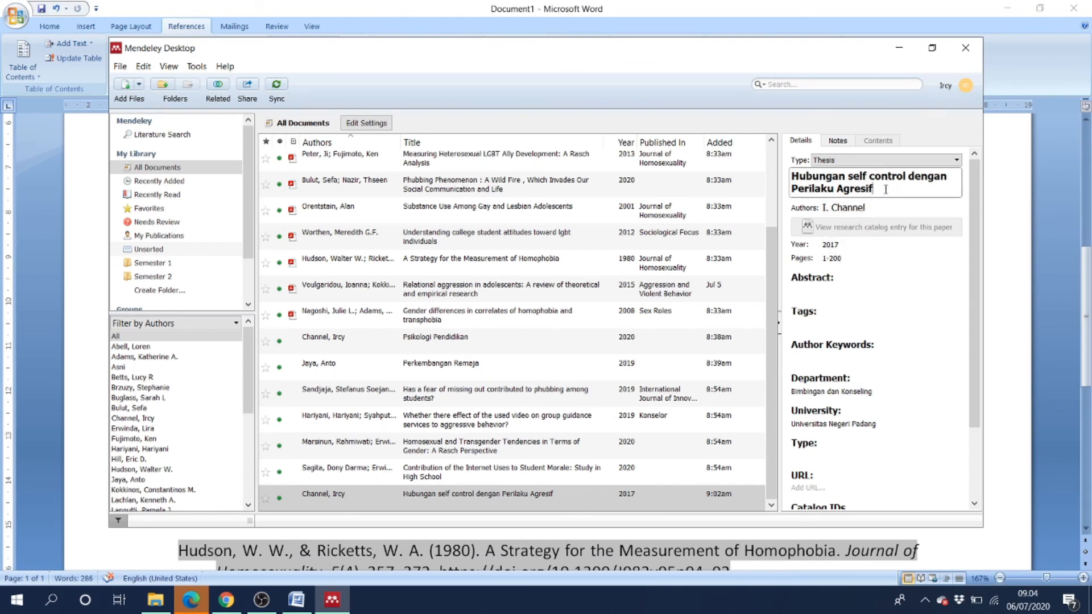
{"action": "type", "text": "("}
{"action": "type", "text": "Skei"}
{"action": "key", "text": "BackSpace"}
{"action": "key", "text": "BackSpace"}
{"action": "type", "text": "ripsi)"}
{"action": "left_click", "coordinate": [773, 336]}
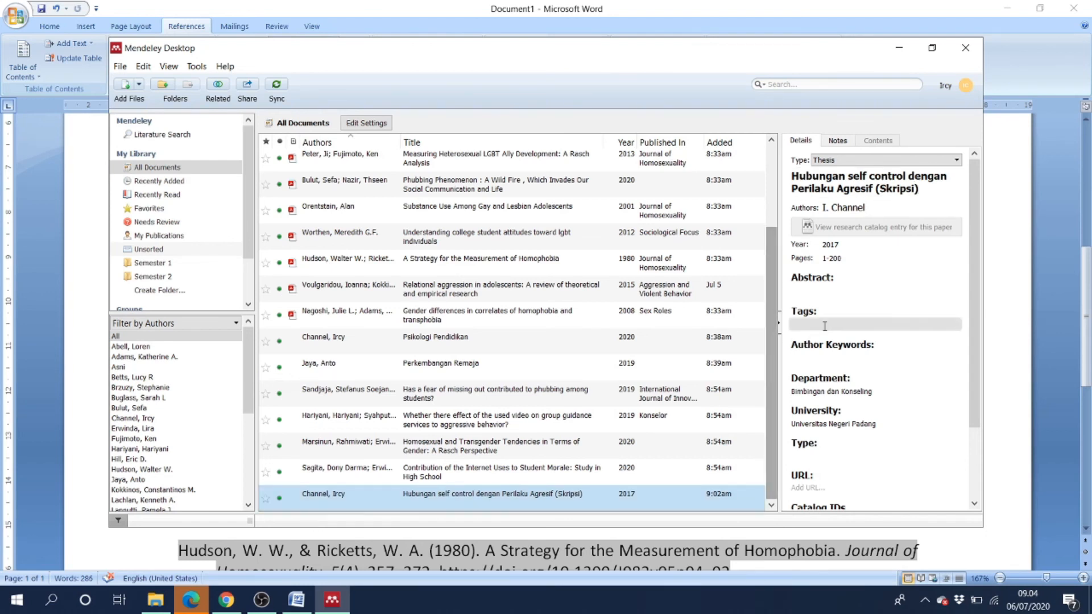
- Return to Word and refresh the Mendeley citations to update the thesis reference in the list
{"action": "left_click", "coordinate": [863, 322]}
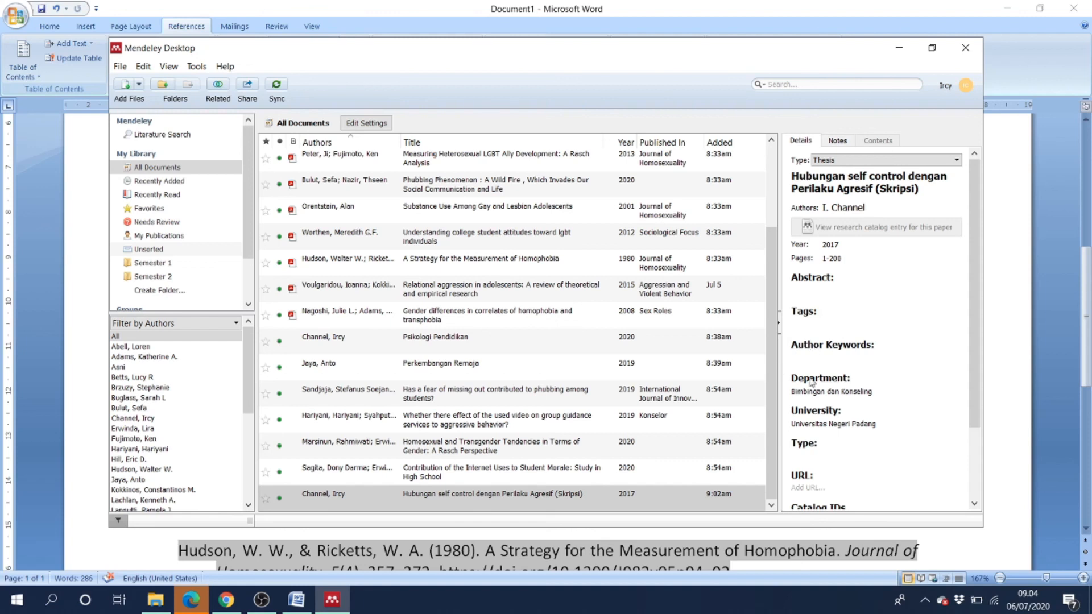
{"action": "scroll", "coordinate": [817, 385], "scroll_direction": "down", "scroll_amount": 1}
{"action": "scroll", "coordinate": [817, 385], "scroll_direction": "down", "scroll_amount": 1}
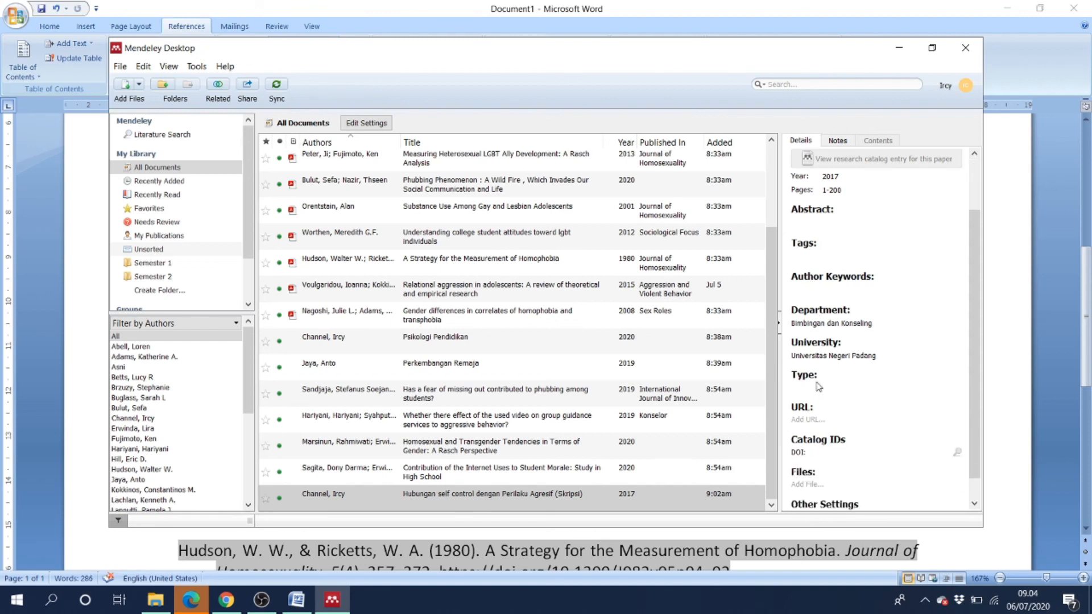
{"action": "left_click", "coordinate": [552, 540]}
{"action": "left_click", "coordinate": [273, 73]}
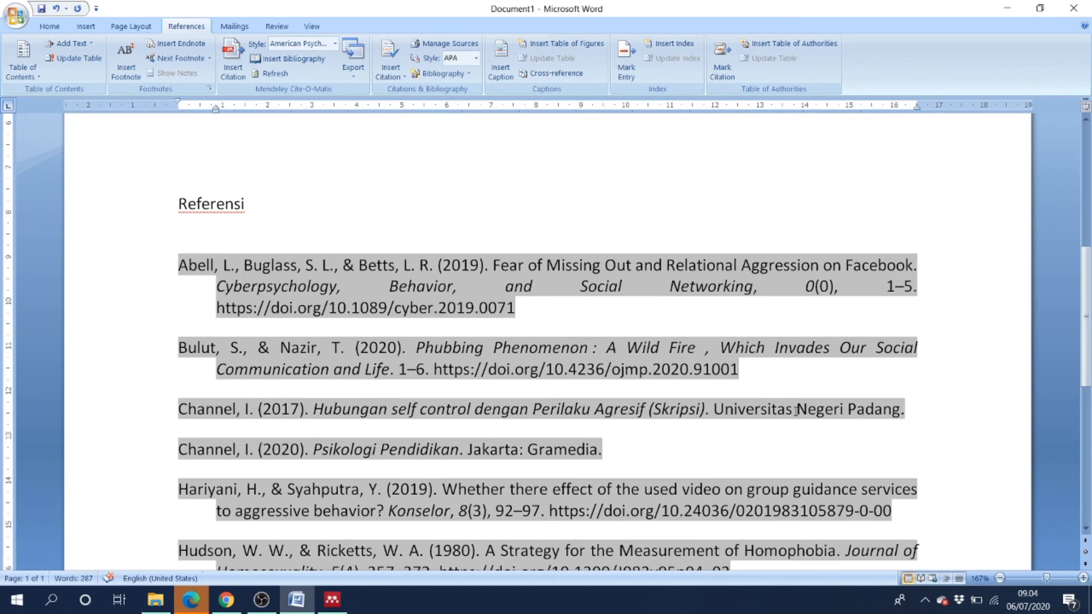
- Look over the reference list and the cited paragraph, and switch back to Mendeley
{"action": "left_click", "coordinate": [664, 451]}
{"action": "left_click", "coordinate": [392, 203]}
{"action": "scroll", "coordinate": [392, 205], "scroll_direction": "up", "scroll_amount": 3}
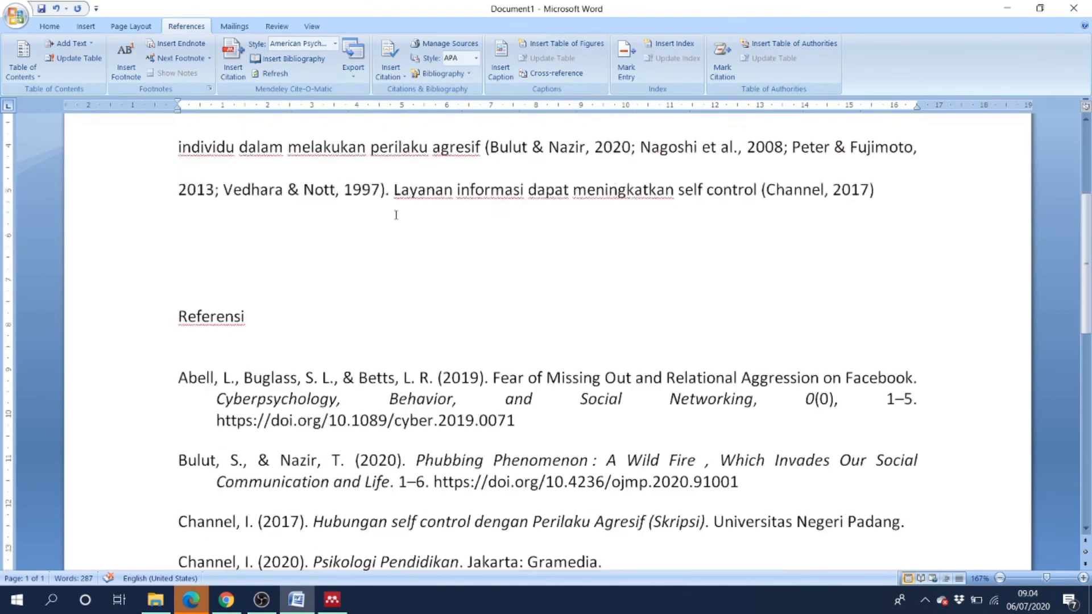
{"action": "scroll", "coordinate": [396, 215], "scroll_direction": "down", "scroll_amount": 6}
{"action": "scroll", "coordinate": [548, 273], "scroll_direction": "up", "scroll_amount": 3}
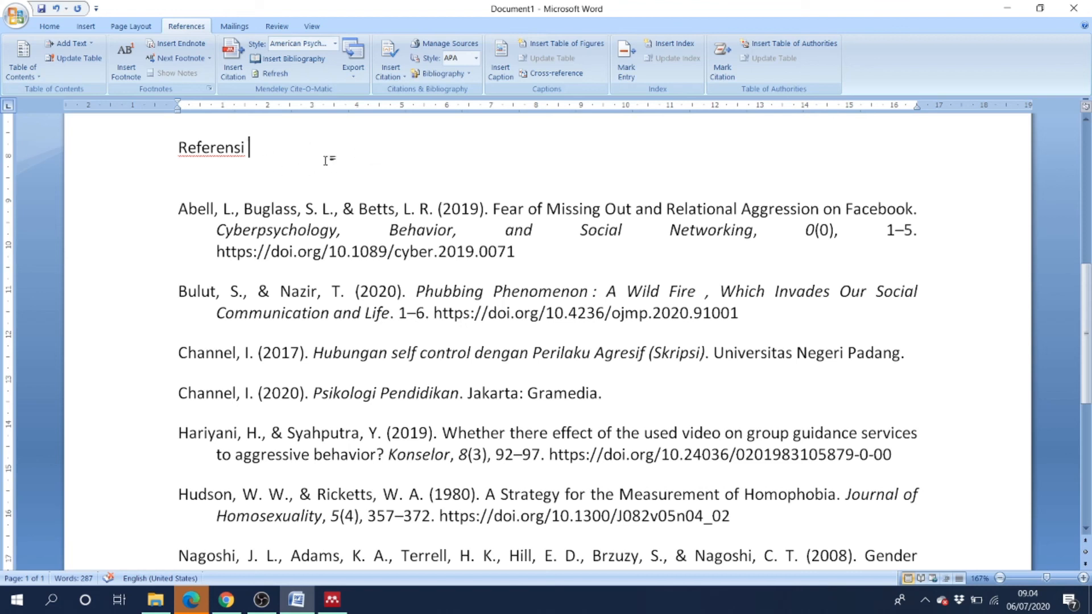
{"action": "scroll", "coordinate": [493, 199], "scroll_direction": "up", "scroll_amount": 10}
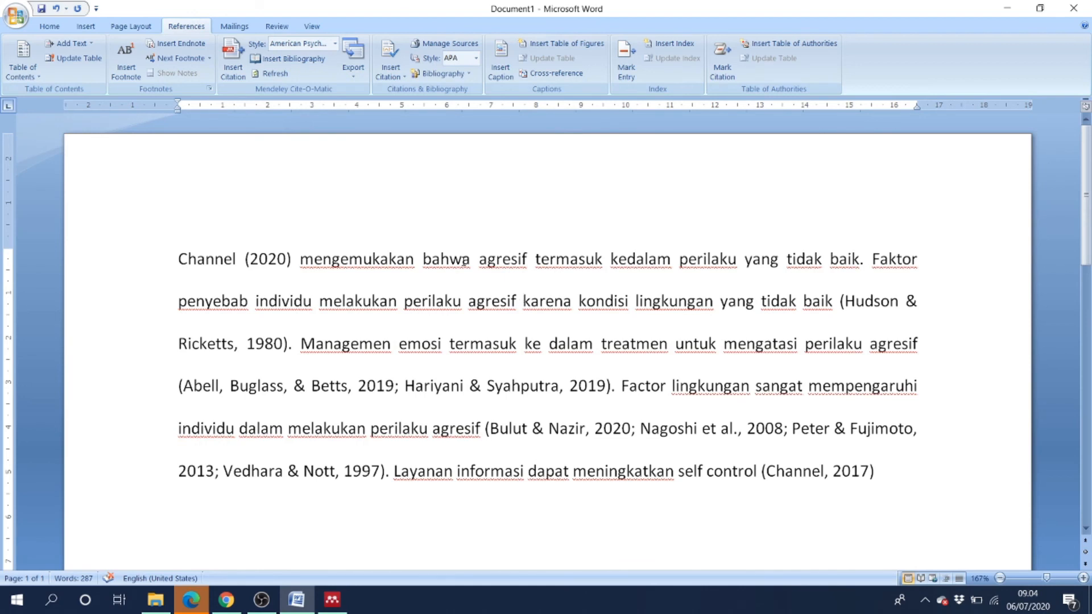
{"action": "left_click", "coordinate": [332, 599]}
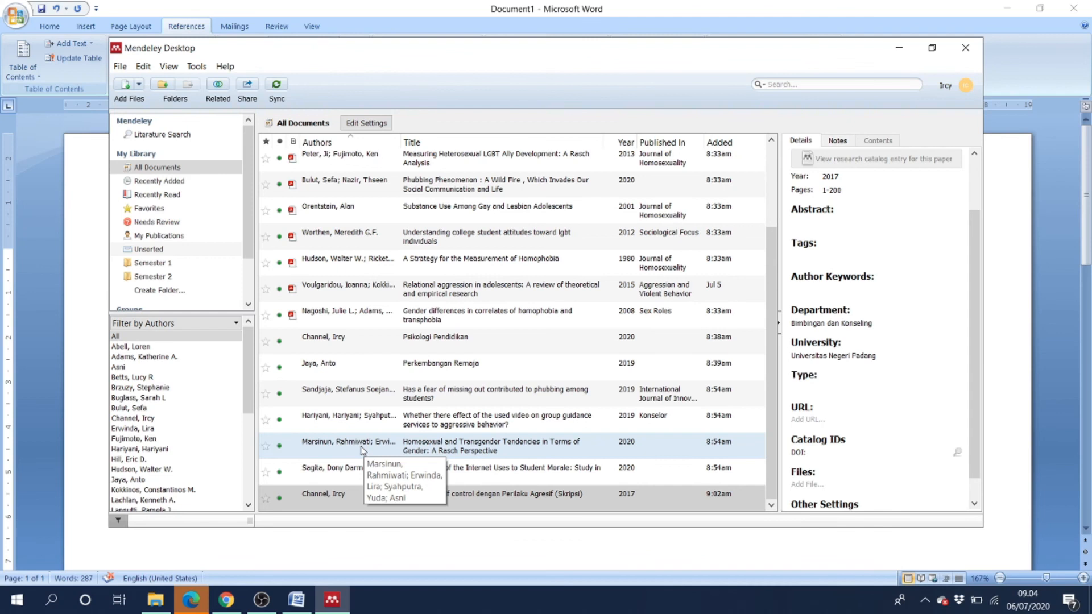